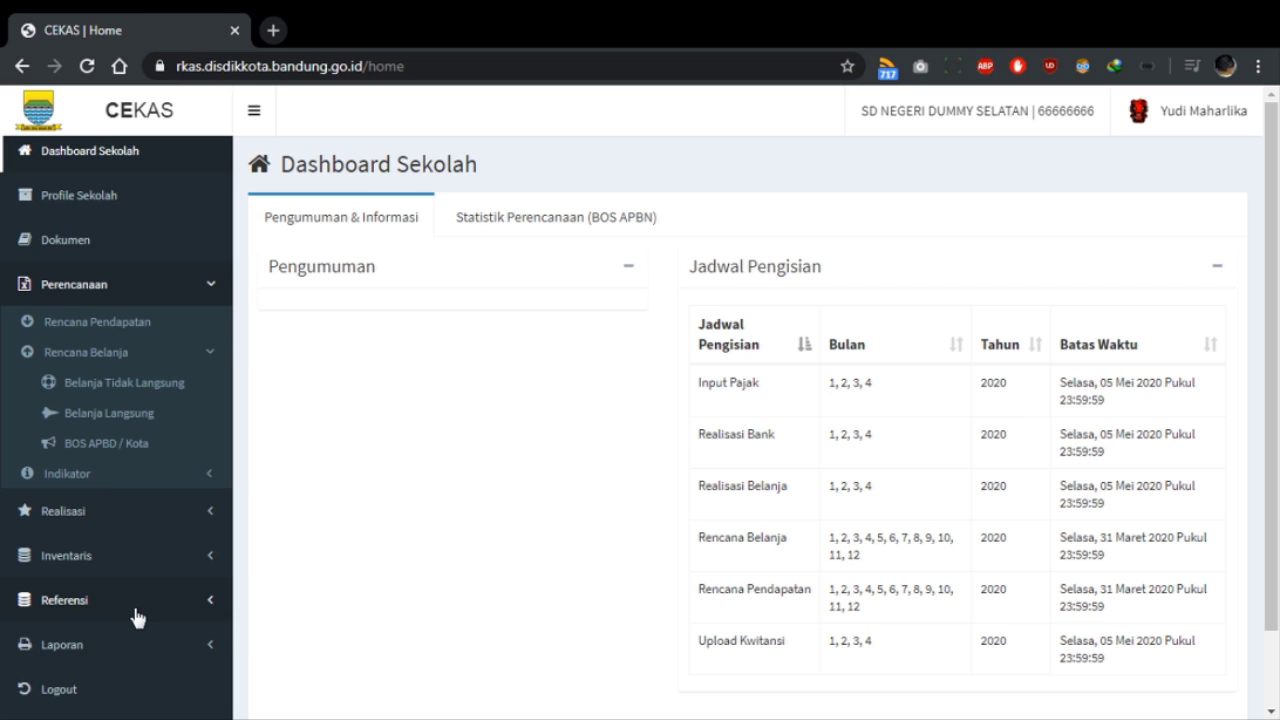
# Step: Open the Belanja Langsung page of the Rencana Belanja planning section
pyautogui.click(137, 608)
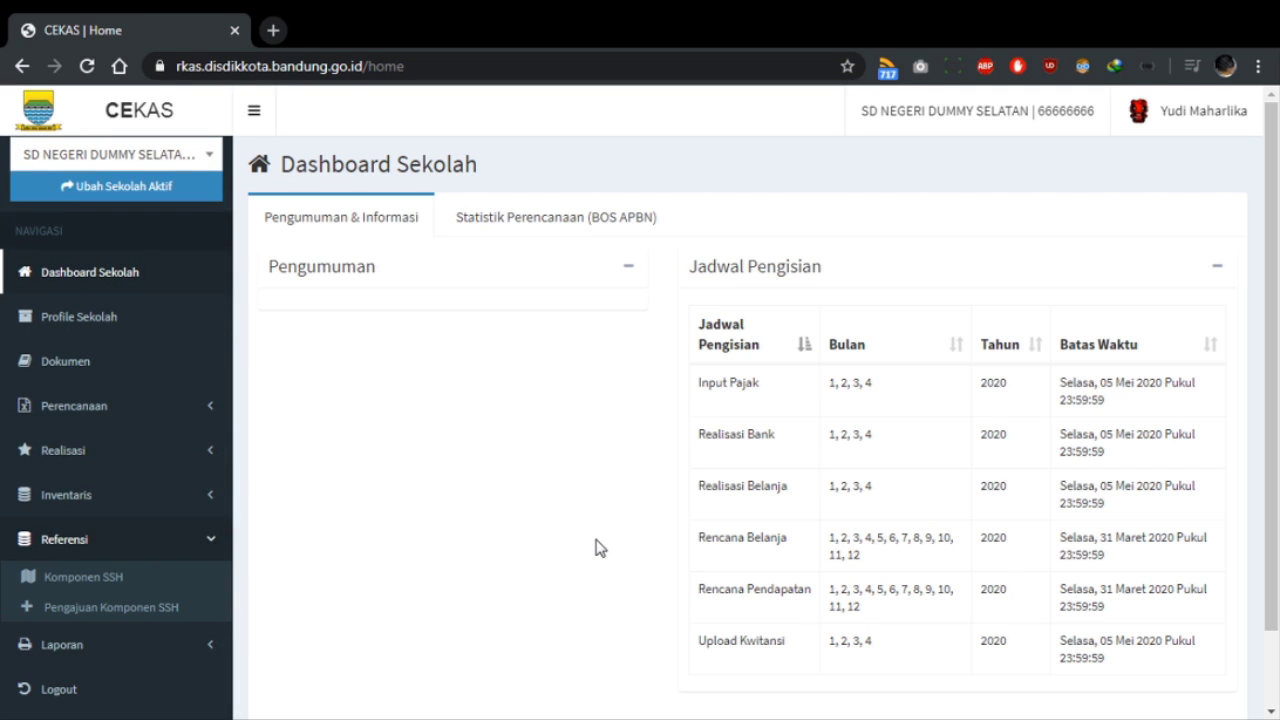
pyautogui.click(154, 420)
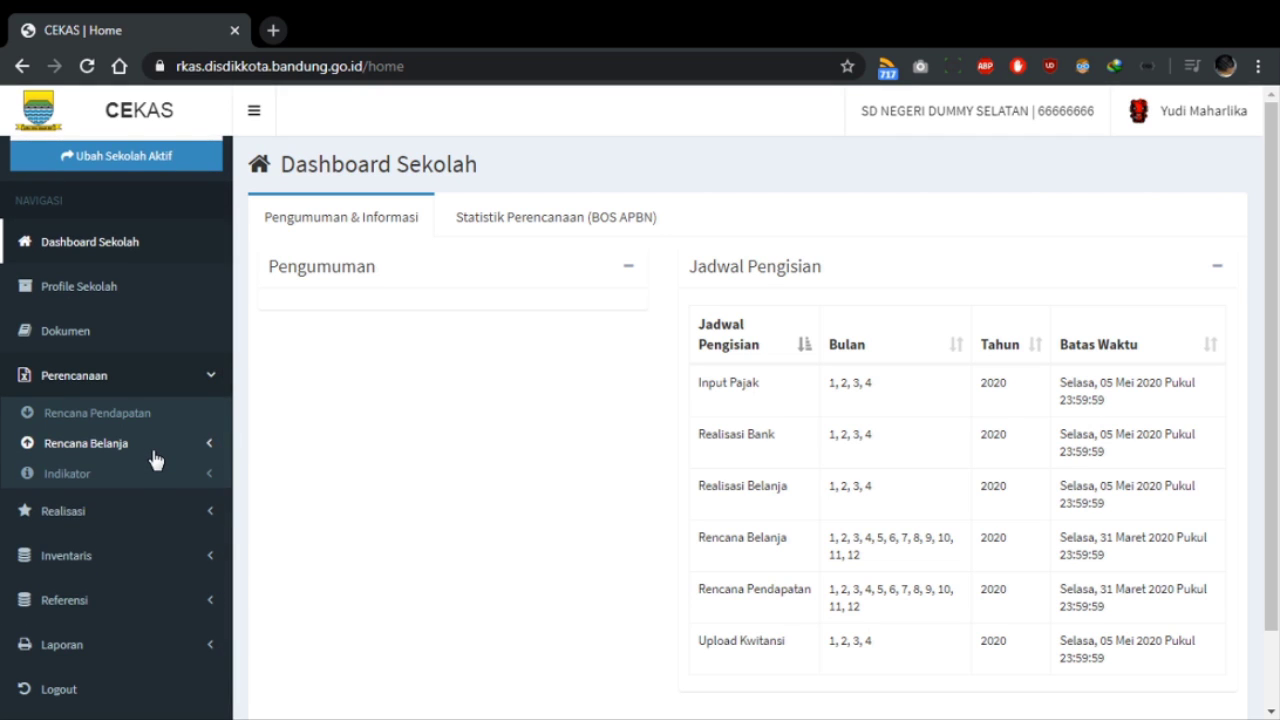
pyautogui.click(146, 443)
pyautogui.click(143, 426)
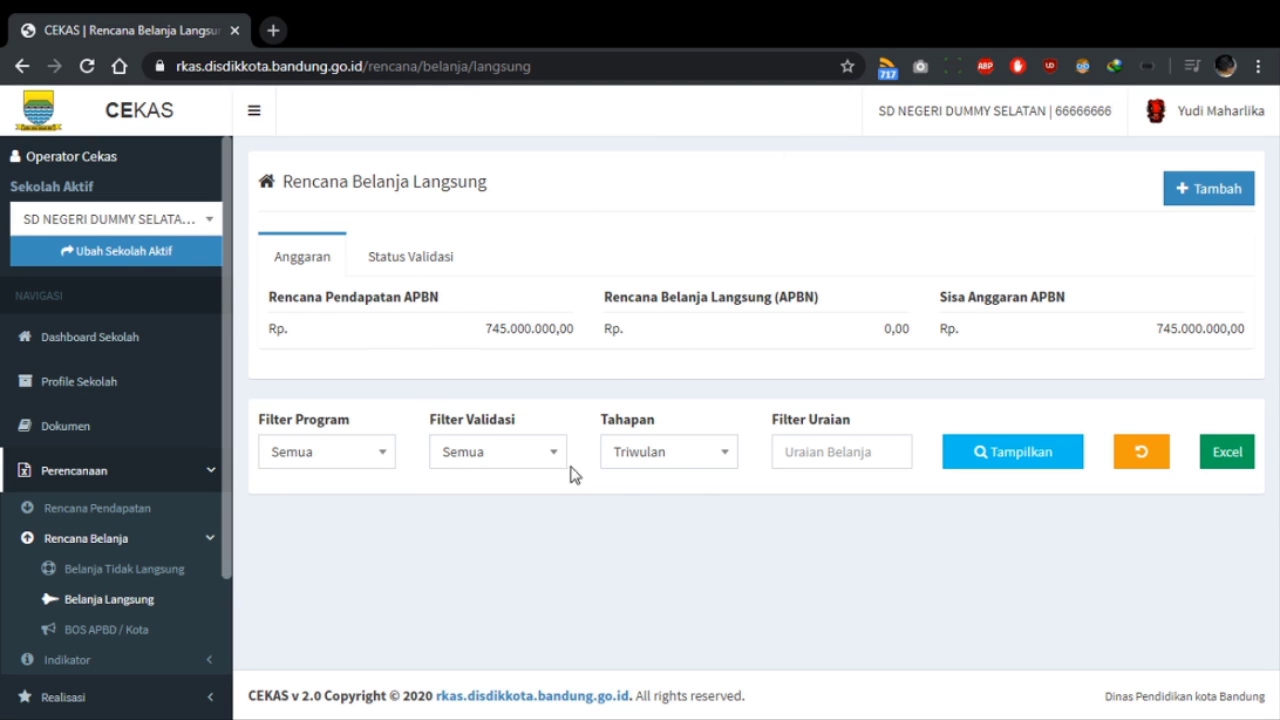
# Step: Examine the planned APBN income, planned direct spending and remaining budget in the Anggaran summary
pyautogui.doubleClick(327, 299)
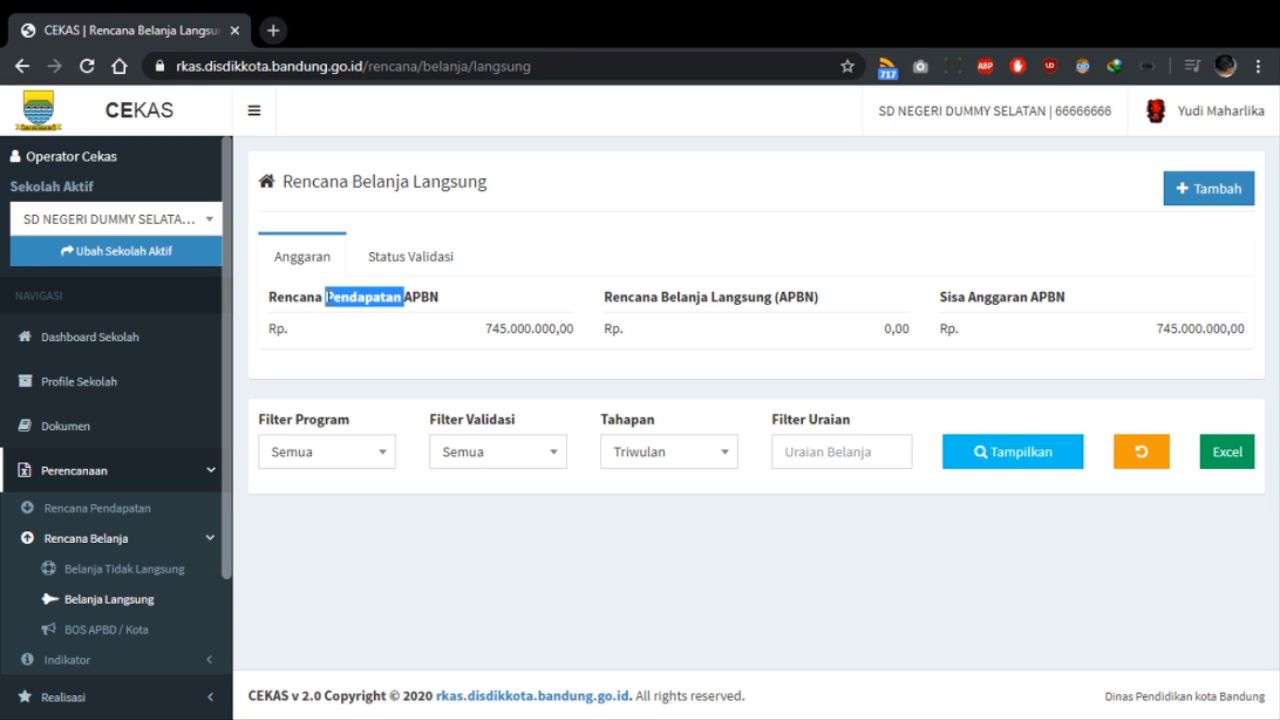
pyautogui.doubleClick(690, 298)
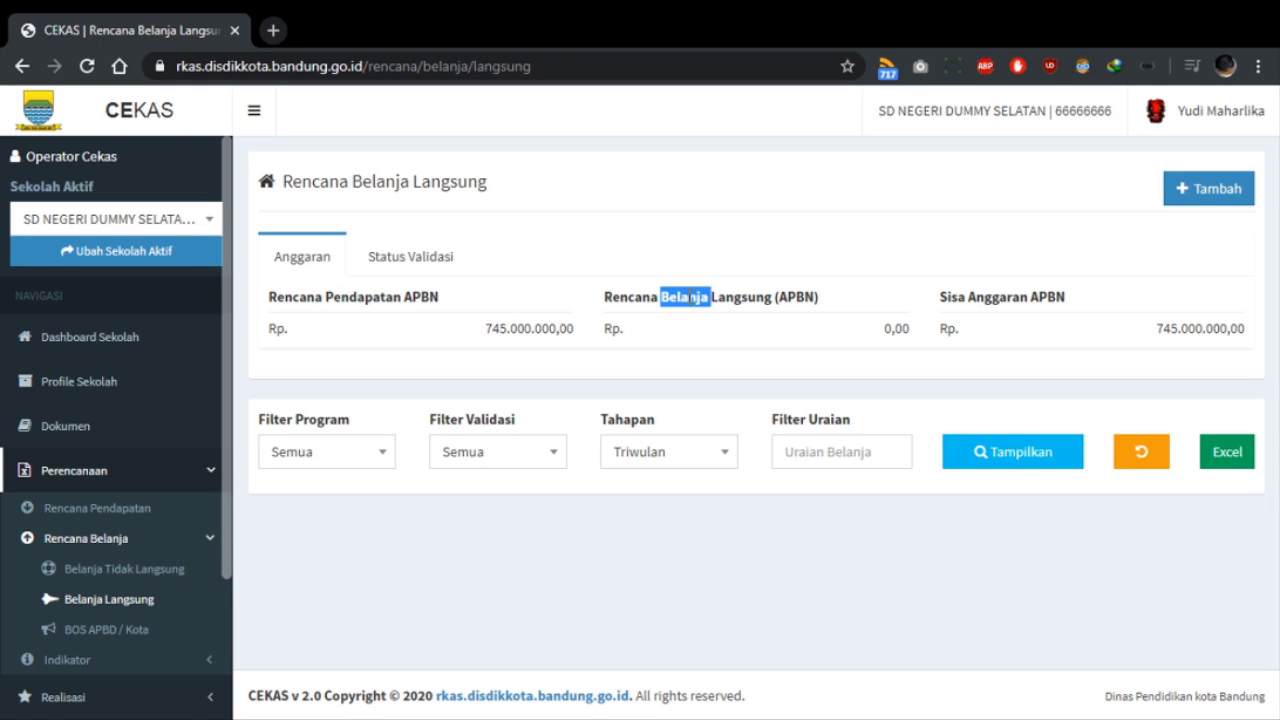
pyautogui.doubleClick(988, 298)
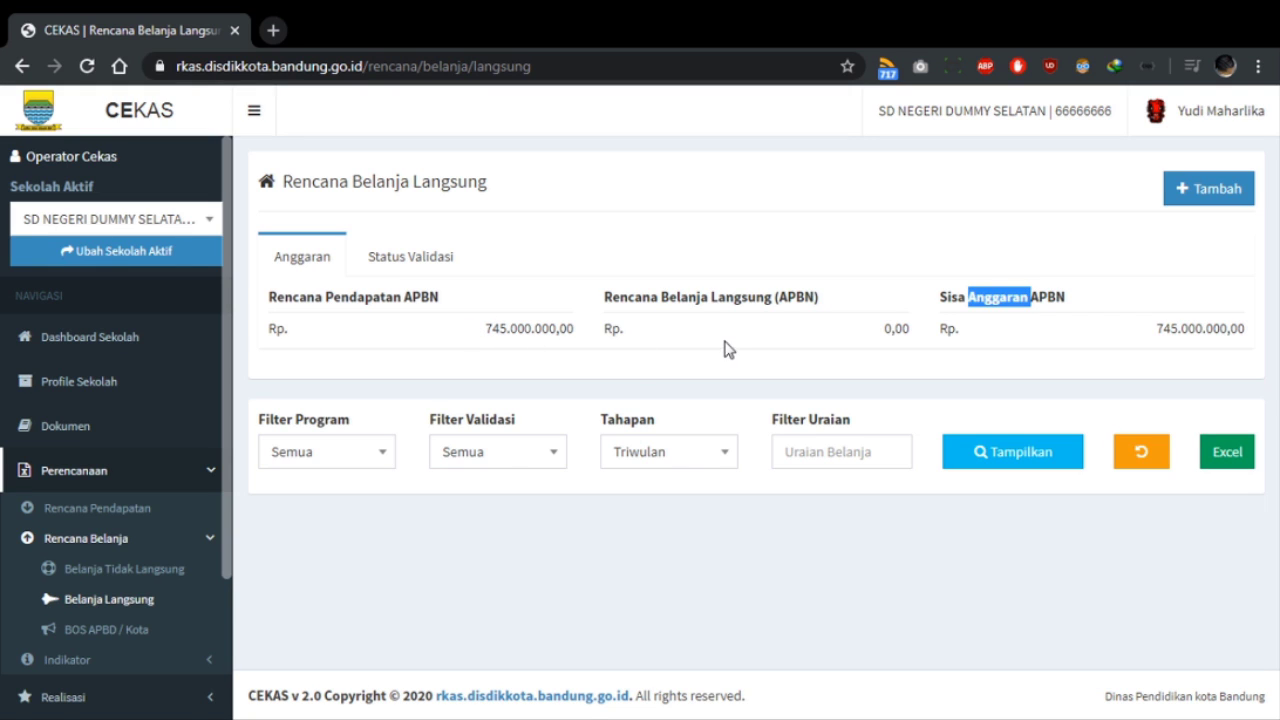
pyautogui.doubleClick(1178, 322)
pyautogui.doubleClick(693, 300)
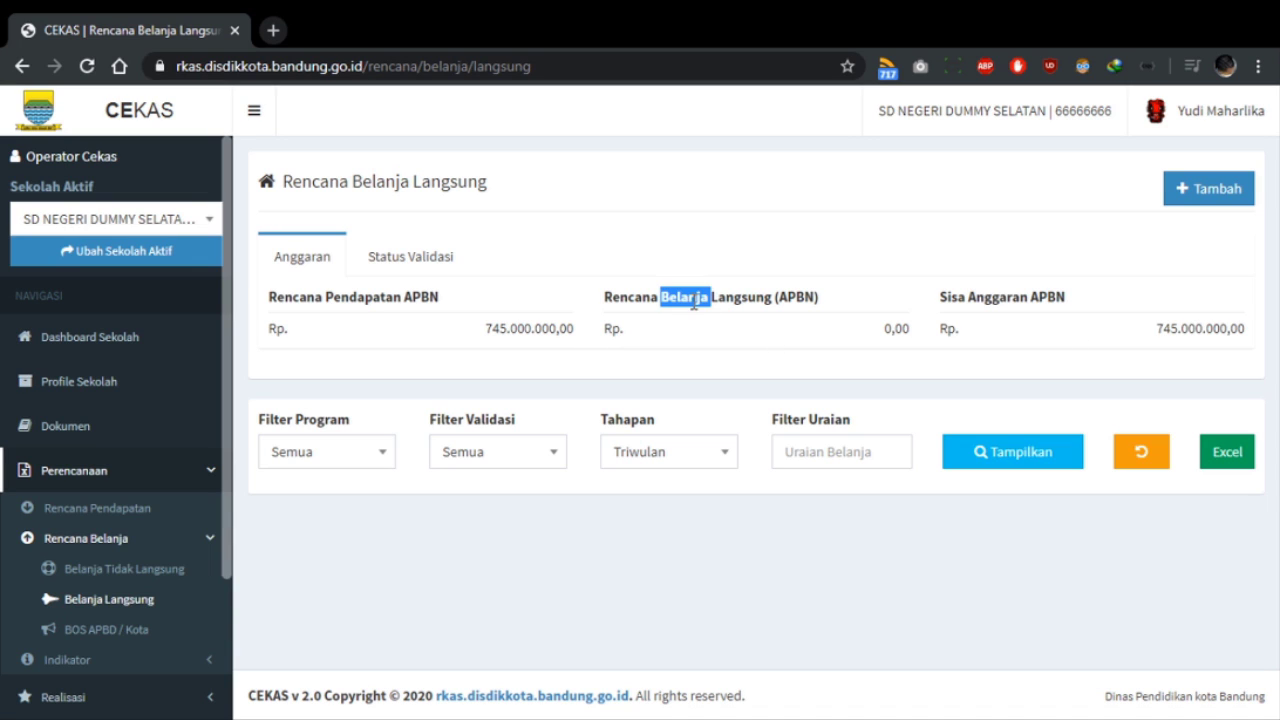
pyautogui.doubleClick(362, 300)
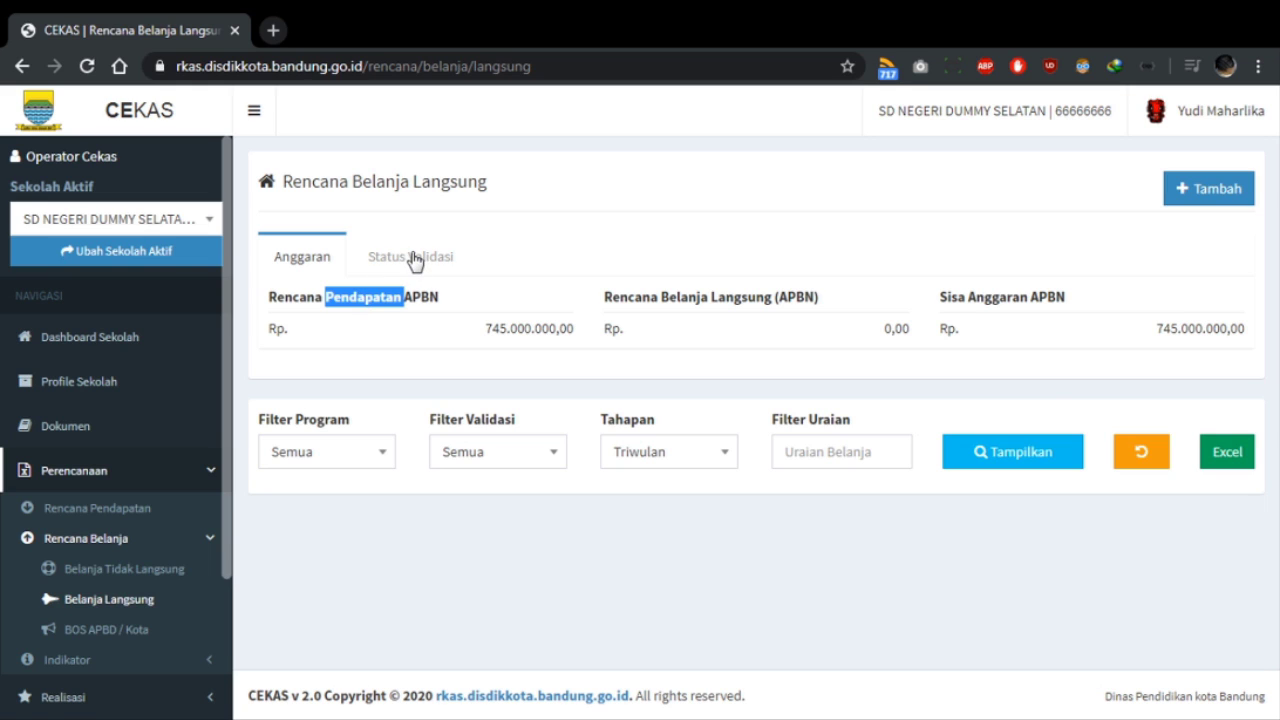
# Step: Review the Status Validasi counts for total, accepted, rejected and not yet validated plans
pyautogui.click(414, 260)
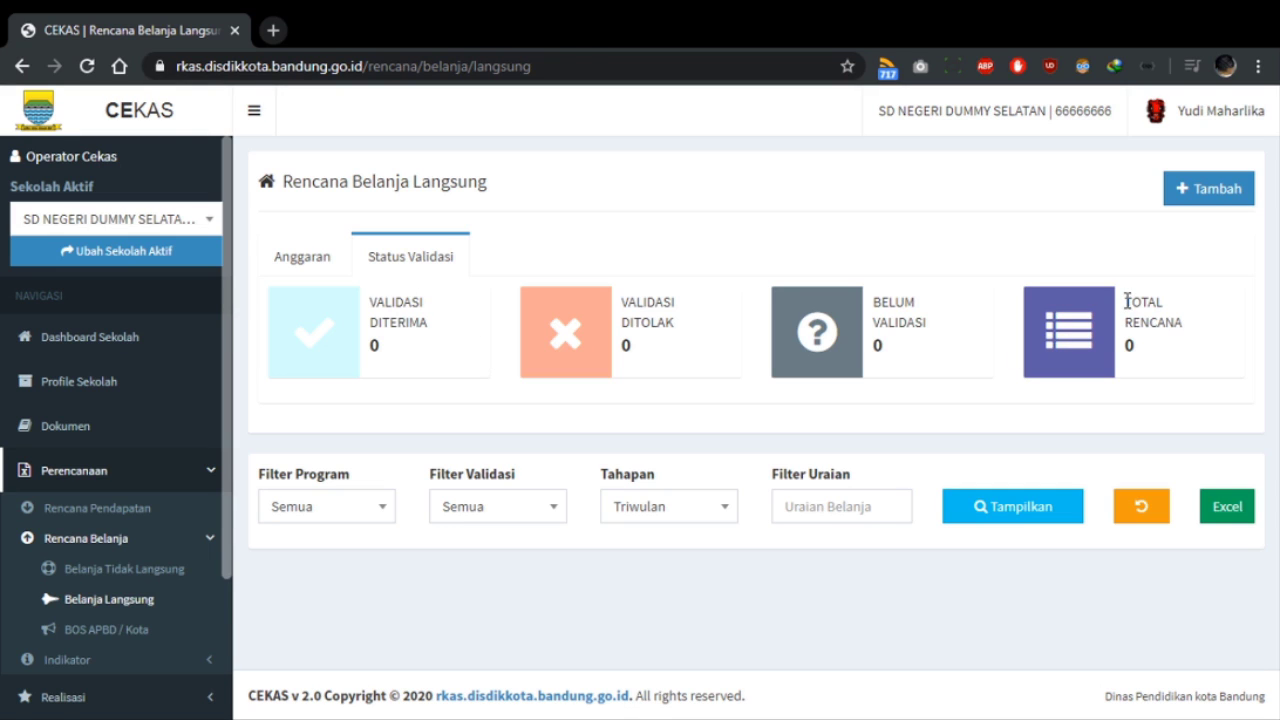
pyautogui.moveTo(1127, 300); pyautogui.dragTo(1167, 345)
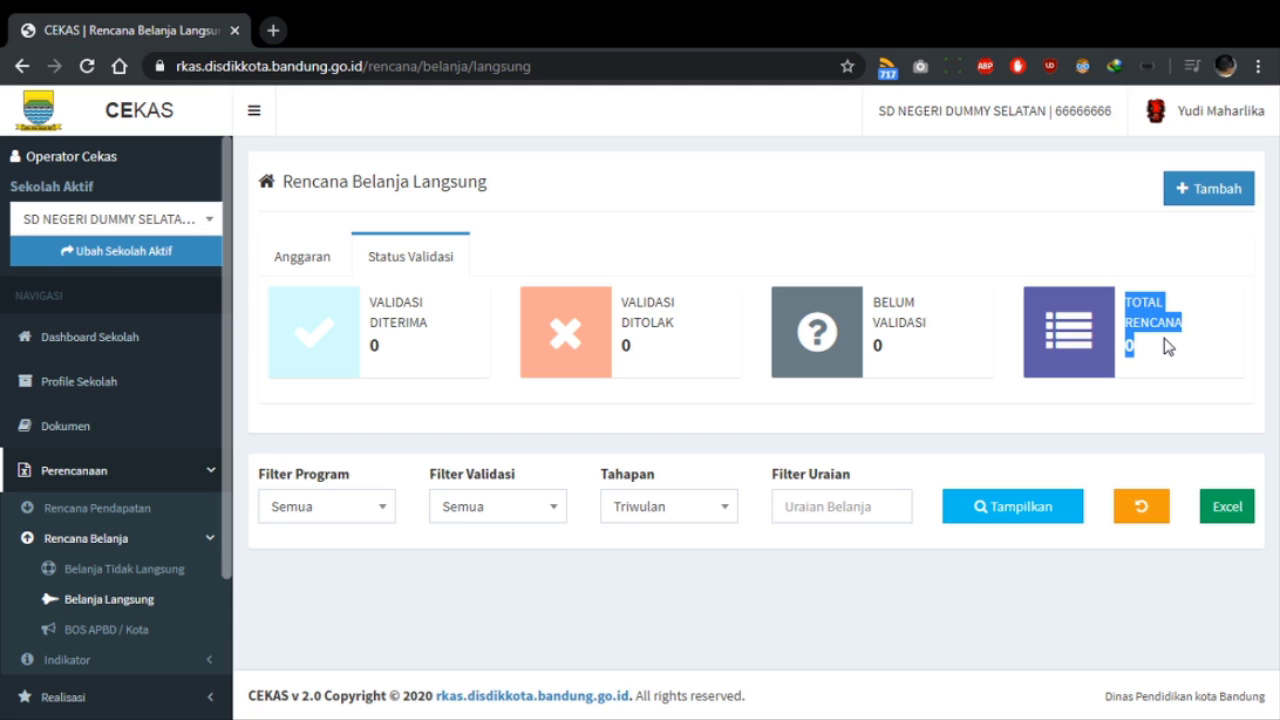
pyautogui.doubleClick(392, 298)
pyautogui.doubleClick(669, 302)
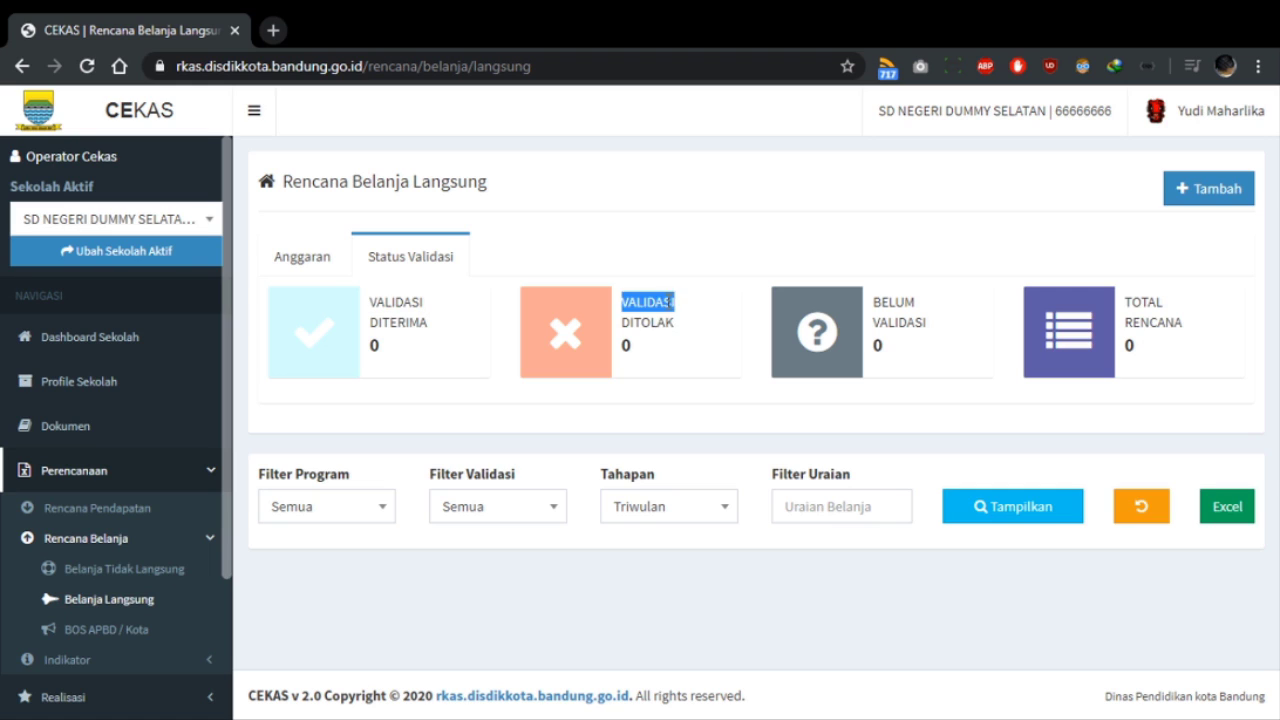
pyautogui.doubleClick(905, 301)
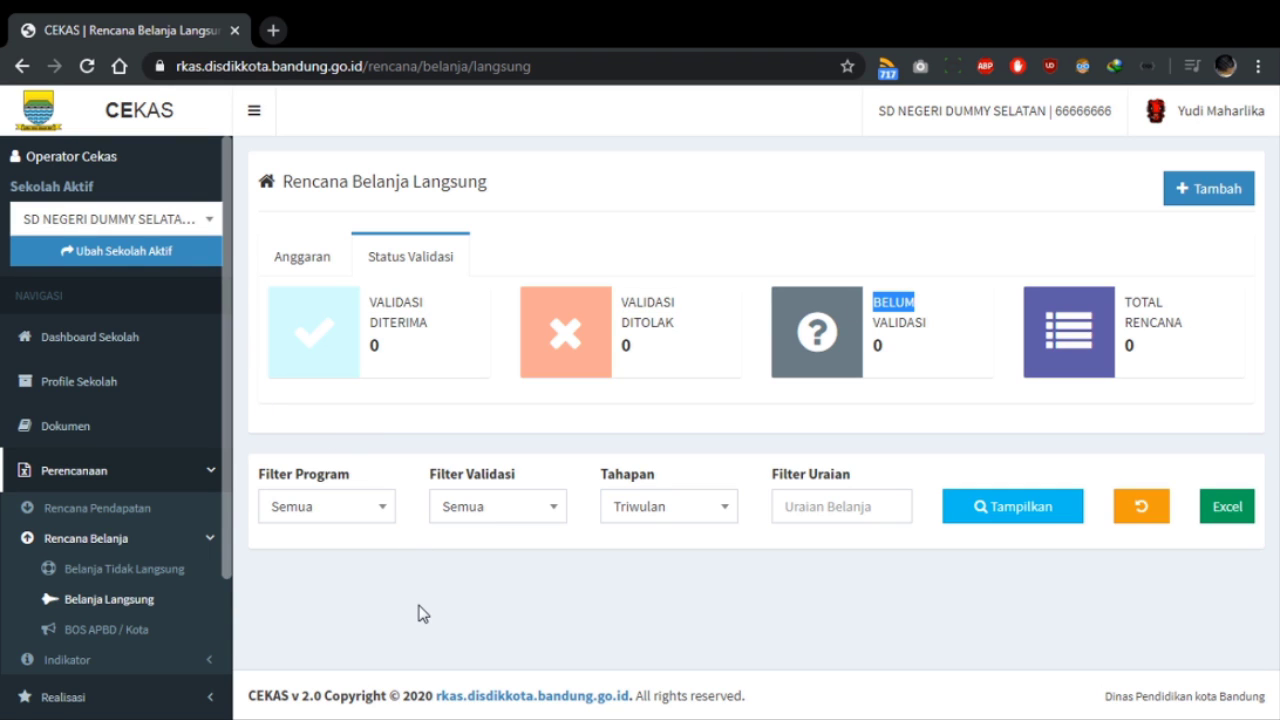
# Step: Look through the program, validation, Tahapan and Uraian filters without changing them
pyautogui.click(352, 513)
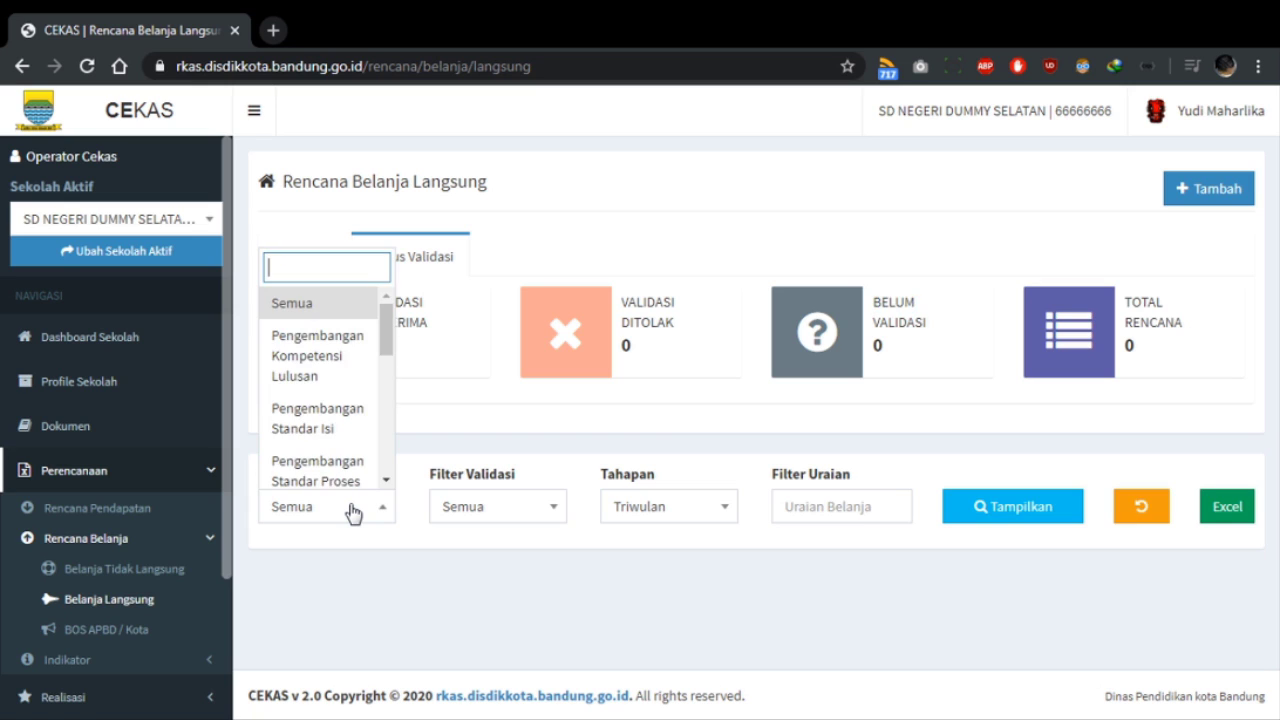
pyautogui.click(566, 514)
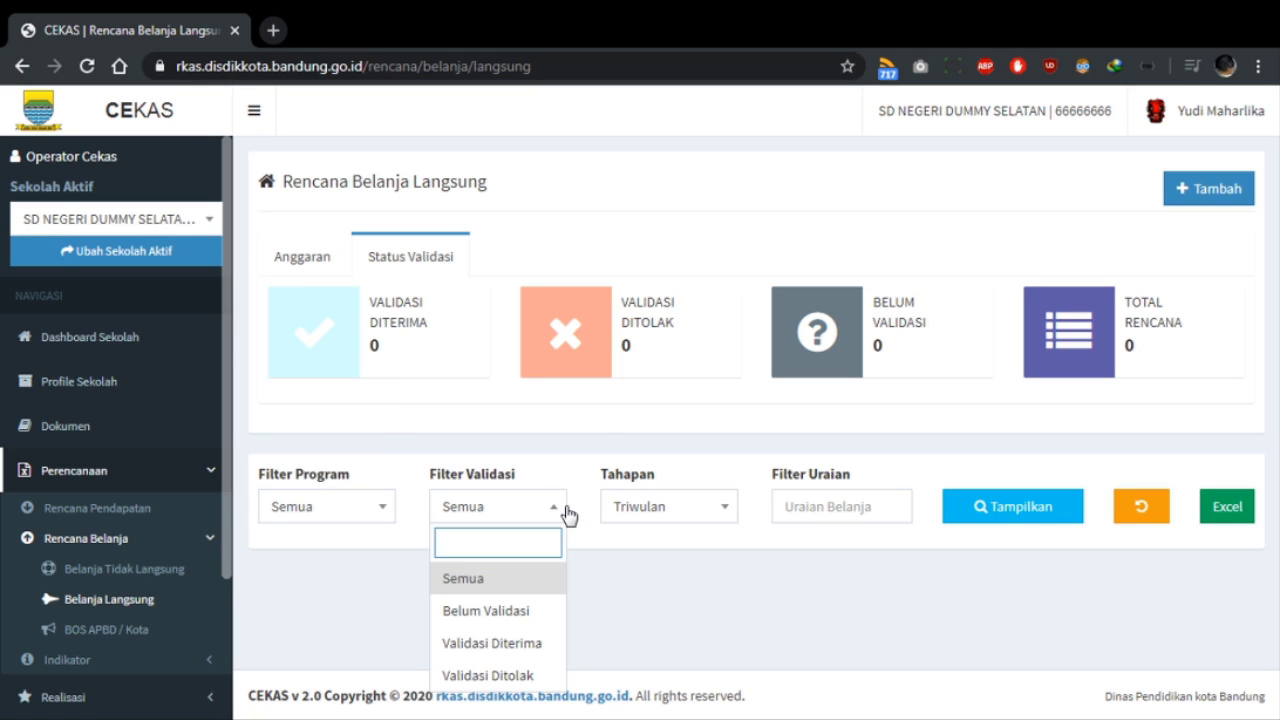
pyautogui.click(671, 516)
pyautogui.click(814, 504)
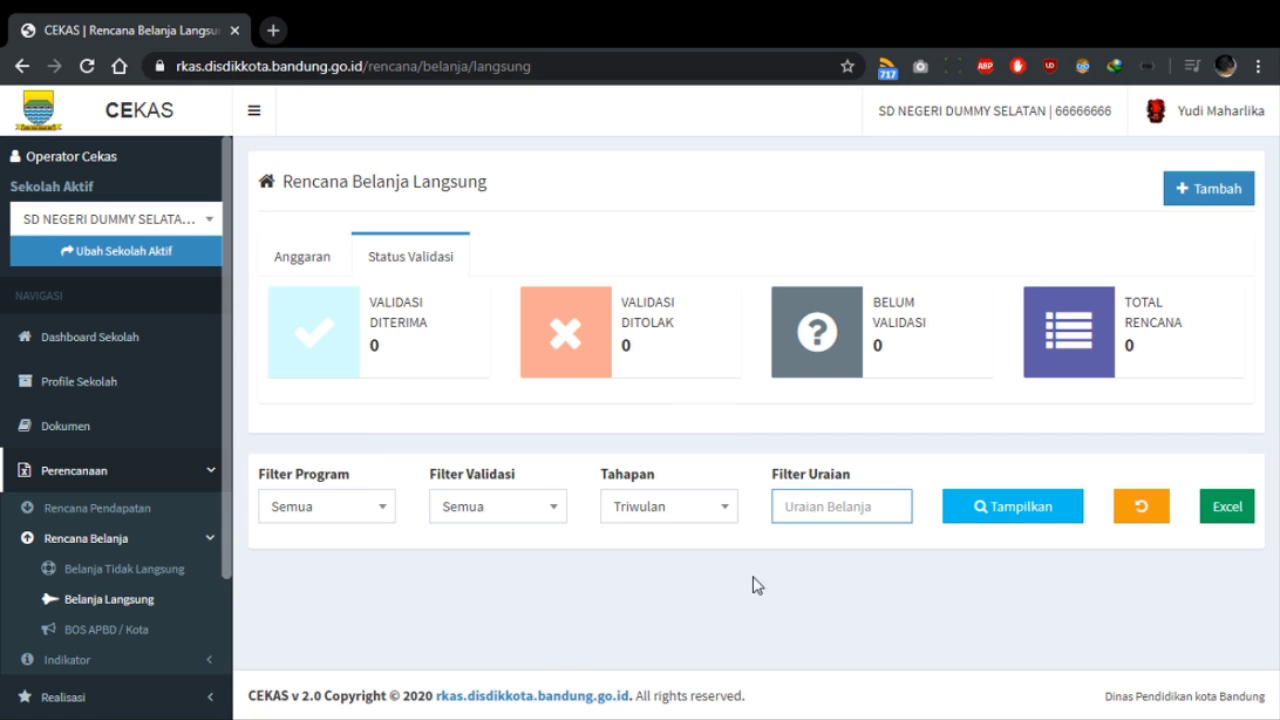
pyautogui.click(343, 520)
pyautogui.click(343, 520)
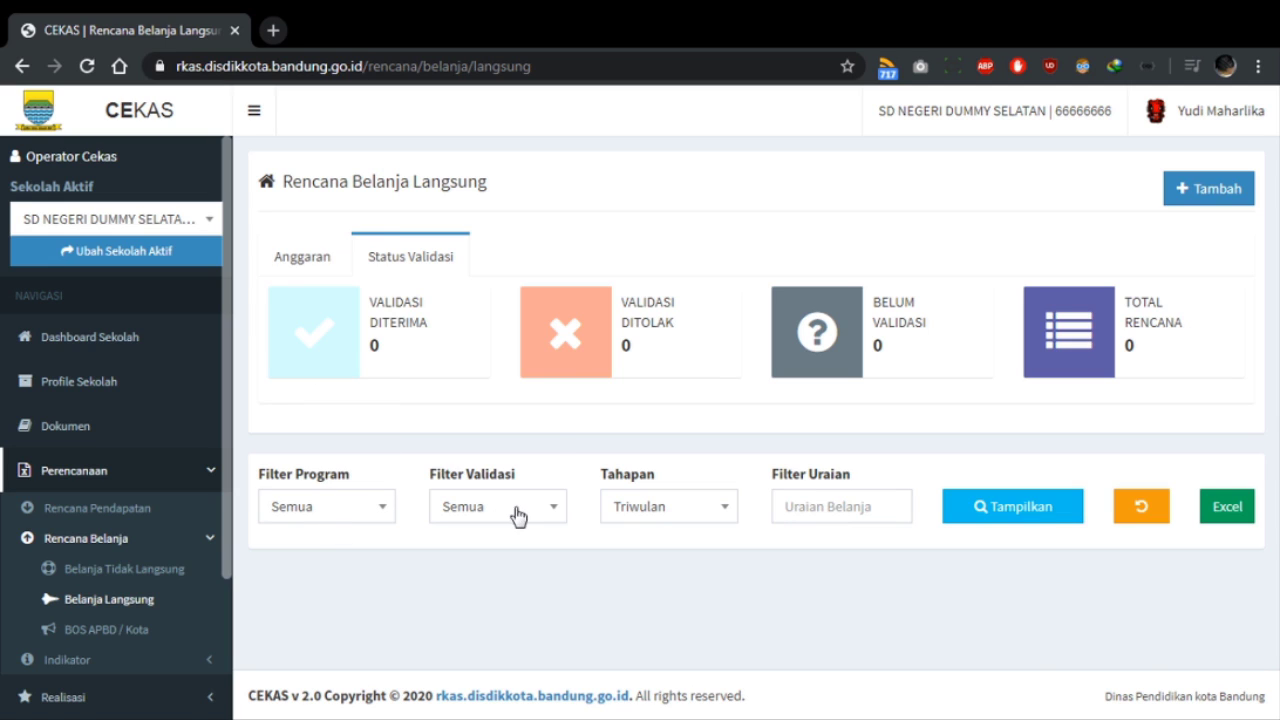
pyautogui.click(833, 504)
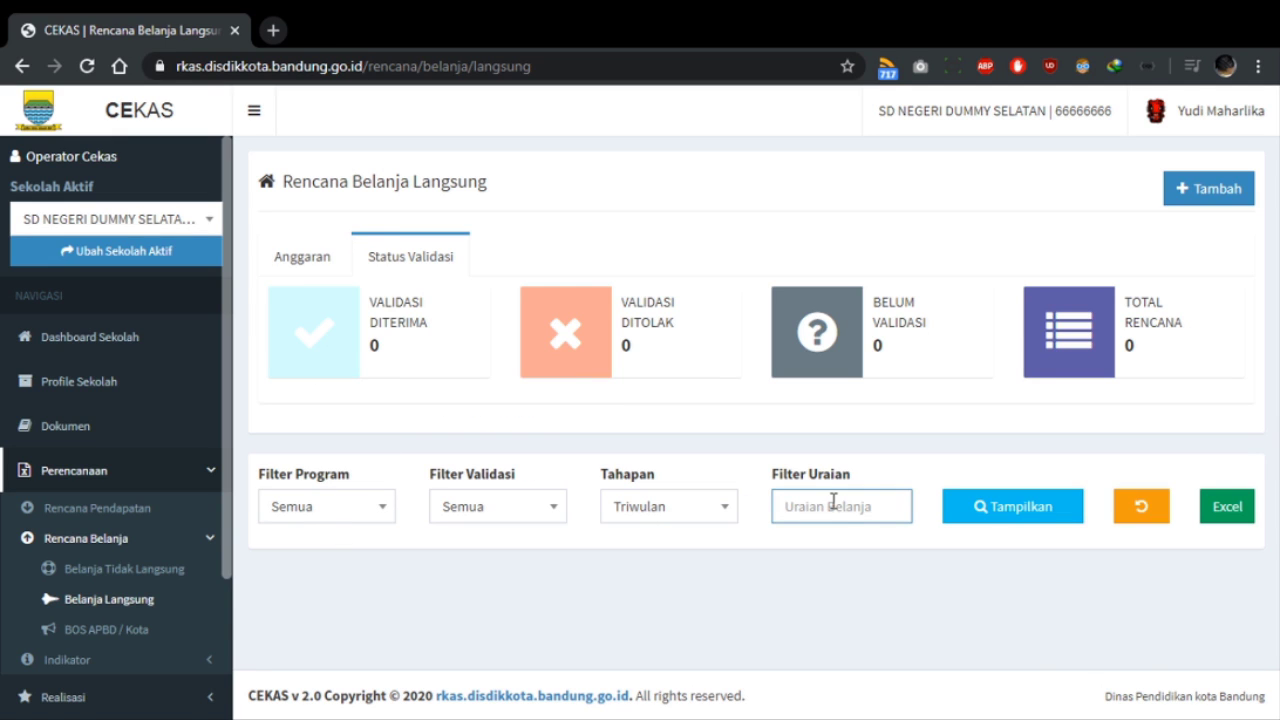
pyautogui.click(648, 598)
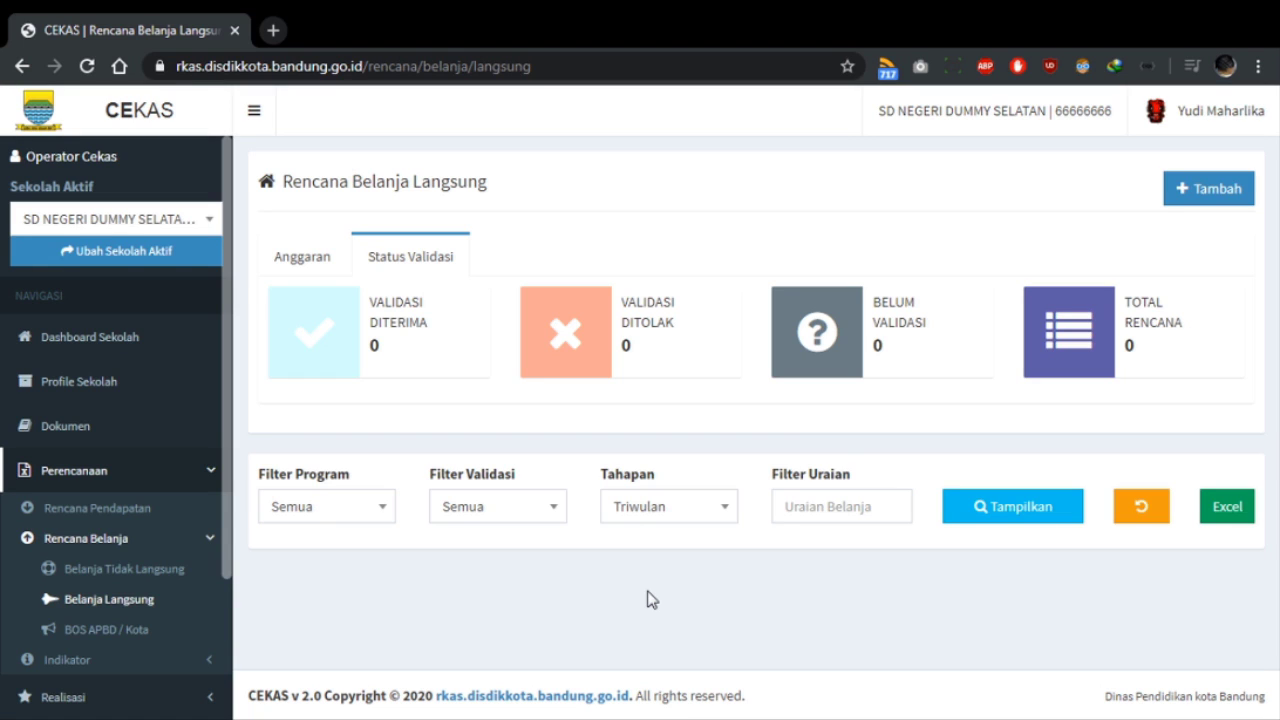
# Step: Examine the period choices available for the Tahapan filter, keeping Triwulan selected
pyautogui.click(670, 508)
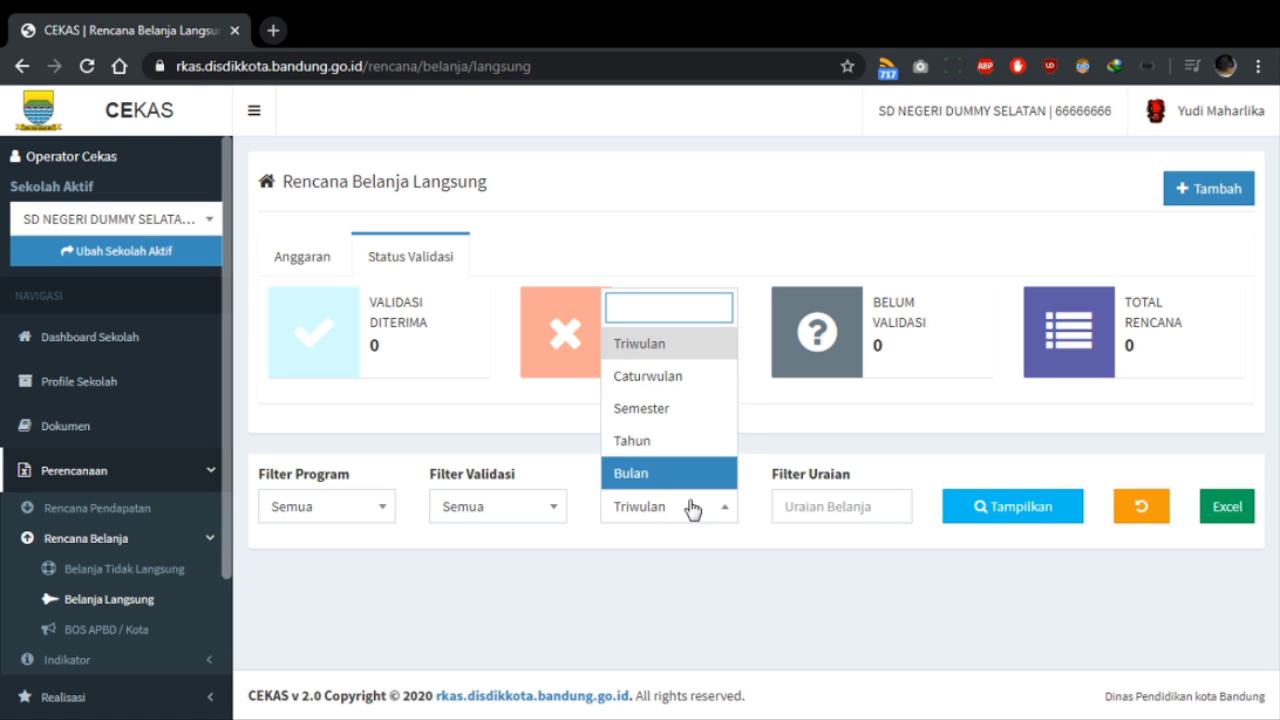
pyautogui.click(781, 566)
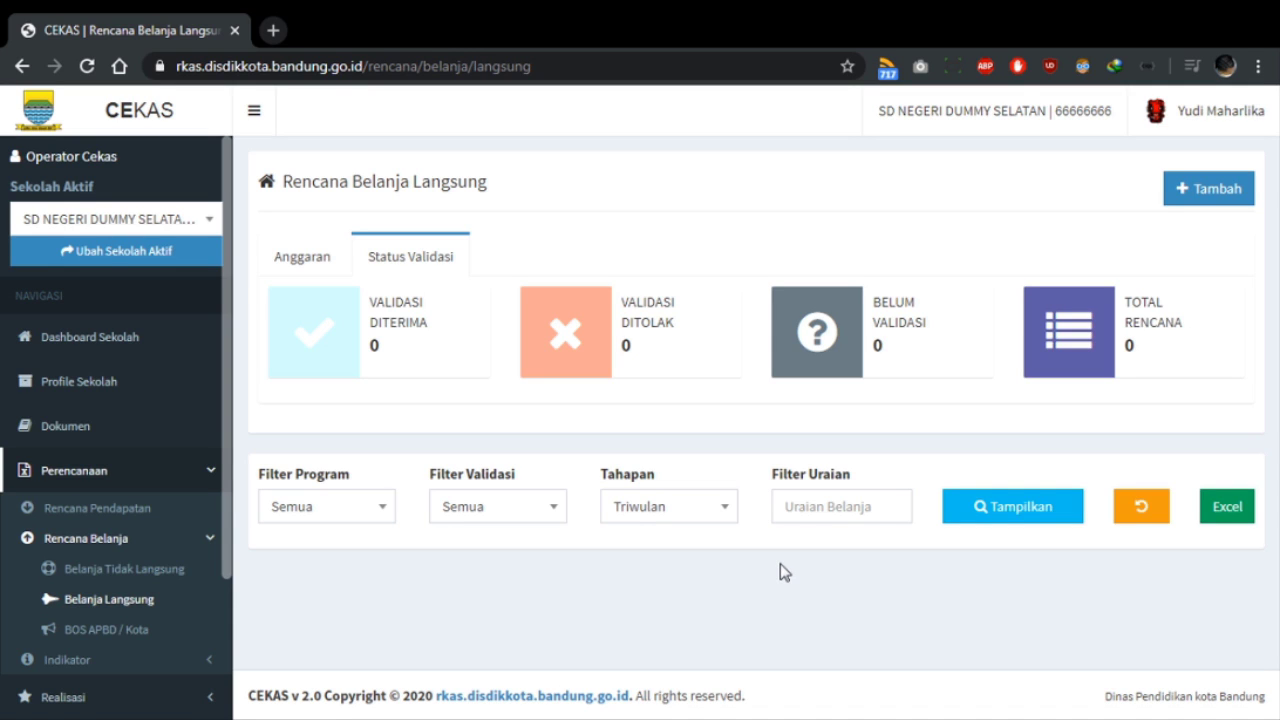
pyautogui.click(704, 513)
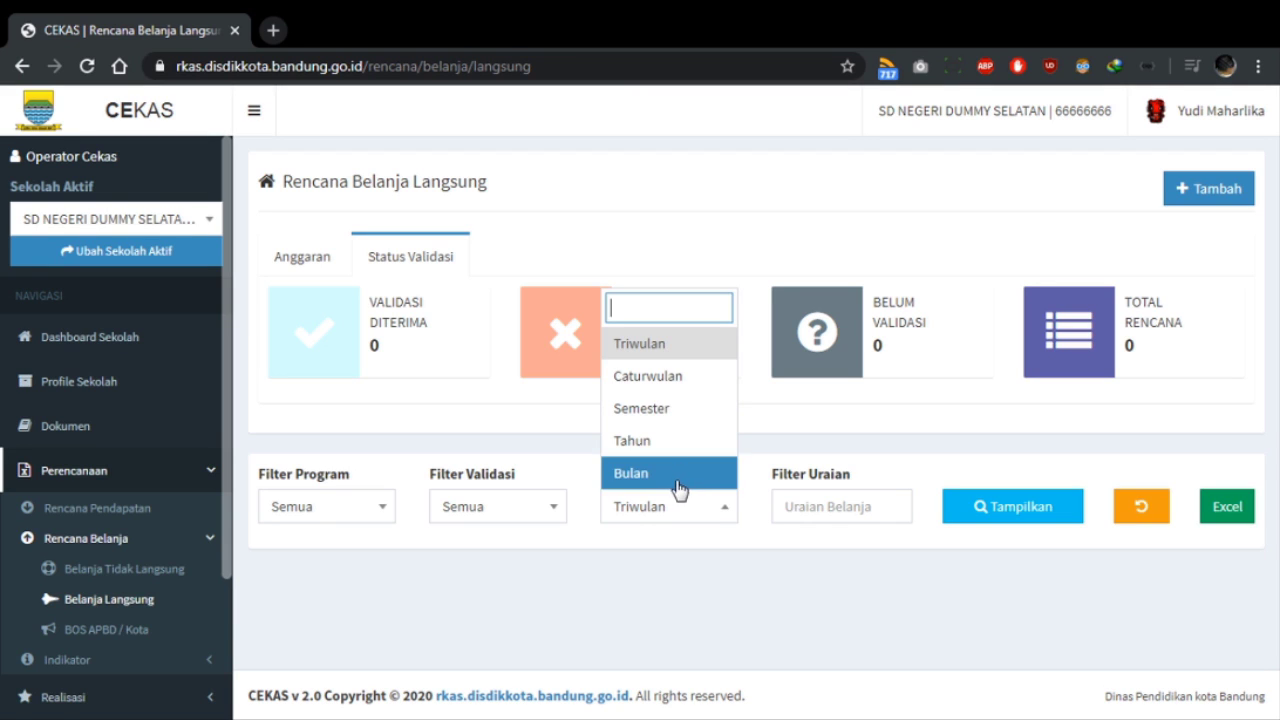
pyautogui.click(728, 568)
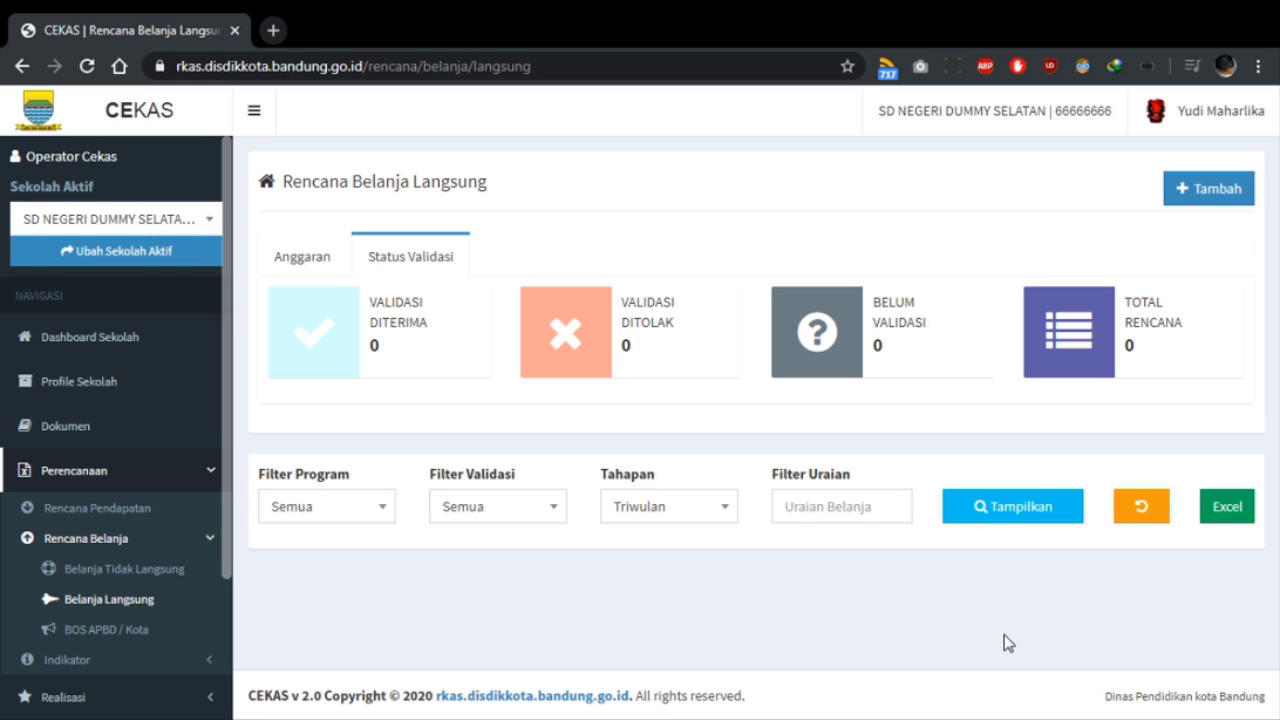
# Step: Display the direct spending plan for all programs and validation statuses with Tahapan set to Triwulan
pyautogui.click(1010, 512)
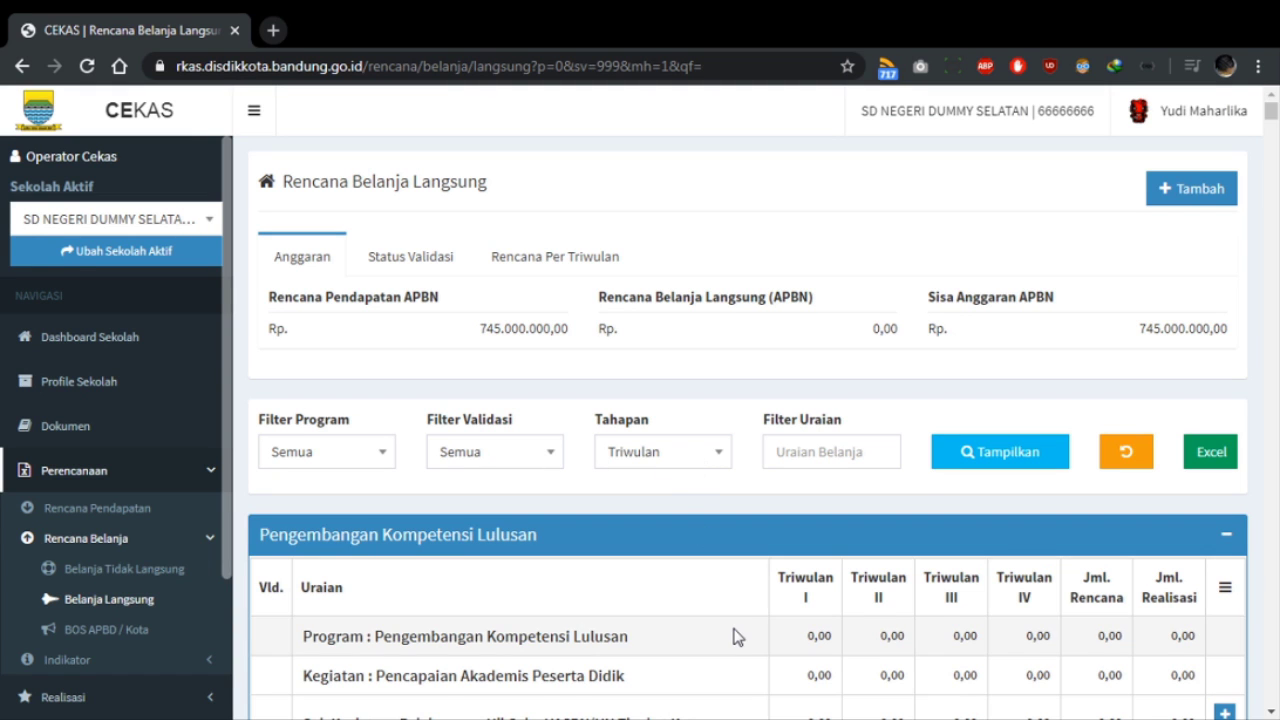
pyautogui.scroll(-4, 734, 634)
pyautogui.scroll(1, 571, 460)
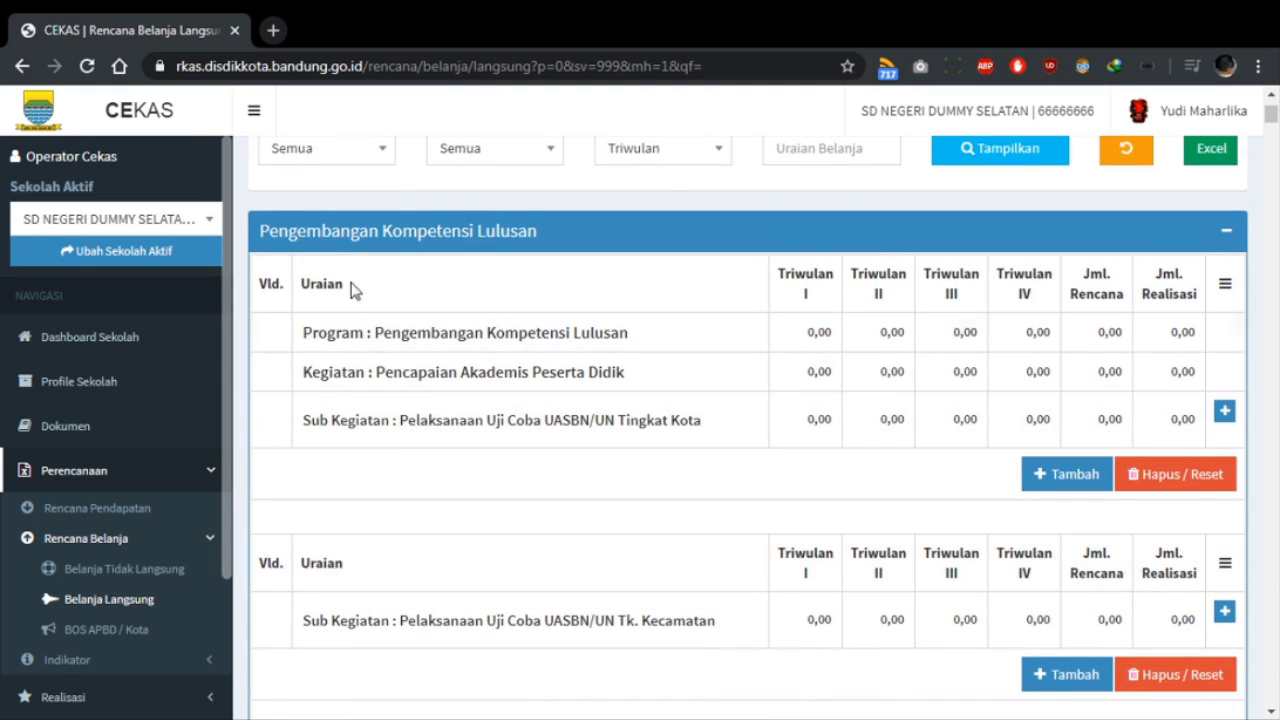
# Step: Examine the program, Kegiatan and Sub Kegiatan levels in the Pengembangan Kompetensi Lulusan table
pyautogui.doubleClick(318, 235)
pyautogui.doubleClick(471, 334)
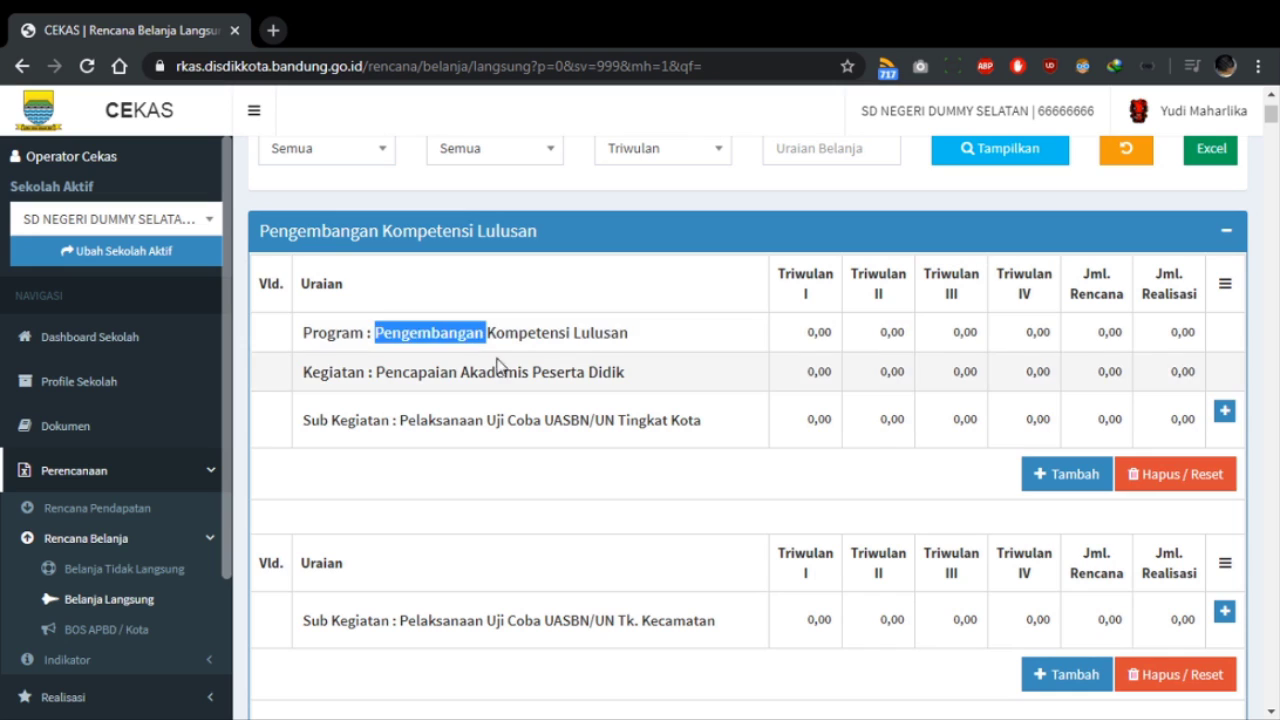
pyautogui.click(510, 366)
pyautogui.doubleClick(510, 370)
pyautogui.click(641, 416)
pyautogui.doubleClick(641, 419)
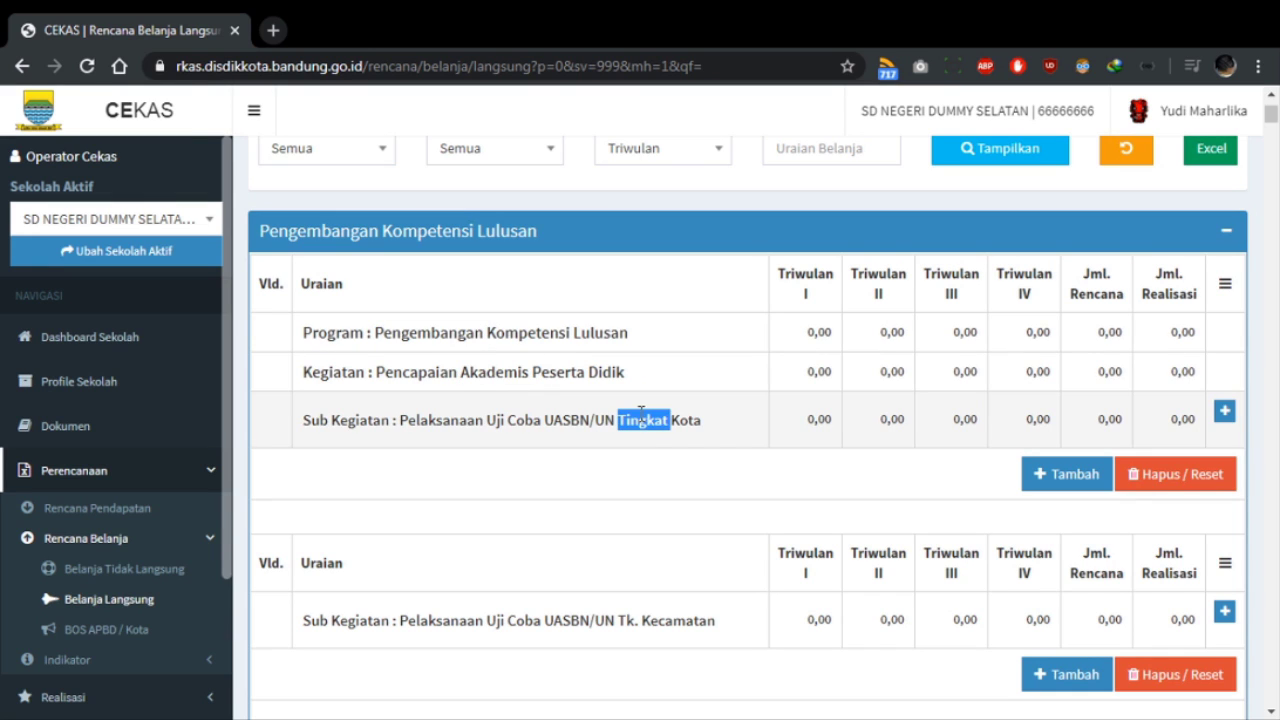
# Step: Check the four Triwulan amounts, Jml. Rencana and Jml. Realisasi in the Pengembangan Kompetensi Lulusan program row
pyautogui.click(817, 331)
pyautogui.doubleClick(817, 331)
pyautogui.click(894, 331)
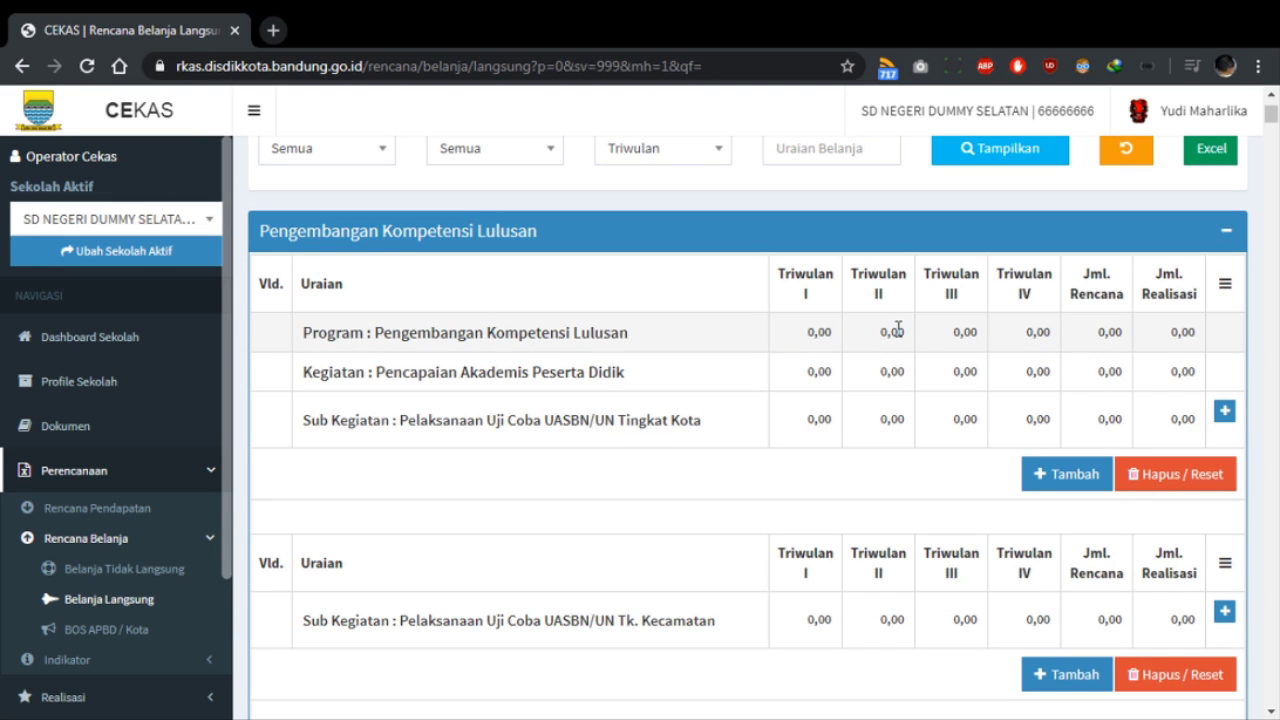
pyautogui.doubleClick(892, 331)
pyautogui.doubleClick(964, 331)
pyautogui.doubleClick(1038, 331)
pyautogui.click(1108, 330)
pyautogui.doubleClick(1108, 330)
pyautogui.click(1185, 331)
pyautogui.doubleClick(1185, 331)
pyautogui.click(637, 372)
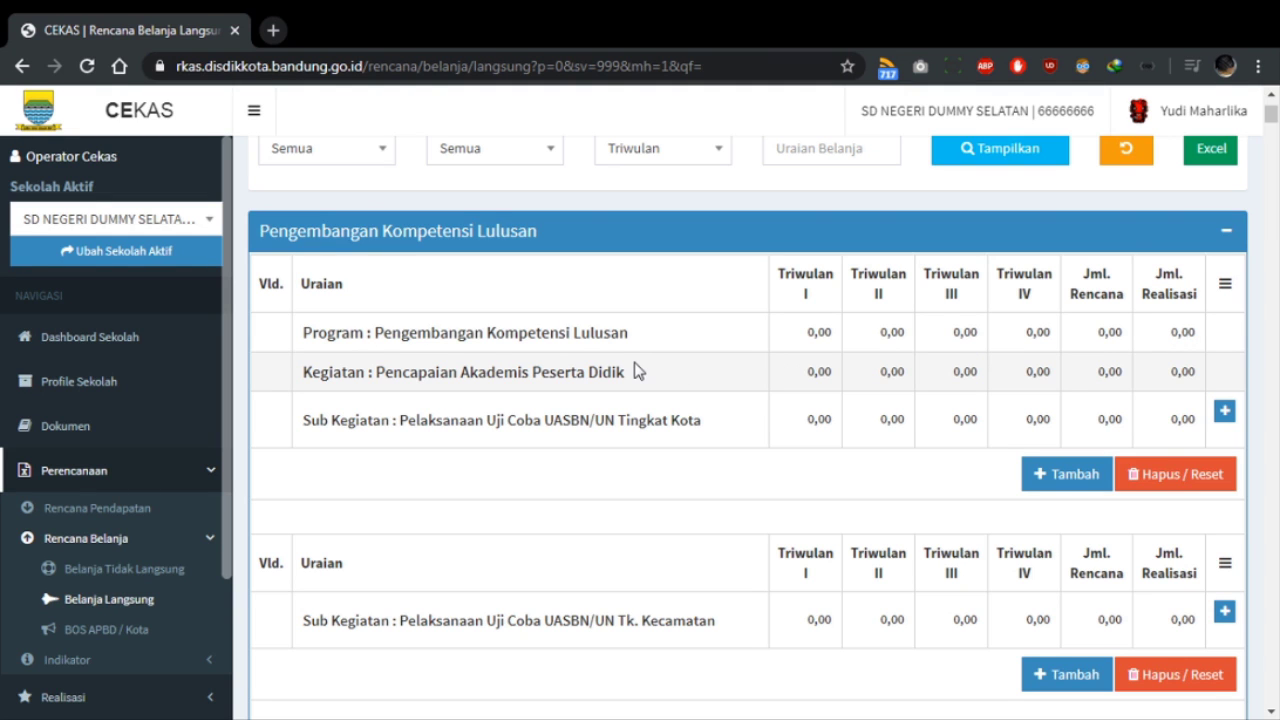
# Step: Compare the Anggaran summary with the income and spending per quarter under Rencana Per Triwulan
pyautogui.scroll(2, 640, 374)
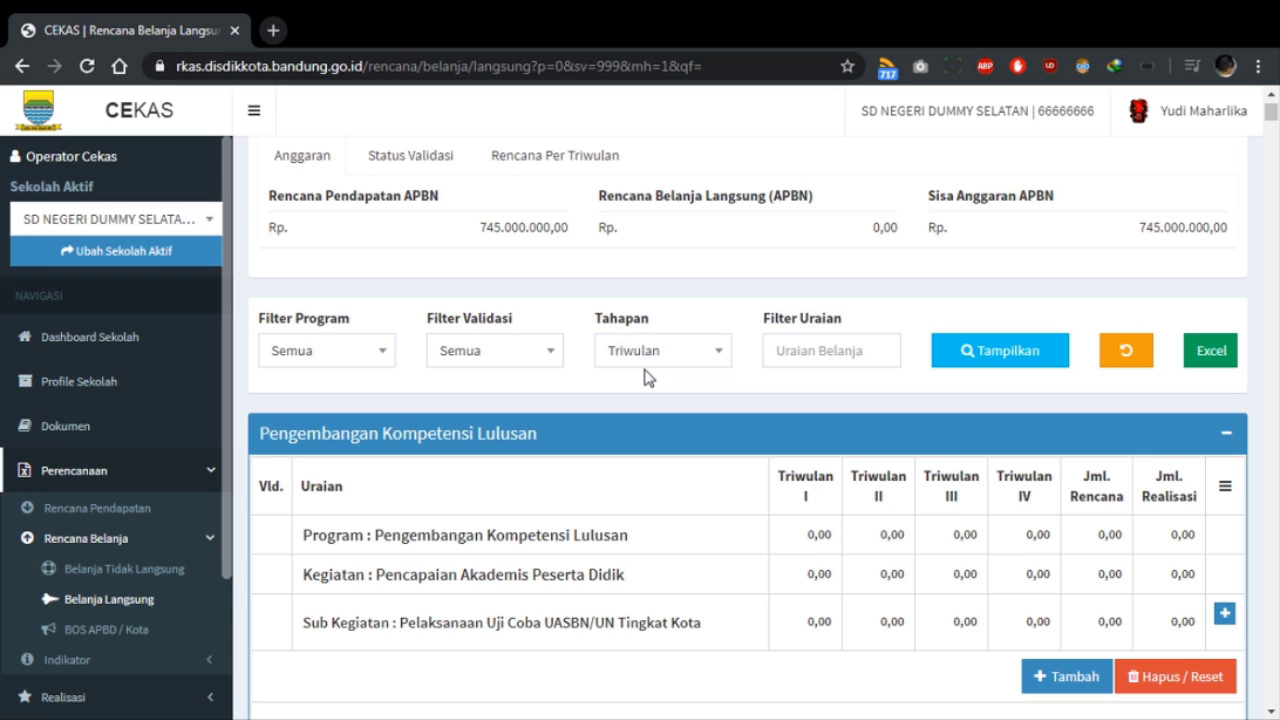
pyautogui.scroll(-1, 645, 370)
pyautogui.scroll(1, 634, 476)
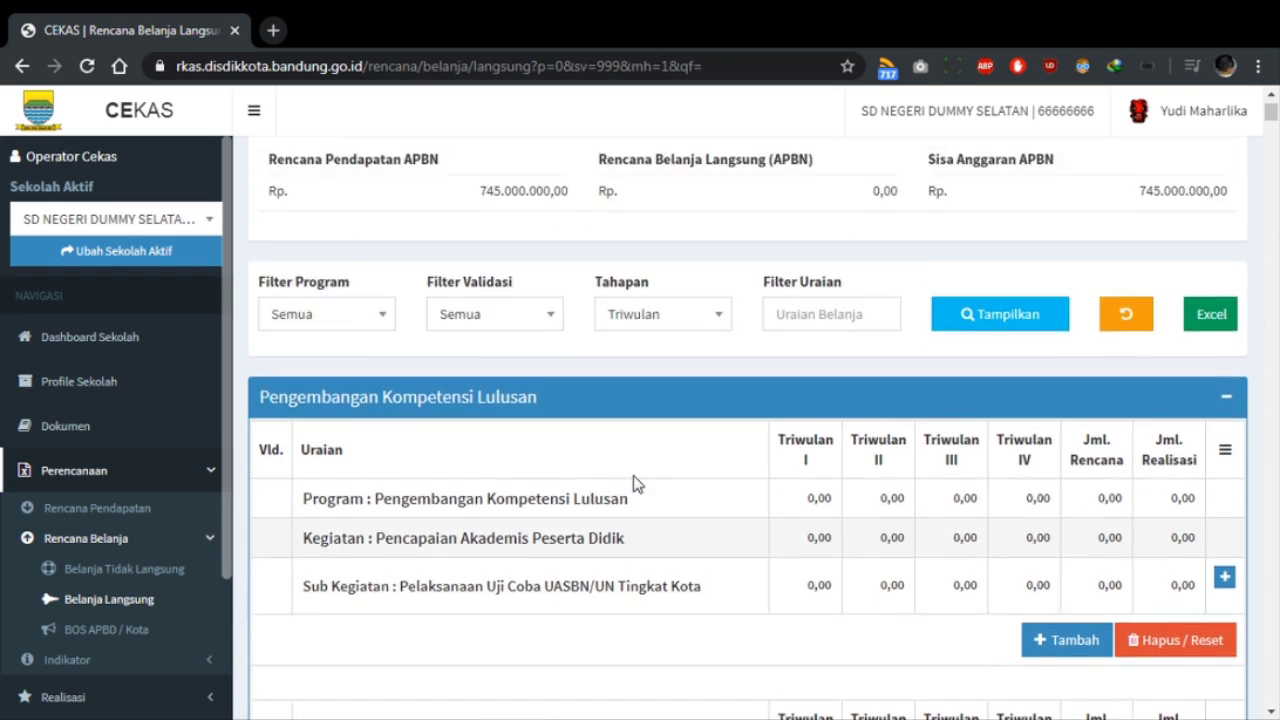
pyautogui.scroll(1, 633, 475)
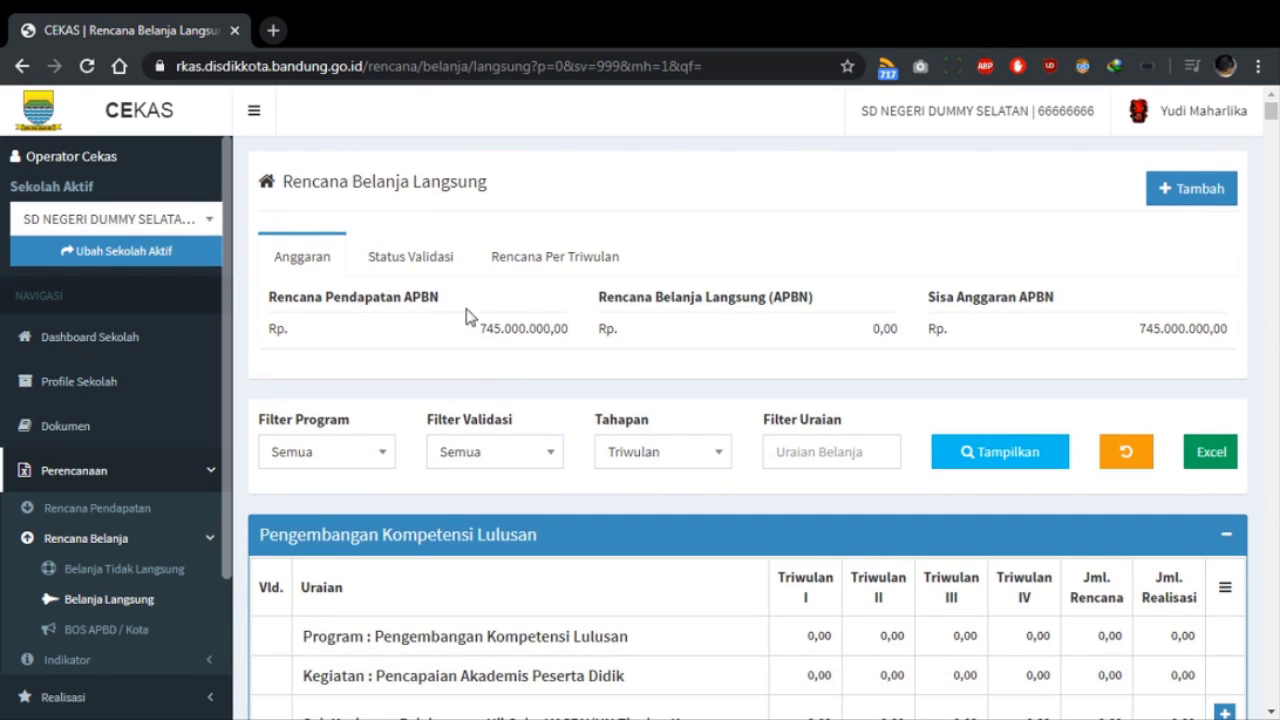
pyautogui.click(578, 259)
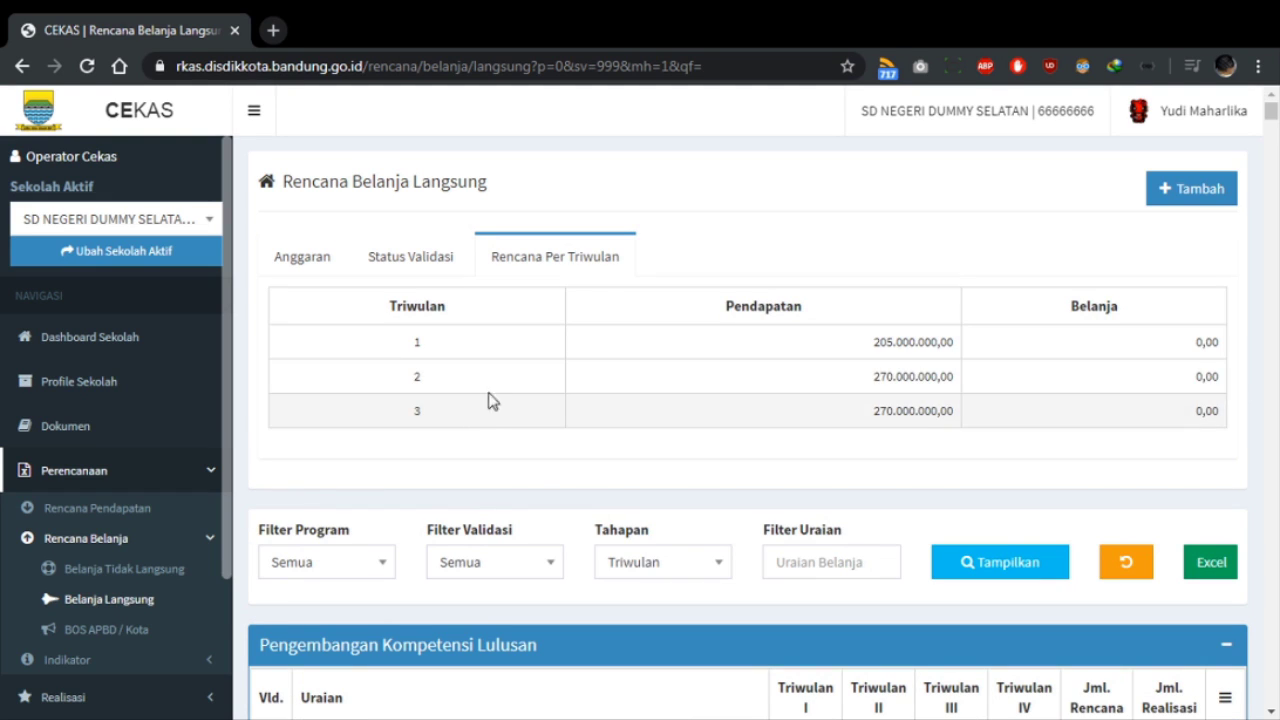
pyautogui.click(302, 267)
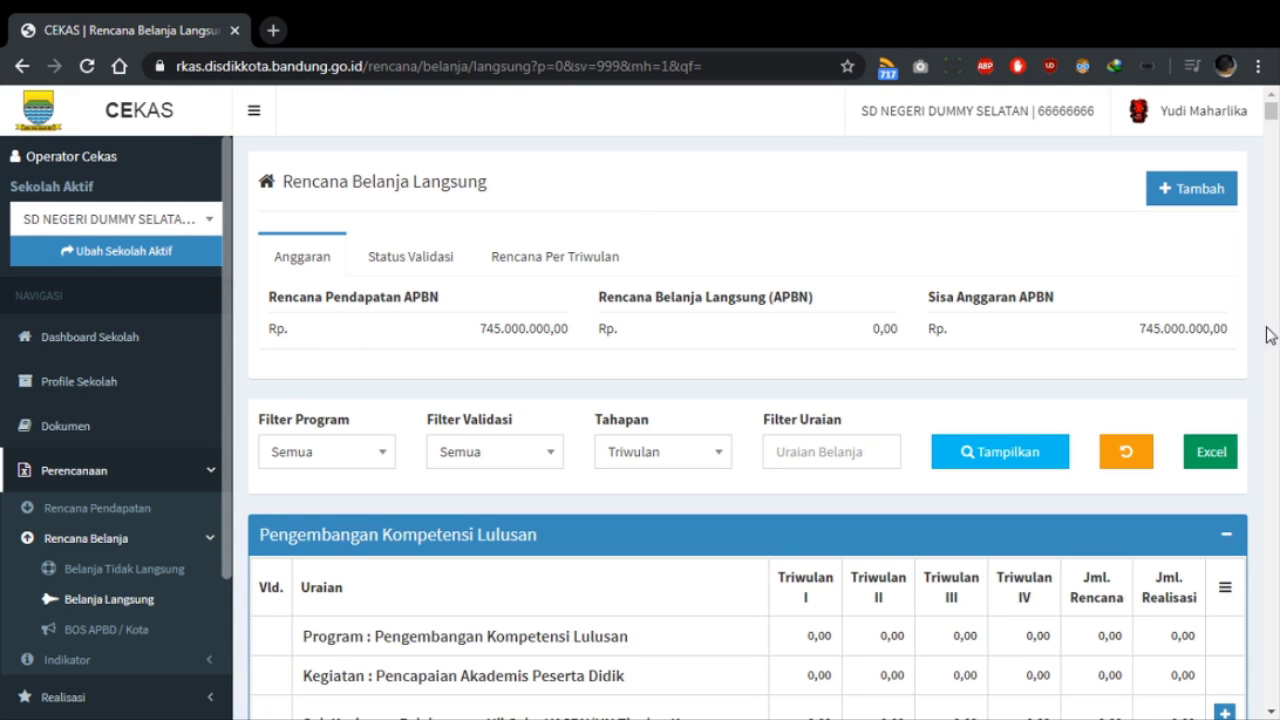
pyautogui.click(570, 266)
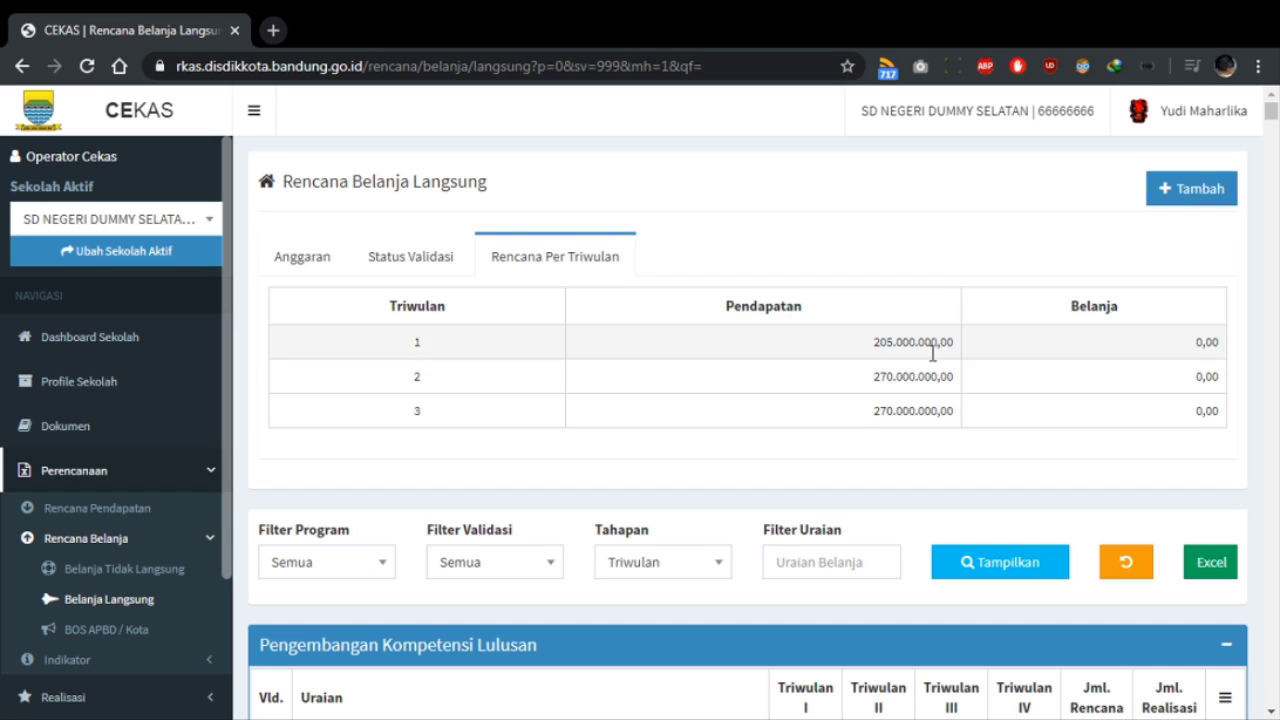
# Step: Display the direct spending plan with Tahapan set to Caturwulan and view the Rencana Per Caturwulan summary
pyautogui.click(686, 566)
pyautogui.click(665, 432)
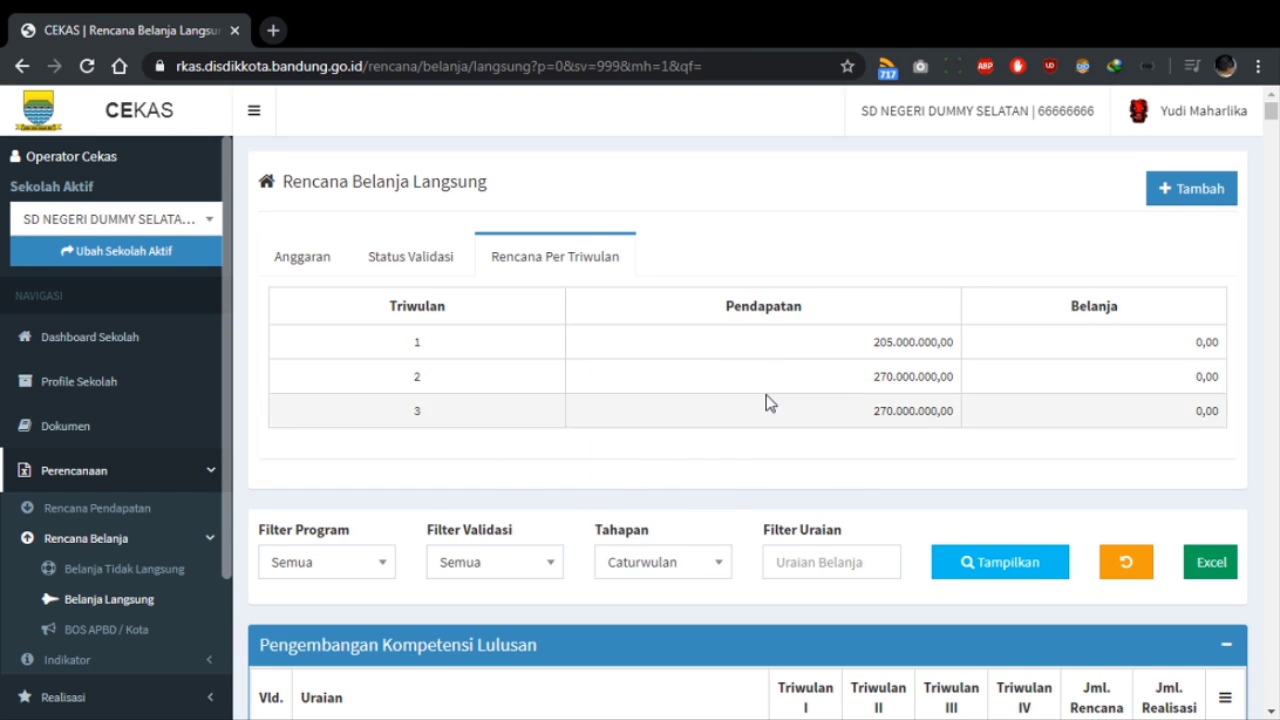
pyautogui.click(1043, 566)
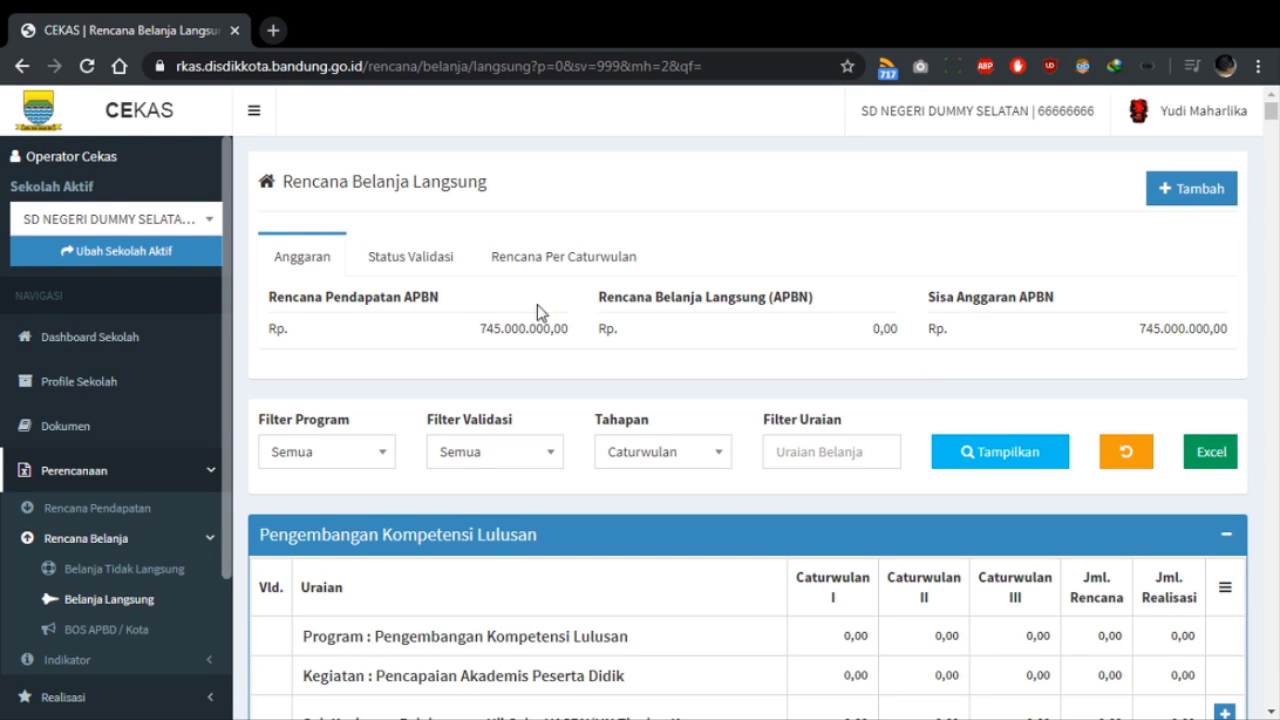
pyautogui.click(537, 257)
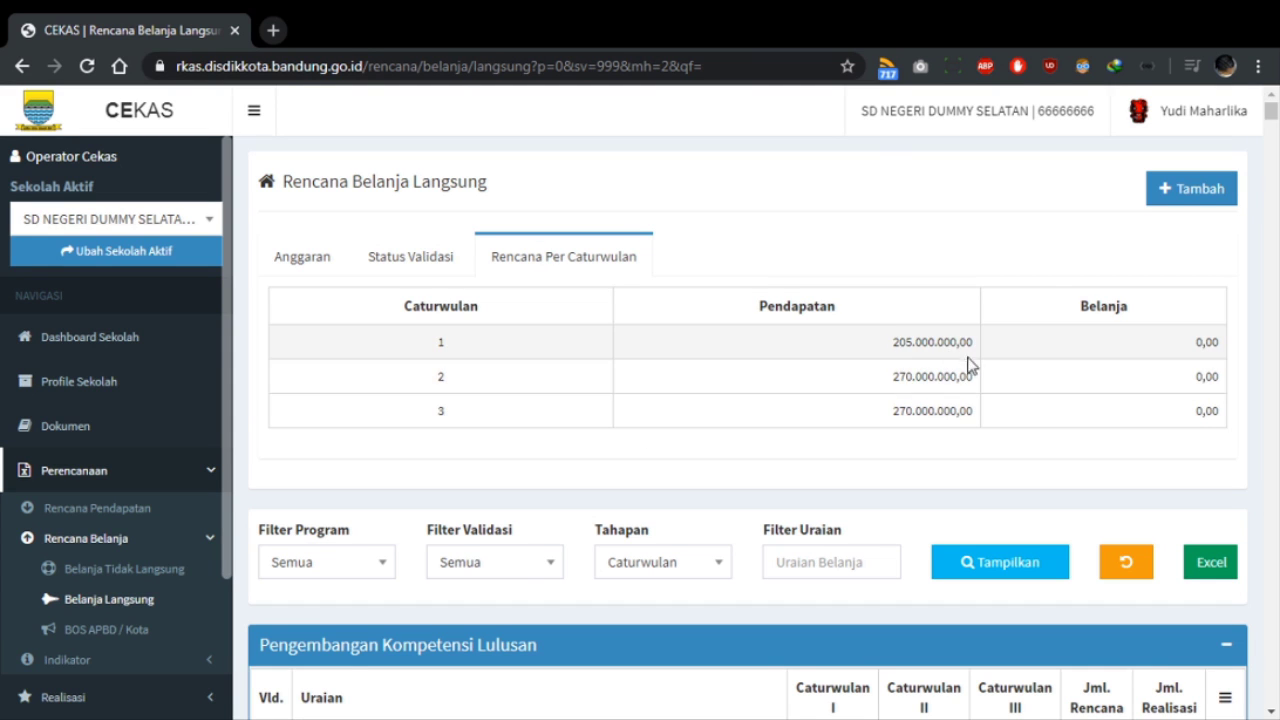
# Step: Collapse the Pengembangan Kompetensi Lulusan and Pengembangan Standar Isi sections, and expand both again
pyautogui.scroll(-3, 985, 368)
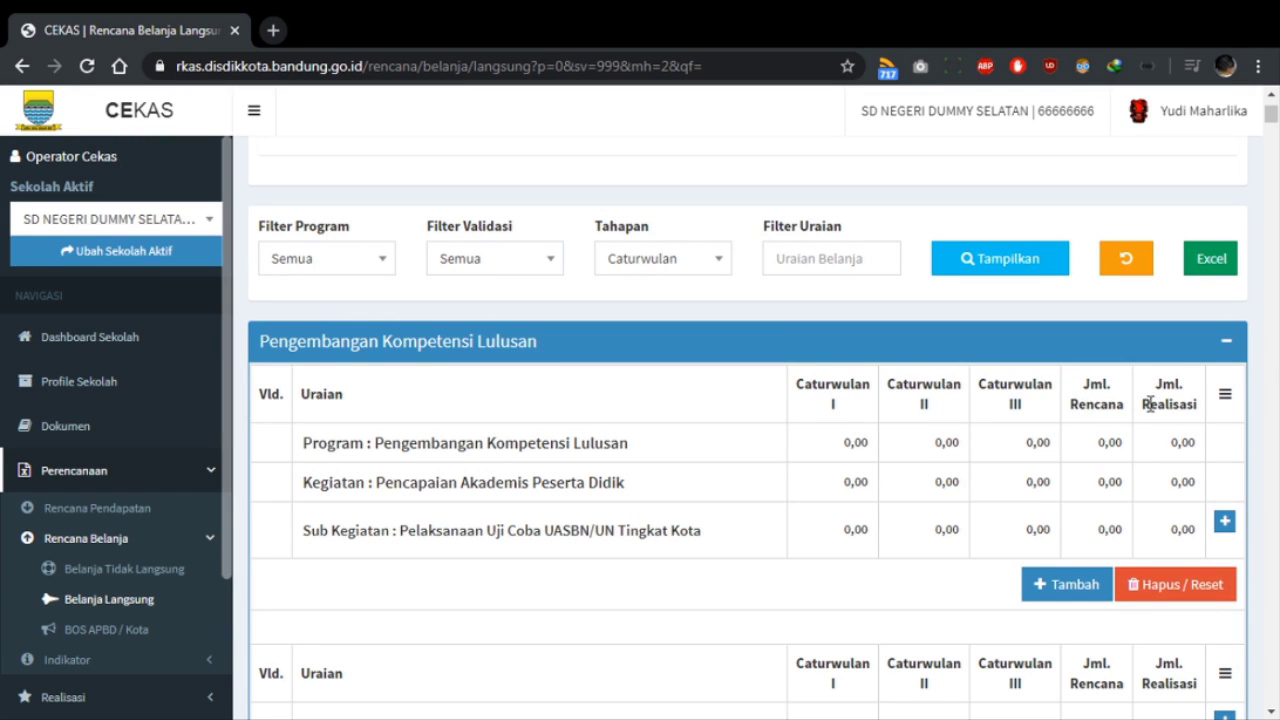
pyautogui.click(1226, 341)
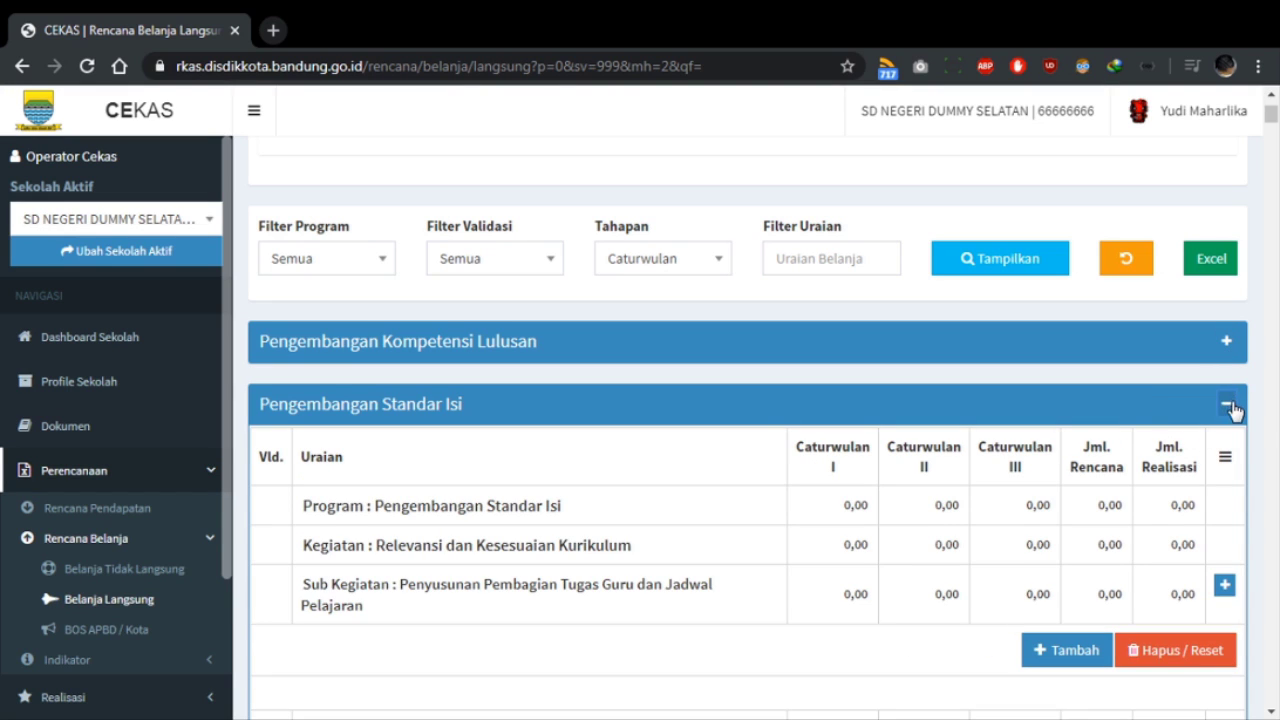
pyautogui.click(1228, 404)
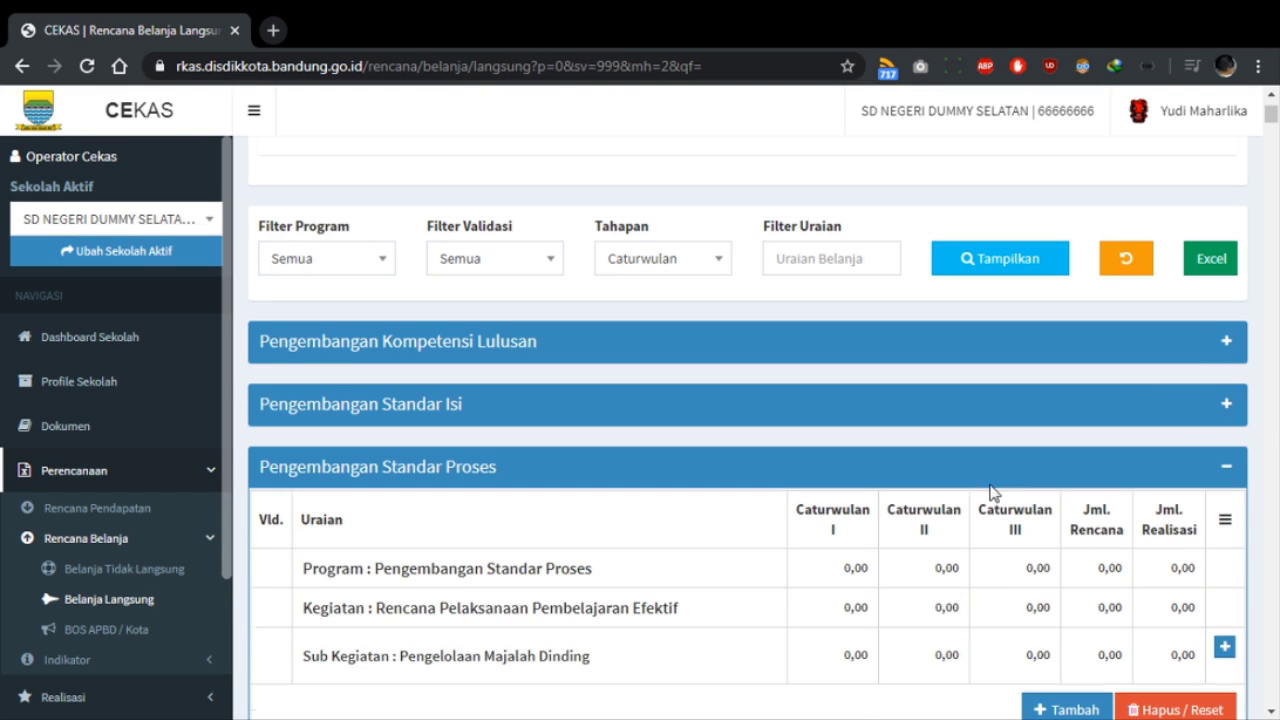
pyautogui.click(1227, 408)
pyautogui.click(1227, 343)
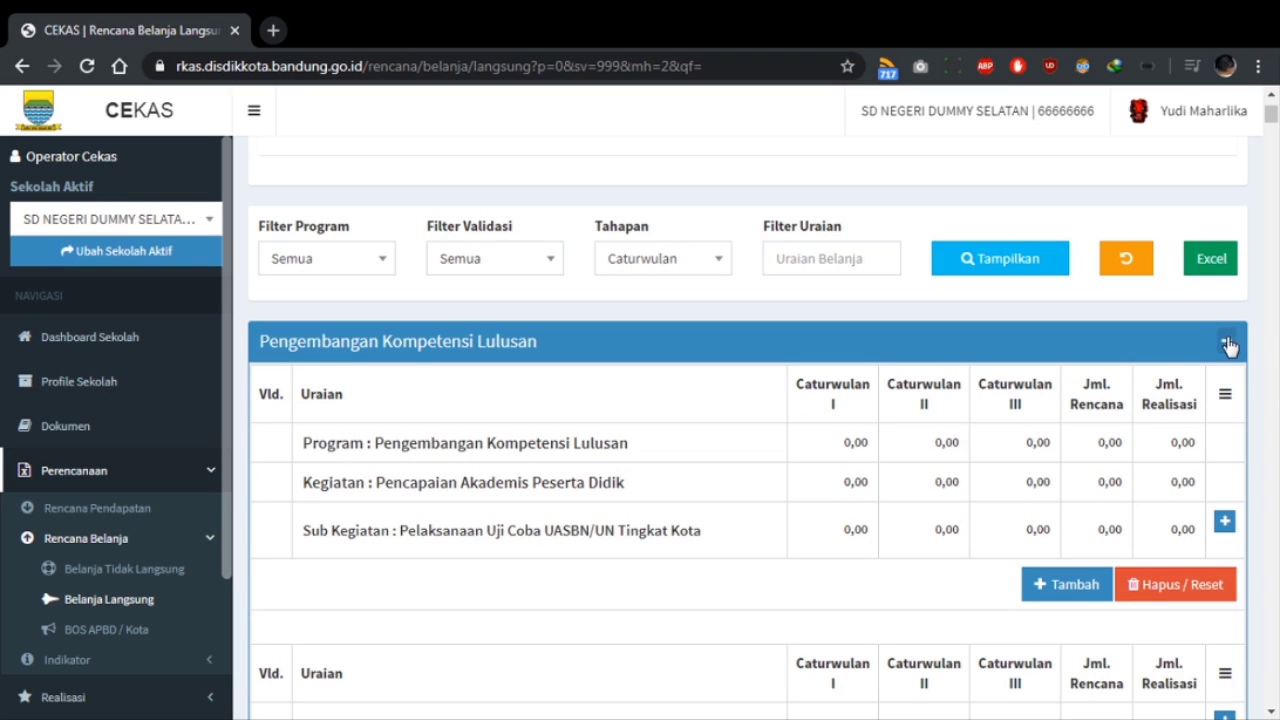
# Step: Collapse the Kompetensi Lulusan, Standar Isi and Standar Proses program sections, and expand all three again
pyautogui.click(1228, 345)
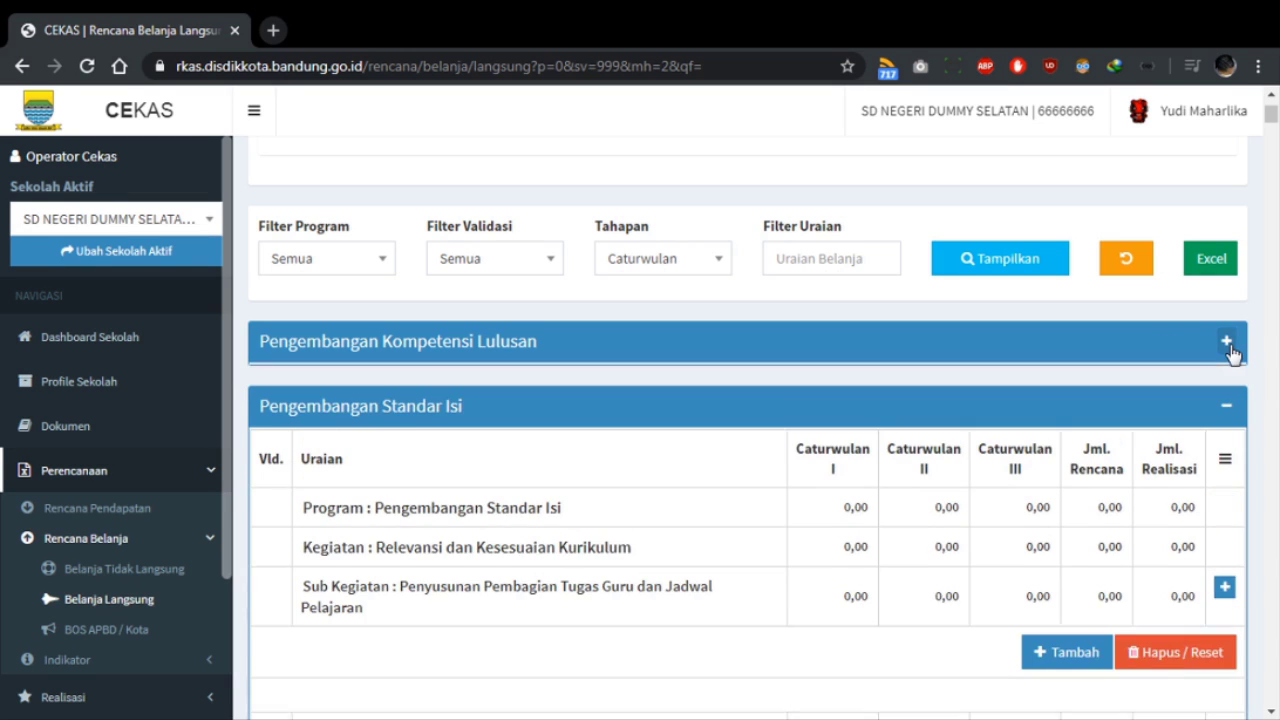
pyautogui.click(1227, 405)
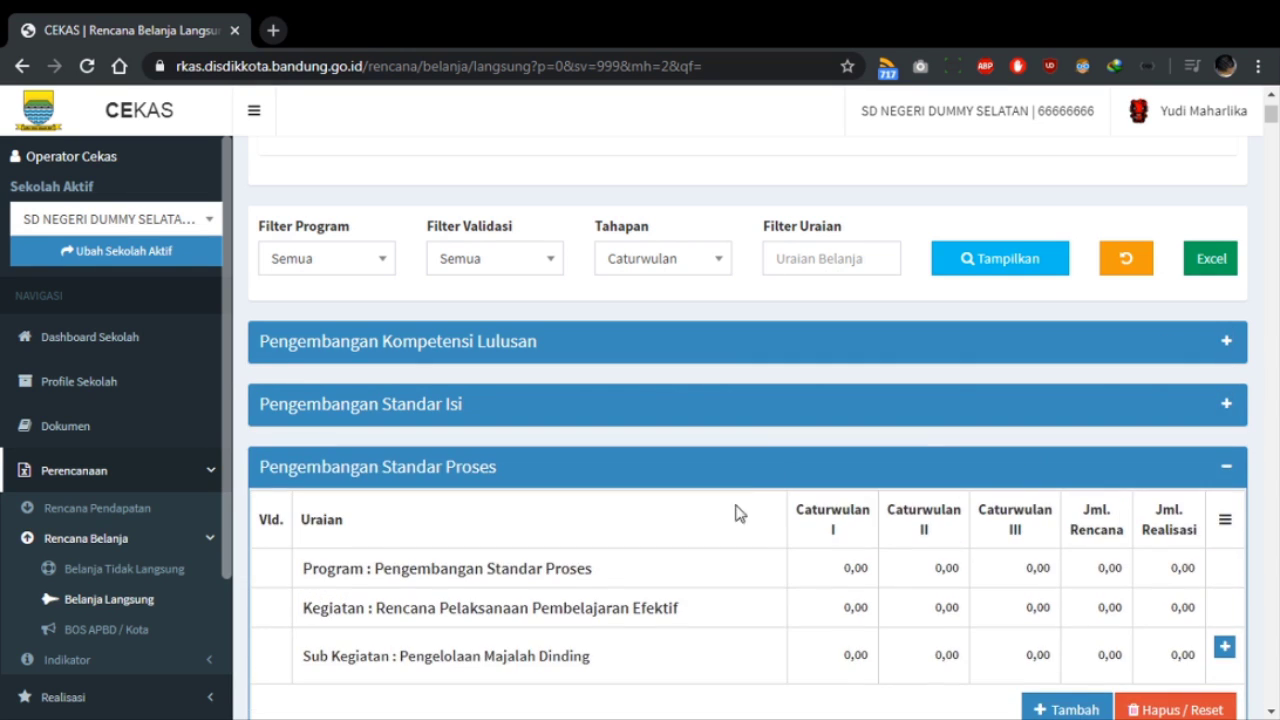
pyautogui.click(1226, 470)
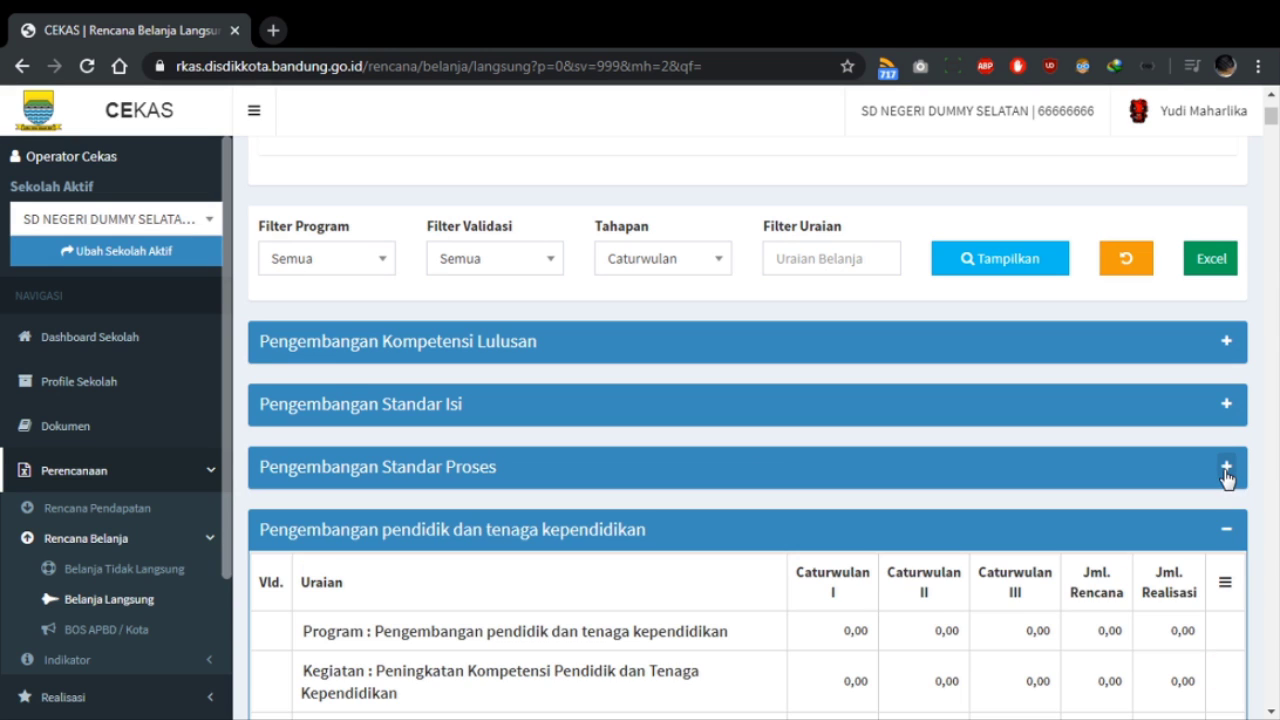
pyautogui.click(1227, 478)
pyautogui.click(1228, 409)
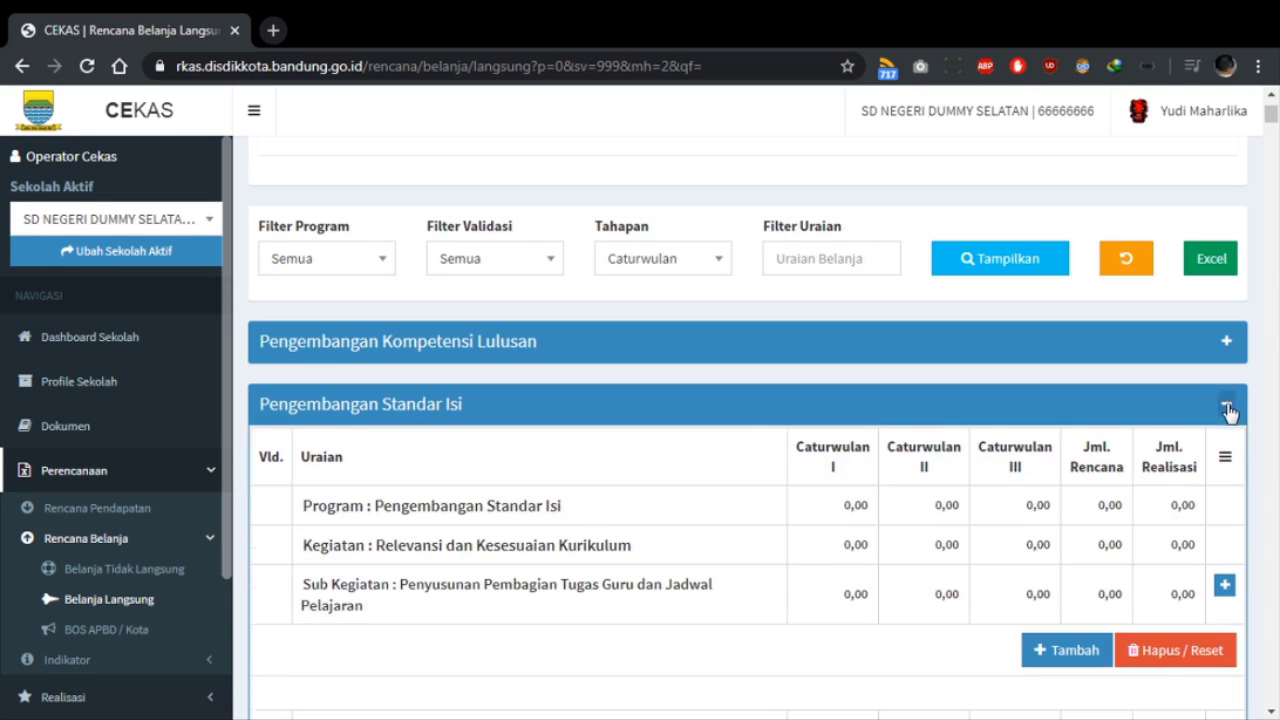
pyautogui.click(1227, 345)
# Step: View the general Penambahan Rencana Belanja form for the whole page and close it without adding an entry
pyautogui.scroll(3, 842, 522)
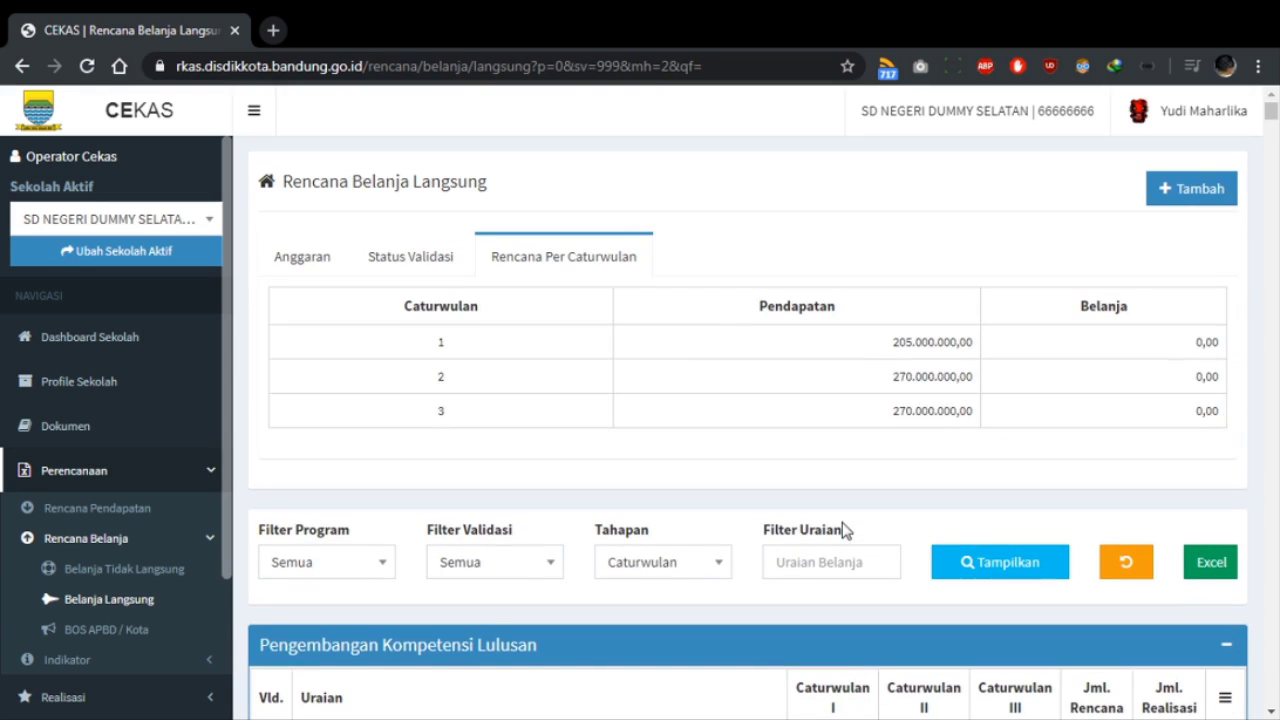
pyautogui.click(1189, 200)
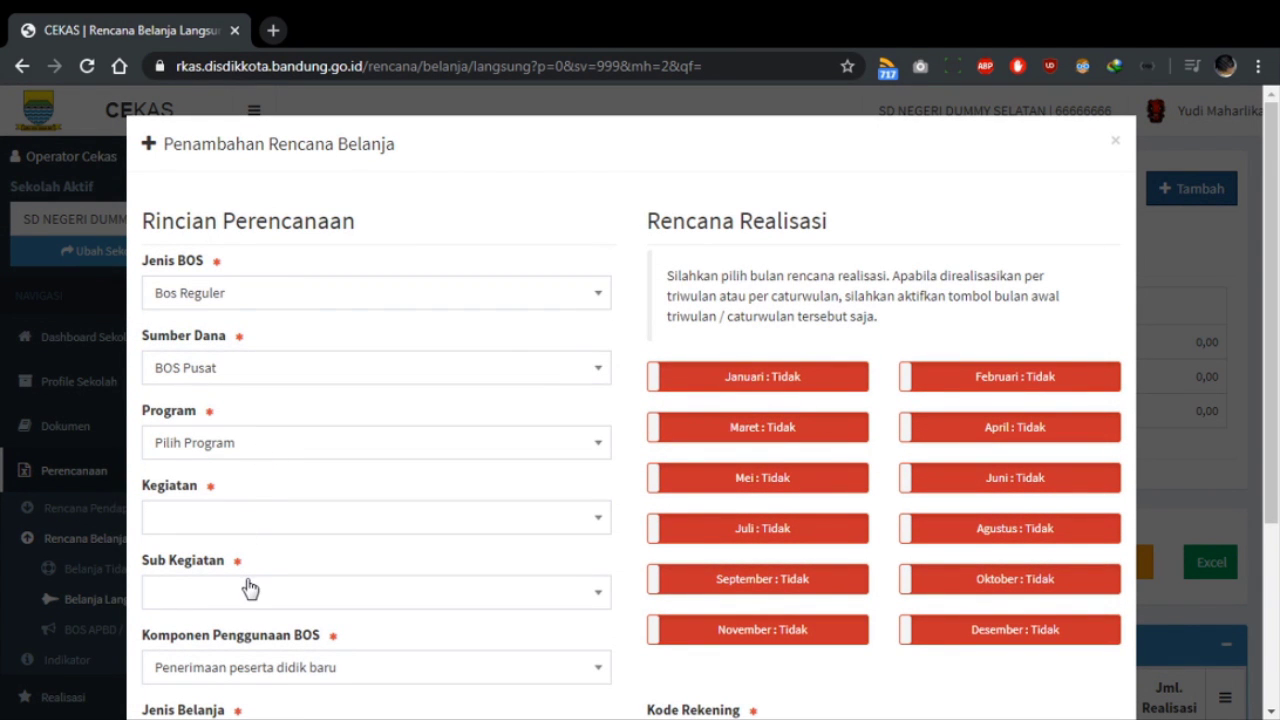
pyautogui.click(1118, 145)
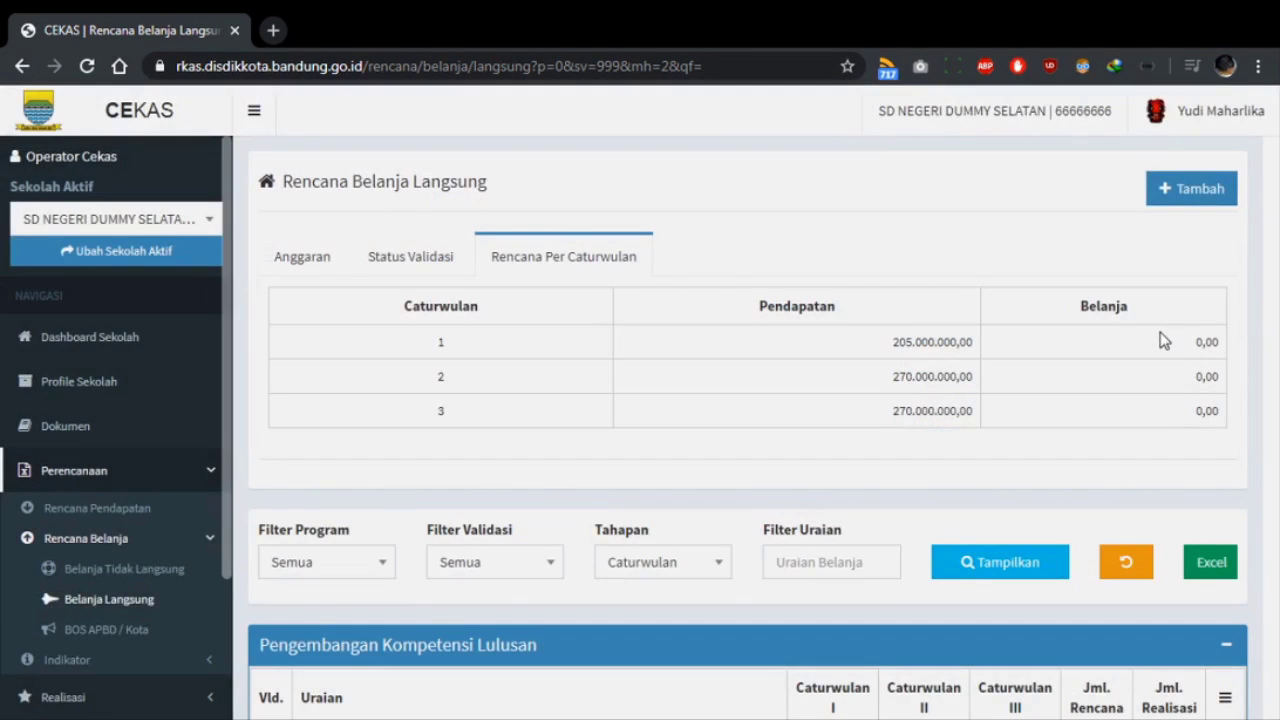
# Step: Check the Program, Kegiatan and Sub Kegiatan fields in the add form of sub kegiatan Pelaksanaan Uji Coba UASBN/UN Tingkat Kota, and close it
pyautogui.scroll(-5, 720, 354)
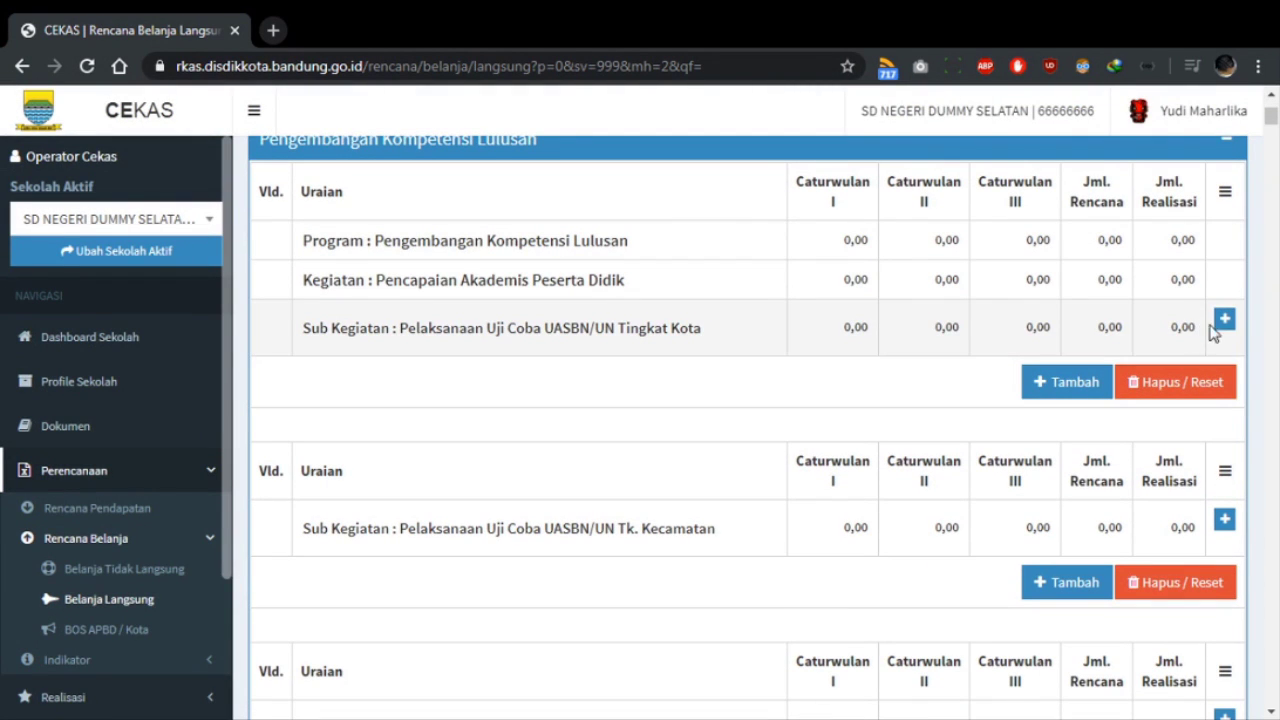
pyautogui.doubleClick(334, 332)
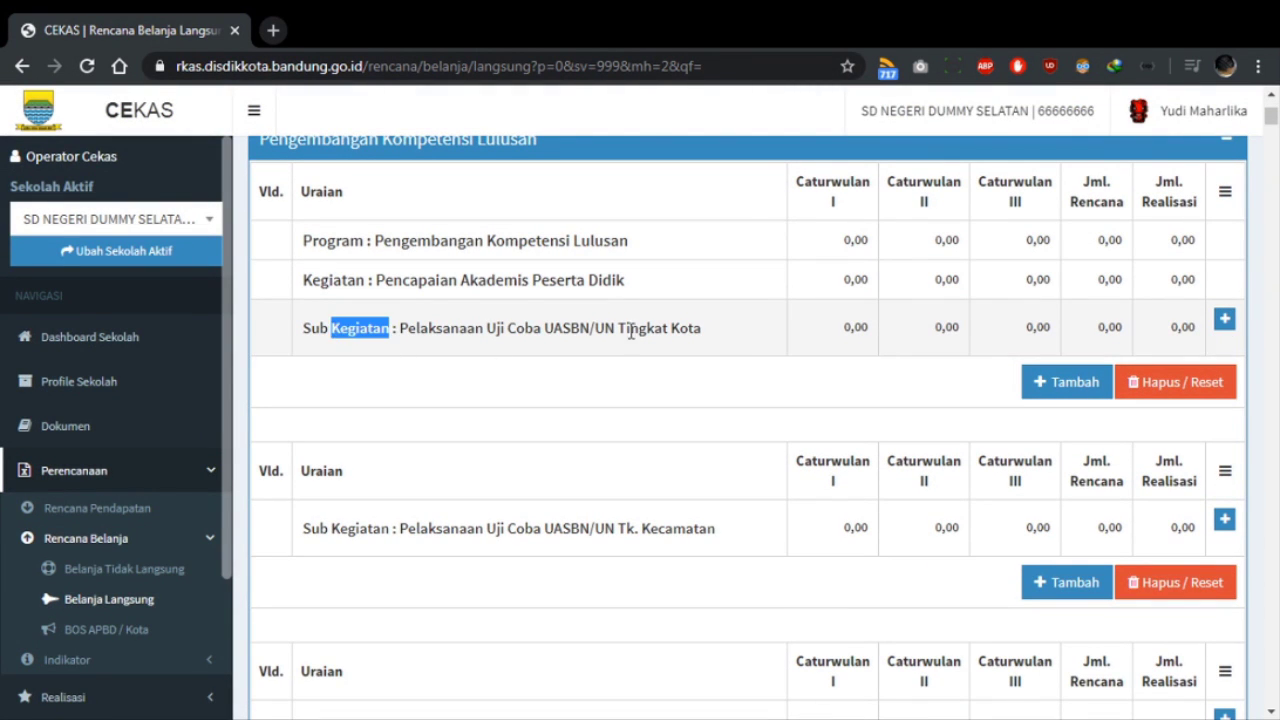
pyautogui.click(736, 333)
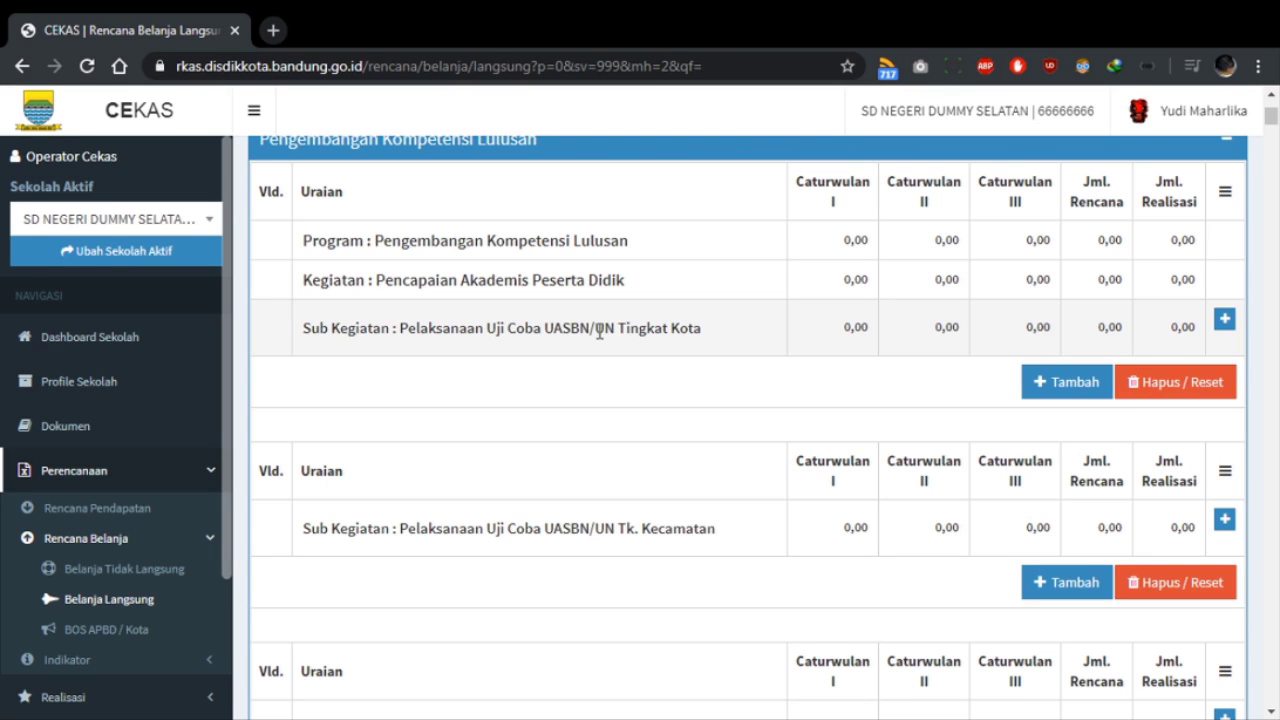
pyautogui.click(1050, 381)
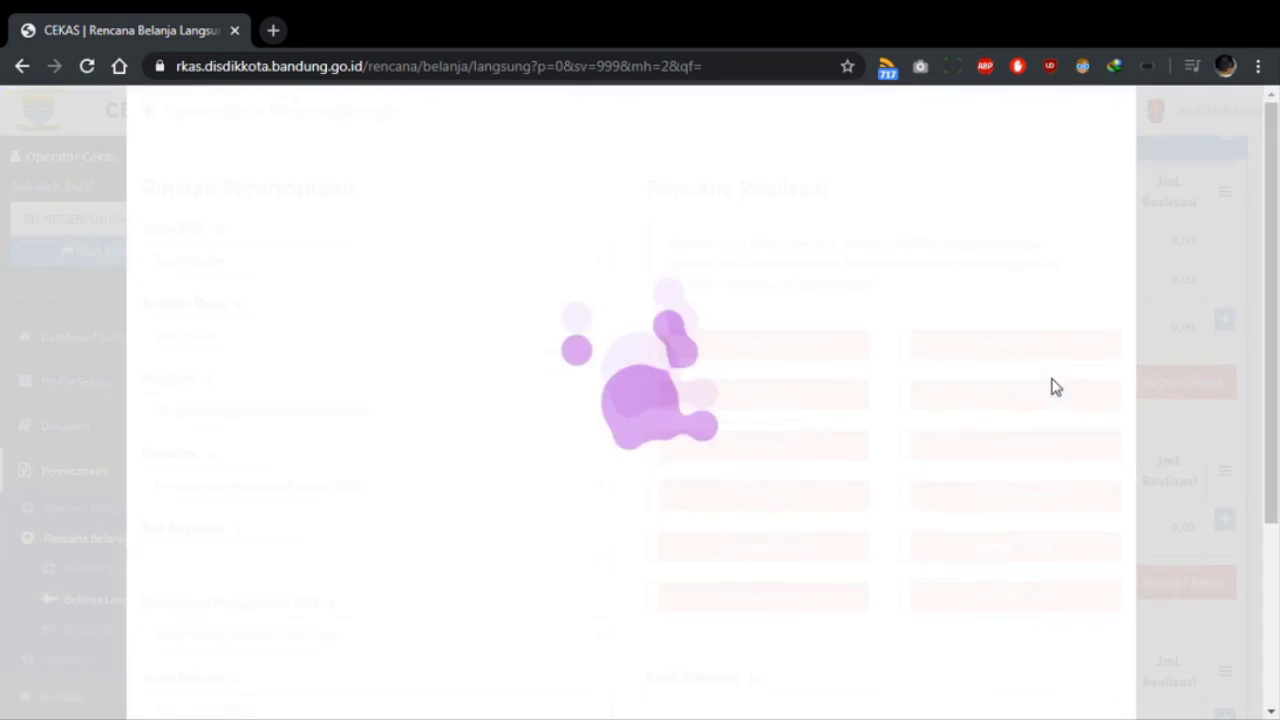
pyautogui.scroll(-2, 491, 449)
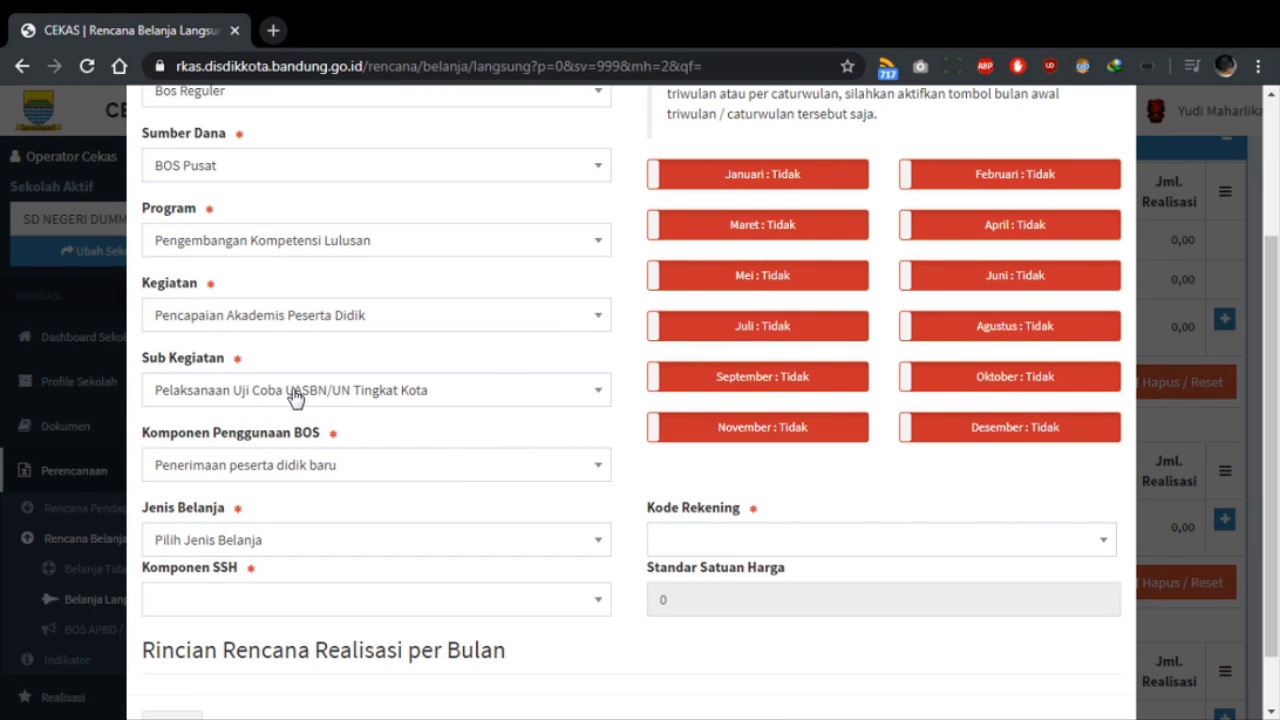
pyautogui.click(1187, 431)
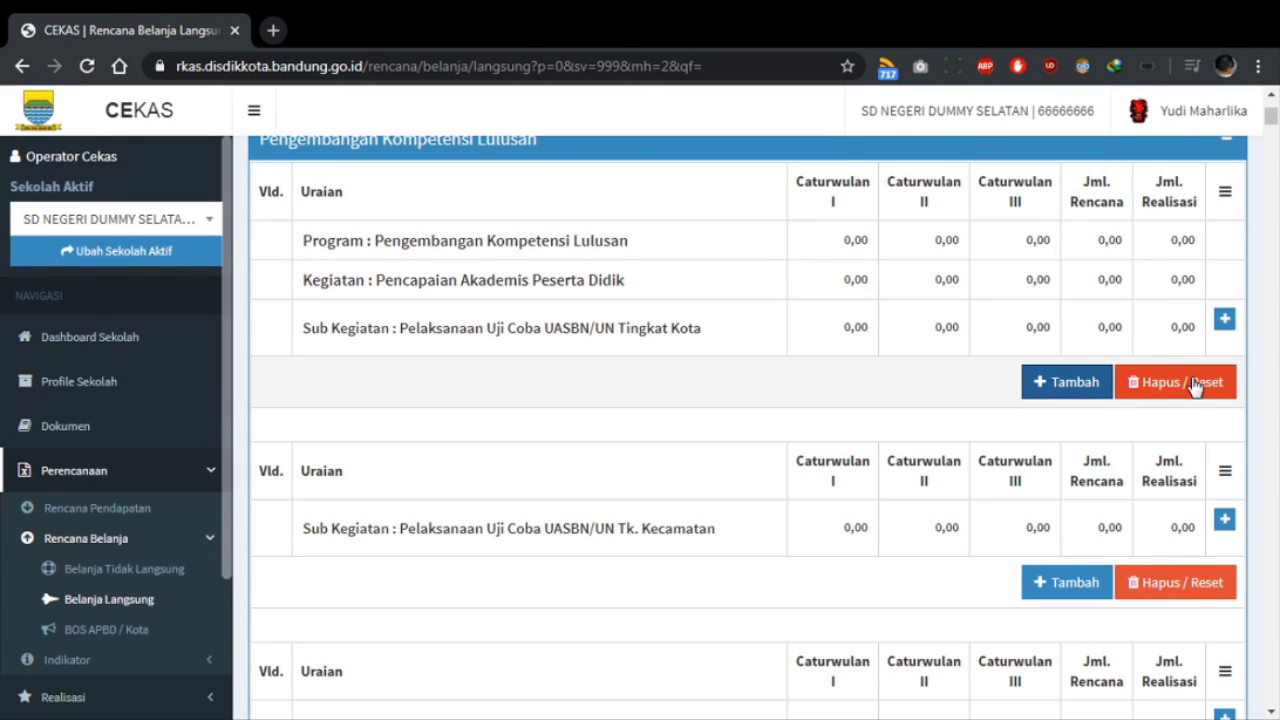
# Step: Examine the options for deleting or resetting all spending in sub kegiatan Pelaksanaan Uji Coba UASBN/UN Tingkat Kota without applying either
pyautogui.click(1197, 385)
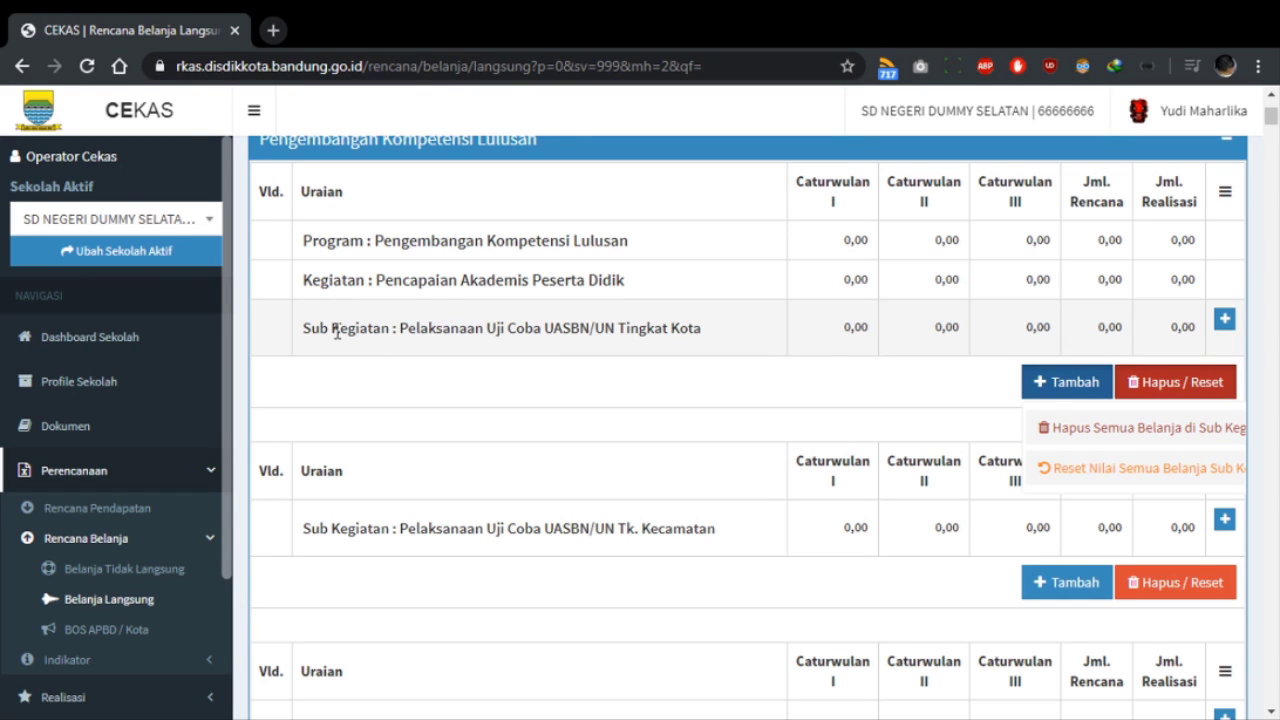
pyautogui.moveTo(305, 329); pyautogui.dragTo(706, 344)
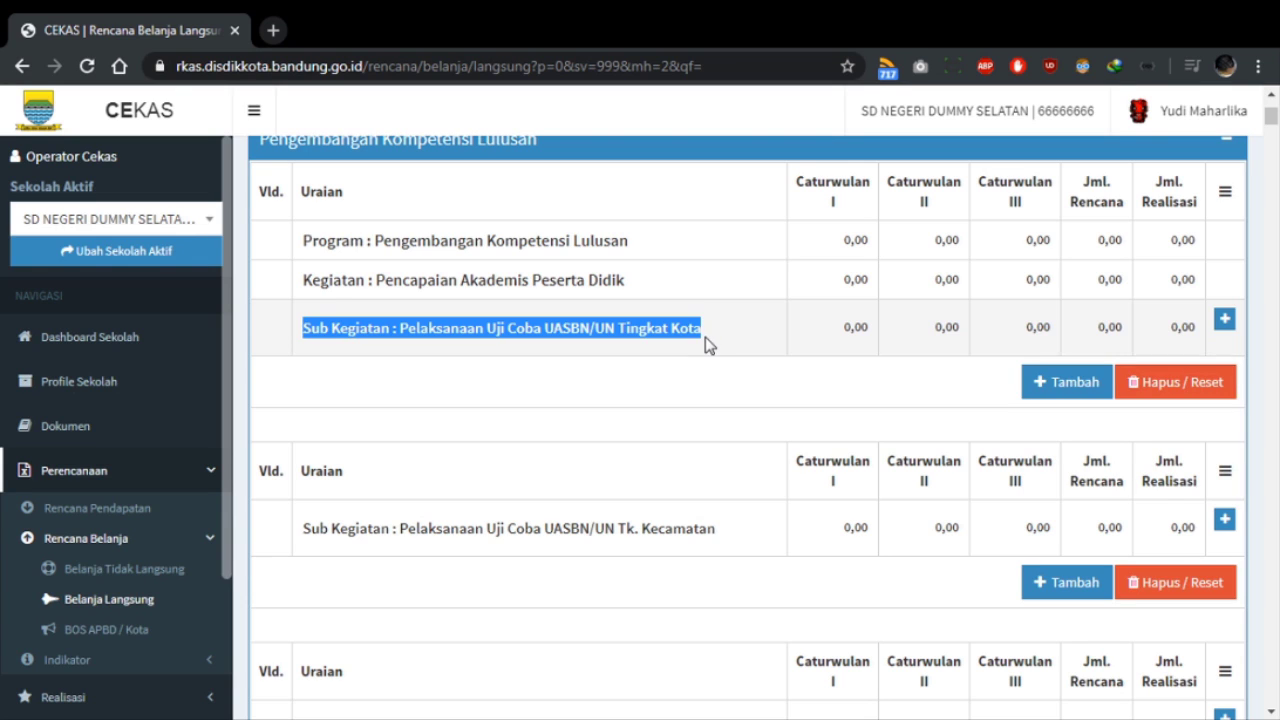
pyautogui.click(1165, 382)
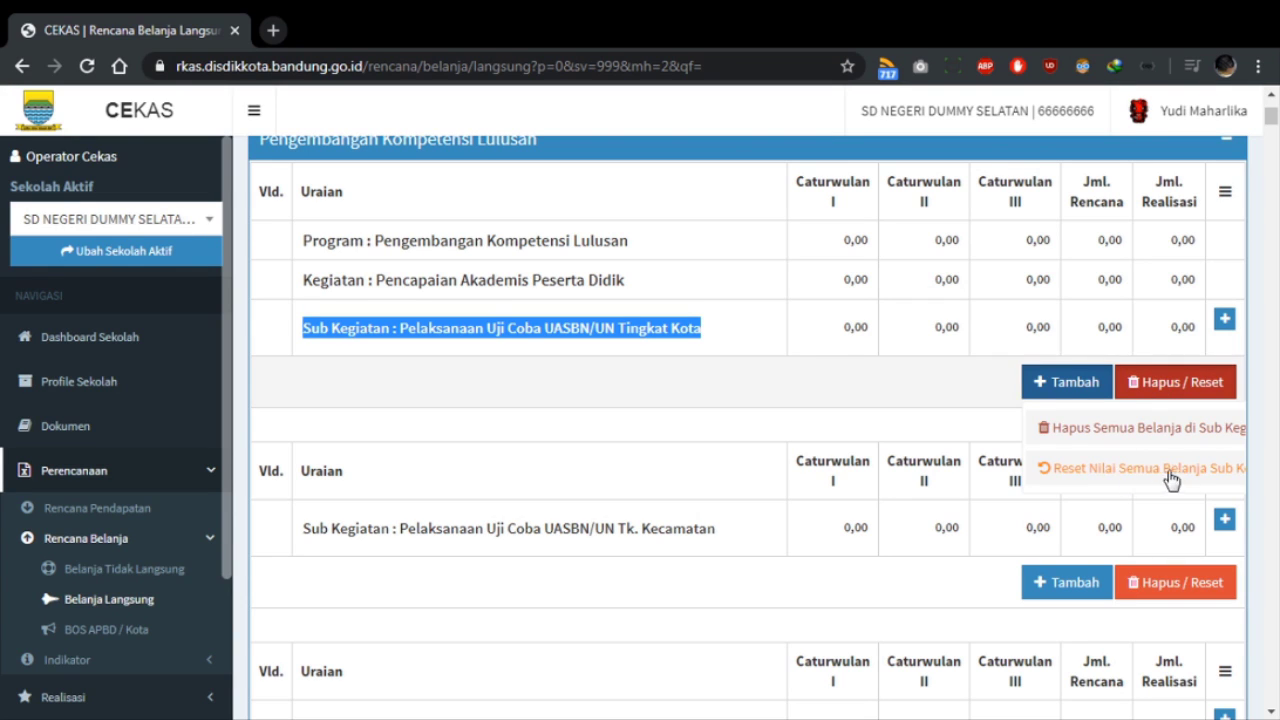
pyautogui.click(340, 329)
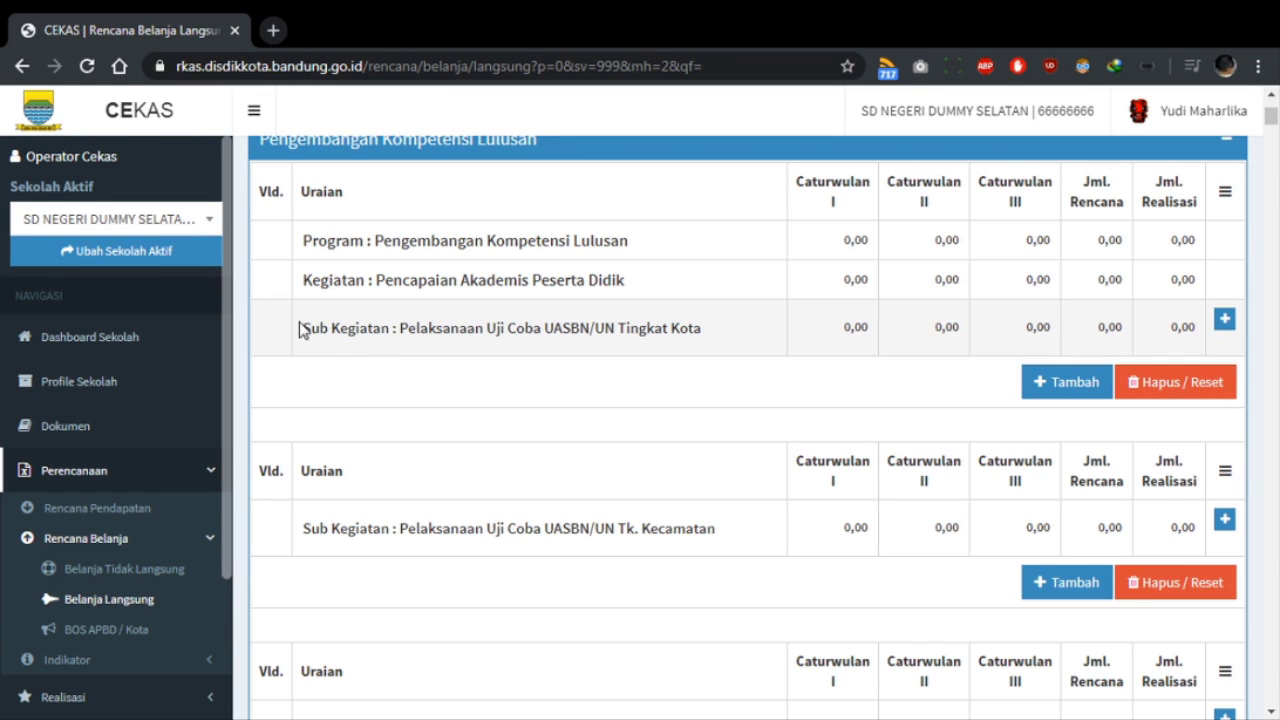
pyautogui.moveTo(307, 328); pyautogui.dragTo(731, 336)
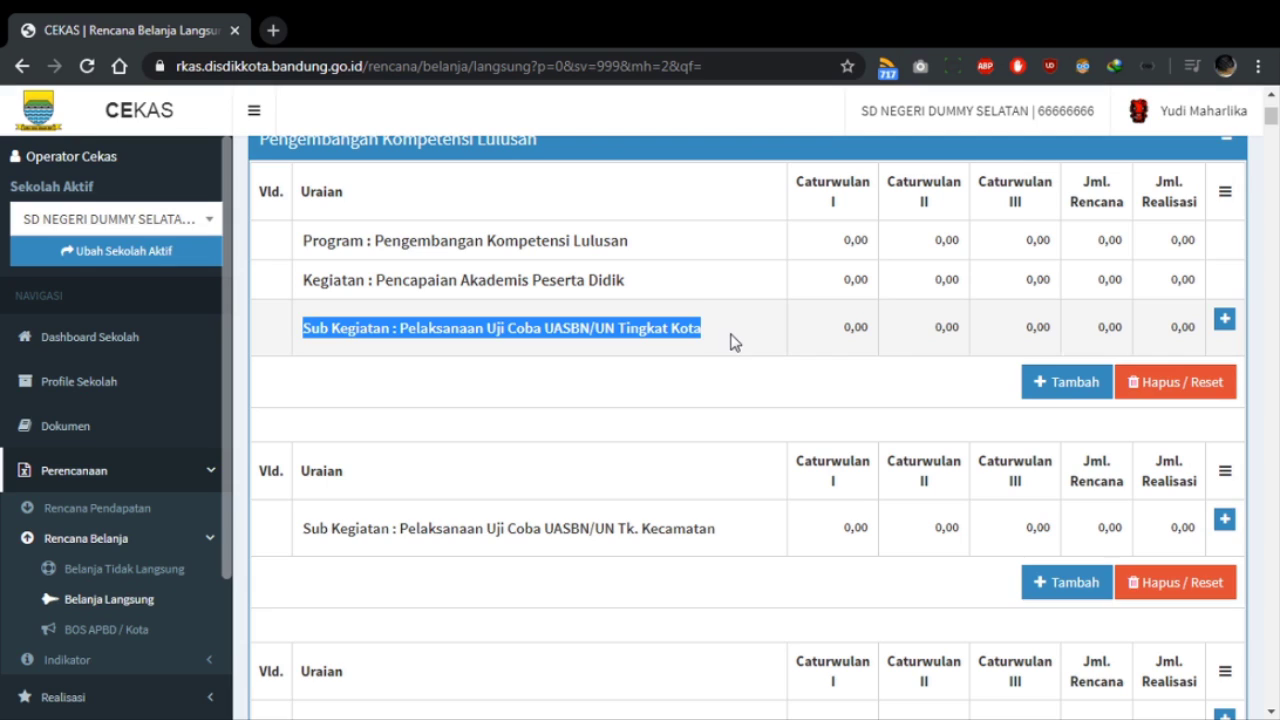
pyautogui.click(731, 336)
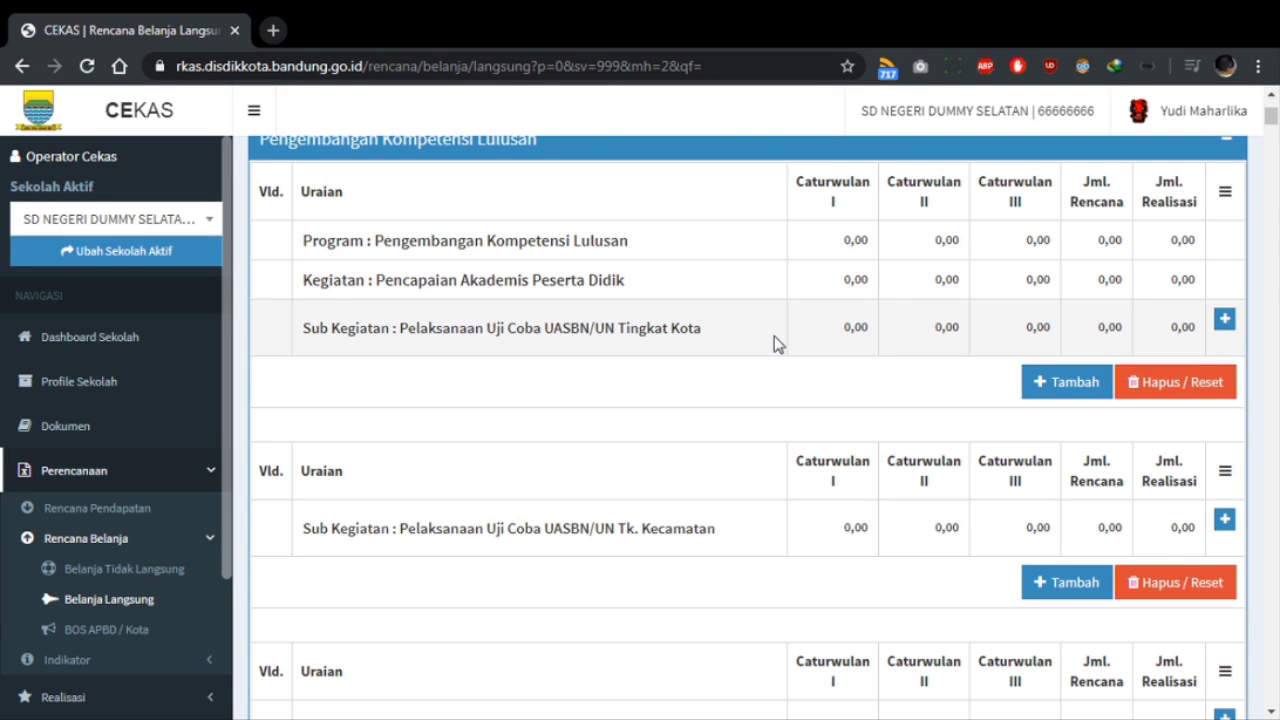
# Step: Start a new spending plan entry for sub kegiatan Pelaksanaan Uji Coba UASBN/UN Tingkat Kota with Jenis BOS set to Bos Reguler
pyautogui.scroll(5, 774, 336)
pyautogui.scroll(-3, 774, 336)
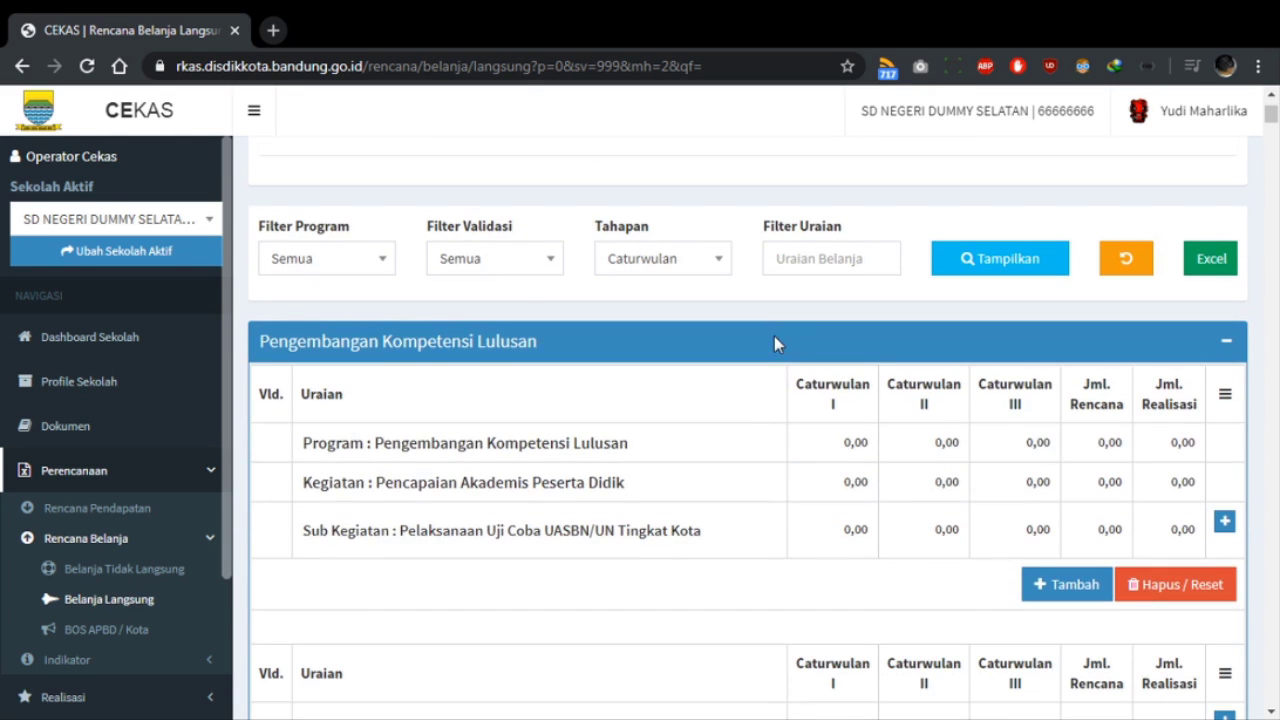
pyautogui.scroll(-4, 770, 340)
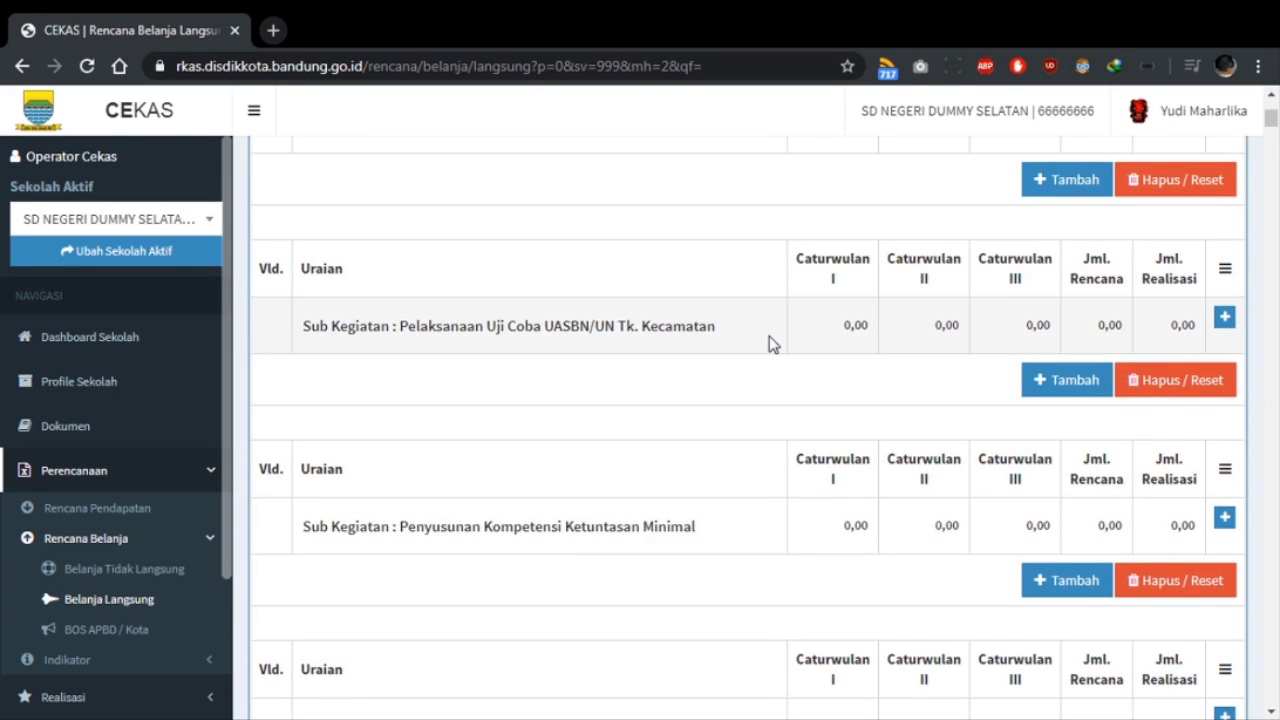
pyautogui.scroll(1, 768, 355)
pyautogui.scroll(1, 768, 363)
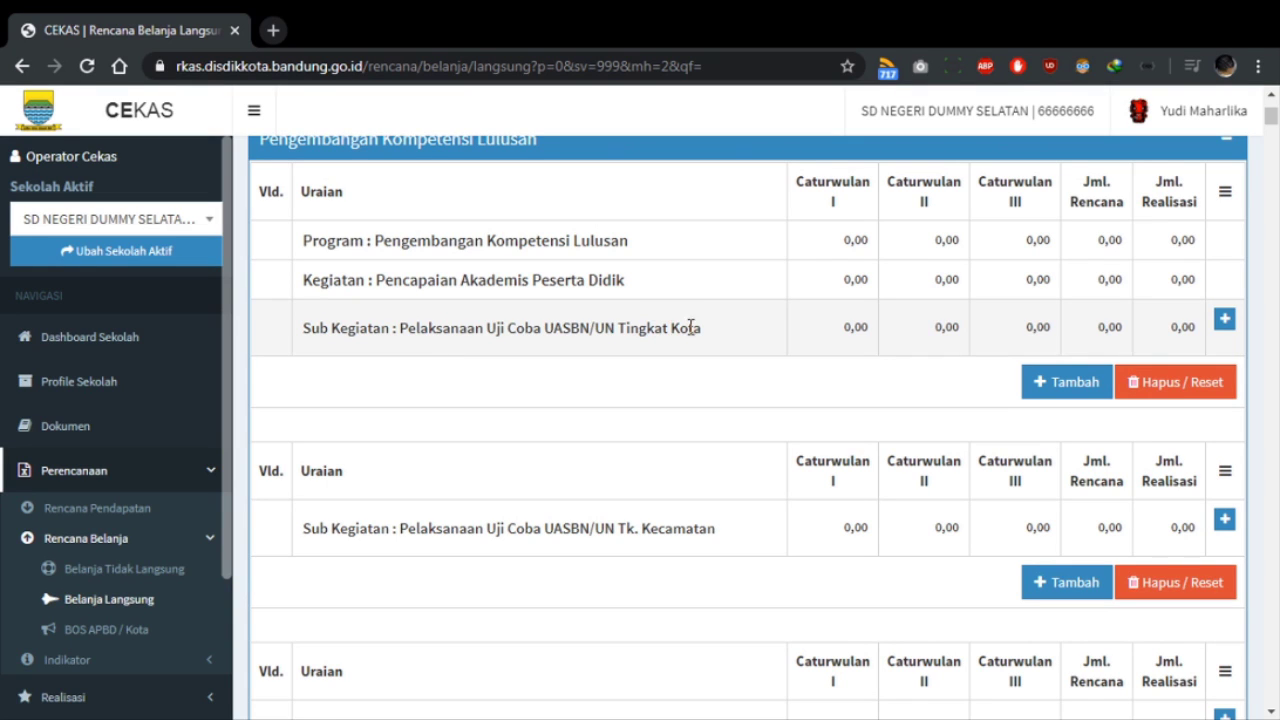
pyautogui.click(1224, 326)
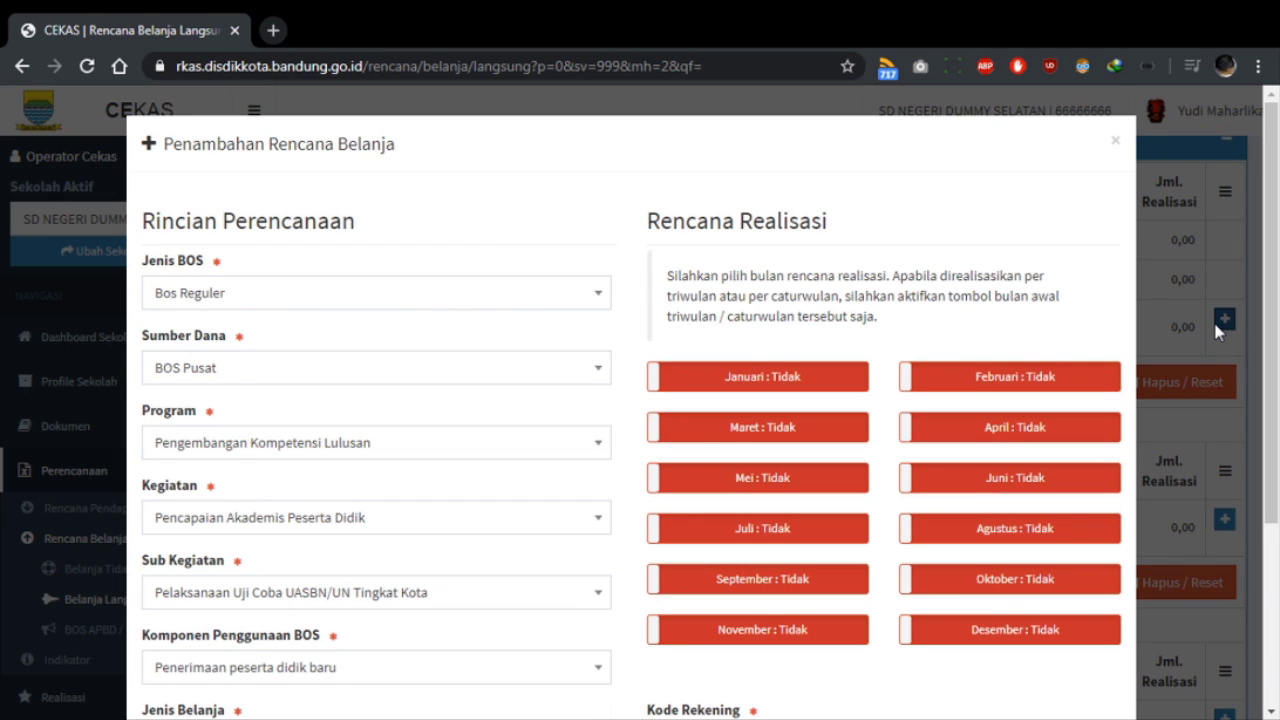
pyautogui.click(298, 309)
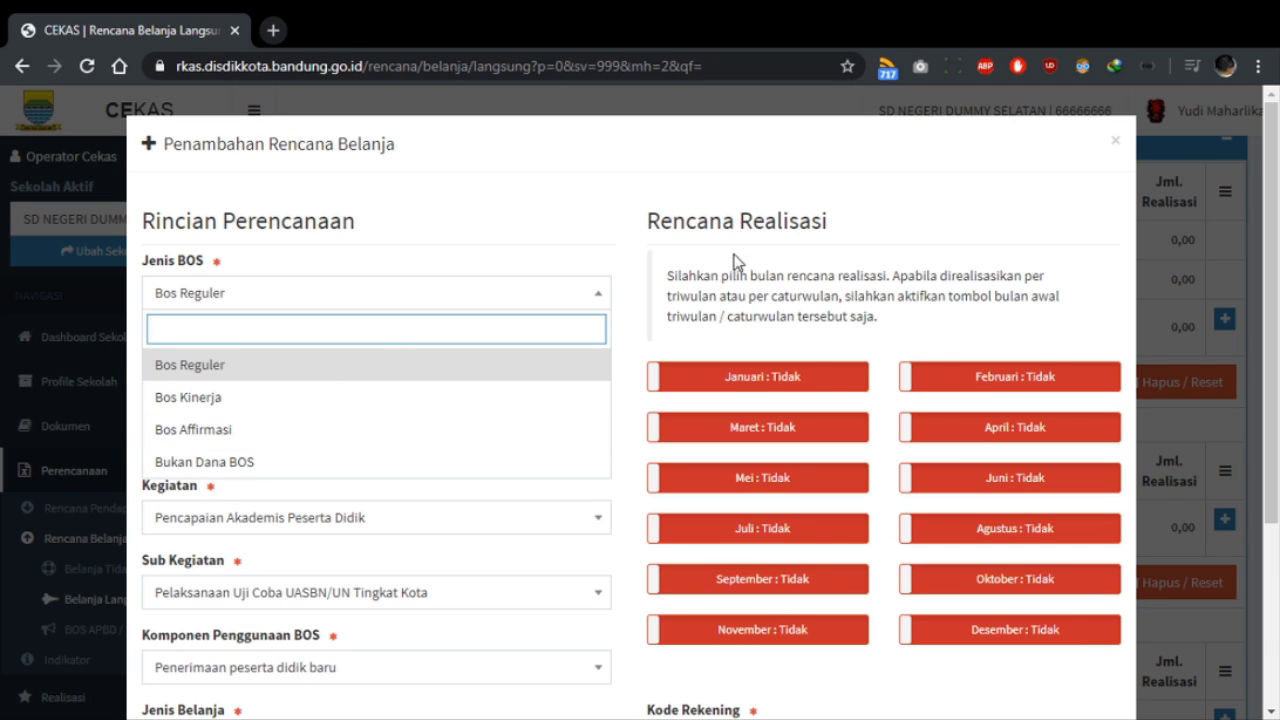
pyautogui.click(213, 366)
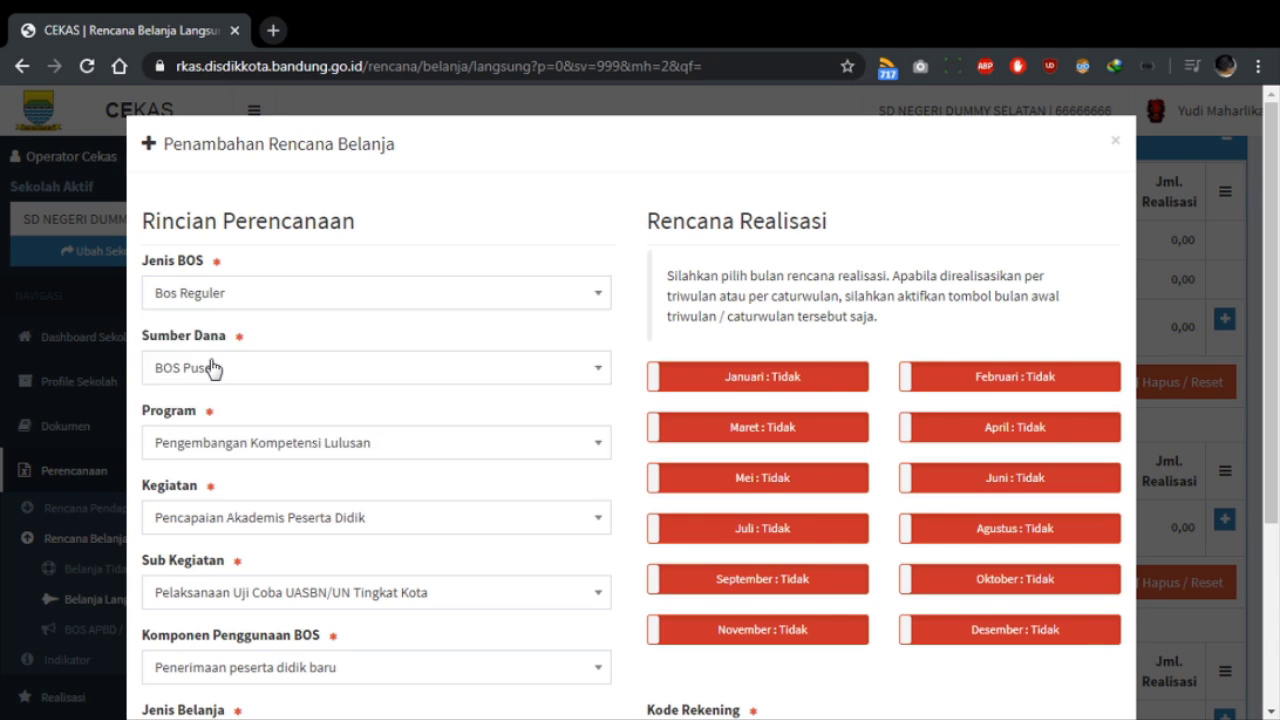
# Step: Look through the funding sources available for the entry and select BOS Pusat as its Sumber Dana
pyautogui.scroll(-2, 731, 257)
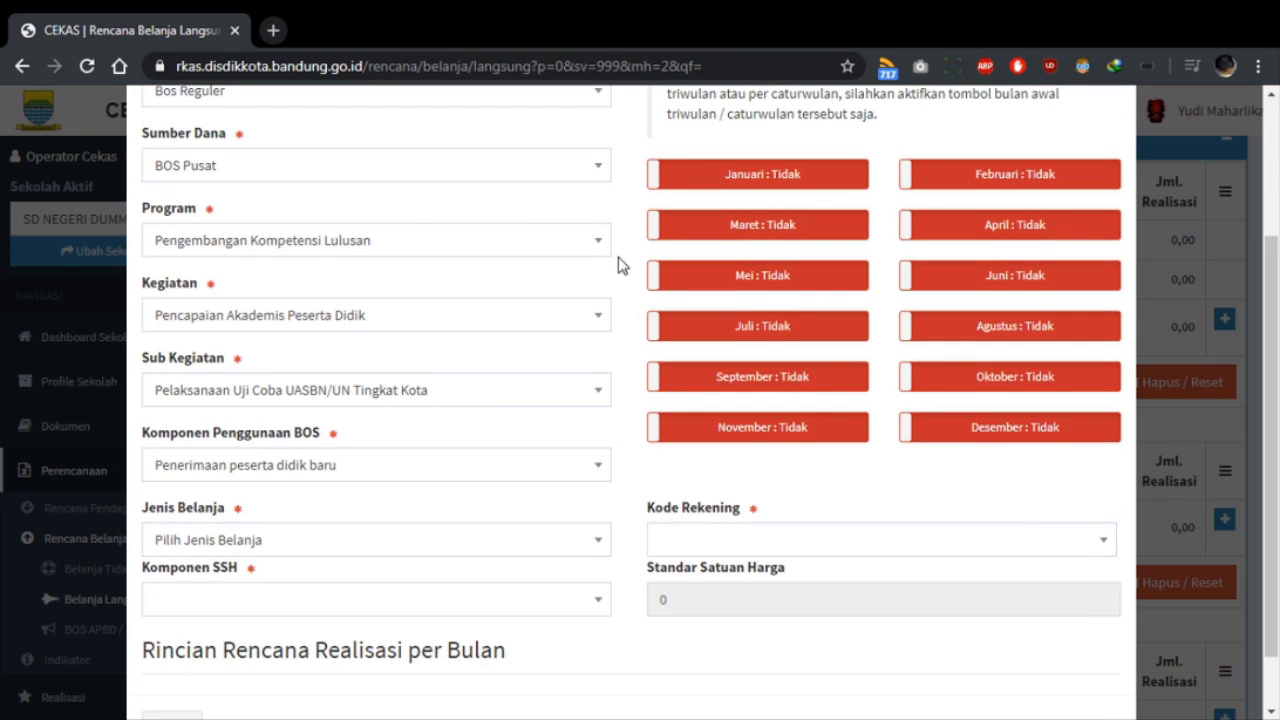
pyautogui.scroll(1, 414, 277)
pyautogui.click(404, 277)
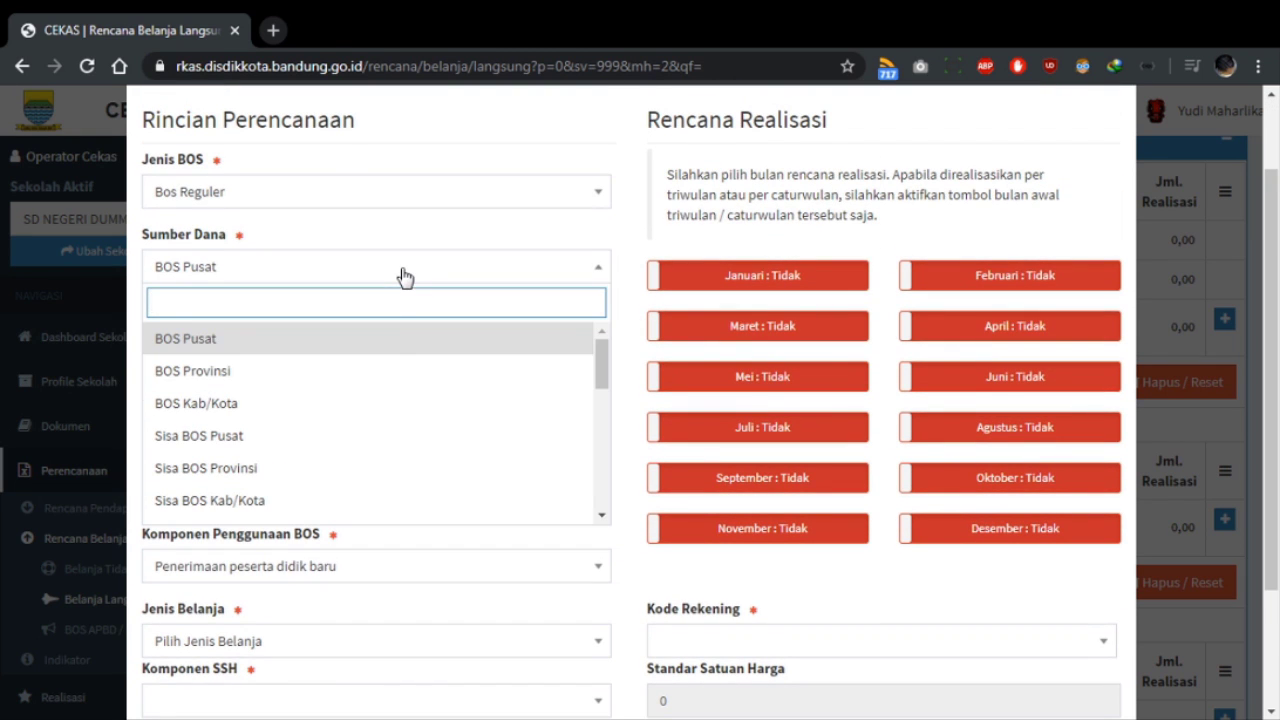
pyautogui.scroll(-2, 351, 394)
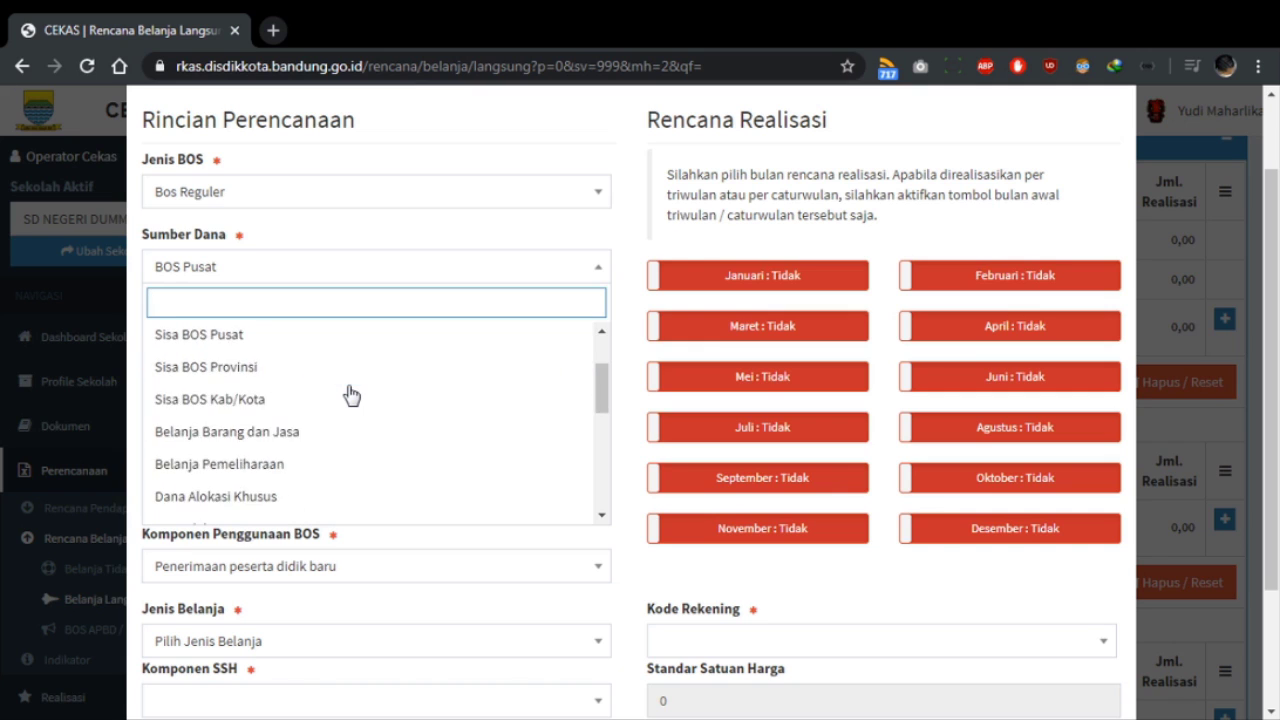
pyautogui.scroll(2, 351, 394)
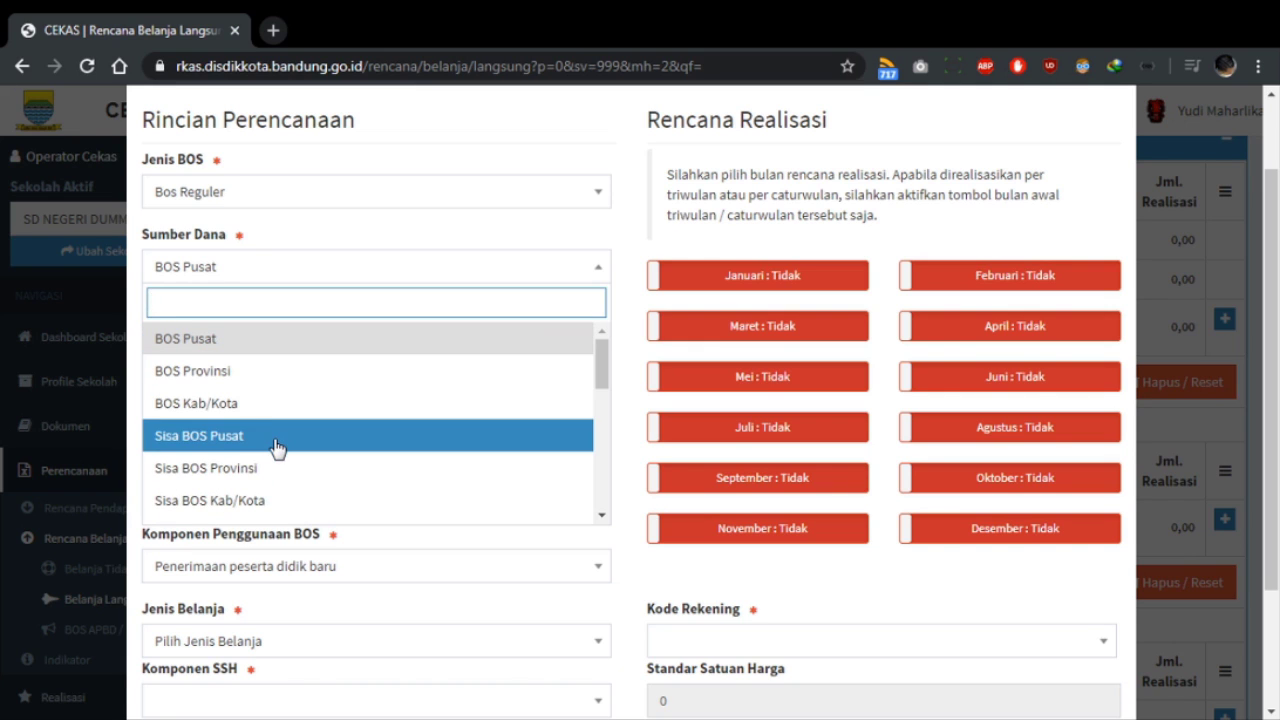
pyautogui.scroll(-10, 277, 447)
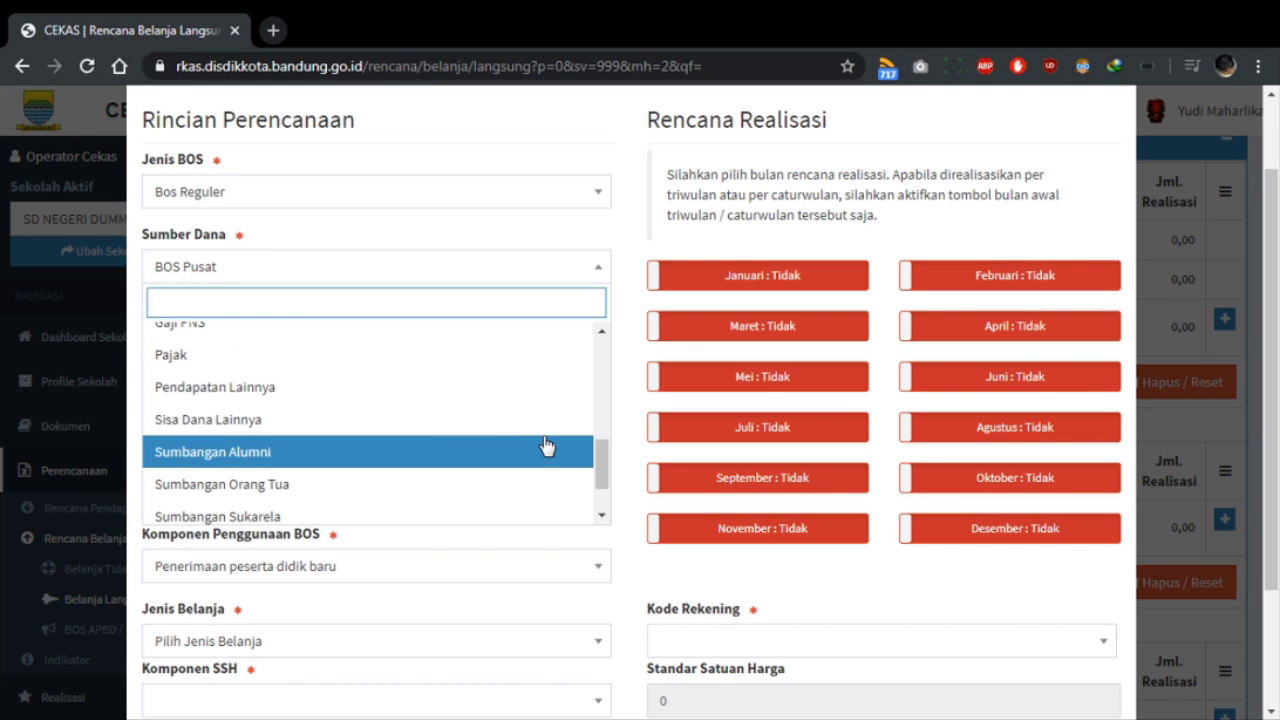
pyautogui.scroll(10, 511, 443)
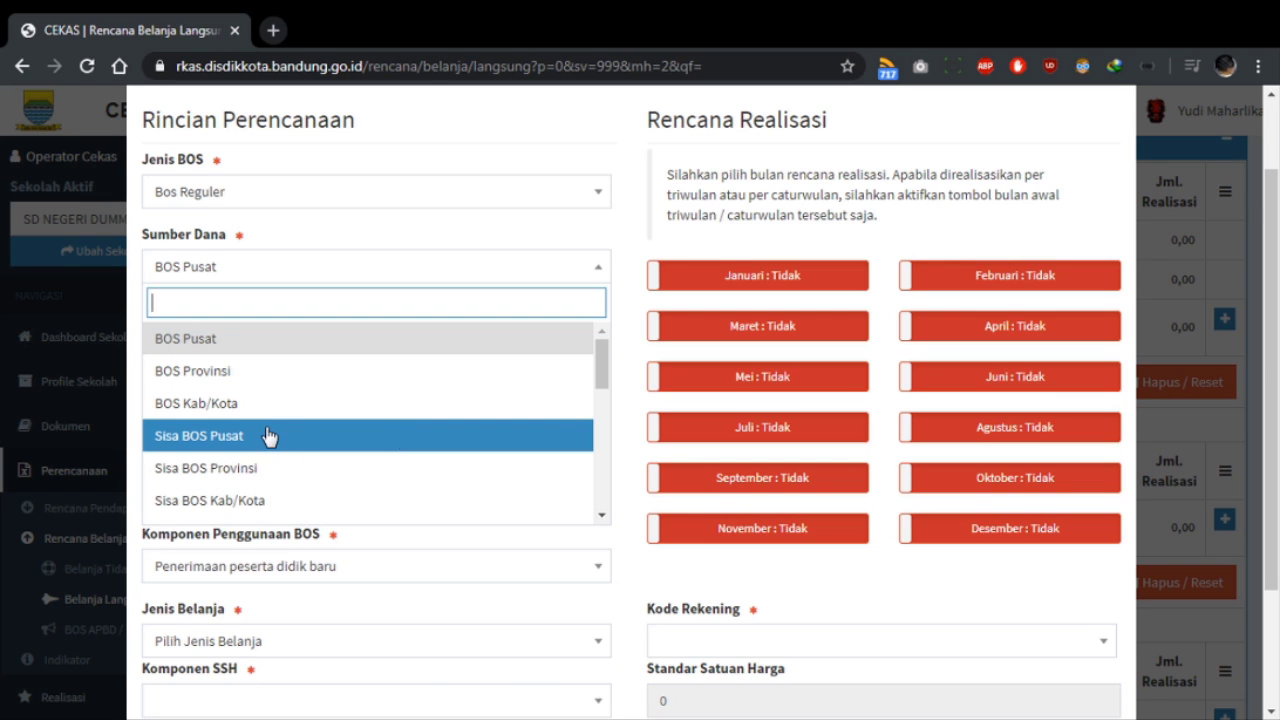
pyautogui.click(268, 350)
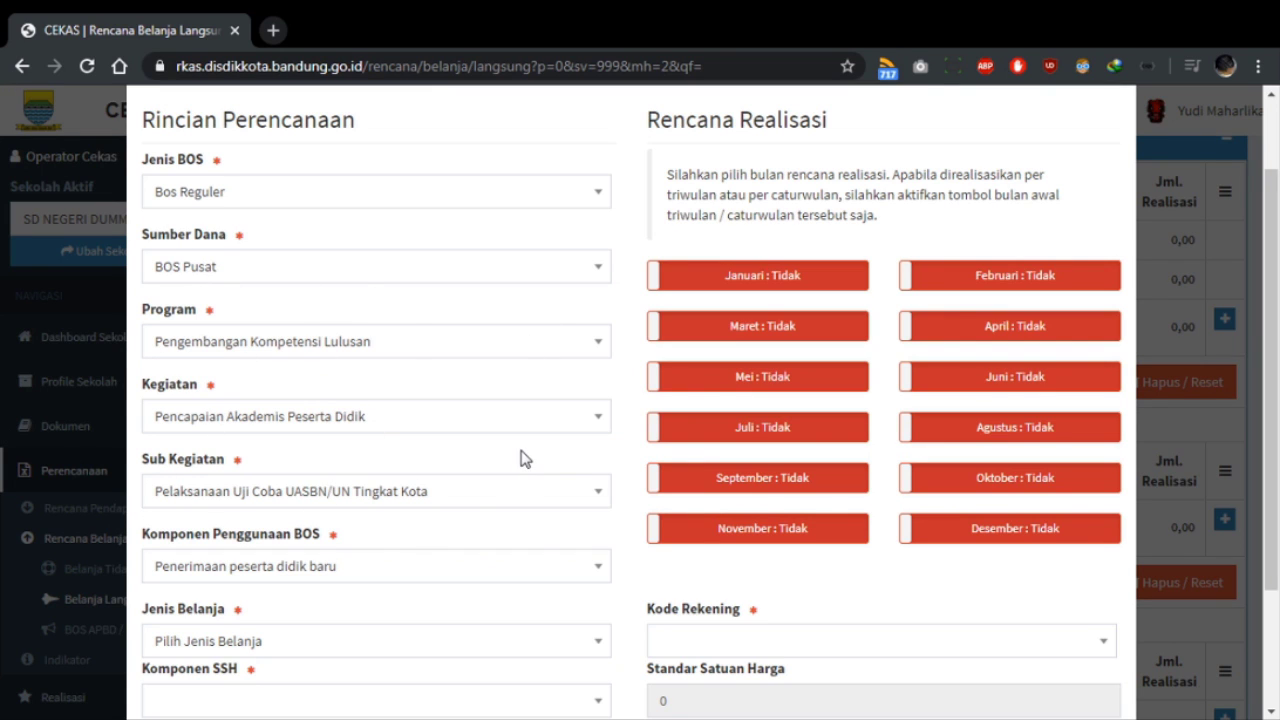
# Step: Review the Komponen Penggunaan BOS options and choose Kegiatan pembelajaran dan ekstrakurikuler for the entry
pyautogui.scroll(-1, 520, 459)
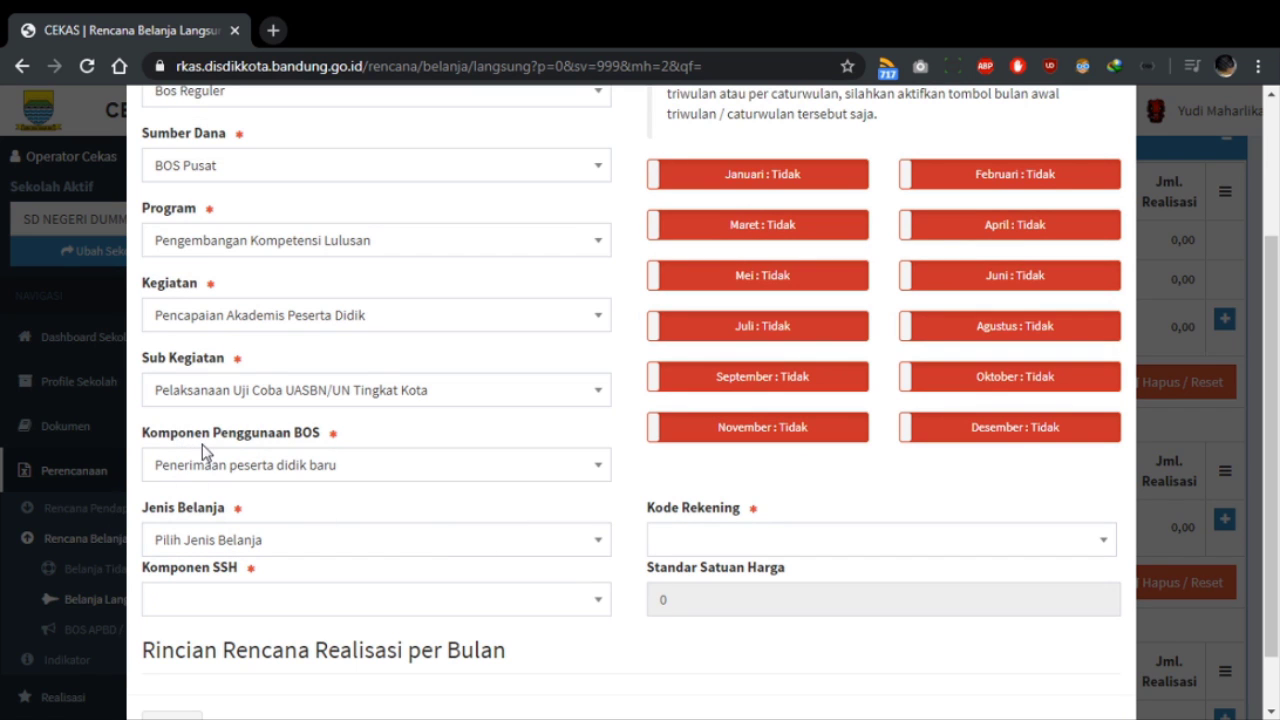
pyautogui.click(586, 468)
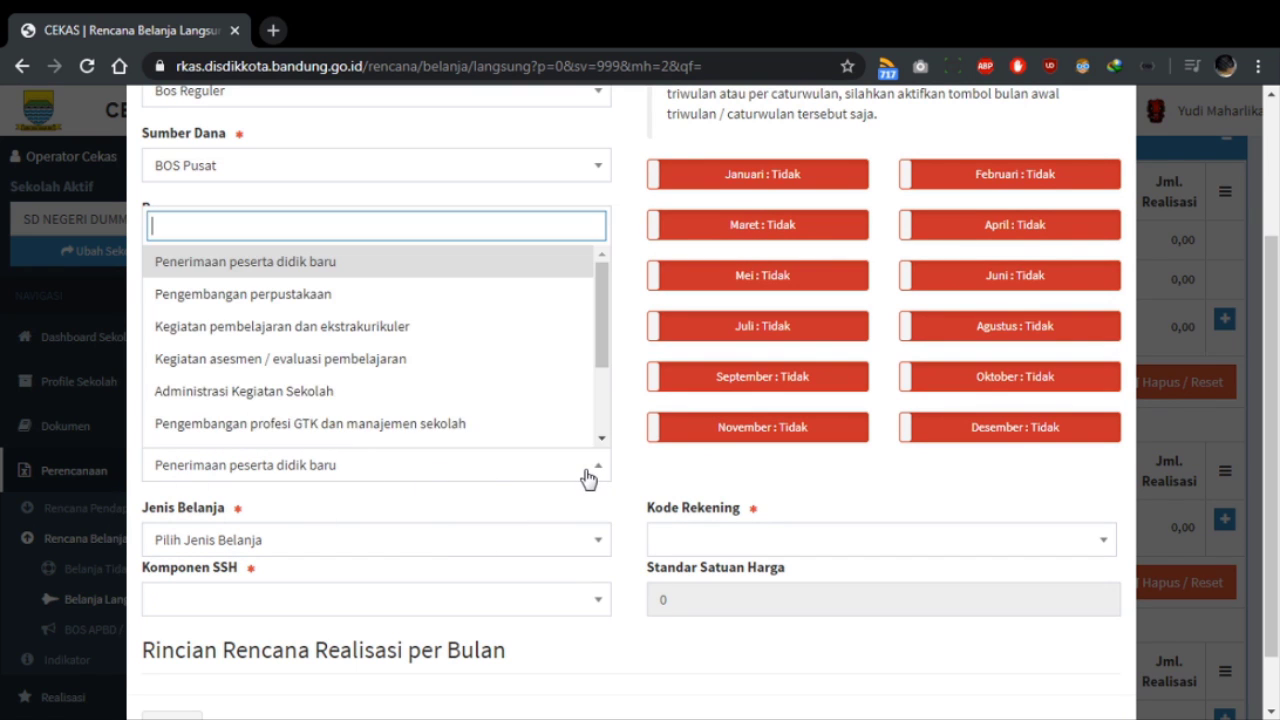
pyautogui.scroll(-3, 552, 395)
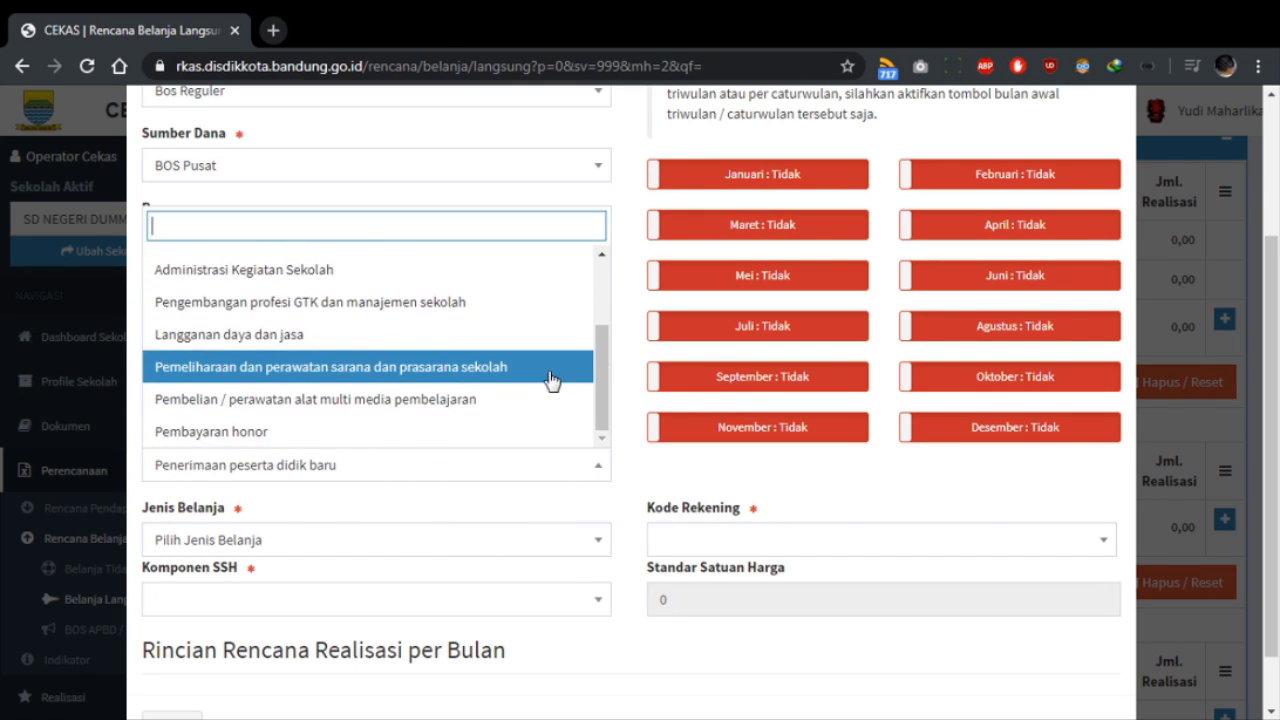
pyautogui.scroll(3, 514, 388)
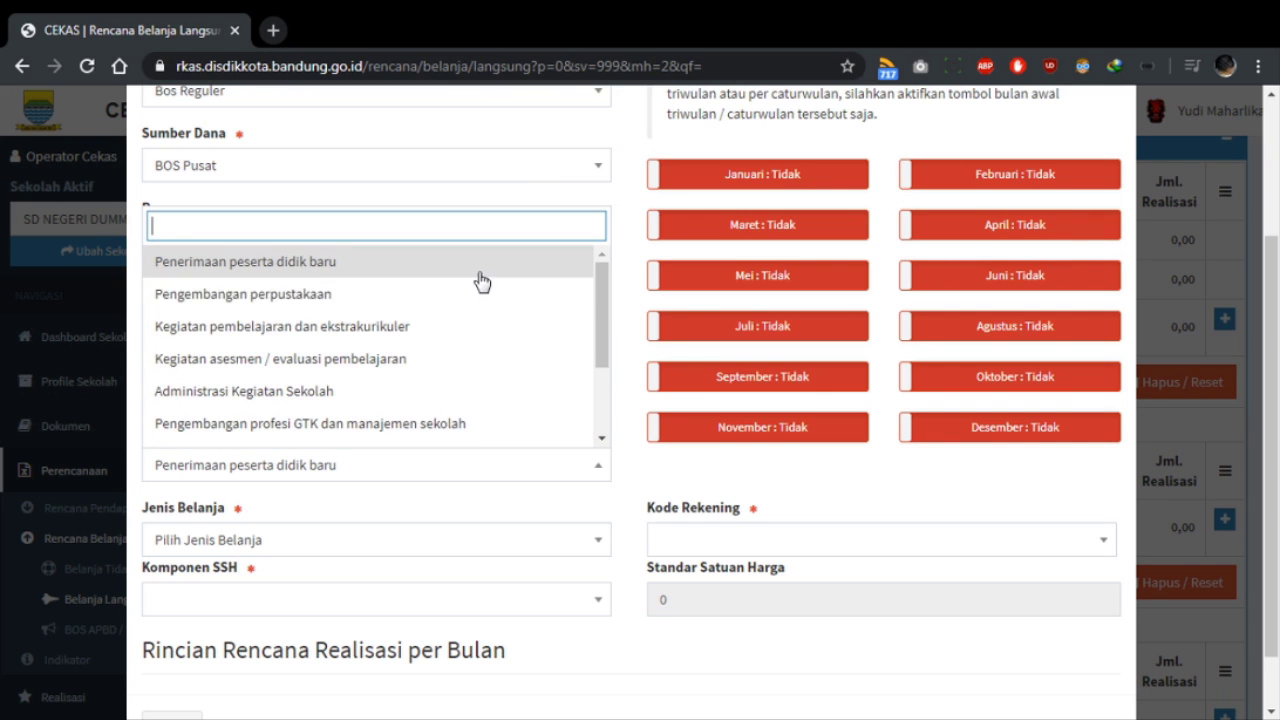
pyautogui.scroll(-3, 509, 392)
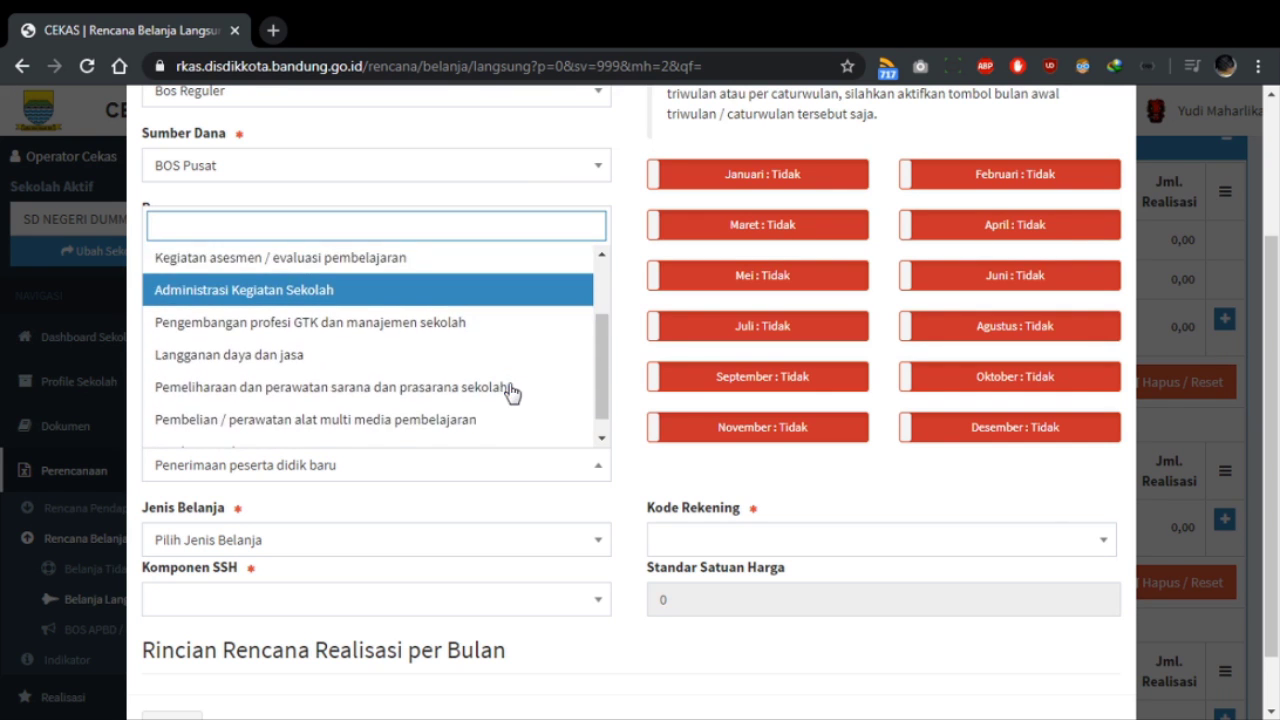
pyautogui.click(643, 486)
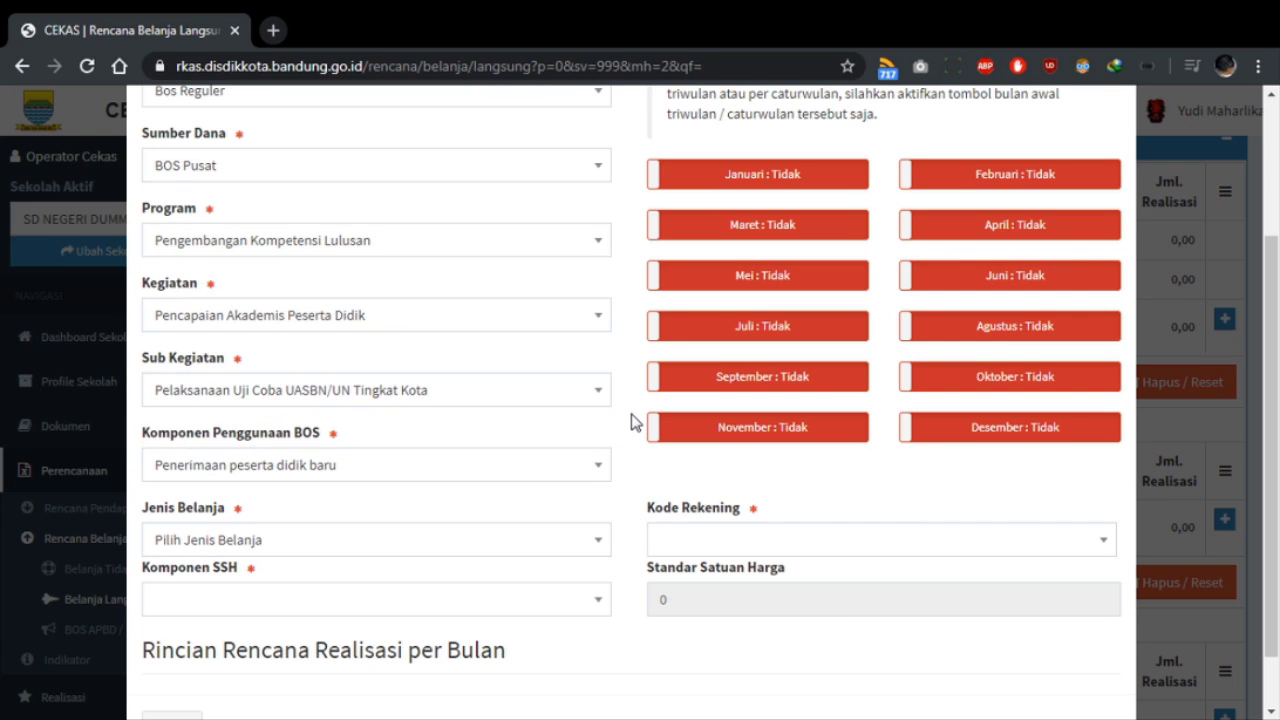
pyautogui.click(507, 476)
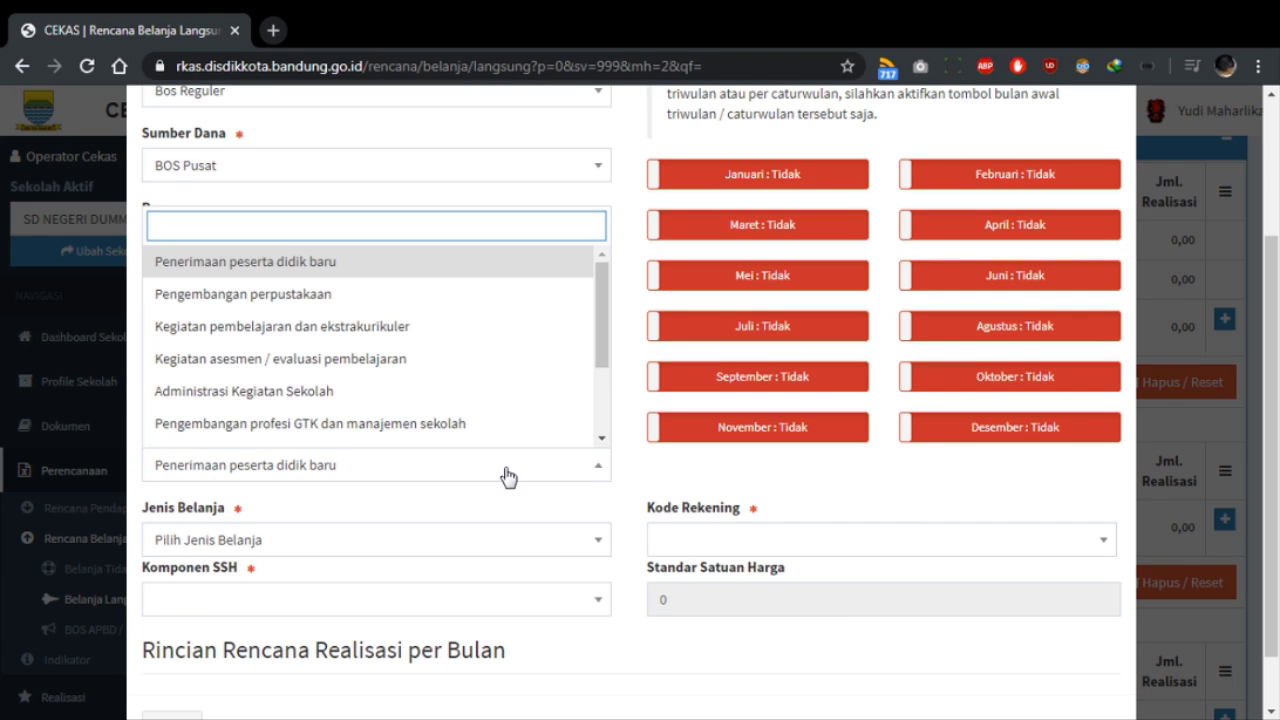
pyautogui.click(450, 341)
# Step: Set Jenis Belanja to Belanja Barang dan Jasa and view the available Kode Rekening options
pyautogui.scroll(-1, 628, 452)
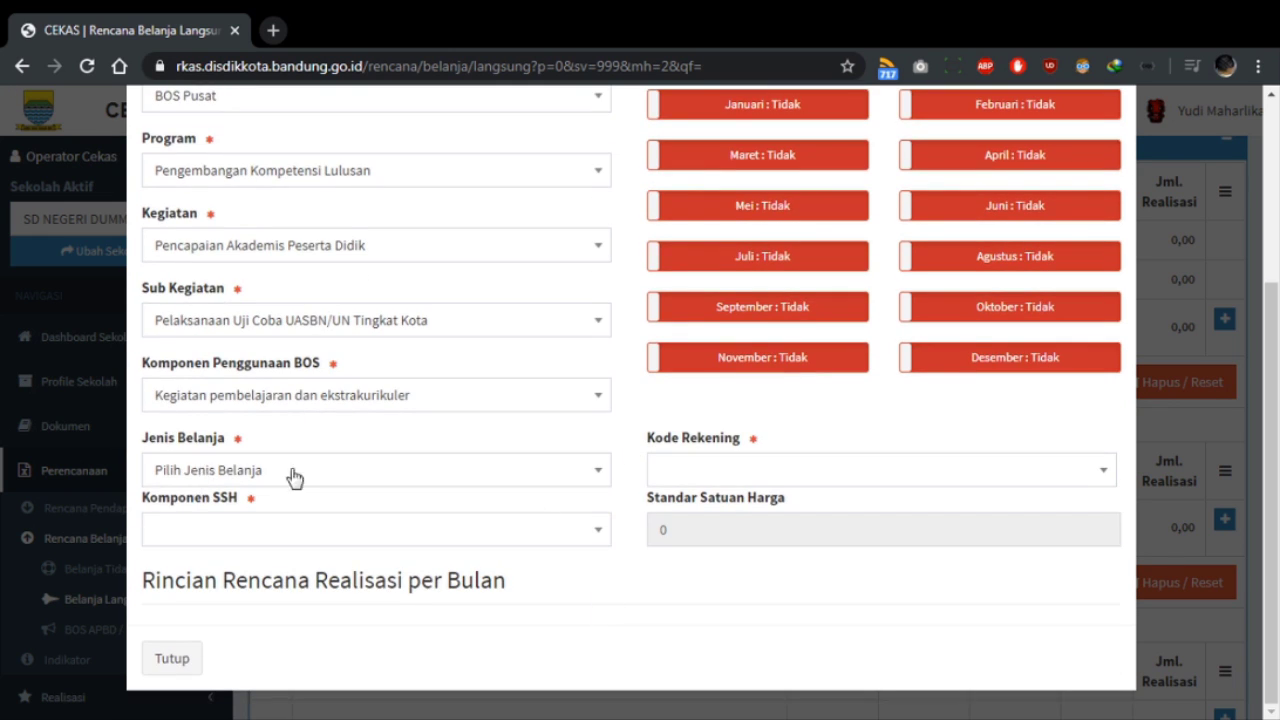
pyautogui.click(501, 480)
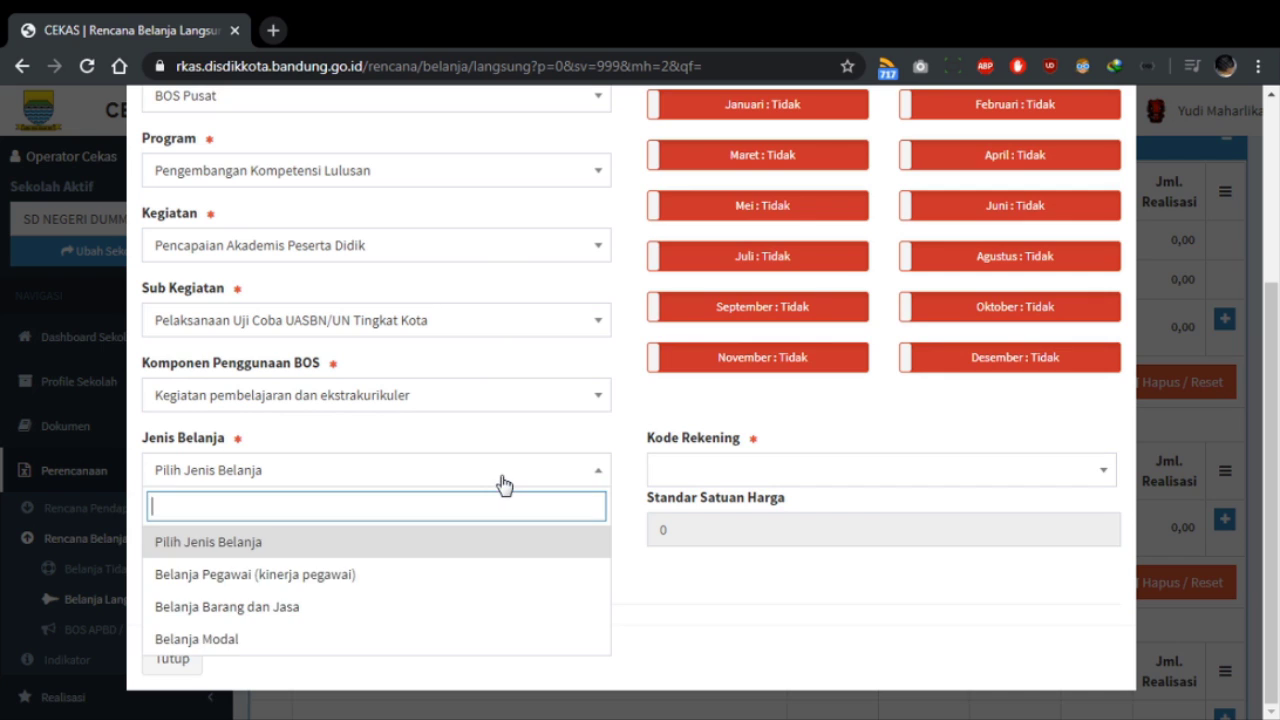
pyautogui.click(293, 611)
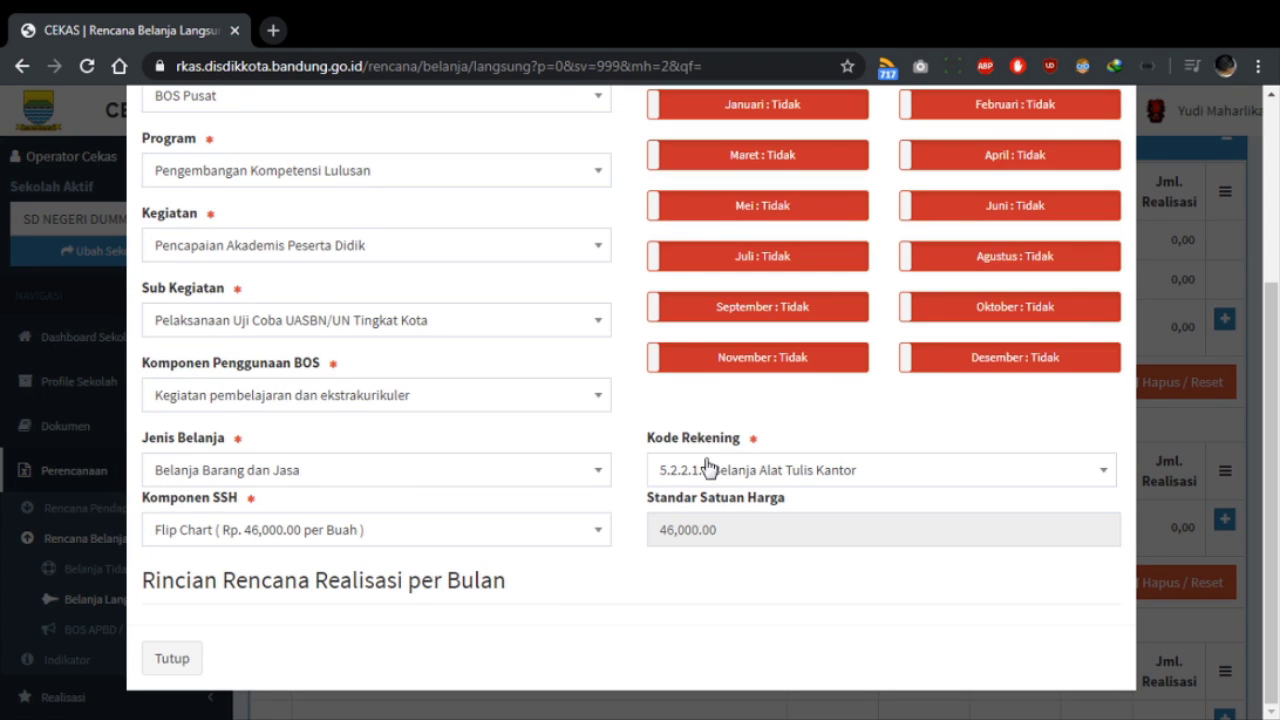
pyautogui.click(787, 474)
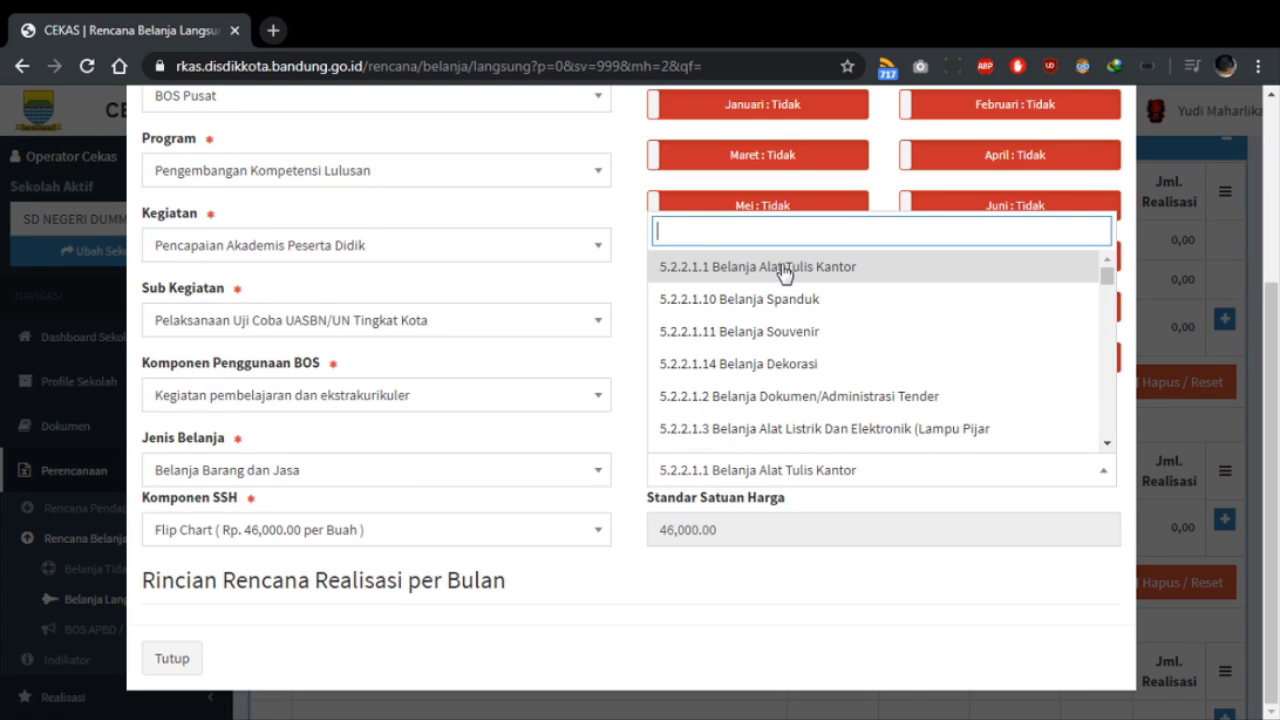
pyautogui.click(630, 608)
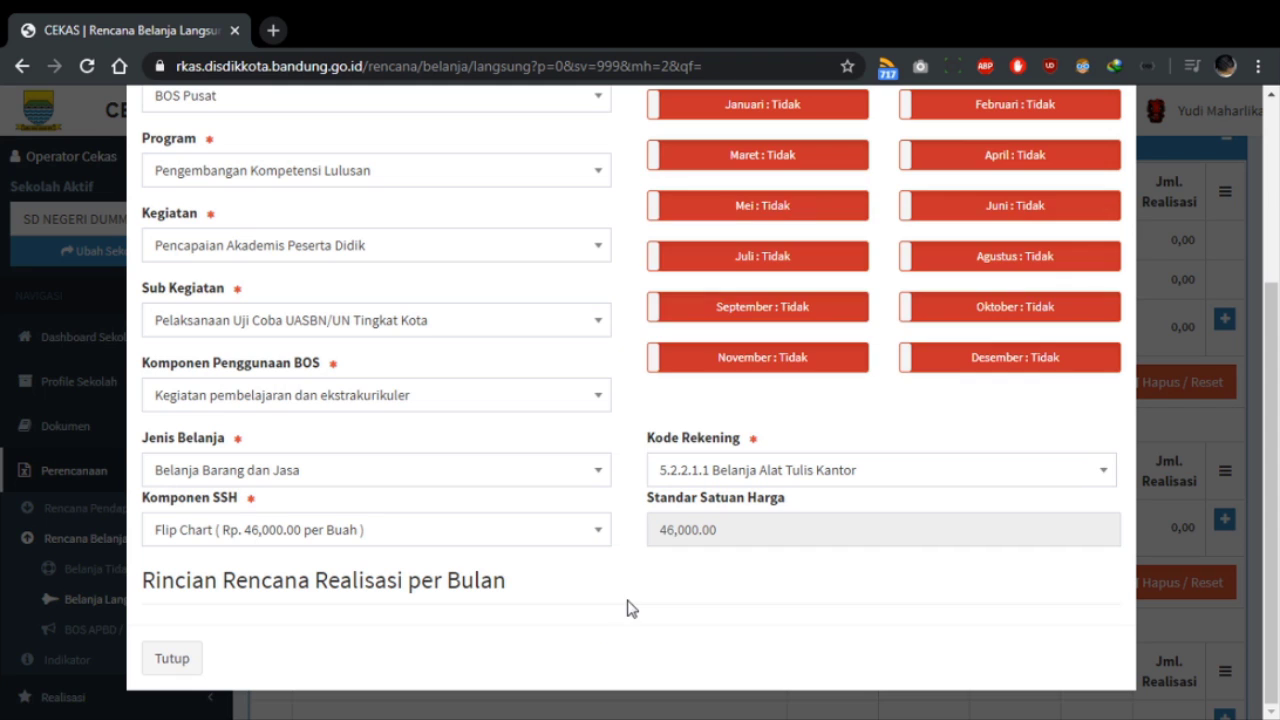
# Step: Search the Komponen SSH options for pulpen and select Pulpen at Rp. 16,800.00 per Pcs
pyautogui.click(413, 544)
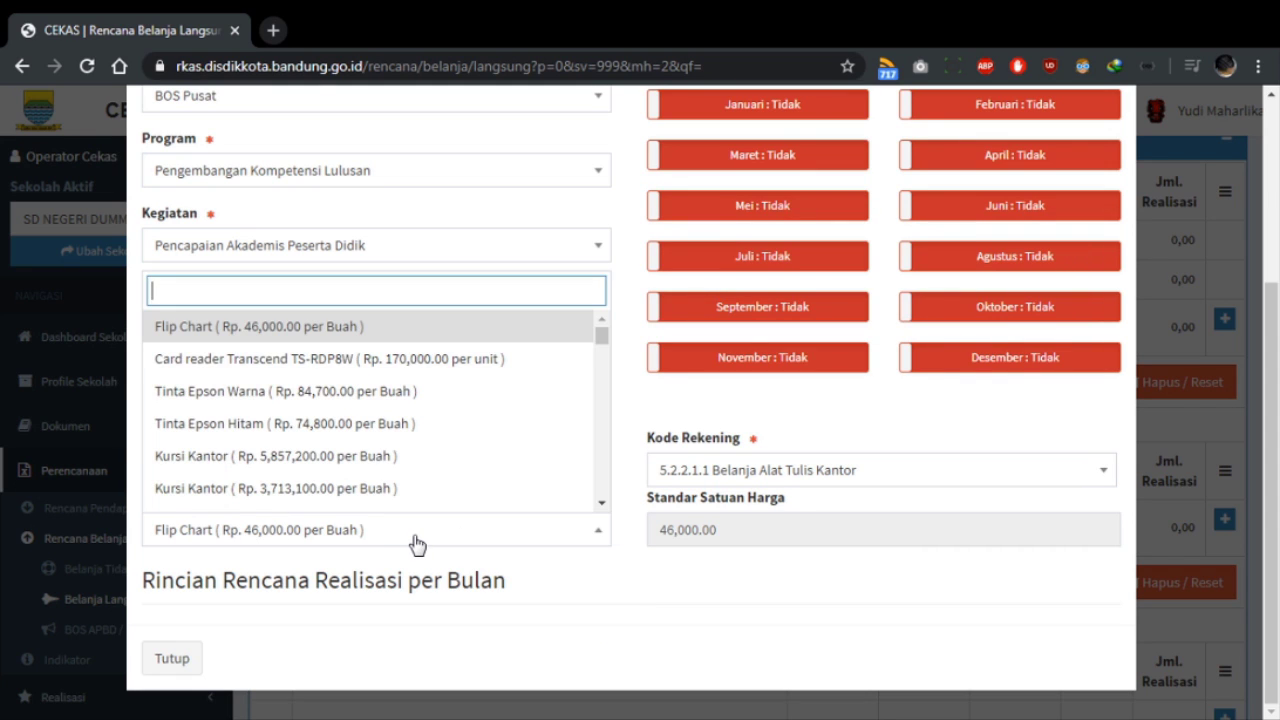
pyautogui.write('pulpen')
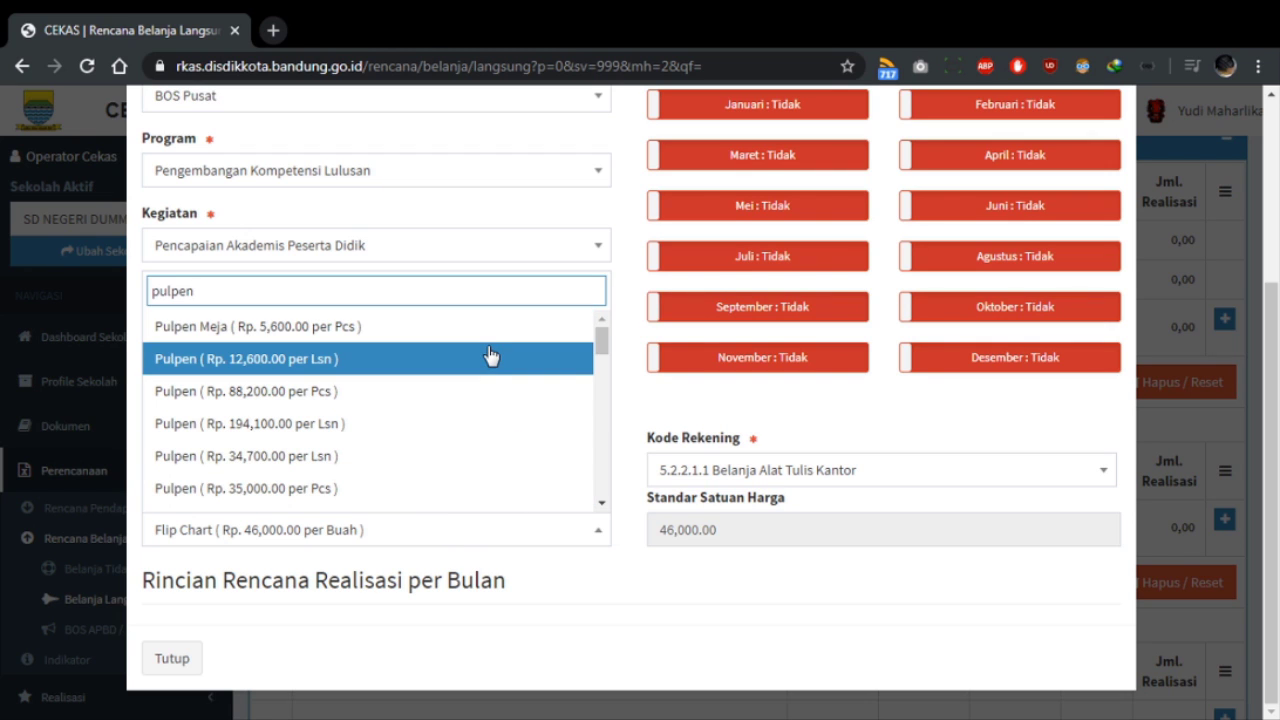
pyautogui.scroll(-4, 490, 357)
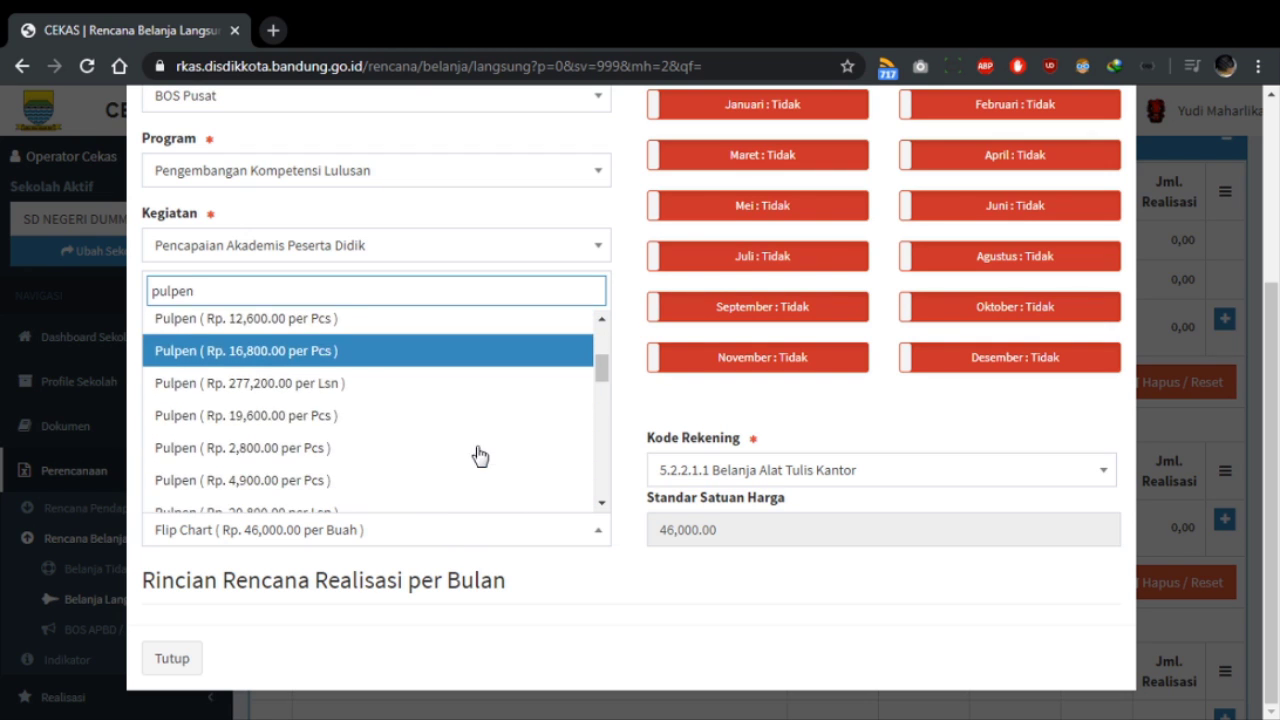
pyautogui.scroll(4, 437, 402)
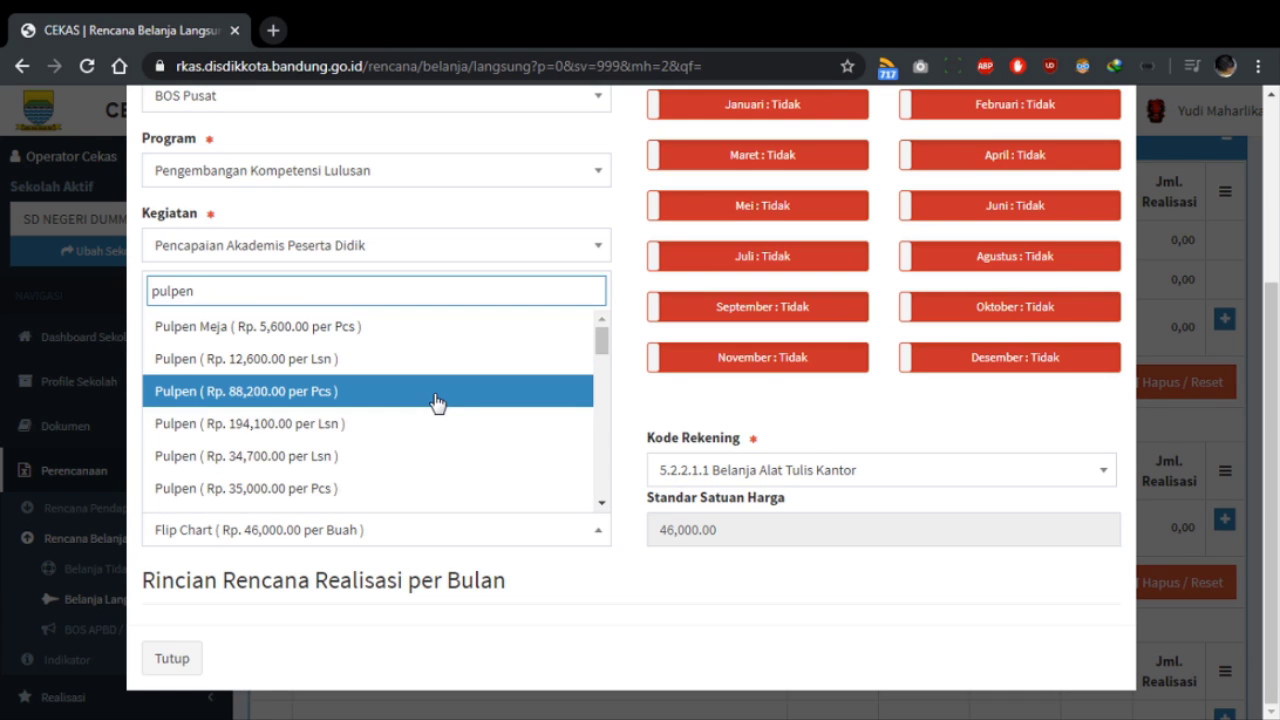
pyautogui.scroll(-2, 437, 402)
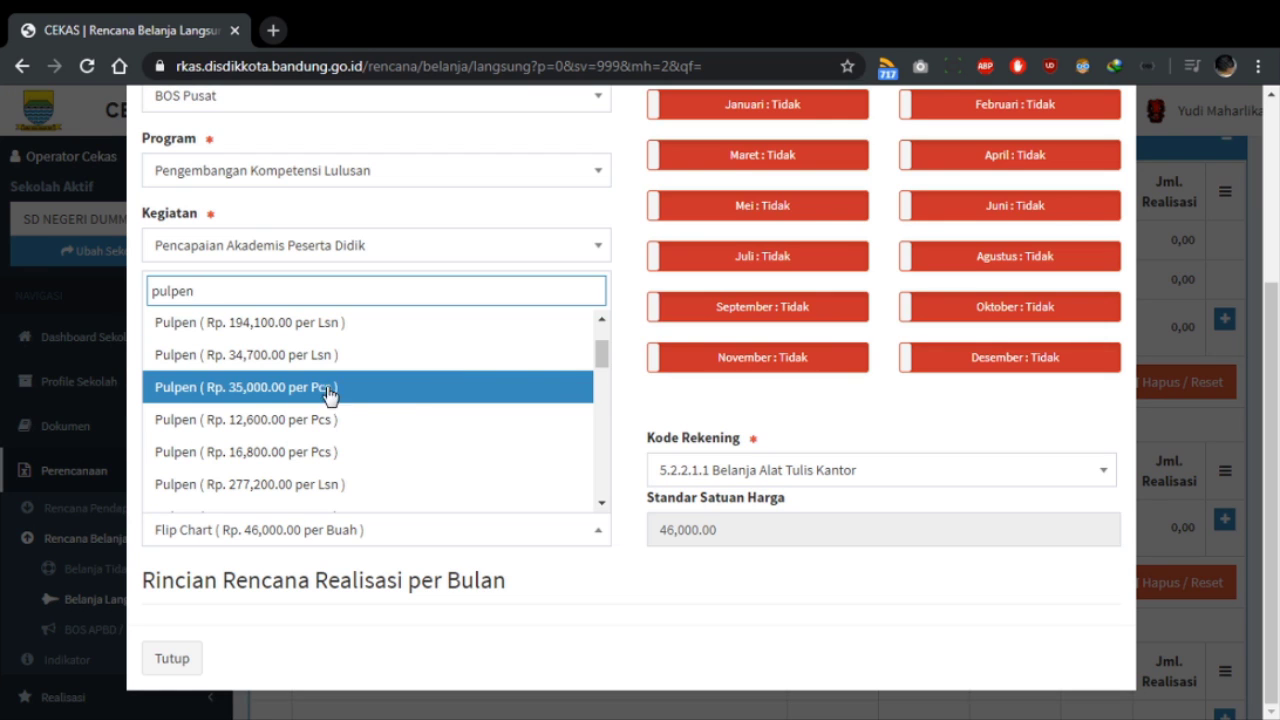
pyautogui.click(272, 455)
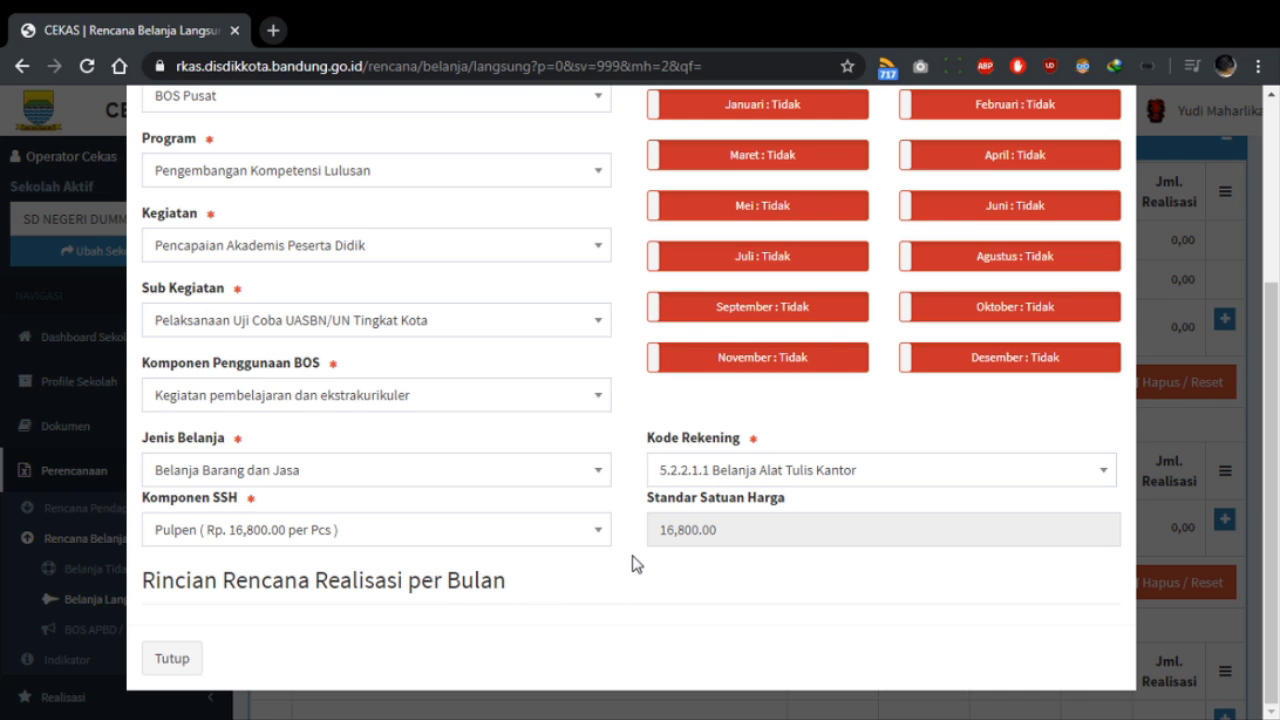
# Step: Review the completed planning fields and enable Mei, Juni, Juli and Agustus as the planned realisation months
pyautogui.scroll(3, 629, 560)
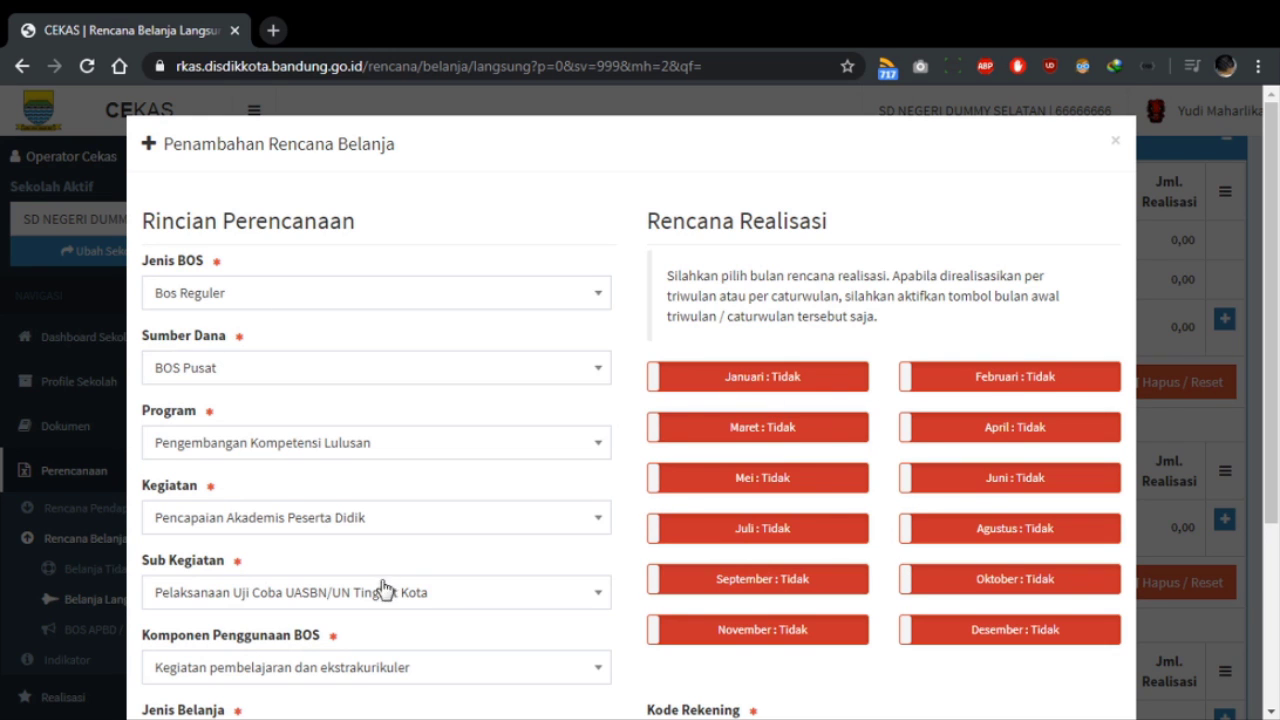
pyautogui.scroll(-3, 383, 590)
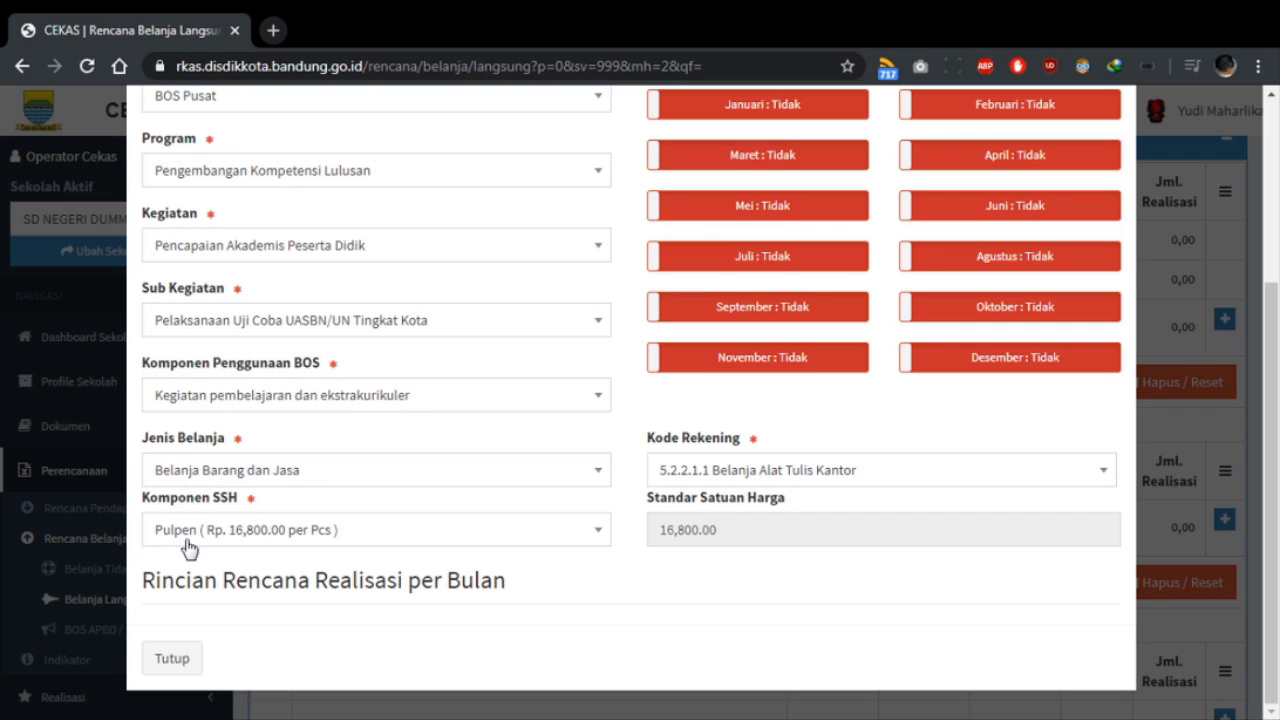
pyautogui.scroll(1, 640, 400)
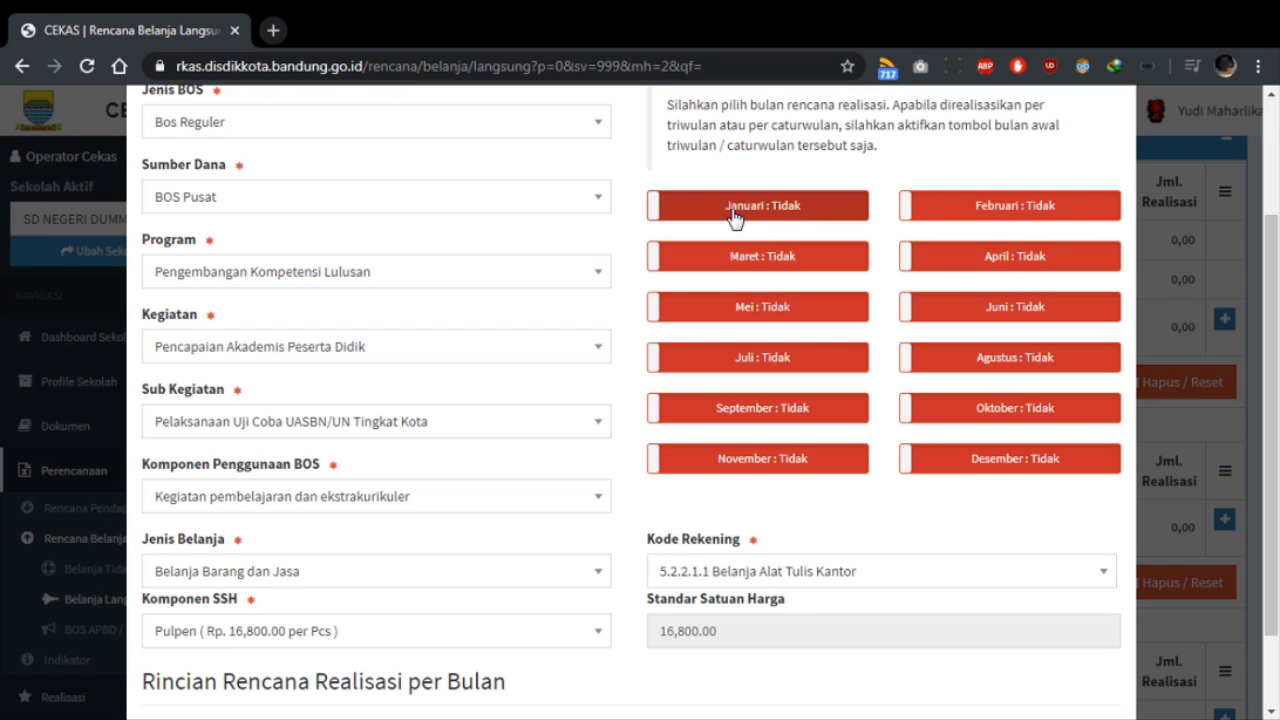
pyautogui.click(762, 318)
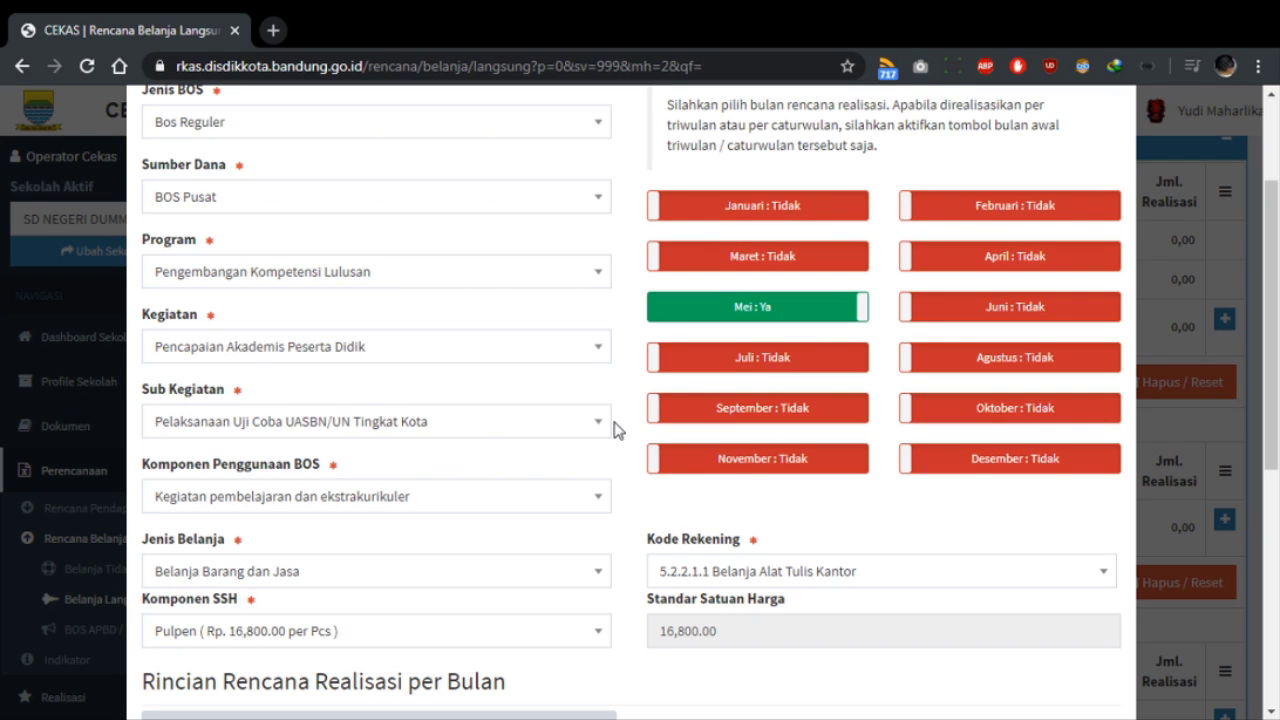
pyautogui.click(813, 362)
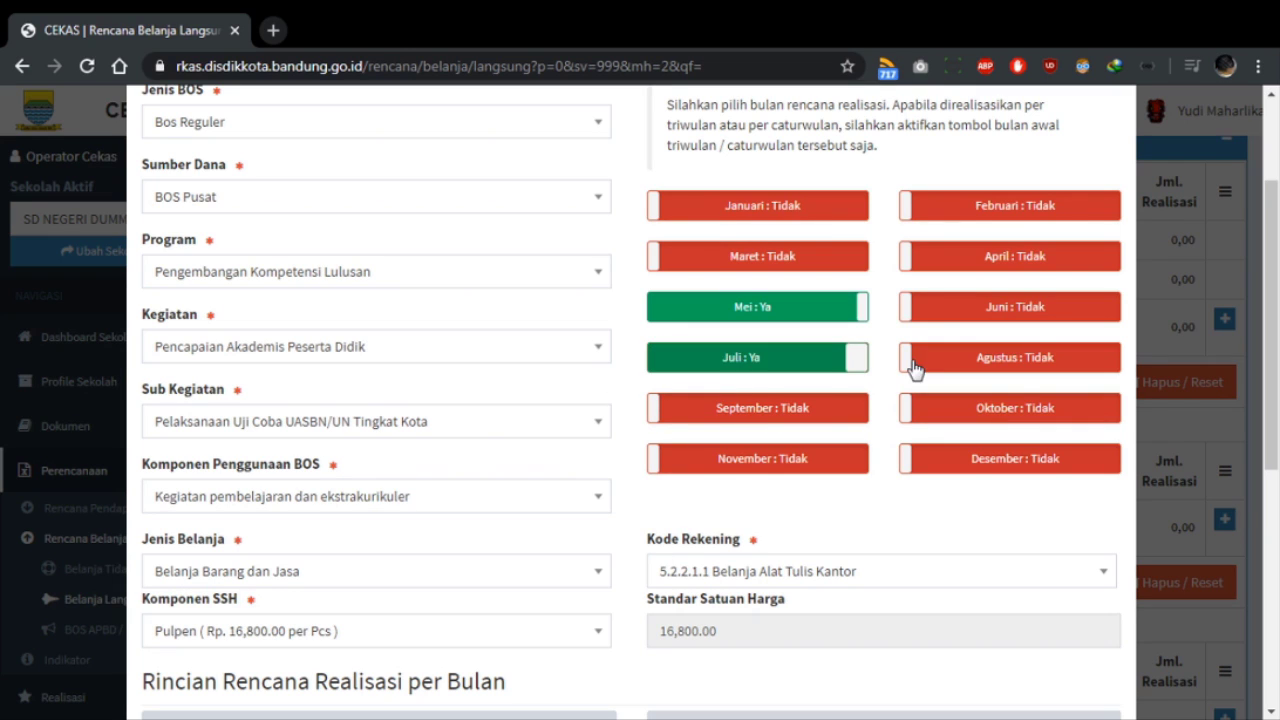
pyautogui.click(960, 310)
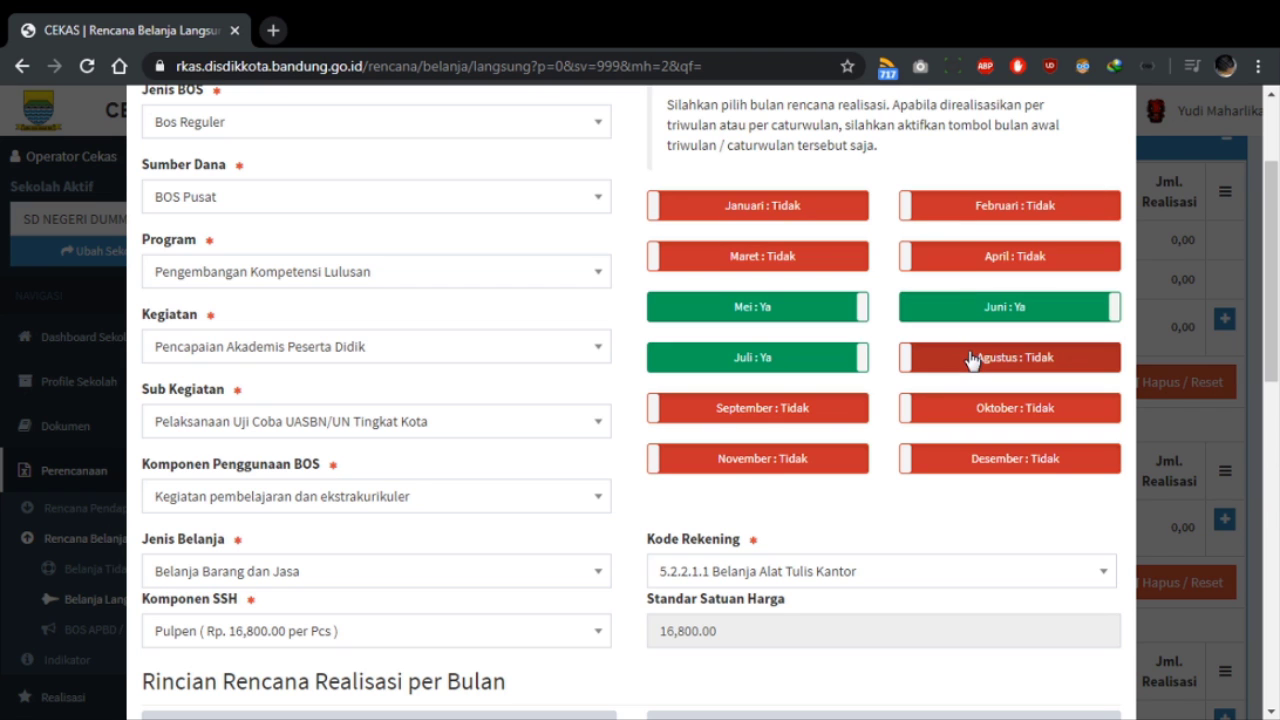
pyautogui.click(965, 358)
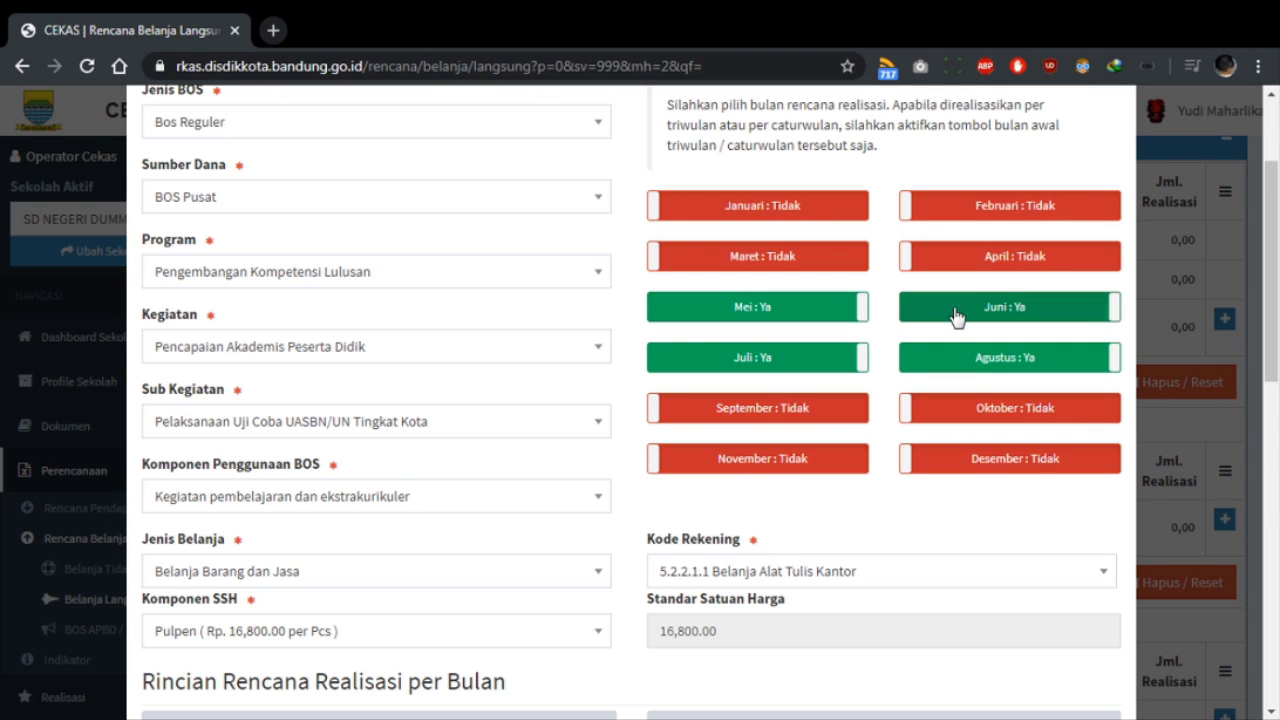
# Step: Set Mei's Volume 1 to 10 Buah and its Harga Satuan to 15,000
pyautogui.scroll(-2, 864, 555)
pyautogui.scroll(-4, 864, 555)
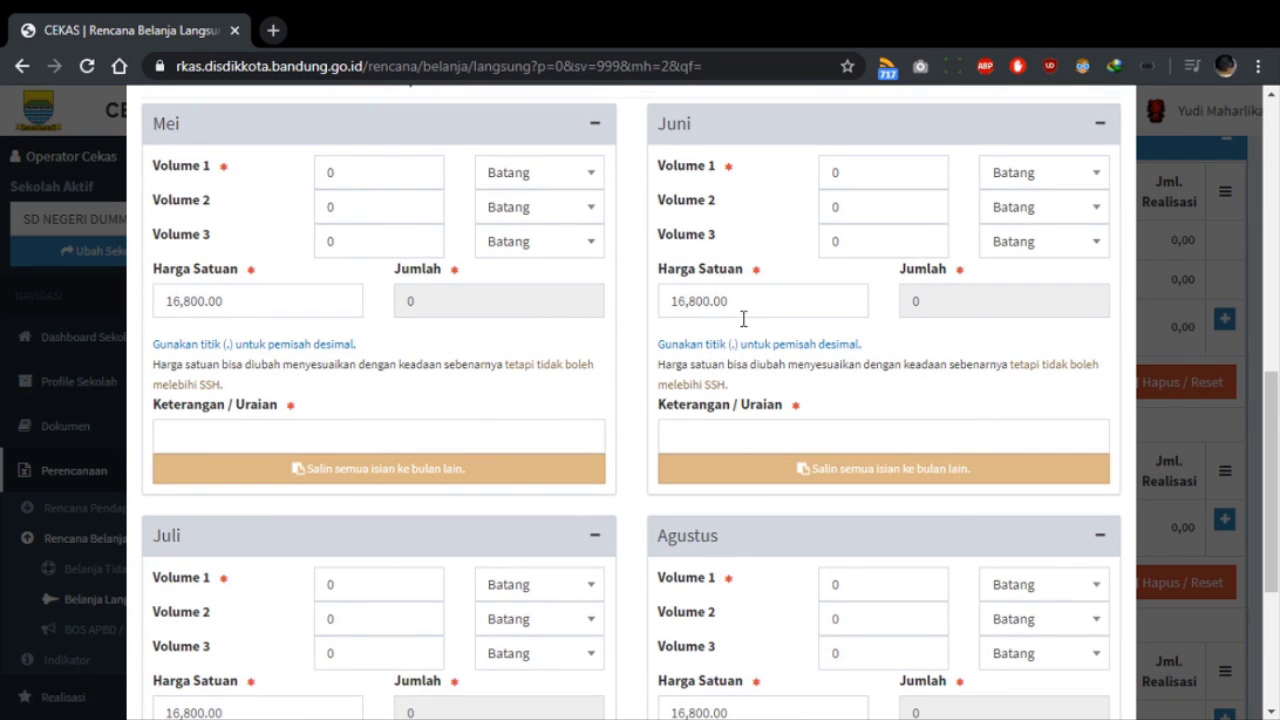
pyautogui.doubleClick(391, 171)
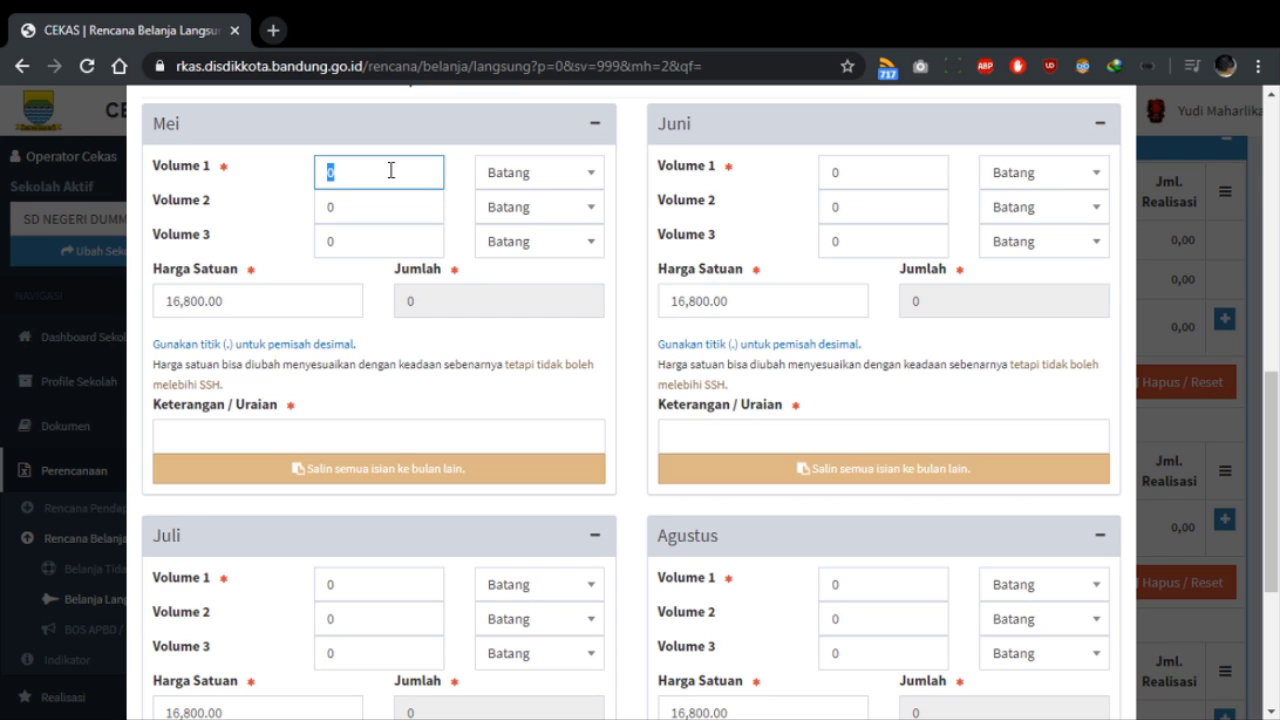
pyautogui.write('10')
pyautogui.click(542, 172)
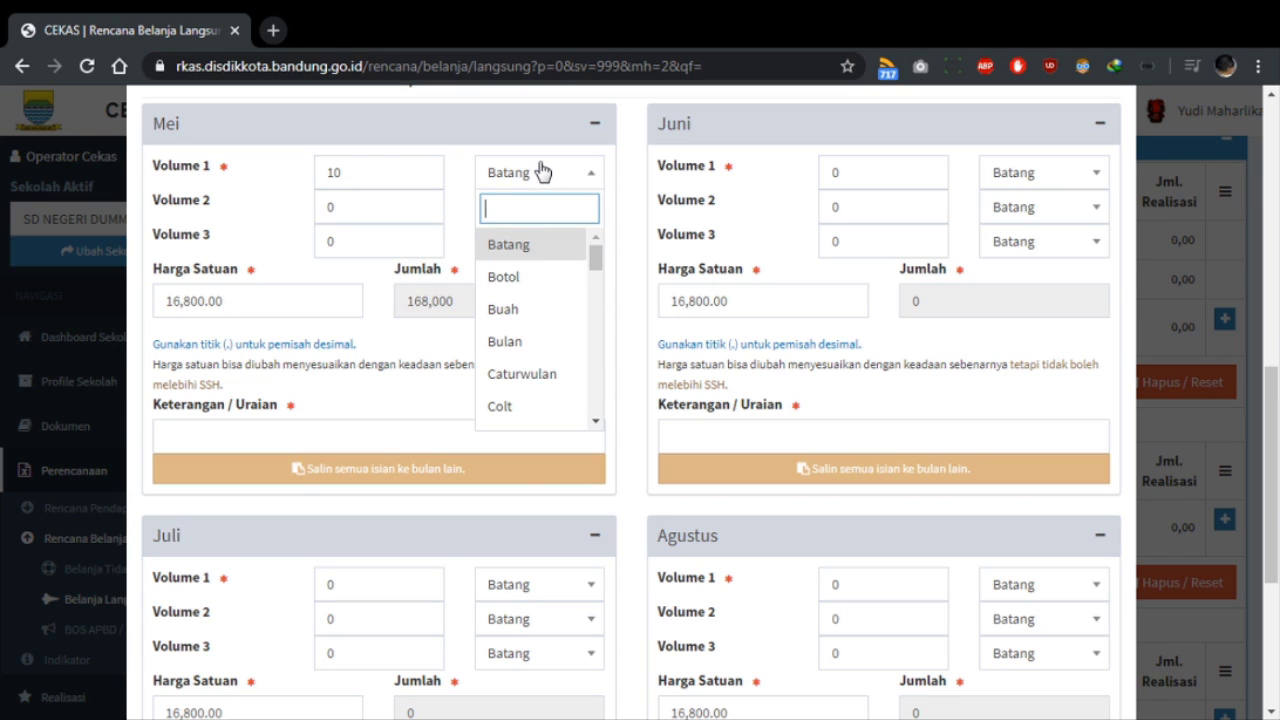
pyautogui.write('Buah')
pyautogui.press('Return')
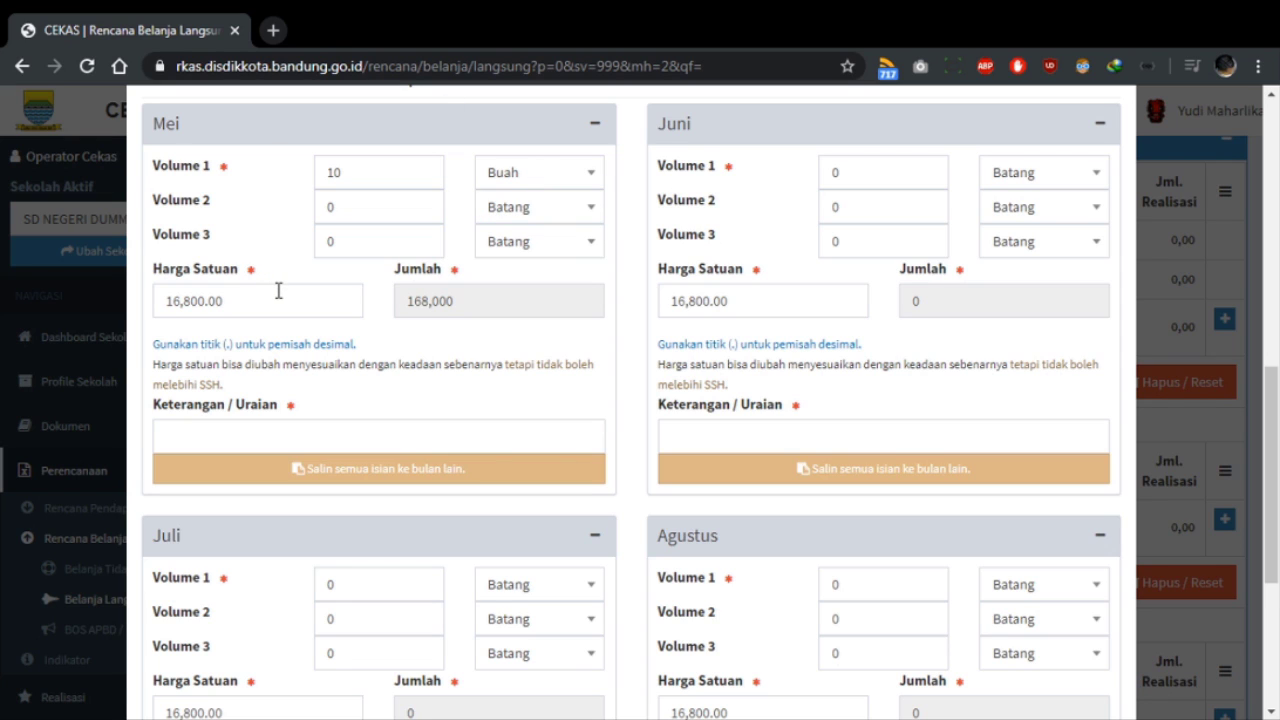
pyautogui.moveTo(313, 299); pyautogui.dragTo(140, 304)
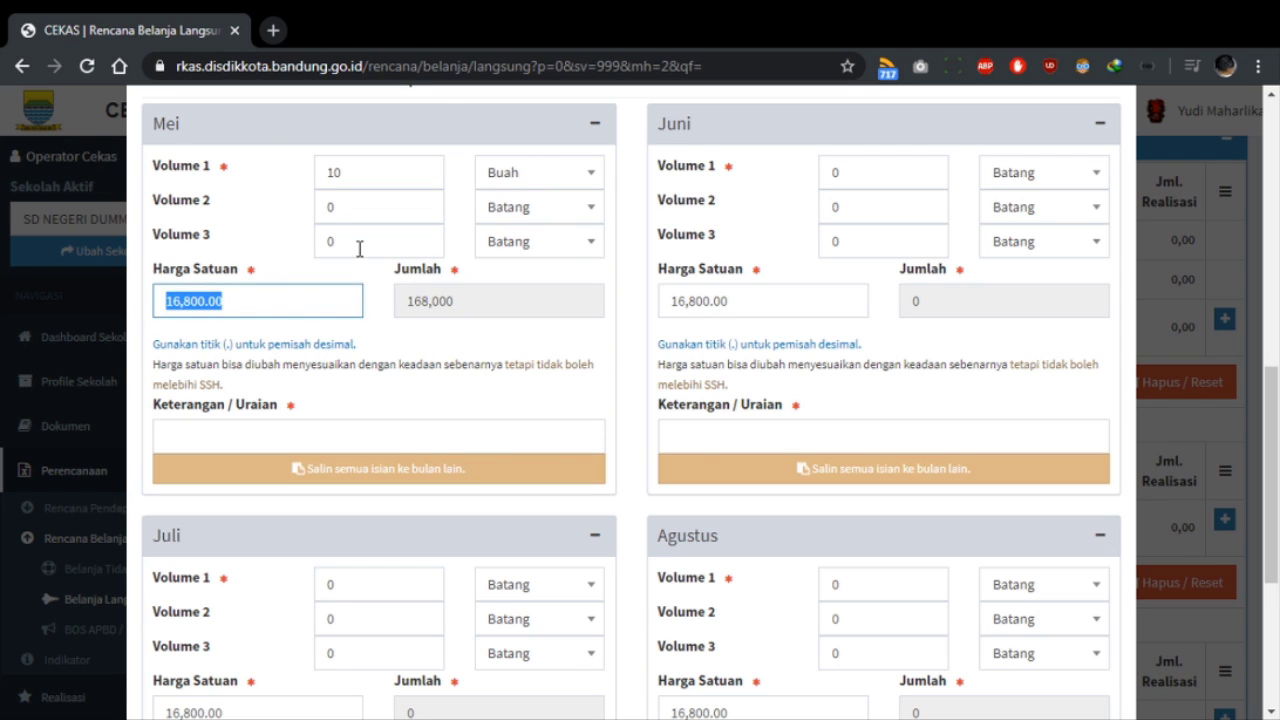
pyautogui.write('1')
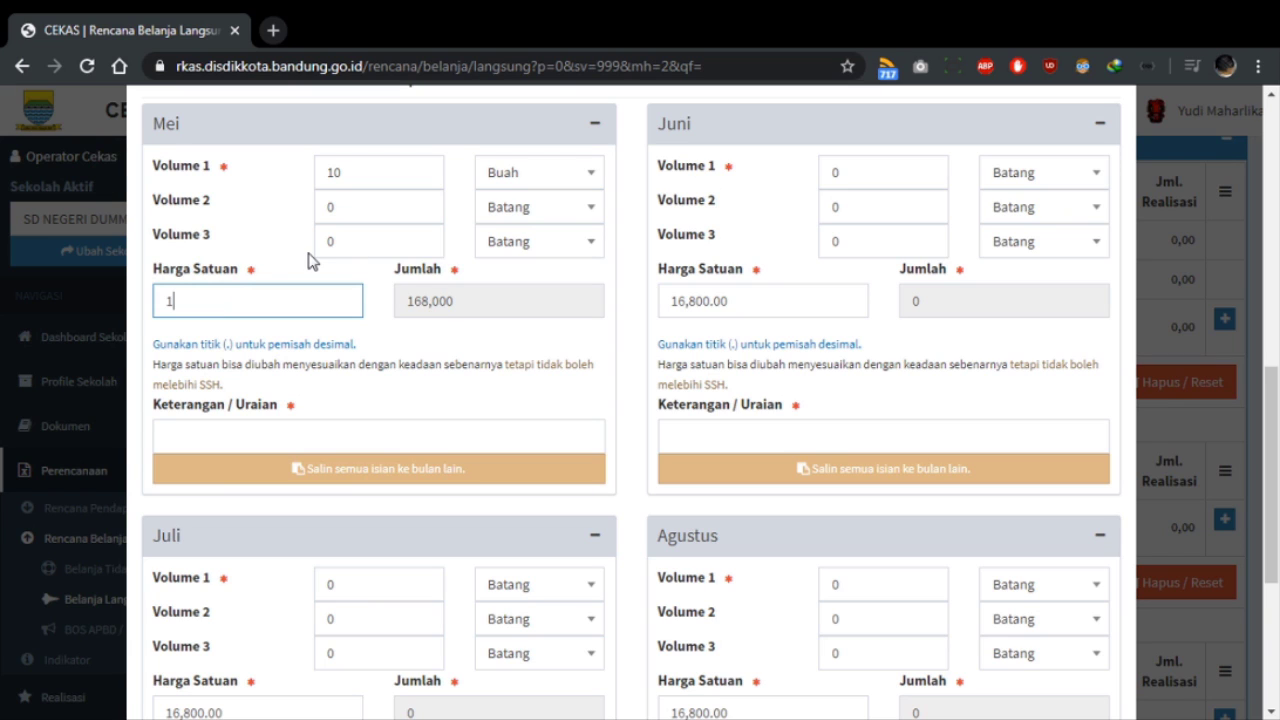
pyautogui.write('5,000')
# Step: Enter "Pembelian Pulpen Untuk Kegiatan Pelaksanaan Uji coba UASBN" as the Keterangan / Uraian for Mei
pyautogui.click(337, 437)
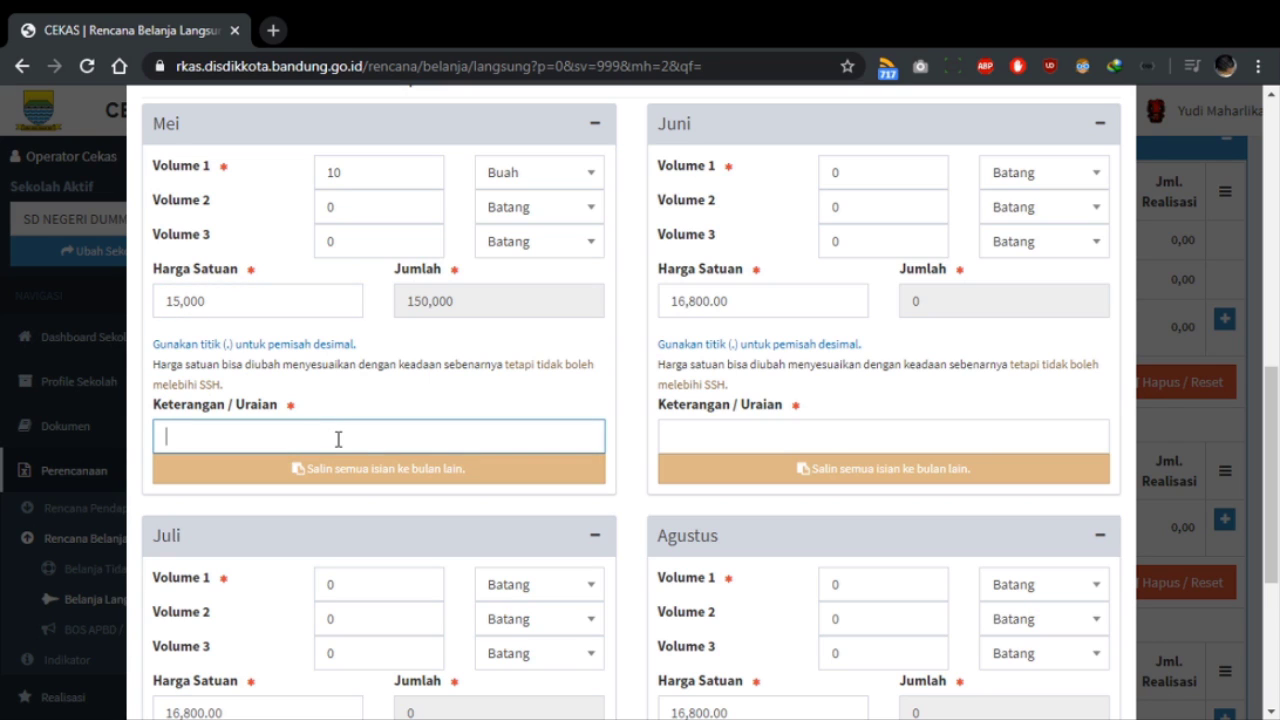
pyautogui.write('Pembelian Pu')
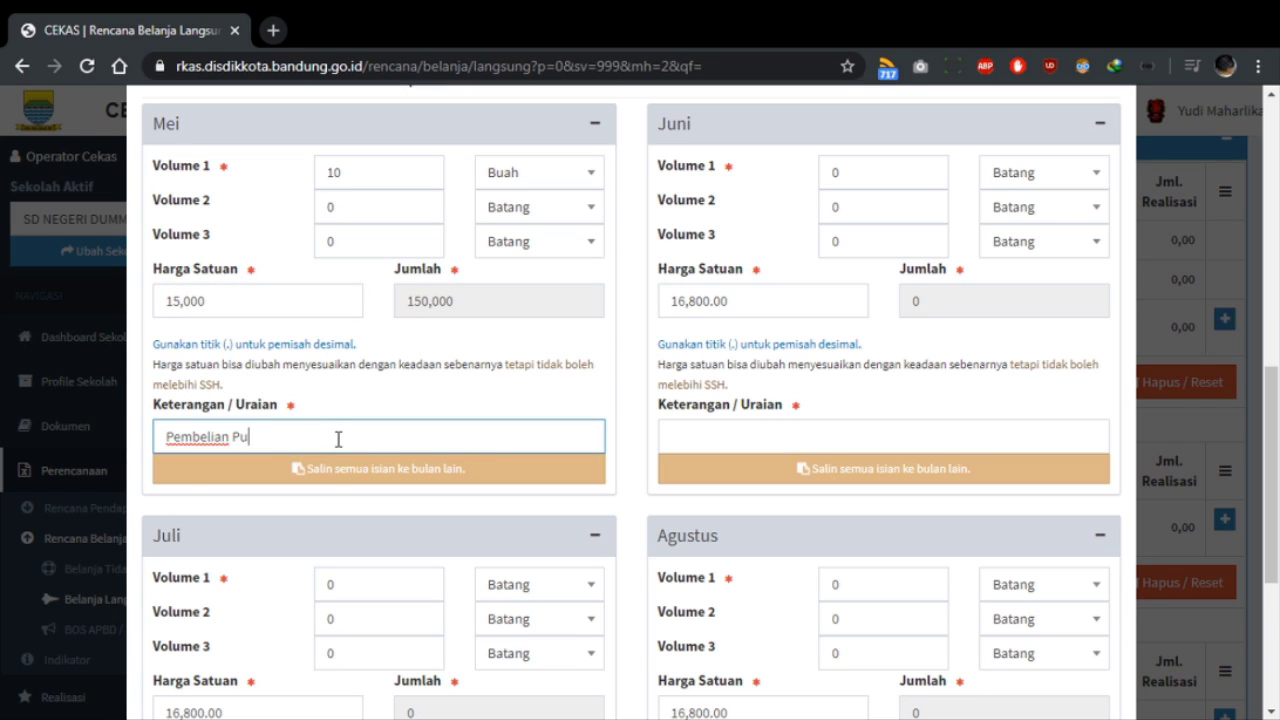
pyautogui.write('lpen Untuk Kegiatan')
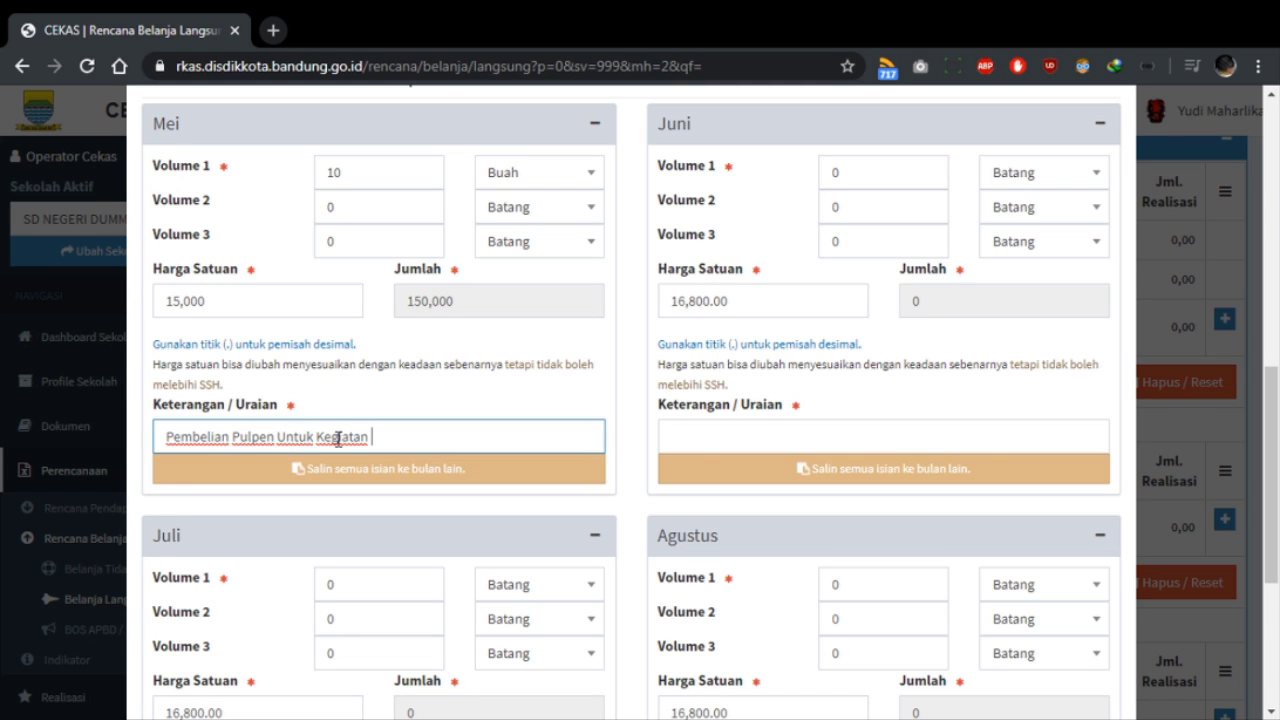
pyautogui.scroll(10, 343, 420)
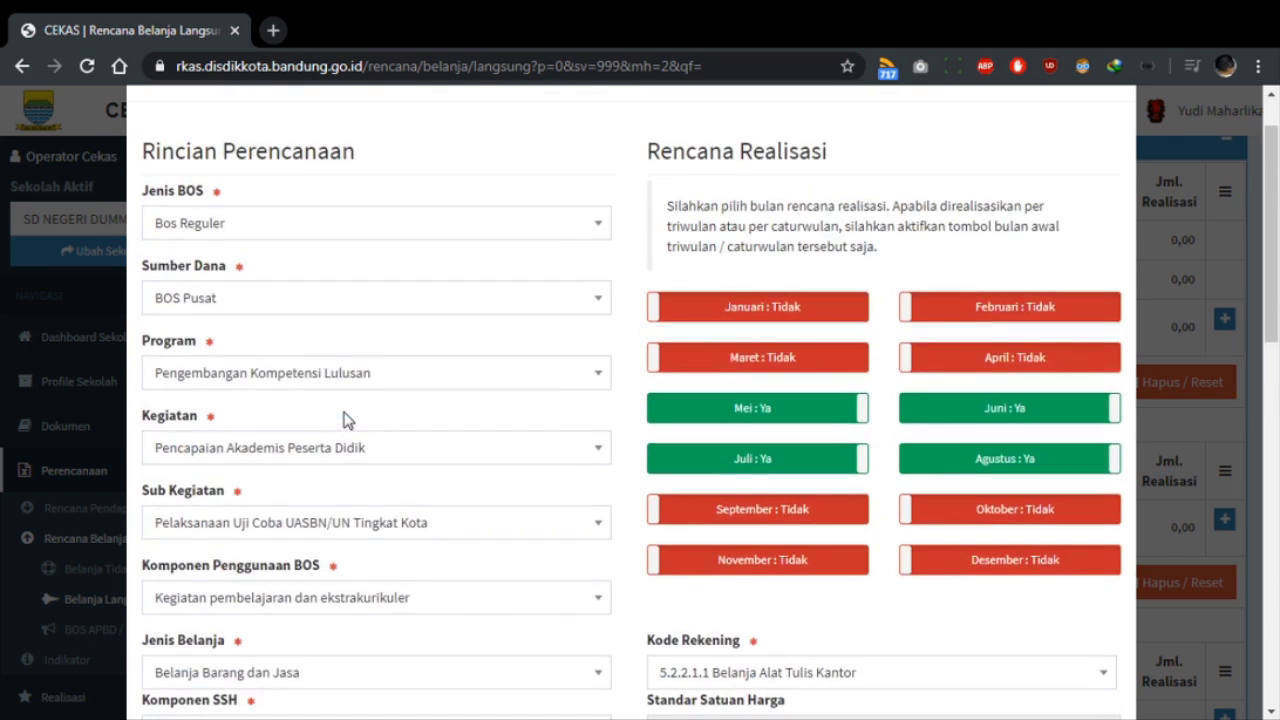
pyautogui.scroll(-5, 343, 420)
pyautogui.scroll(2, 343, 420)
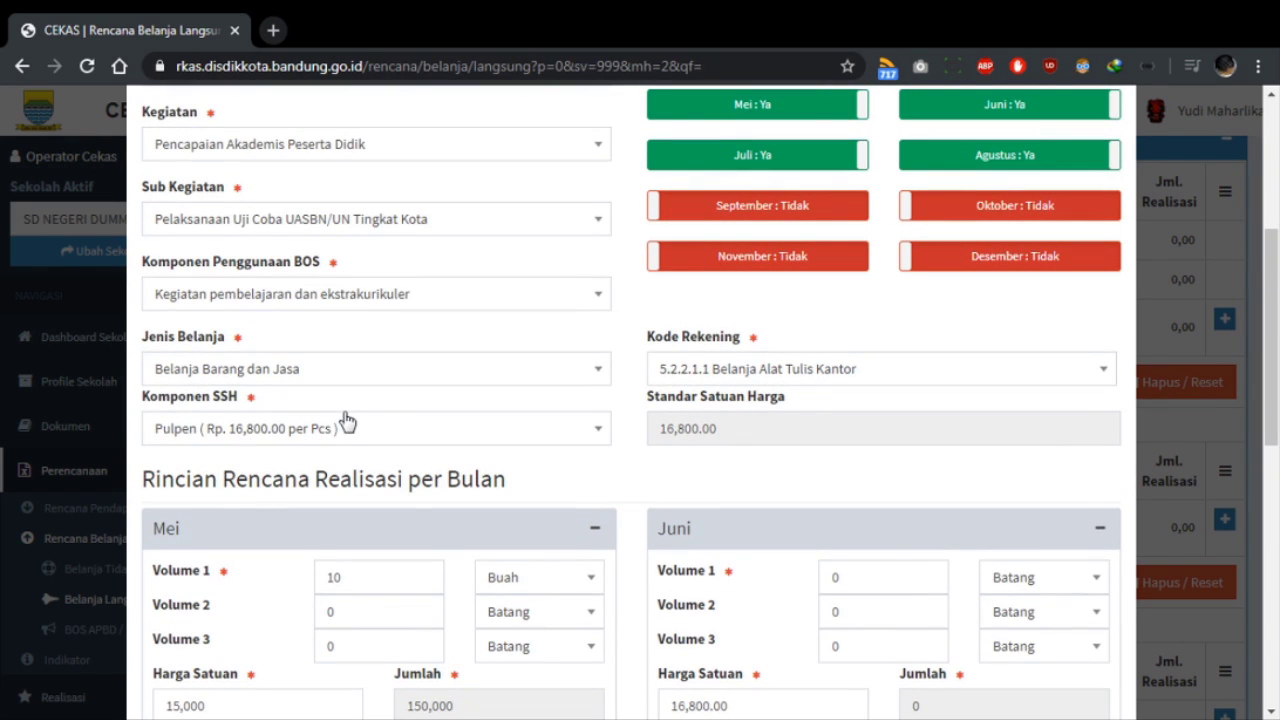
pyautogui.scroll(-3, 343, 420)
pyautogui.scroll(2, 343, 420)
pyautogui.scroll(-5, 343, 420)
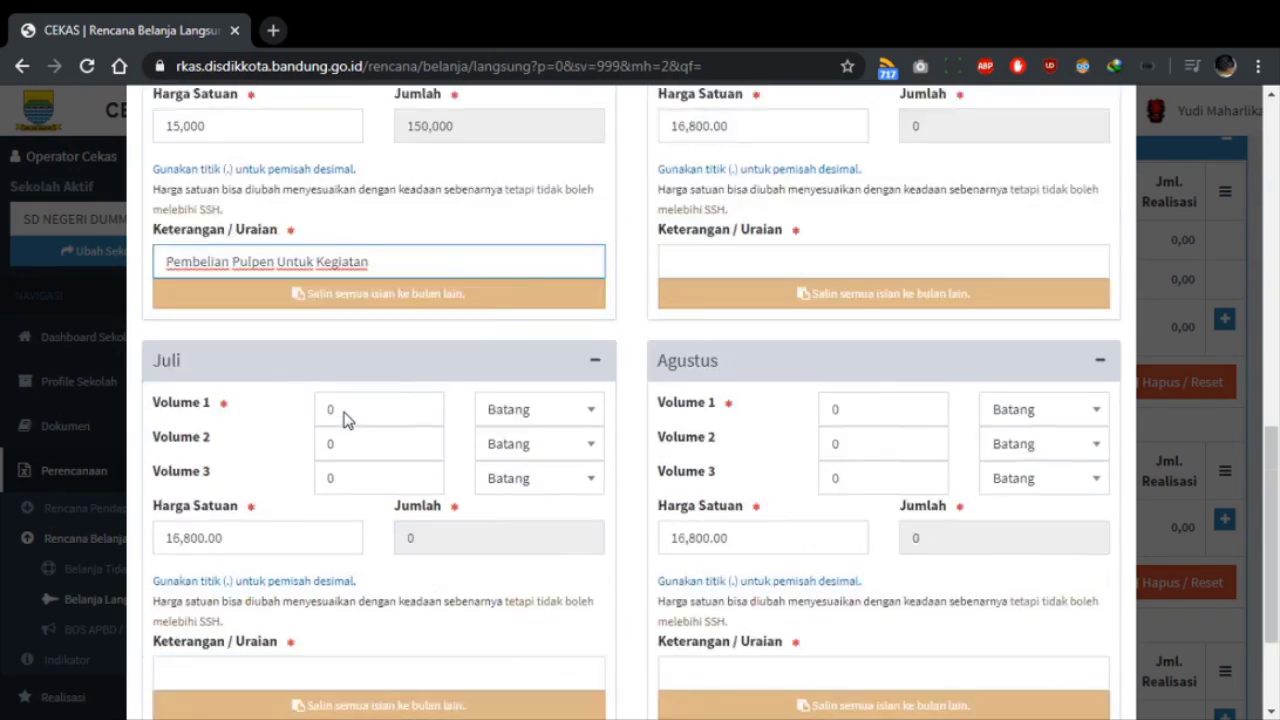
pyautogui.scroll(-2, 343, 420)
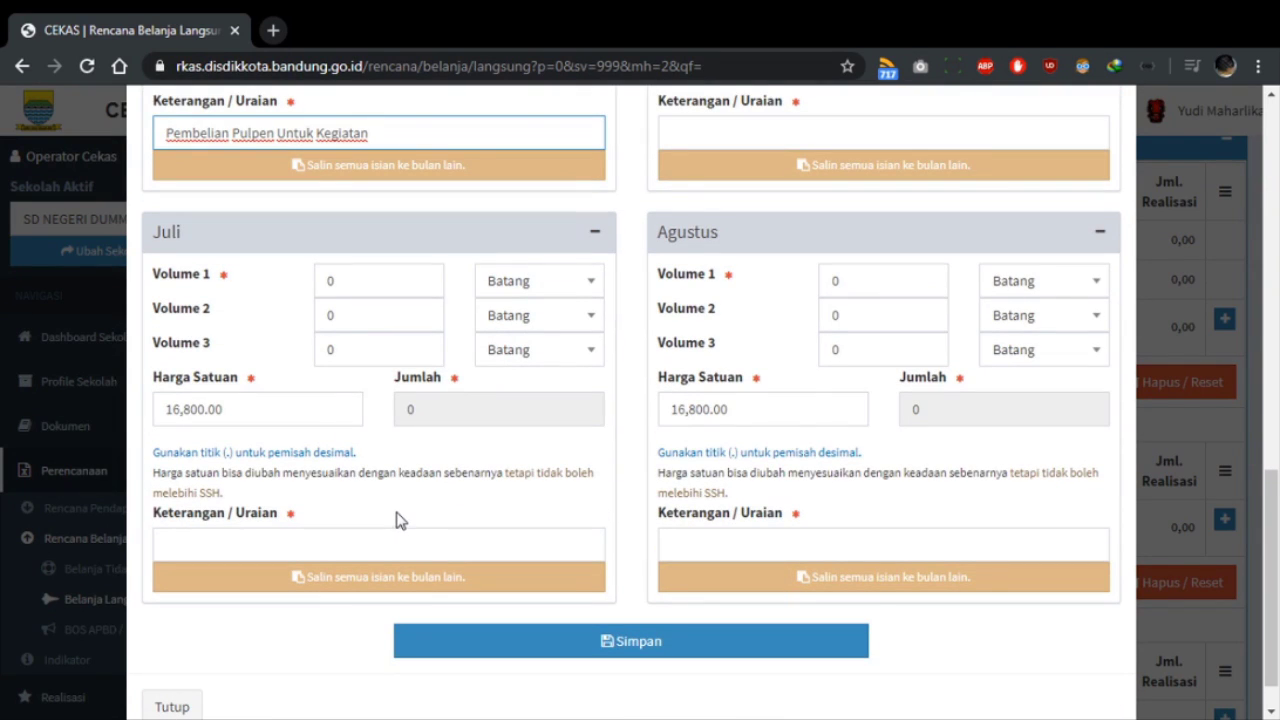
pyautogui.write('Pelaksanaan U')
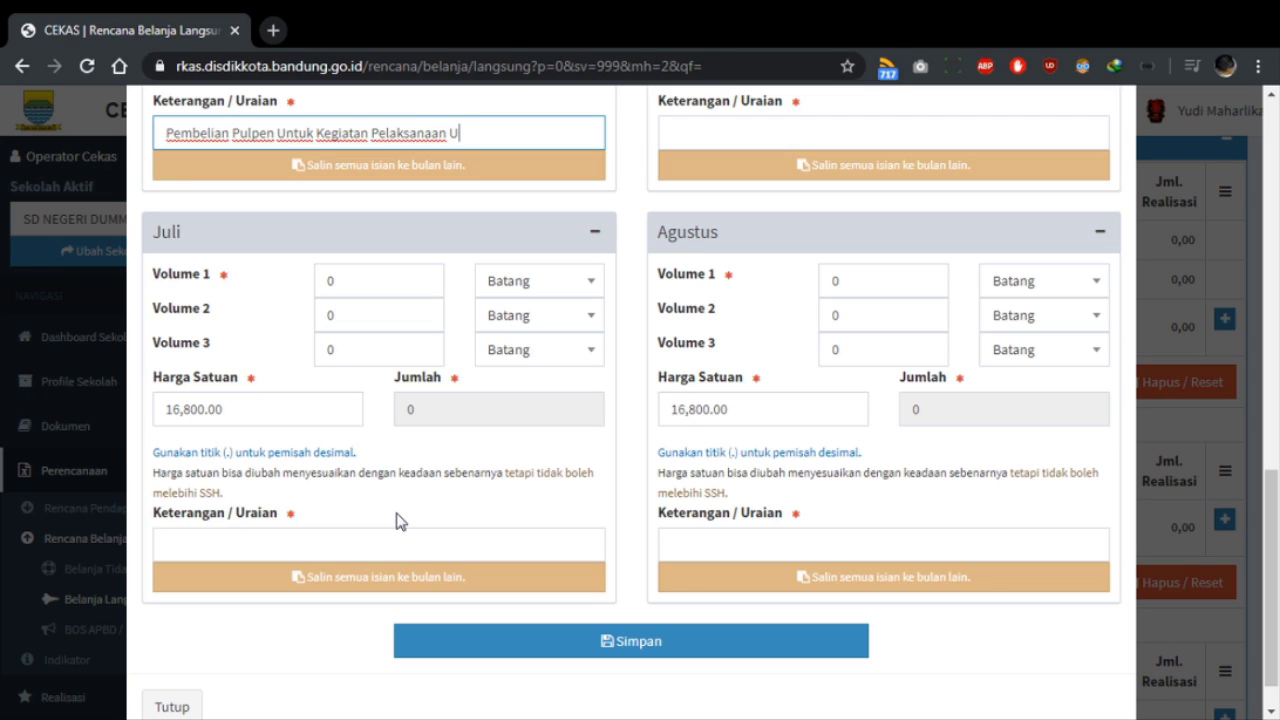
pyautogui.write('ji coba UASBN')
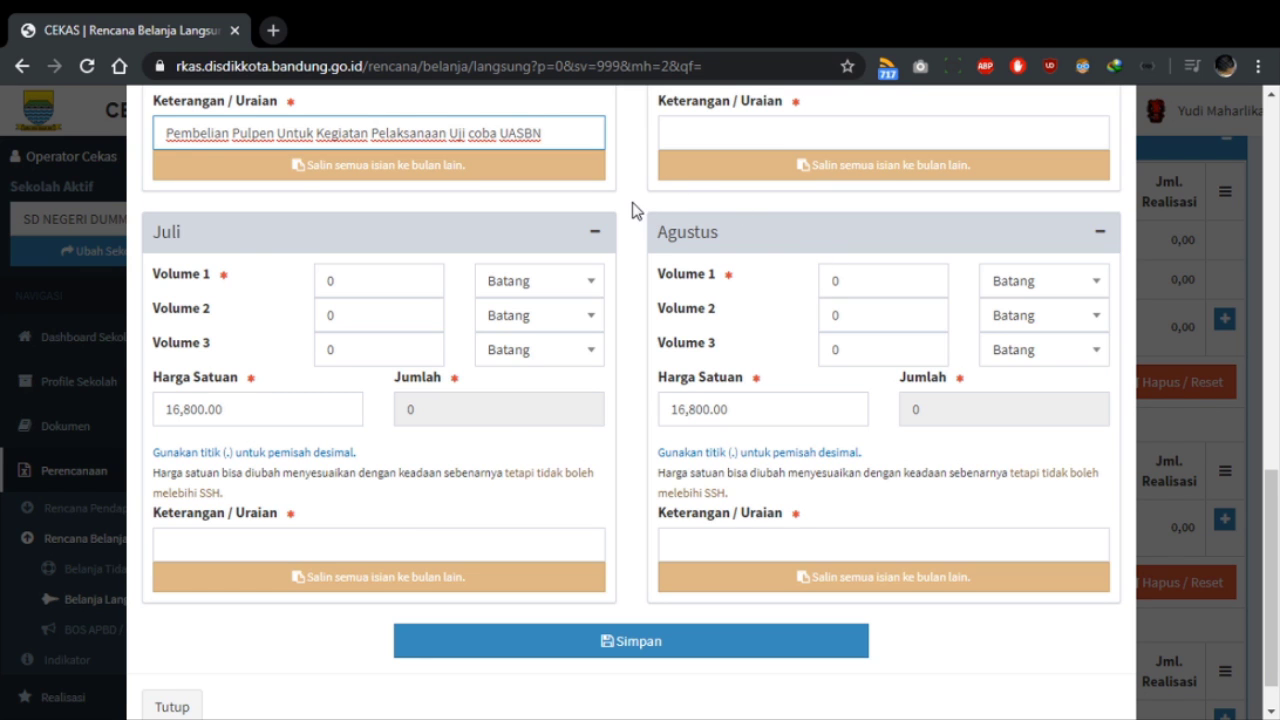
# Step: Copy all of Mei's entries to the other planned months and check the copied details for Juni, Juli and Agustus
pyautogui.scroll(6, 645, 368)
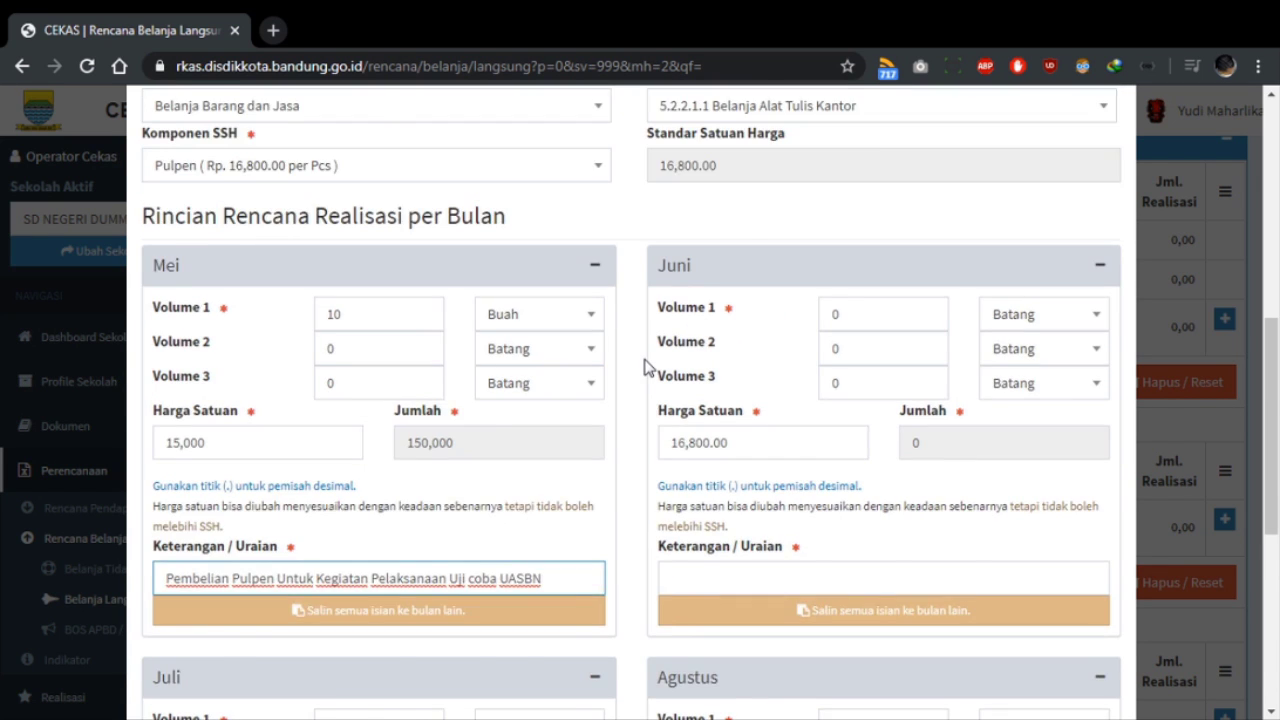
pyautogui.scroll(3, 645, 368)
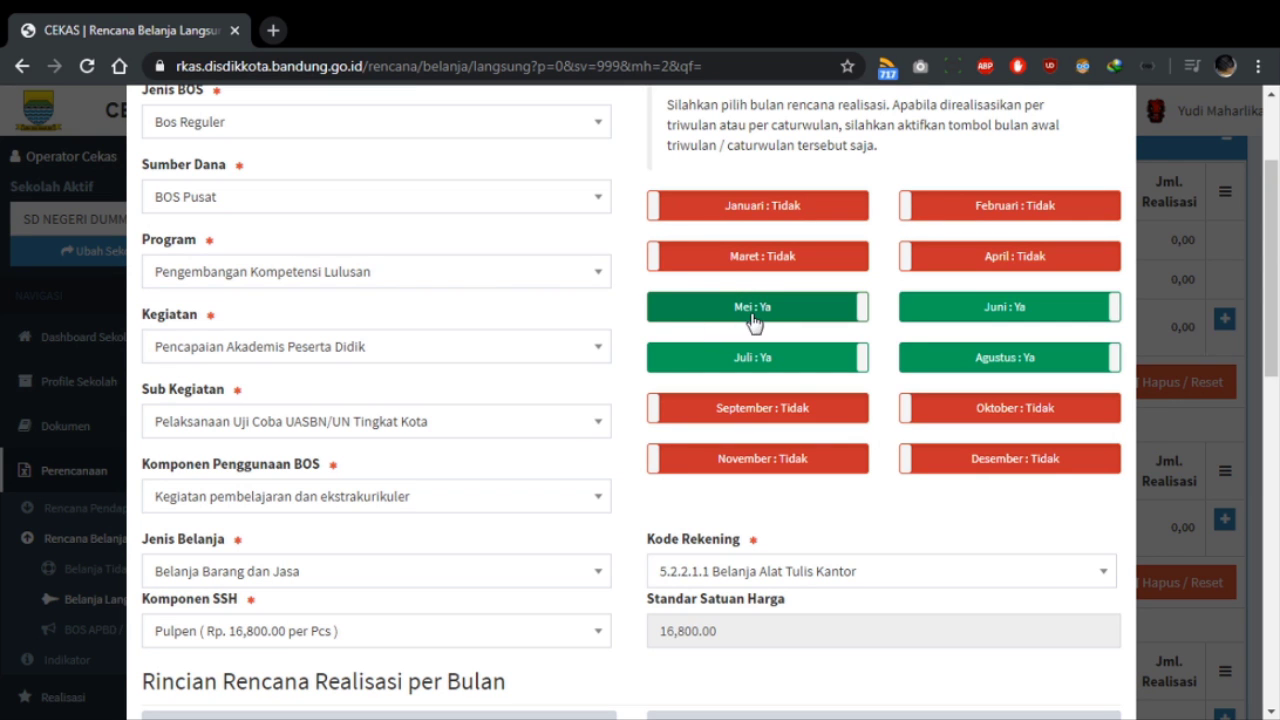
pyautogui.scroll(-6, 629, 414)
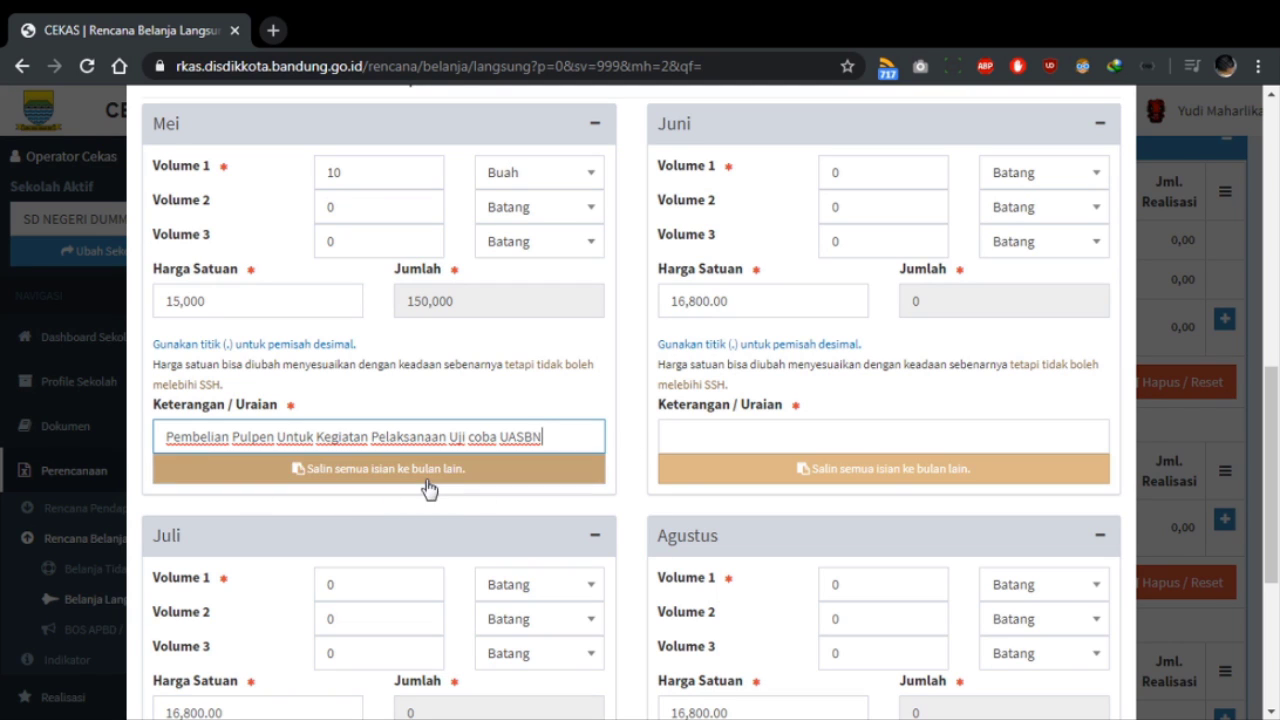
pyautogui.click(429, 489)
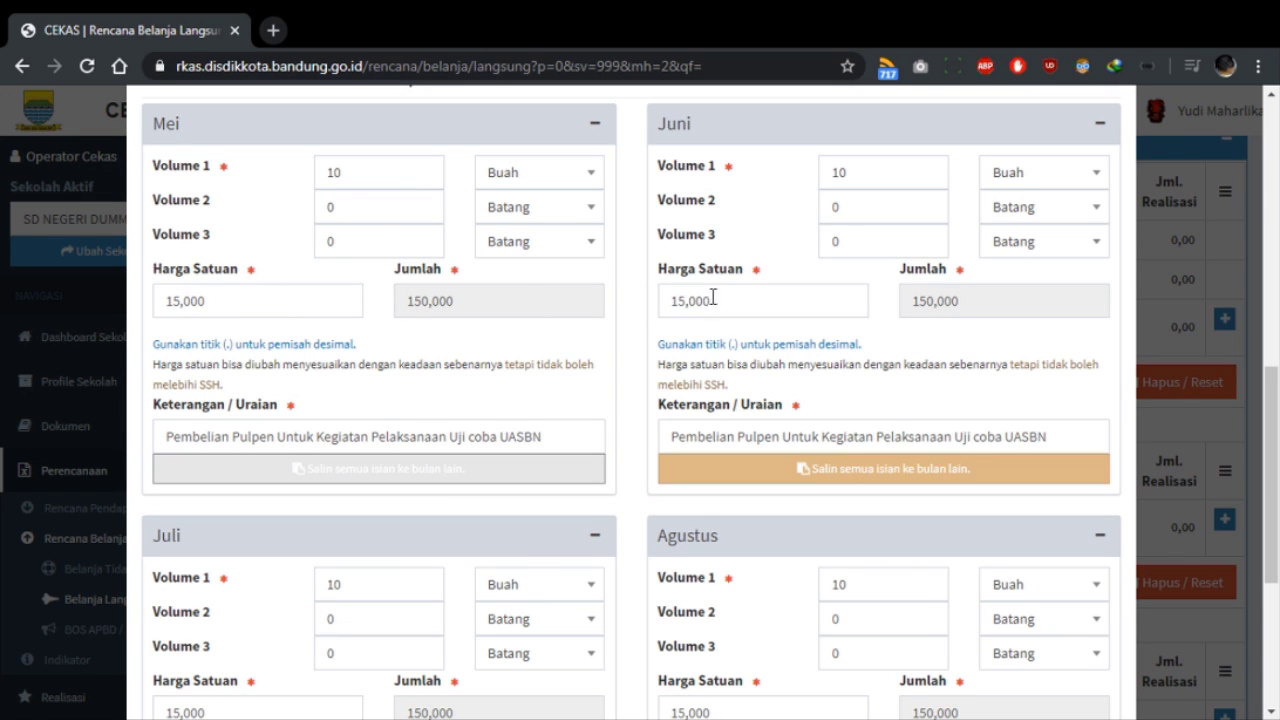
pyautogui.scroll(-2, 960, 215)
pyautogui.scroll(-2, 815, 233)
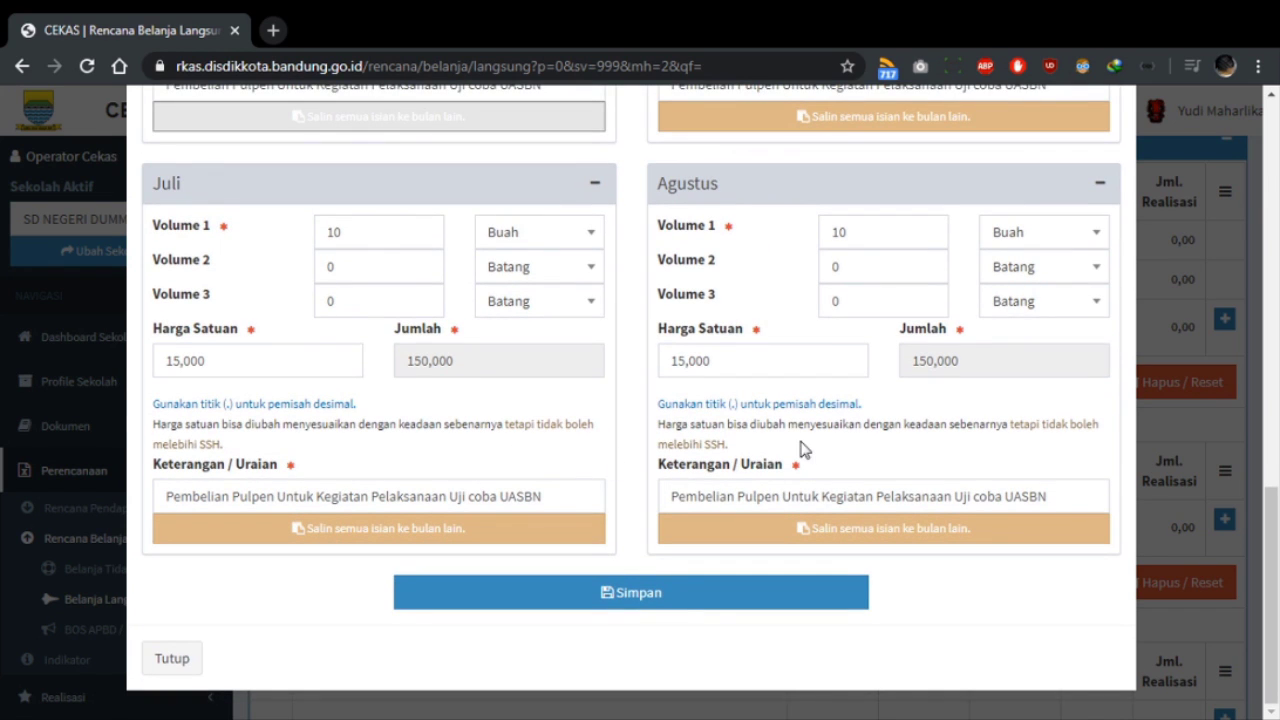
pyautogui.scroll(3, 665, 418)
pyautogui.scroll(2, 665, 418)
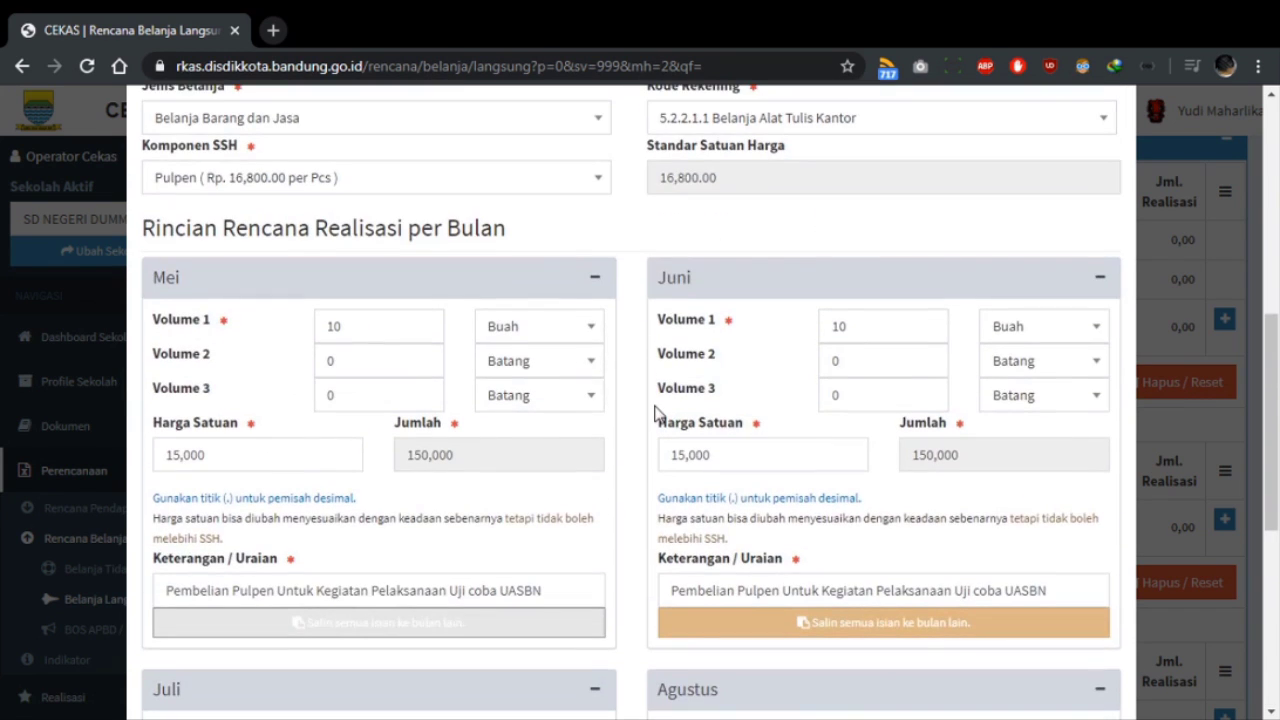
pyautogui.scroll(-3, 684, 388)
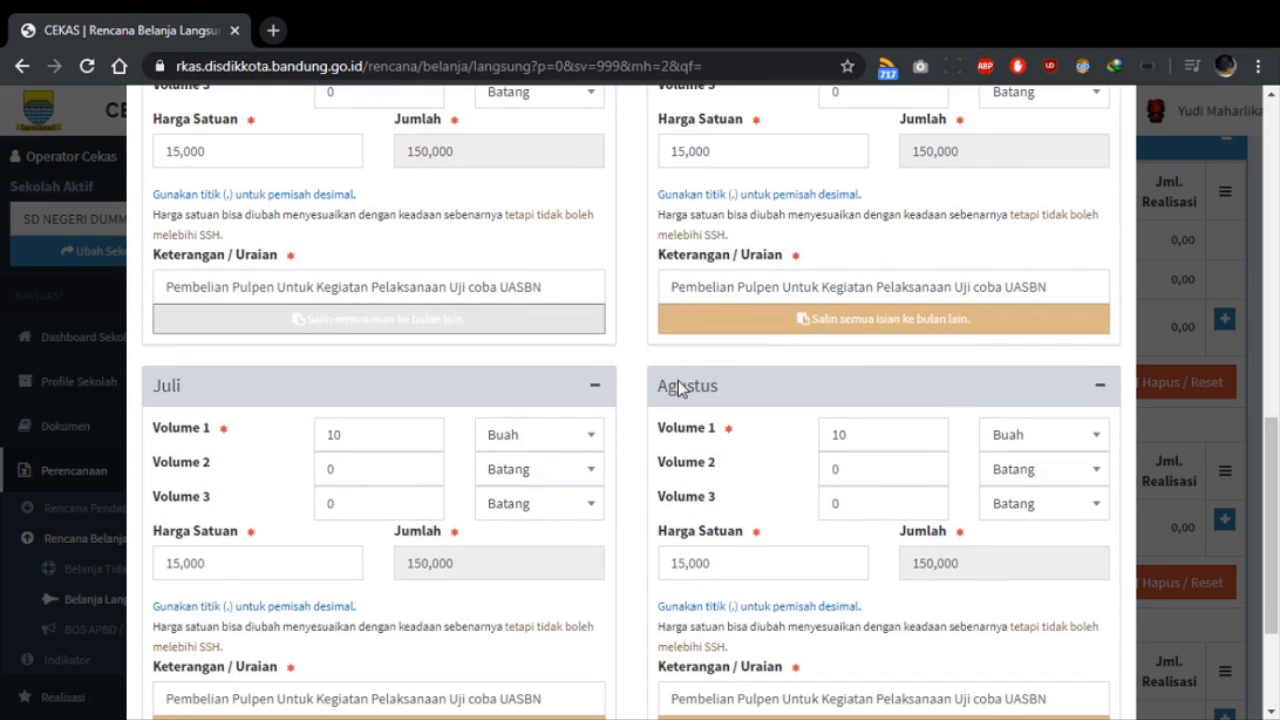
# Step: Set Agustus's Volume 1 to 17 and compare it with the other months' volumes
pyautogui.scroll(-1, 632, 281)
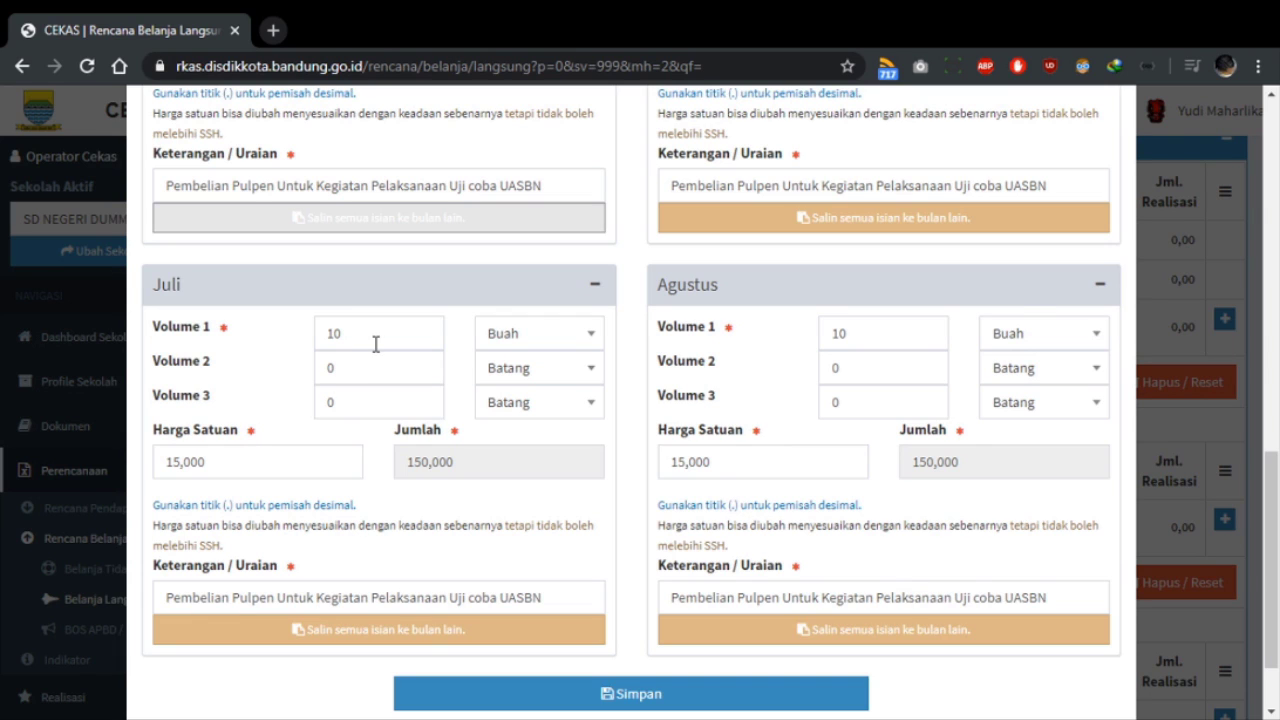
pyautogui.click(865, 336)
pyautogui.doubleClick(867, 332)
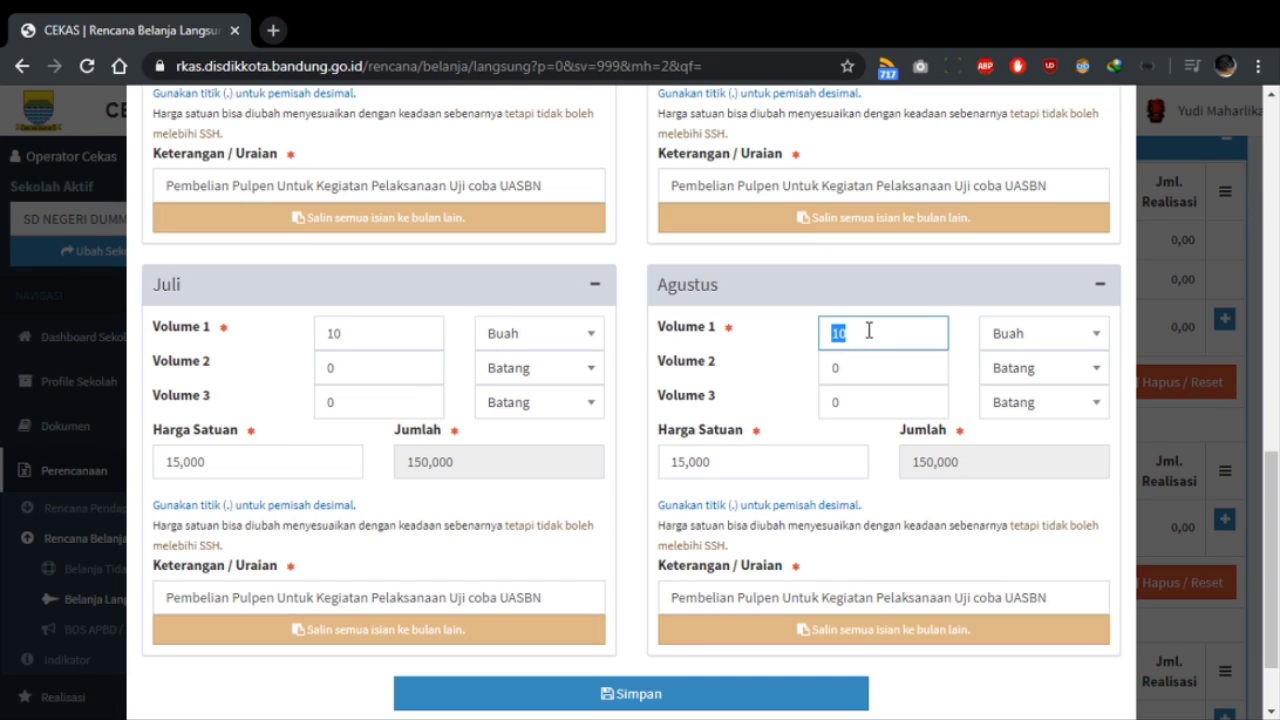
pyautogui.write('17')
pyautogui.scroll(4, 640, 286)
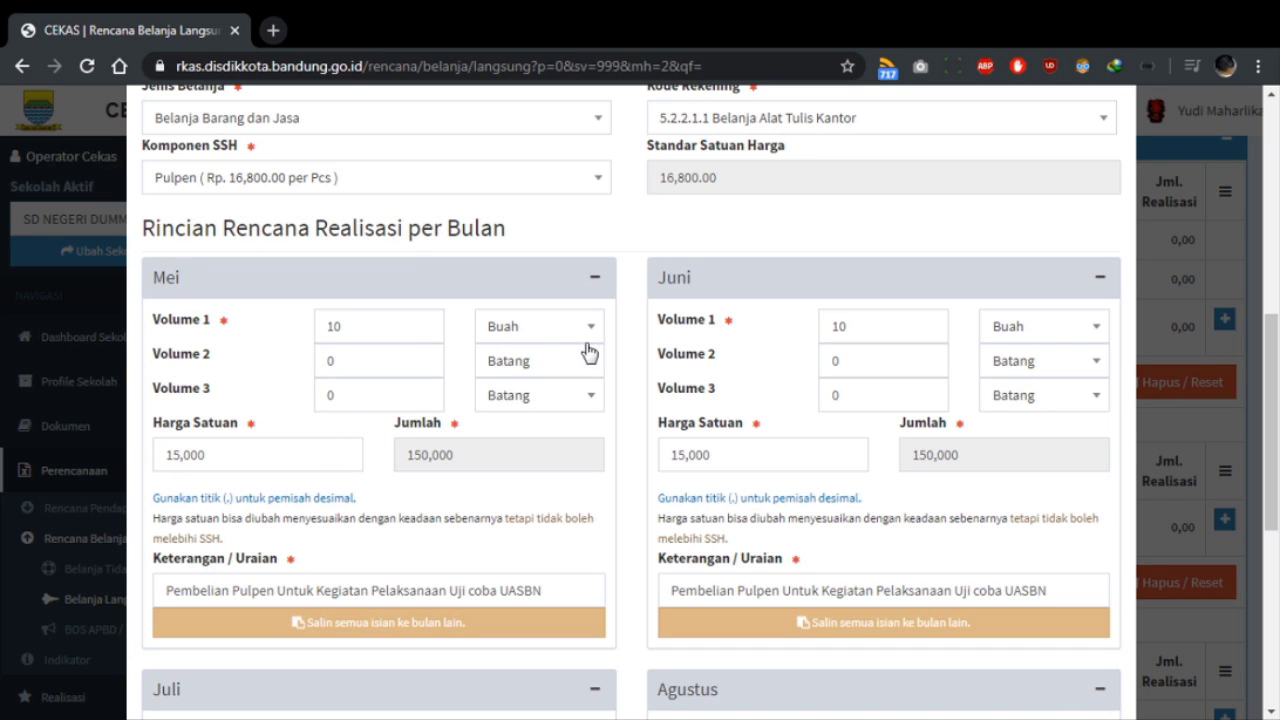
# Step: Set Juli's Harga Satuan to 12,000
pyautogui.scroll(-4, 876, 312)
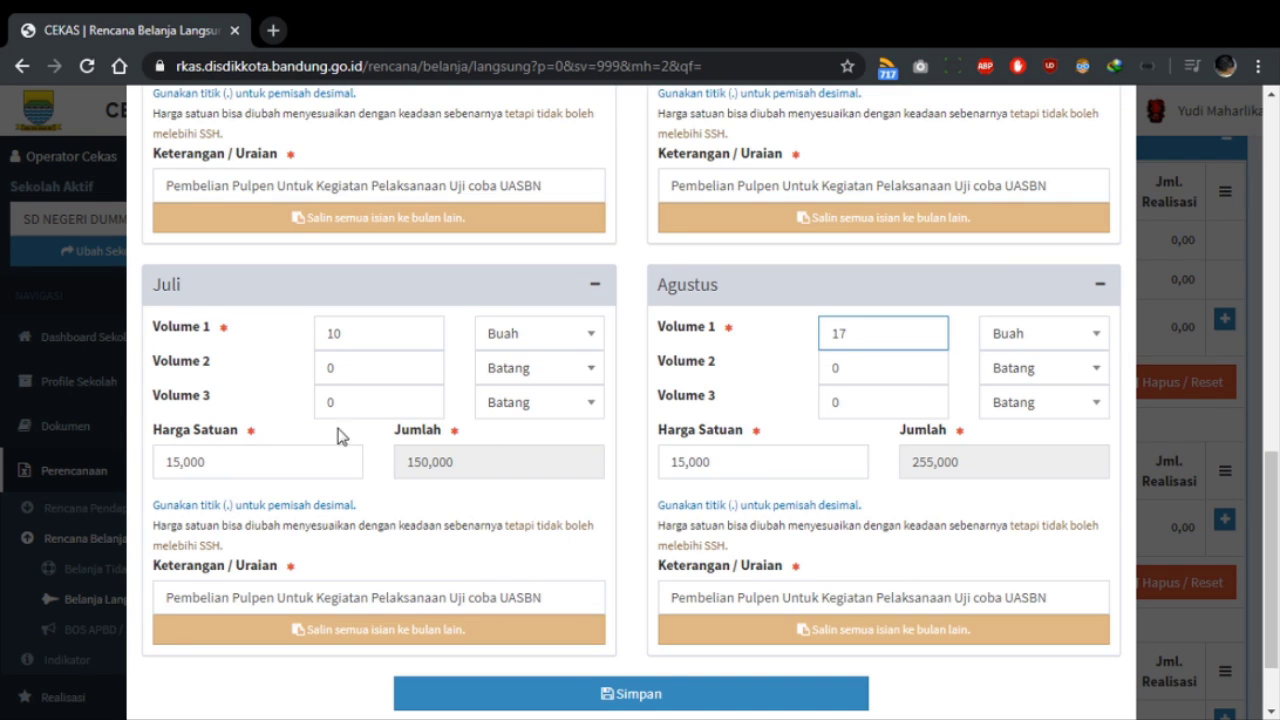
pyautogui.click(261, 466)
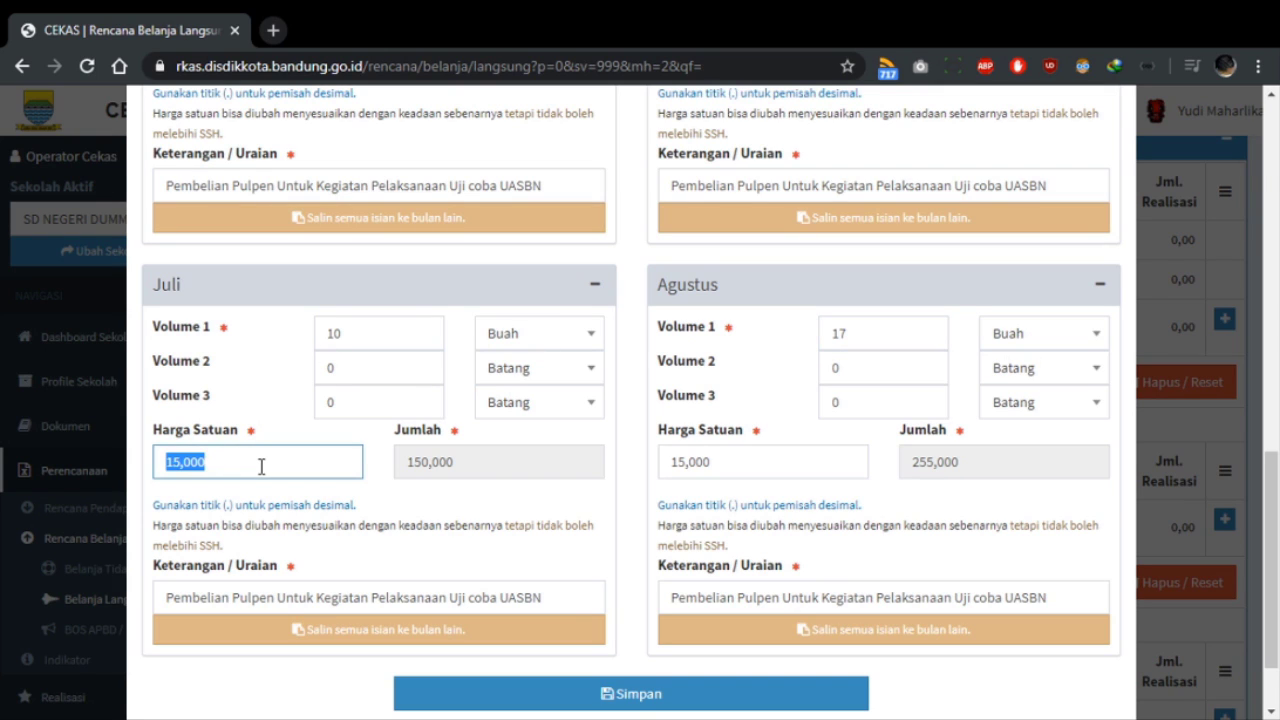
pyautogui.write('12000')
# Step: Try a Harga Satuan of 17,000 for Juli, above the Standar Satuan Harga
pyautogui.scroll(6, 301, 474)
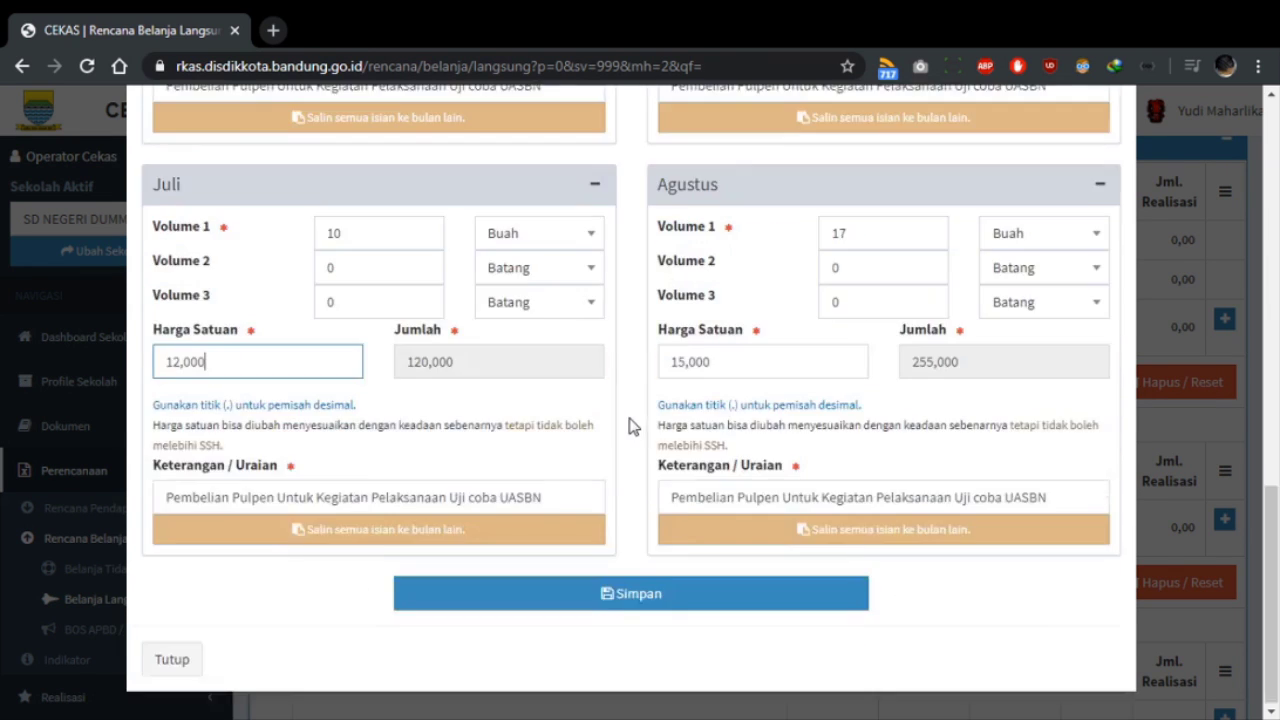
pyautogui.scroll(-6, 632, 420)
pyautogui.doubleClick(259, 349)
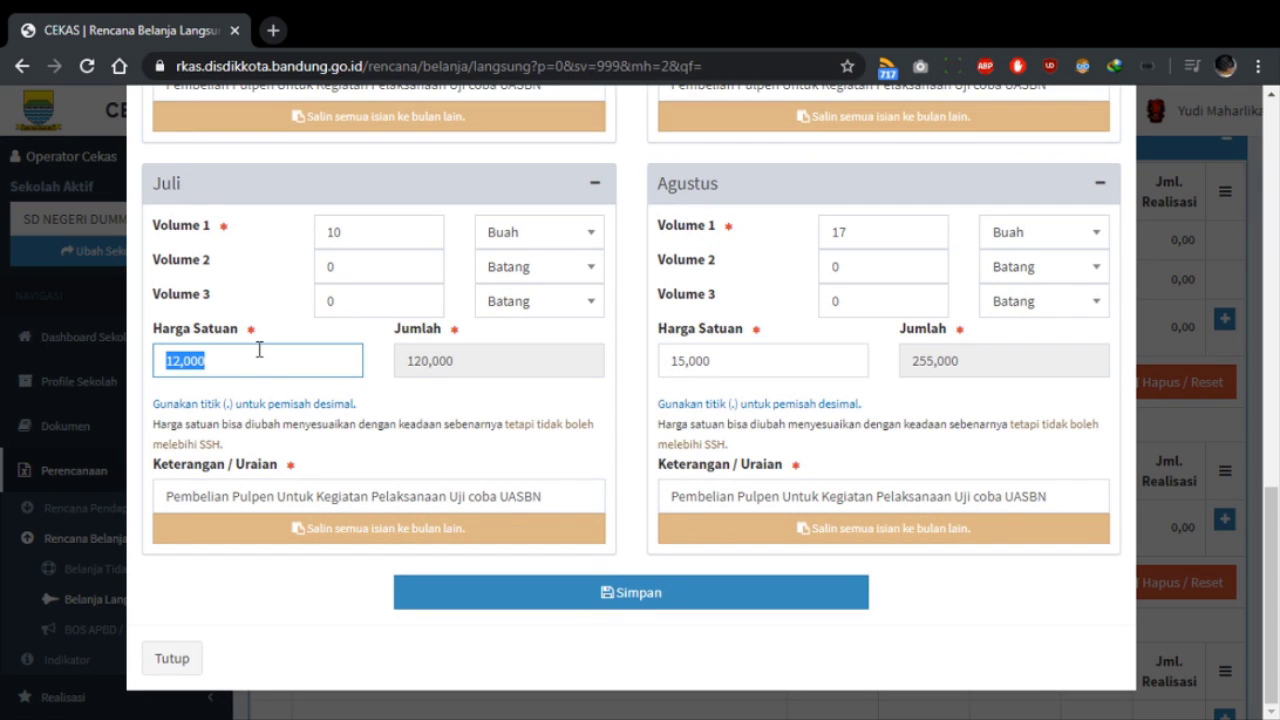
pyautogui.write('17000')
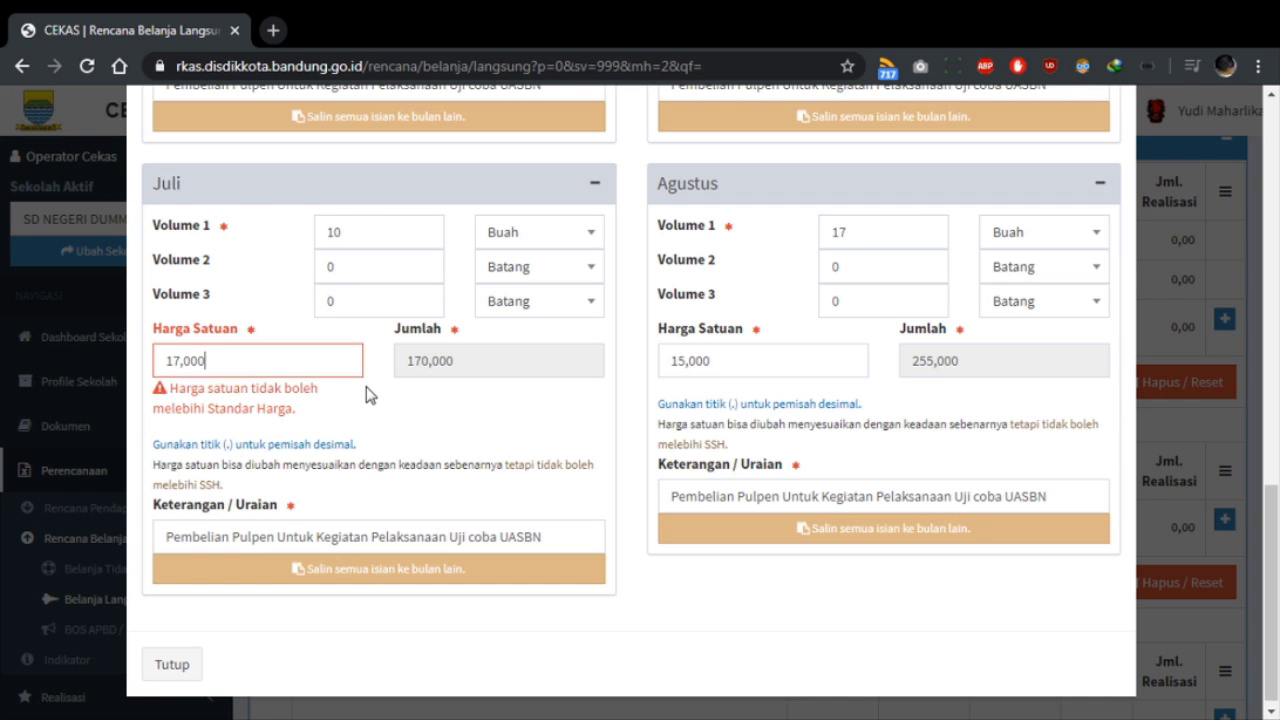
pyautogui.scroll(7, 366, 391)
pyautogui.scroll(-7, 704, 375)
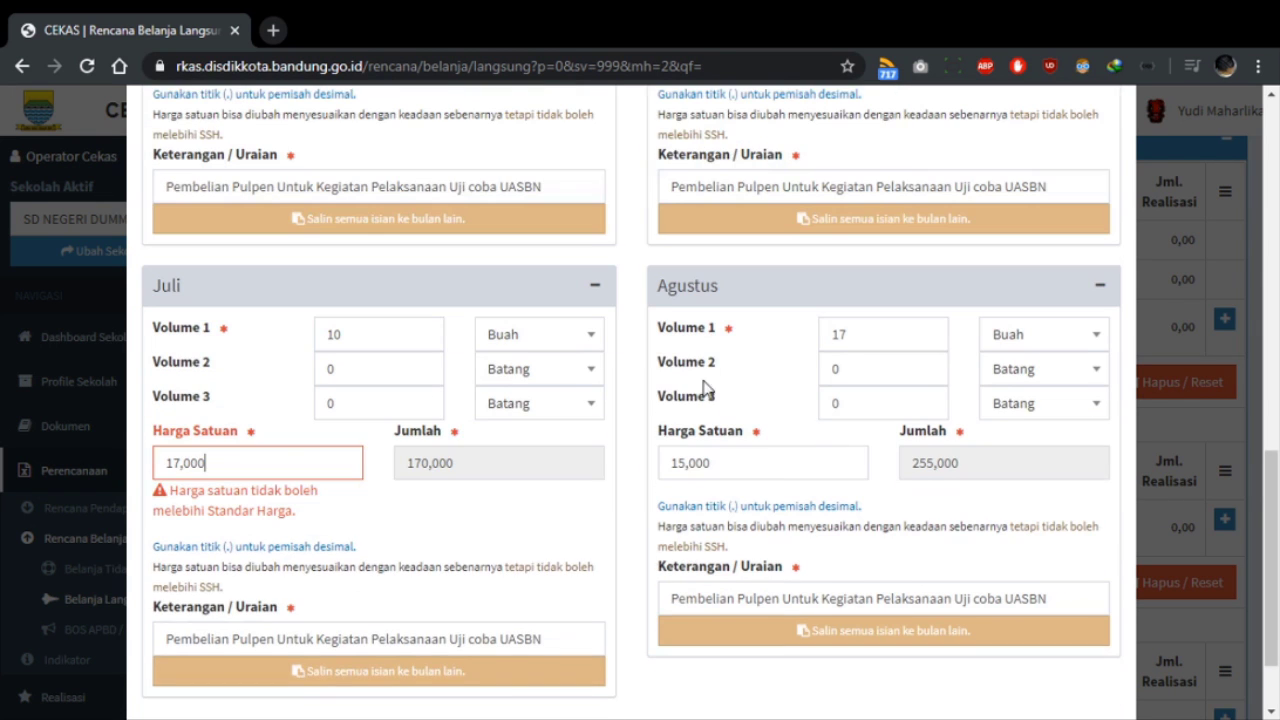
# Step: Return Juli's Harga Satuan to 12,000 and review the completed form from the planning fields to the monthly details
pyautogui.doubleClick(313, 464)
pyautogui.write('12000')
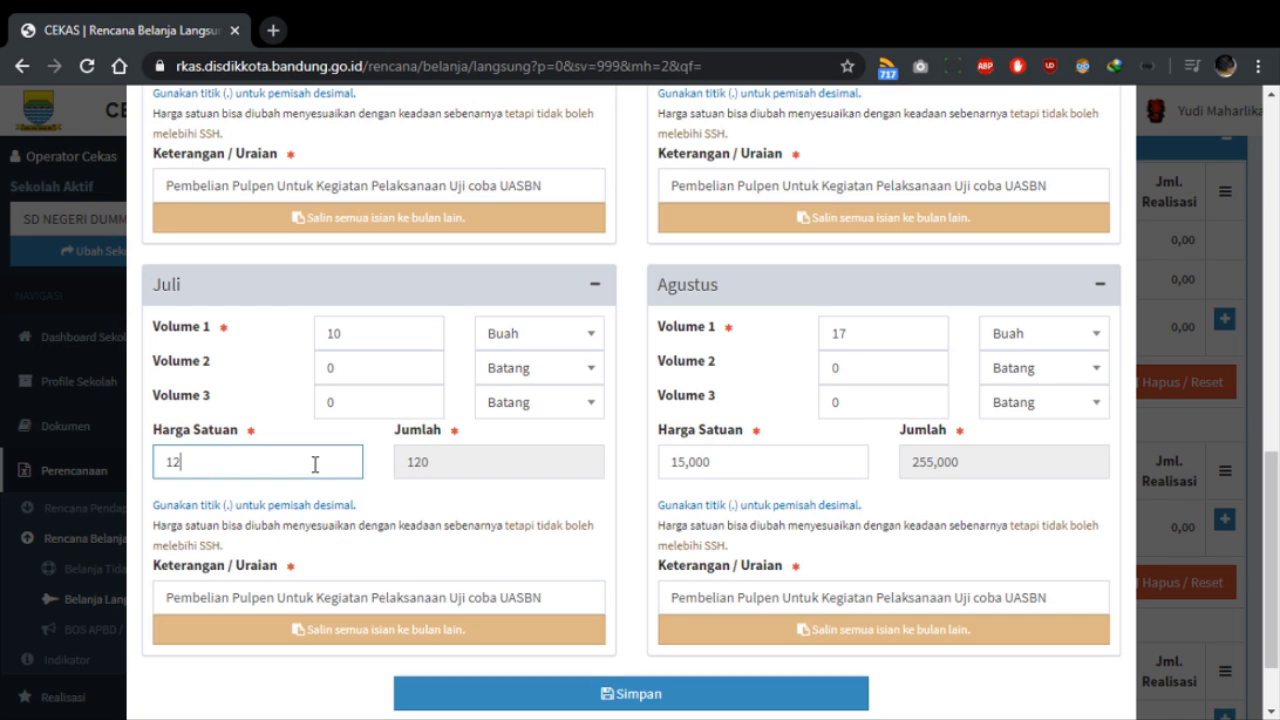
pyautogui.scroll(-2, 332, 460)
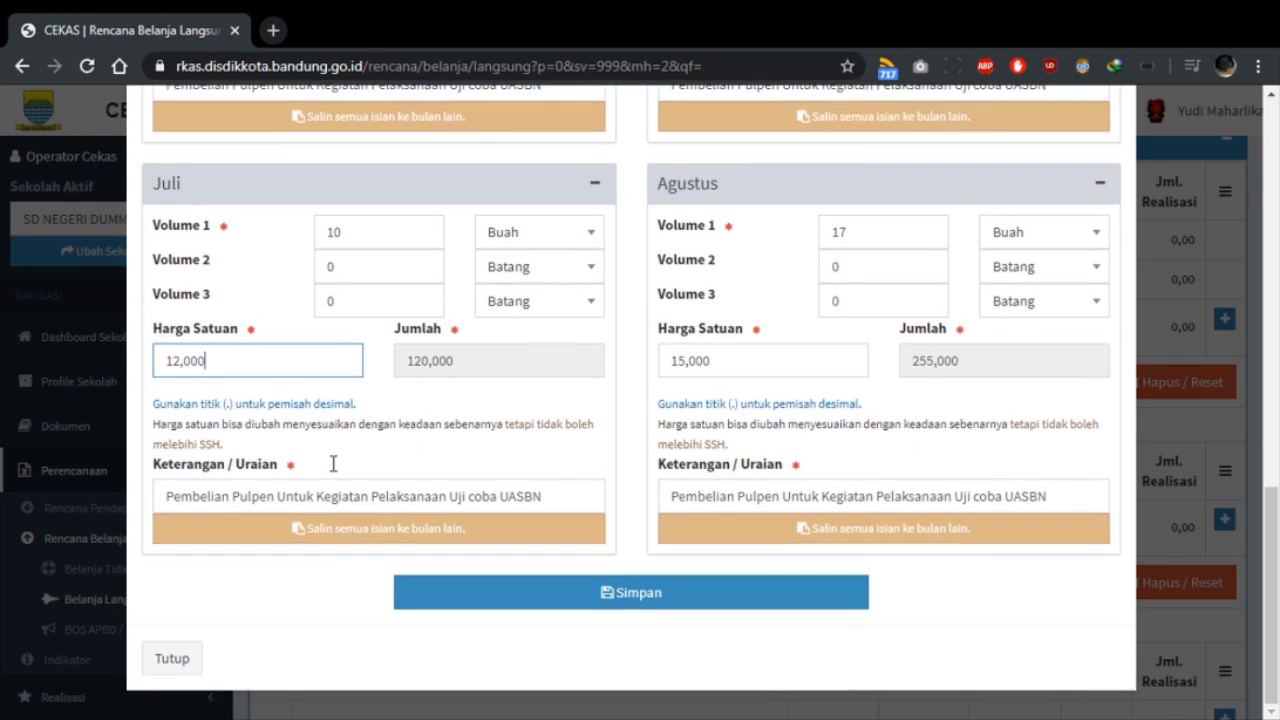
pyautogui.scroll(5, 636, 494)
pyautogui.scroll(6, 703, 297)
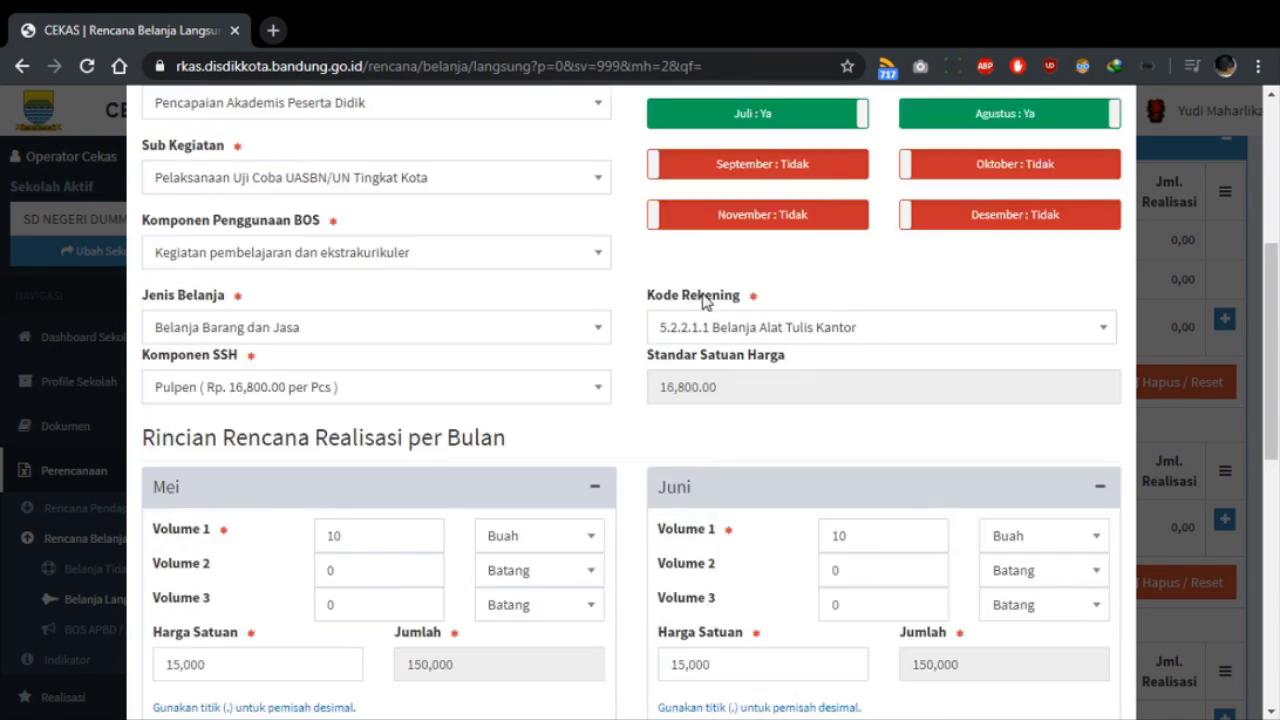
pyautogui.scroll(-10, 641, 263)
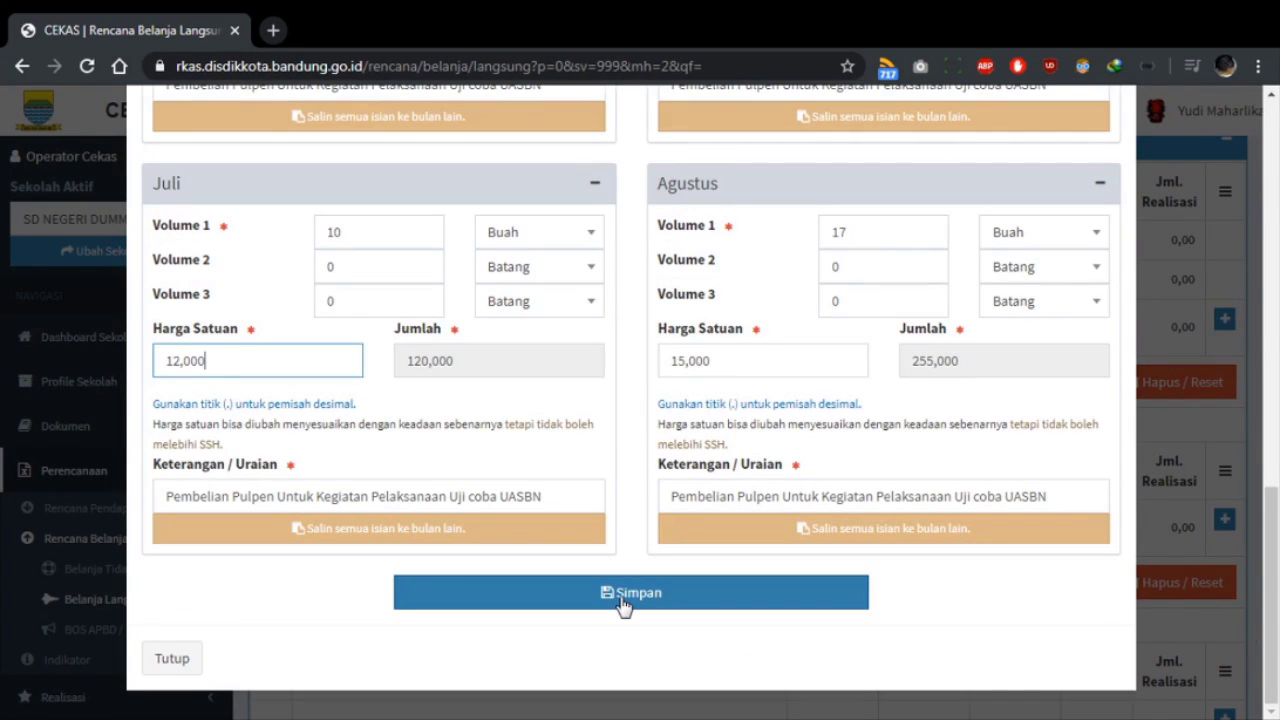
# Step: Save the completed pen spending plan for Mei to Agustus and go to the plan list
pyautogui.click(623, 605)
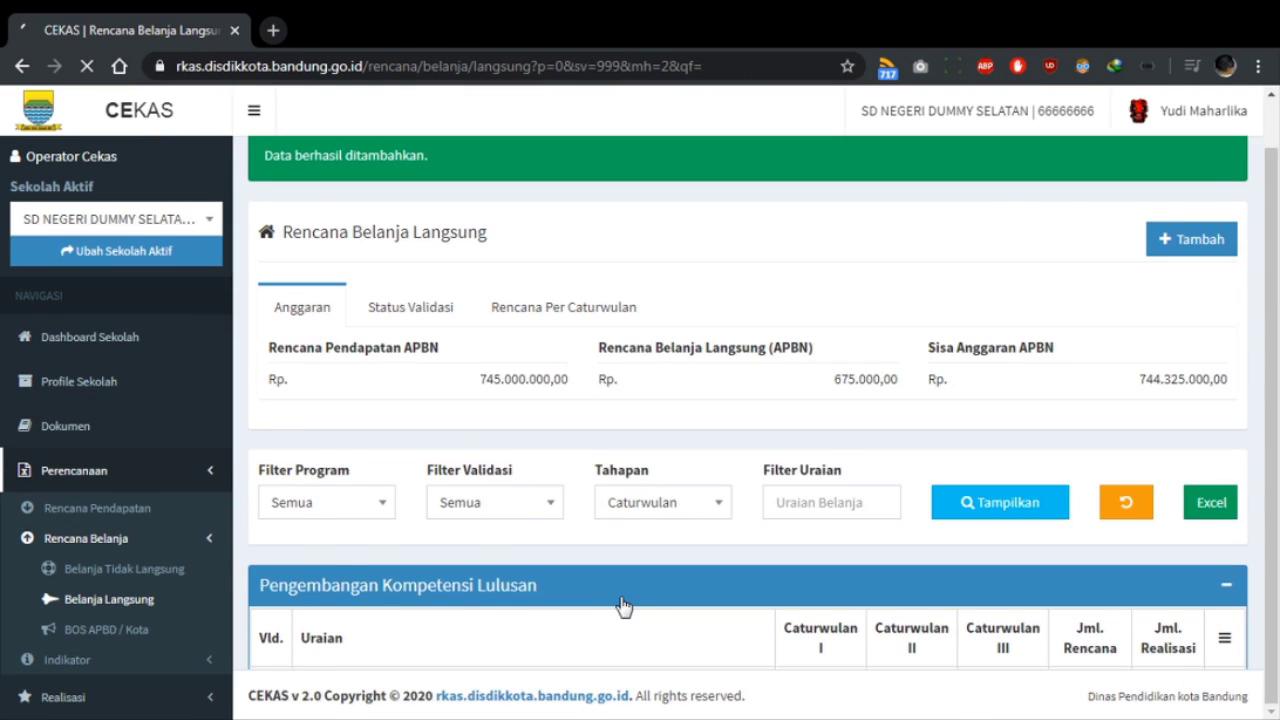
pyautogui.scroll(-5, 625, 606)
pyautogui.scroll(3, 697, 388)
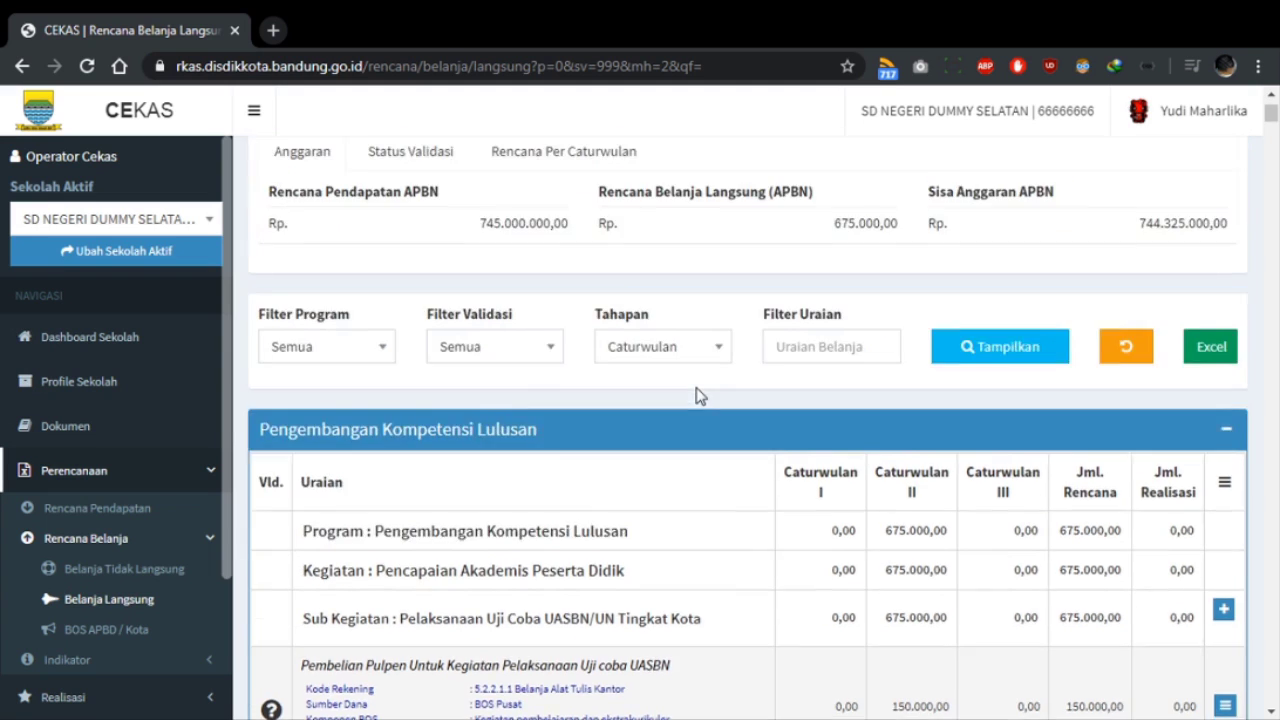
# Step: Examine the pen entries' volumes and amounts under Pelaksanaan Uji Coba UASBN/UN Tingkat Kota and compare them with the Caturwulan II totals
pyautogui.scroll(-6, 697, 388)
pyautogui.scroll(2, 696, 387)
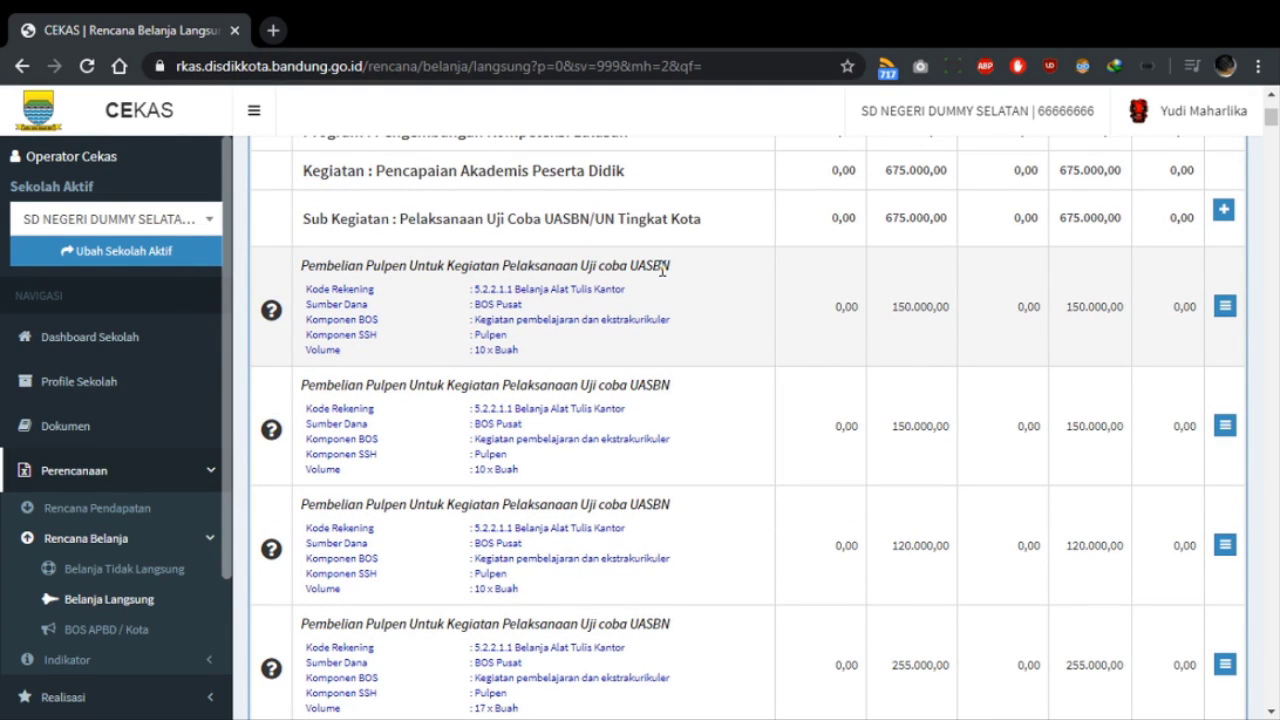
pyautogui.scroll(-6, 623, 466)
pyautogui.scroll(5, 623, 466)
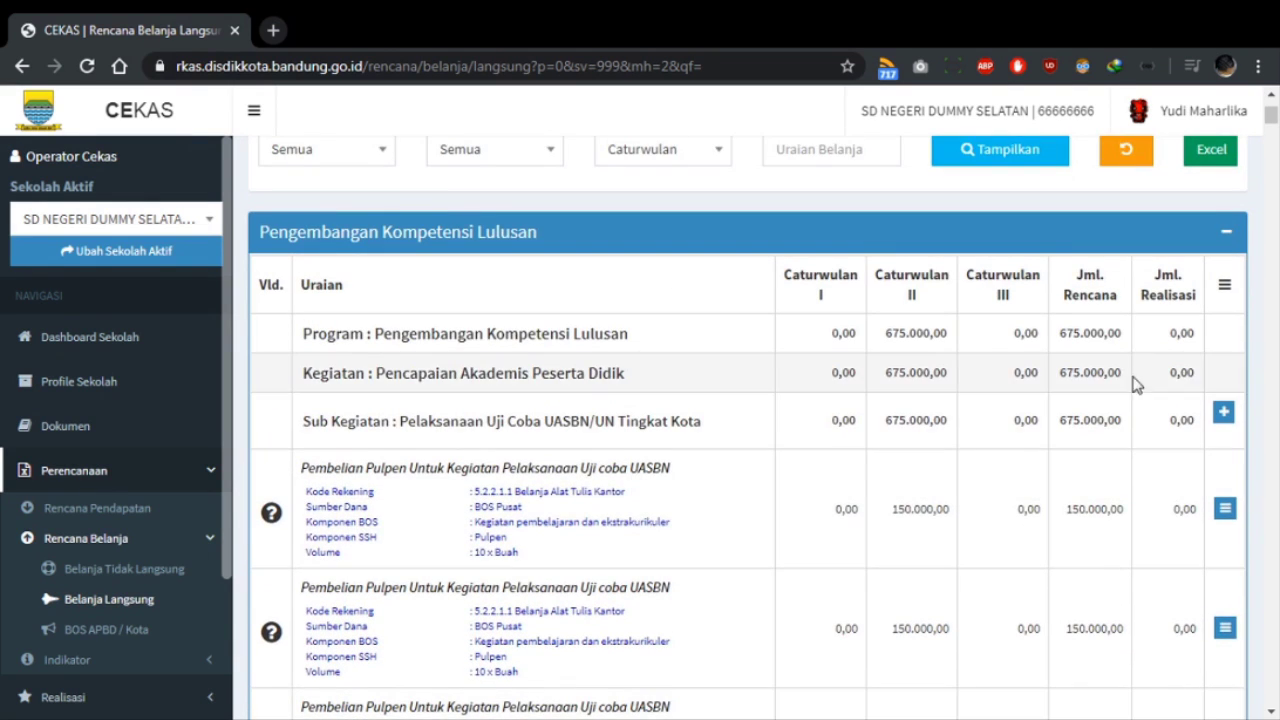
pyautogui.scroll(-2, 934, 430)
pyautogui.scroll(-2, 926, 600)
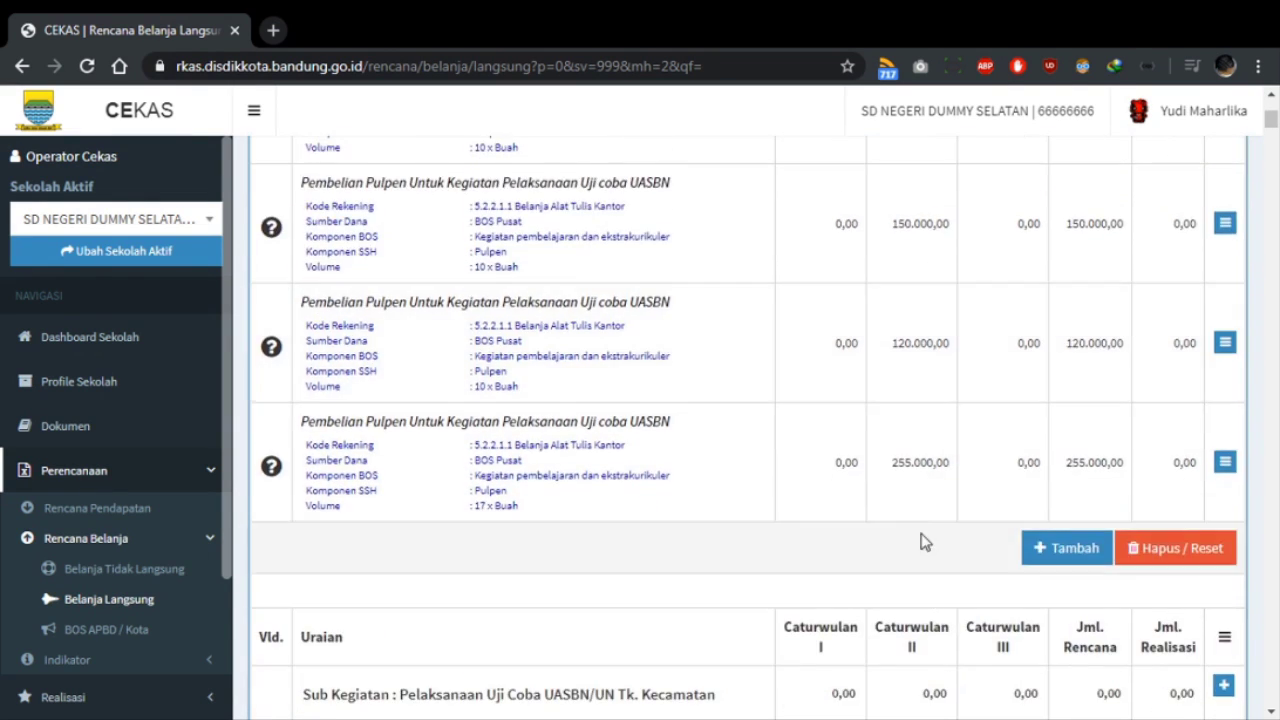
pyautogui.doubleClick(912, 462)
pyautogui.doubleClick(913, 343)
pyautogui.scroll(3, 912, 345)
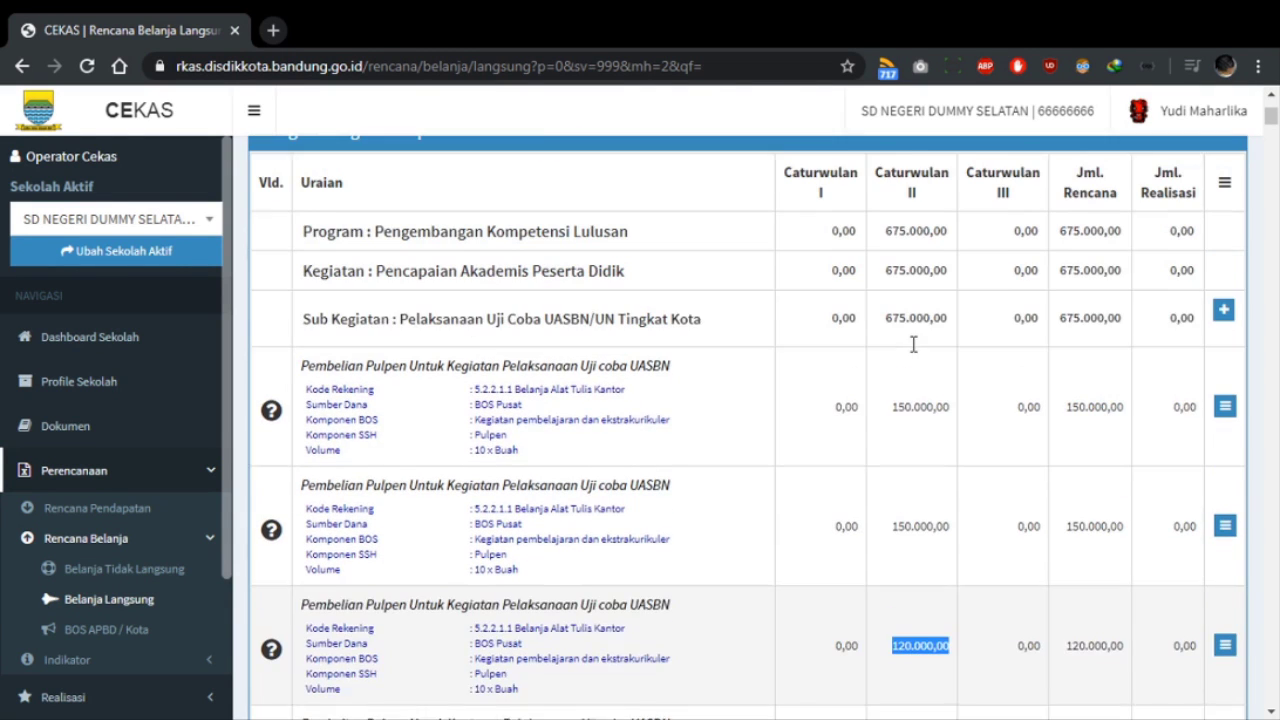
pyautogui.click(452, 416)
pyautogui.scroll(2, 763, 474)
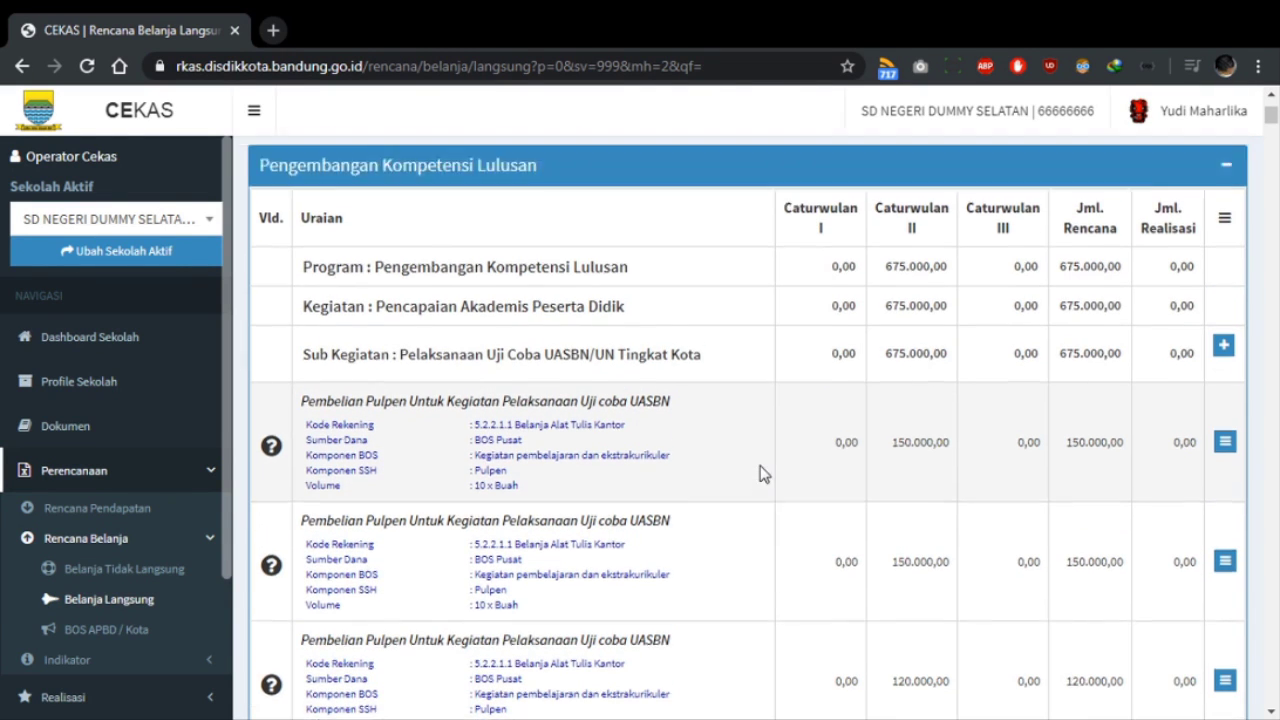
pyautogui.scroll(1, 760, 474)
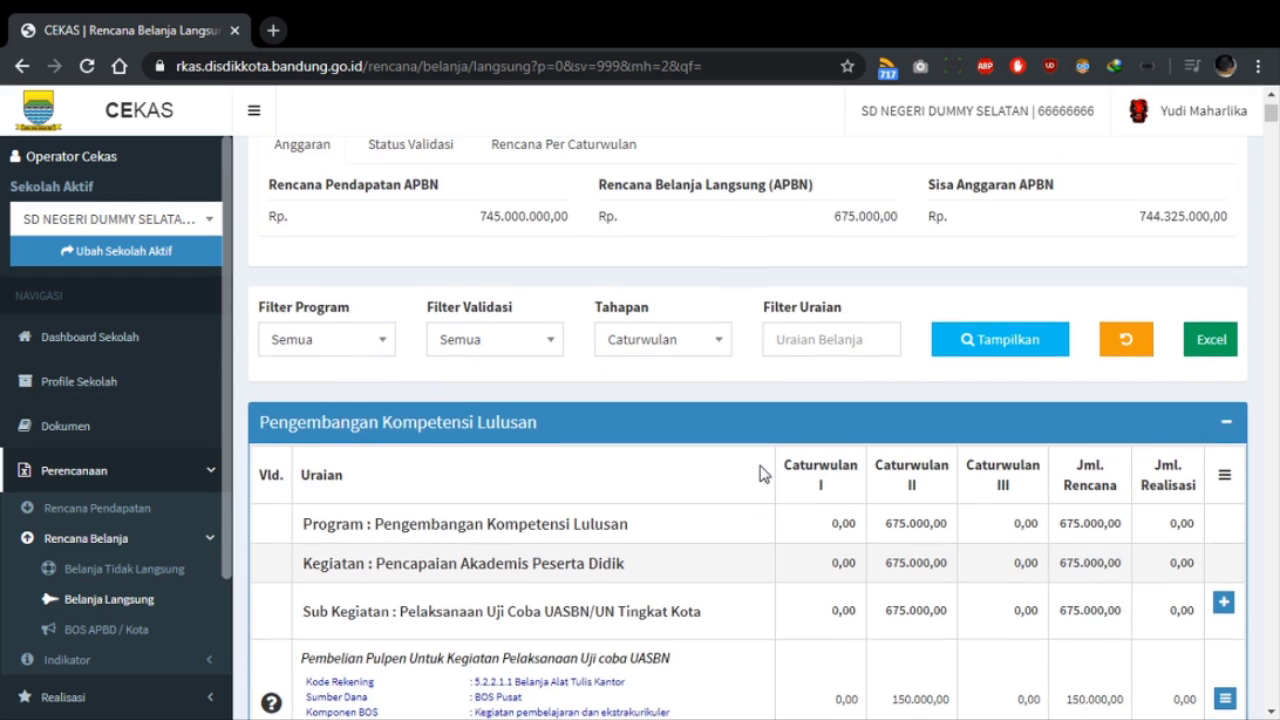
pyautogui.scroll(-3, 760, 474)
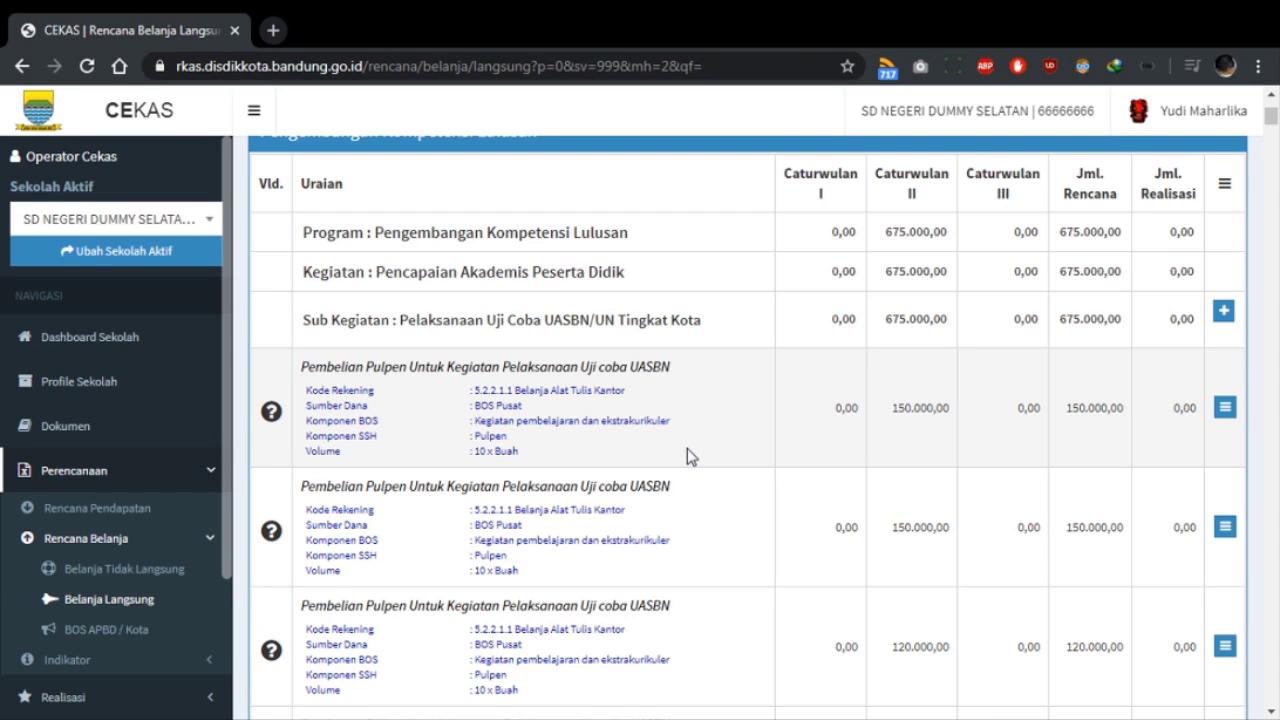
# Step: Open the first pen entry for changes and look through its Rencana Realisasi month options, leaving Mei selected
pyautogui.click(1225, 410)
pyautogui.click(1086, 449)
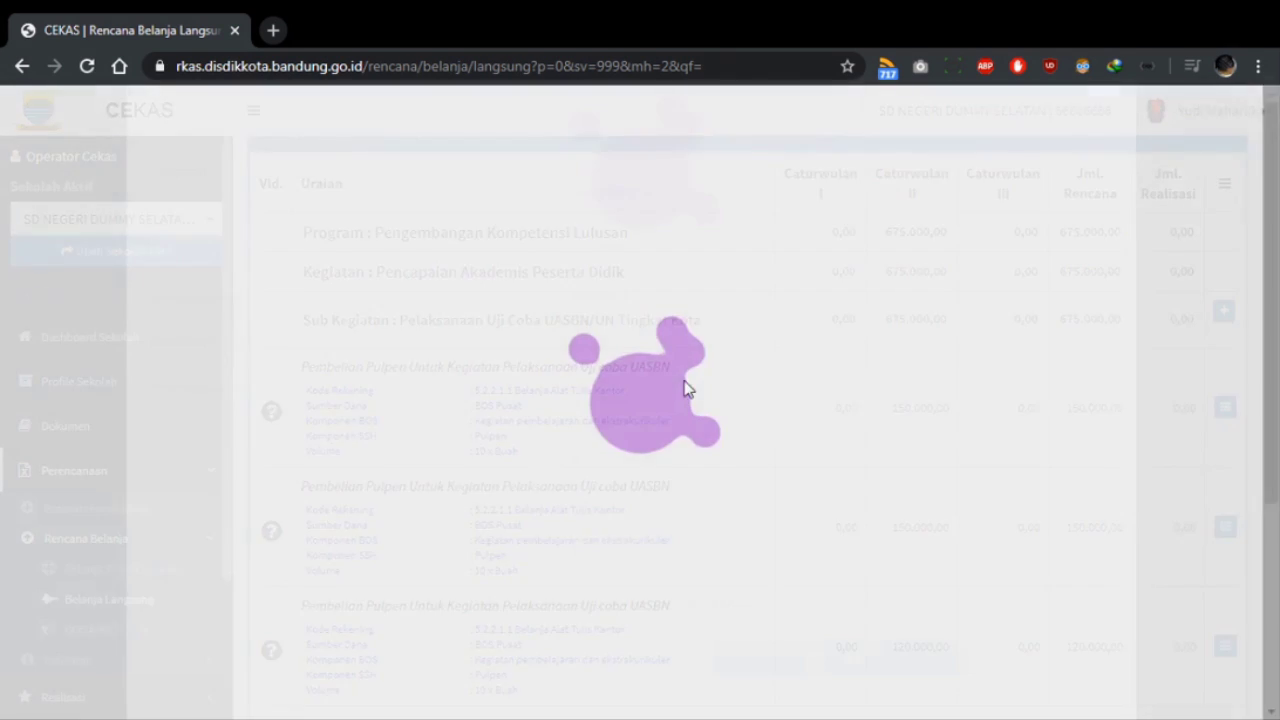
pyautogui.scroll(-2, 513, 262)
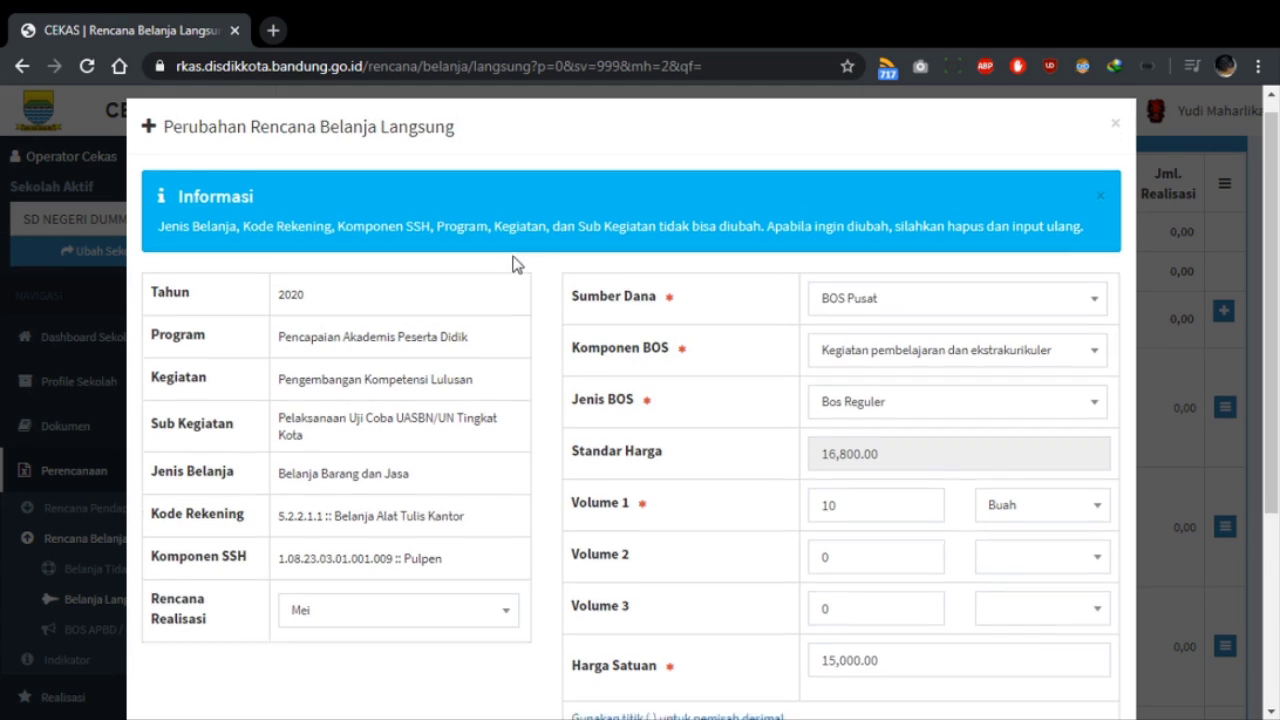
pyautogui.click(420, 538)
pyautogui.click(420, 538)
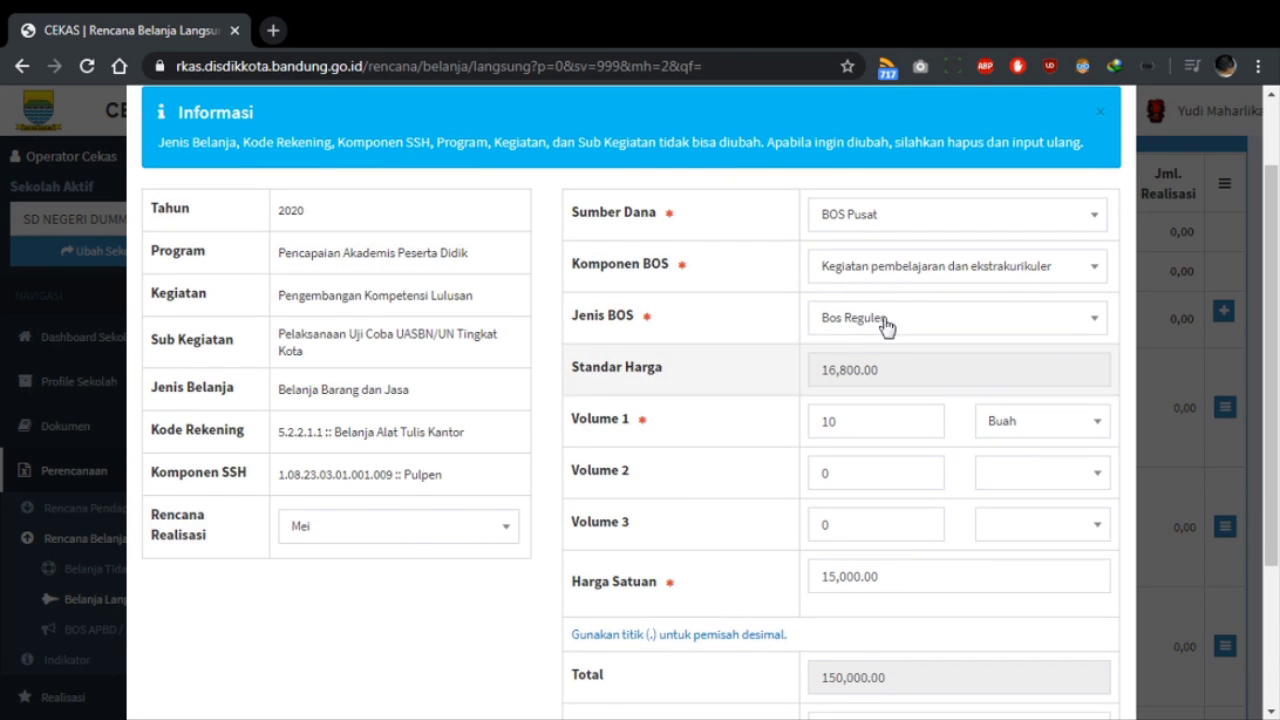
pyautogui.click(358, 543)
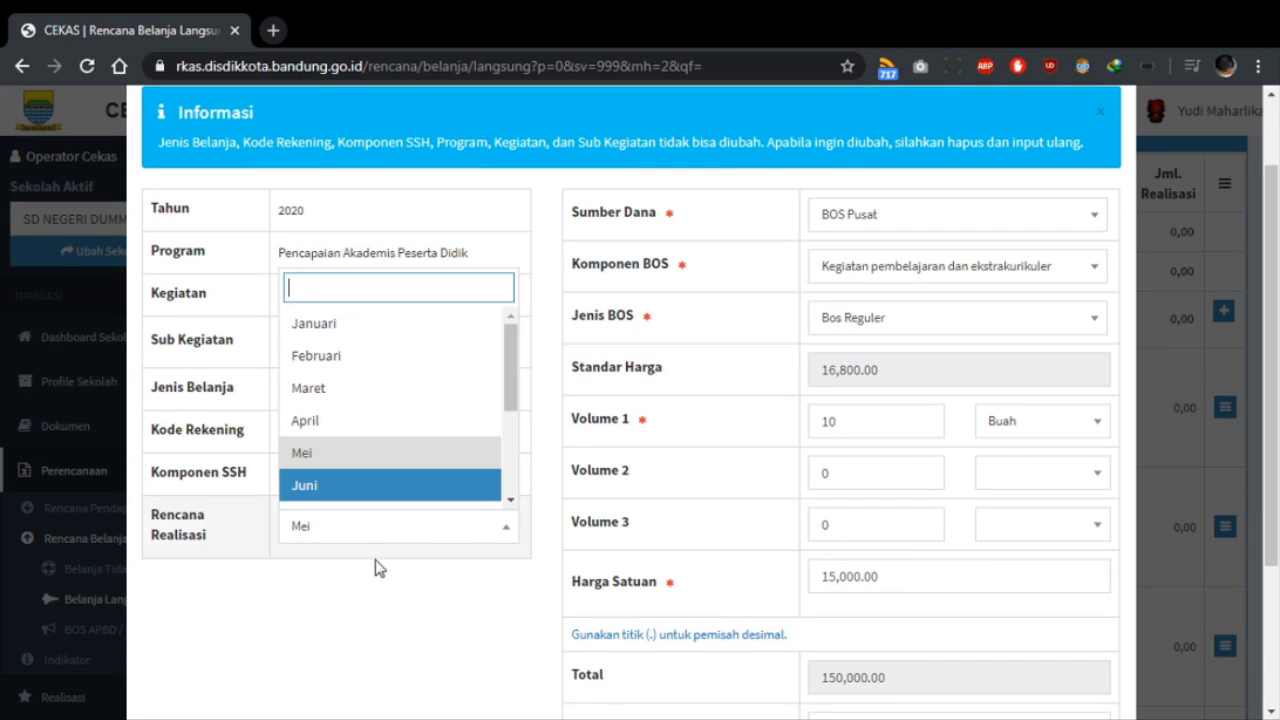
pyautogui.click(443, 531)
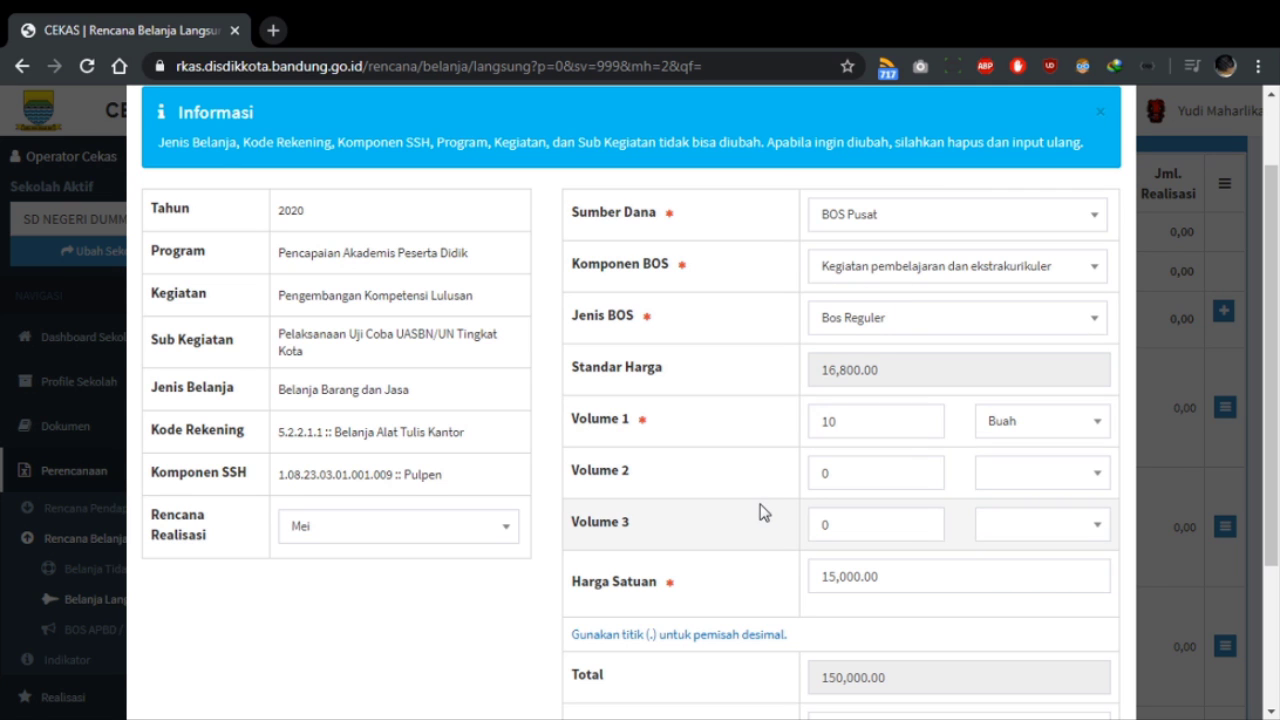
# Step: Examine the change form's fields, especially the fixed ones from Program and Kegiatan through Komponen SSH
pyautogui.scroll(-2, 900, 470)
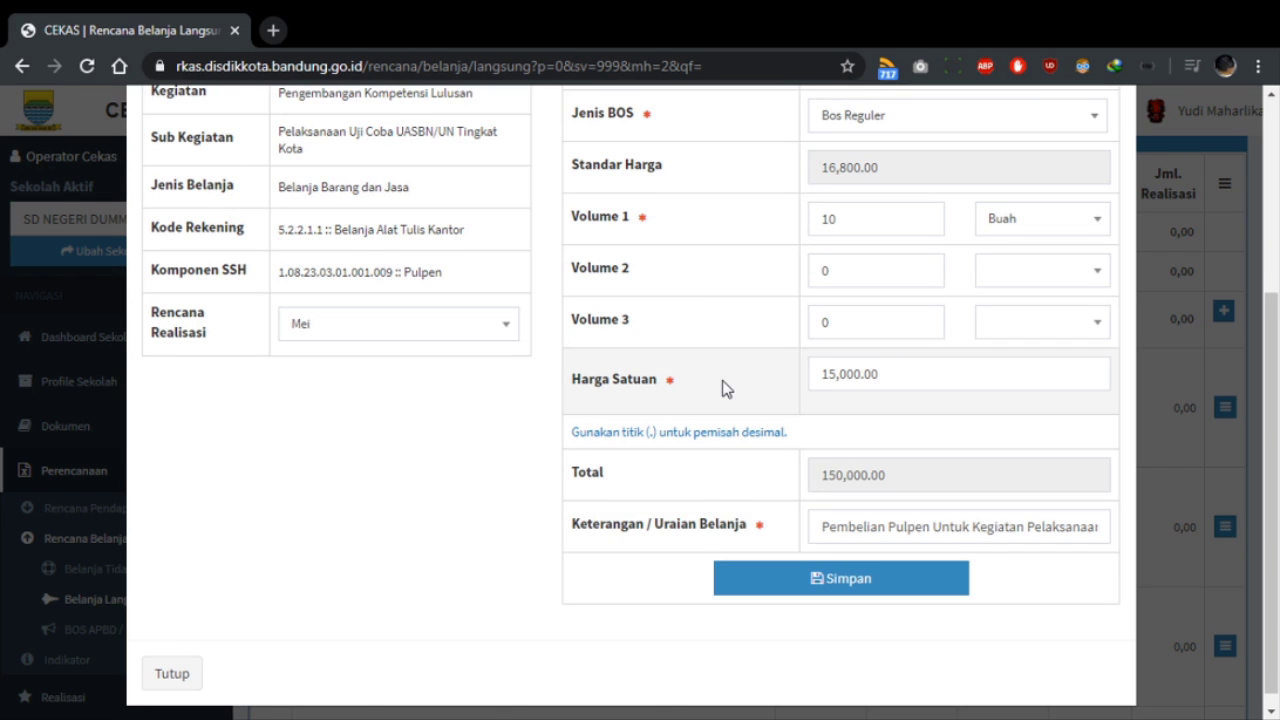
pyautogui.scroll(2, 723, 388)
pyautogui.doubleClick(183, 252)
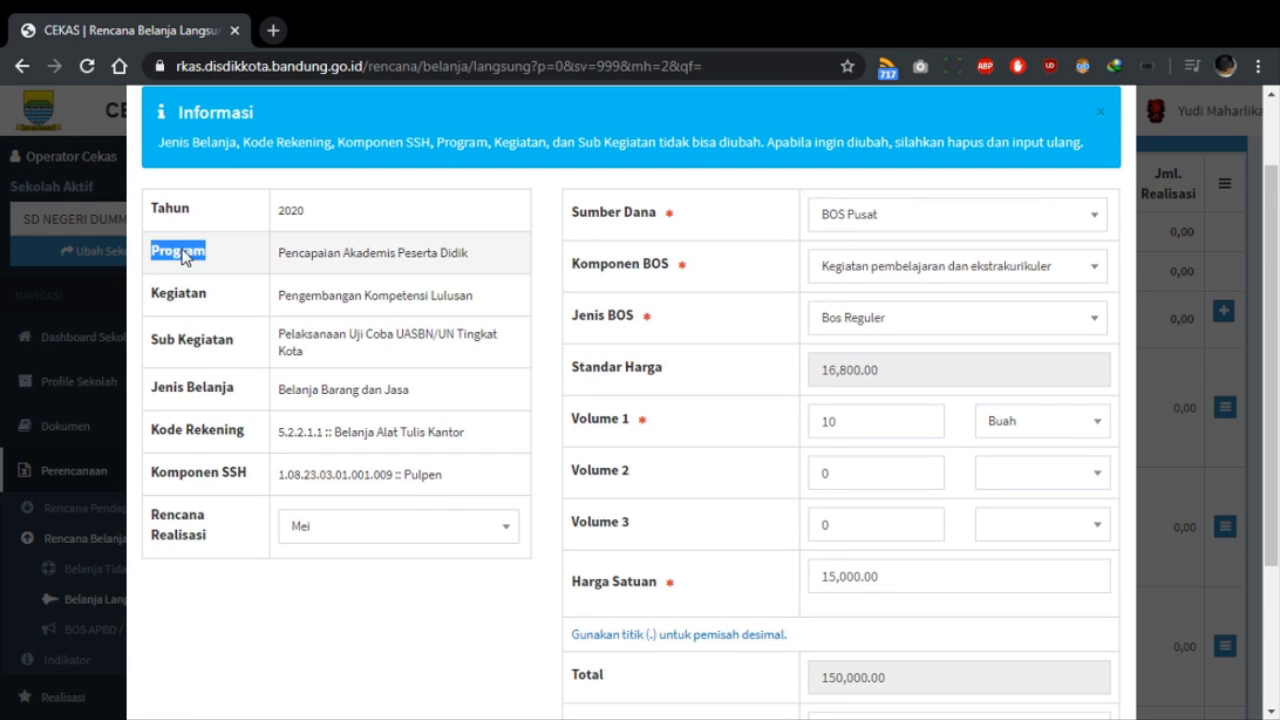
pyautogui.doubleClick(178, 293)
pyautogui.doubleClick(205, 341)
pyautogui.doubleClick(212, 389)
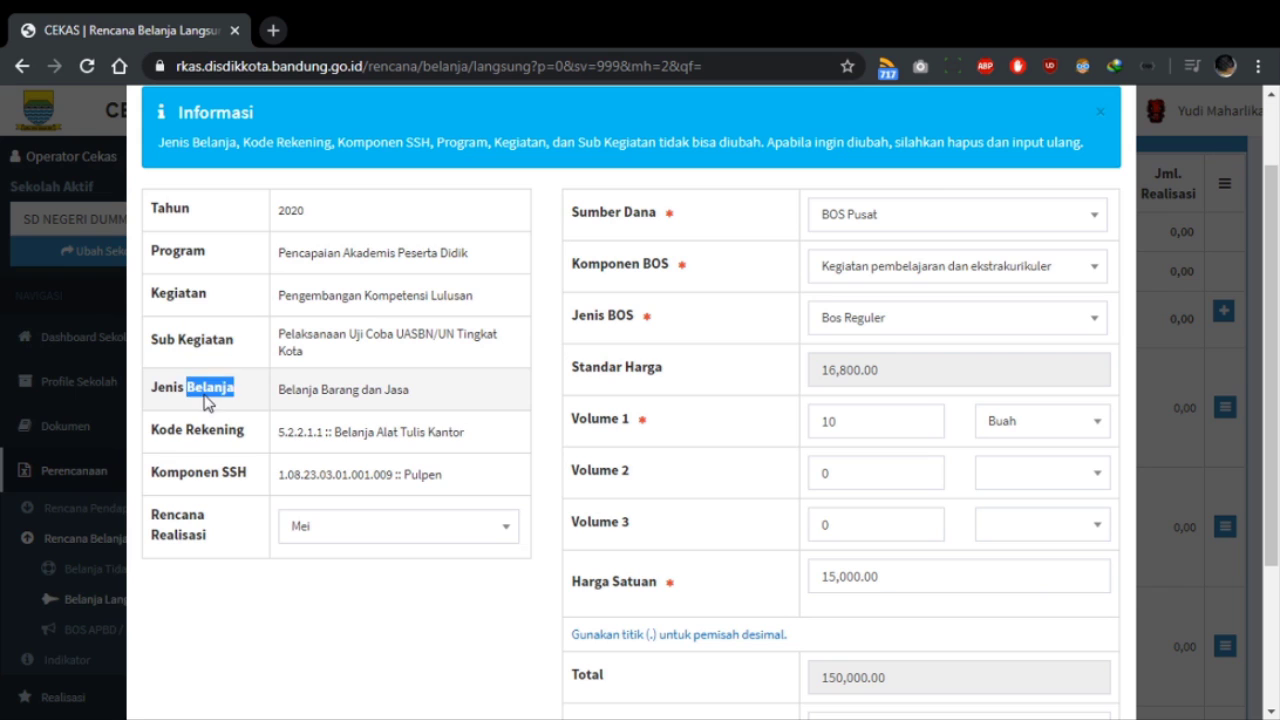
pyautogui.click(223, 442)
pyautogui.doubleClick(232, 472)
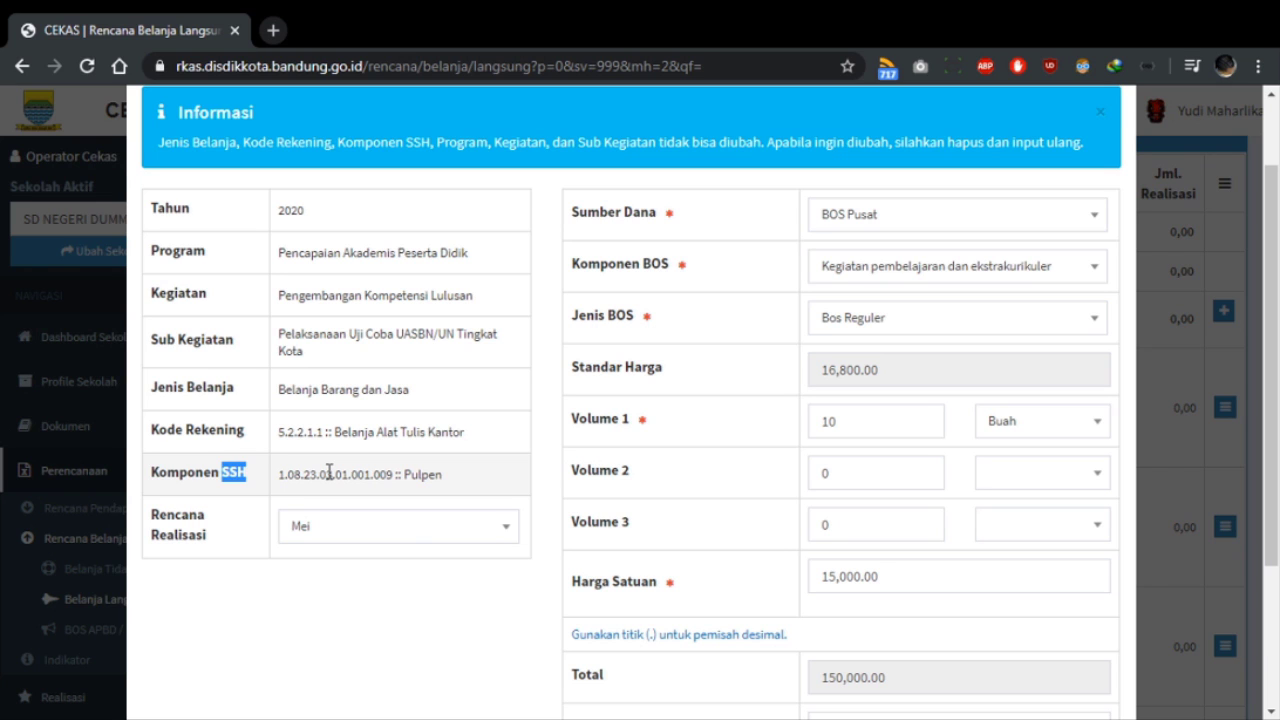
pyautogui.scroll(-2, 520, 440)
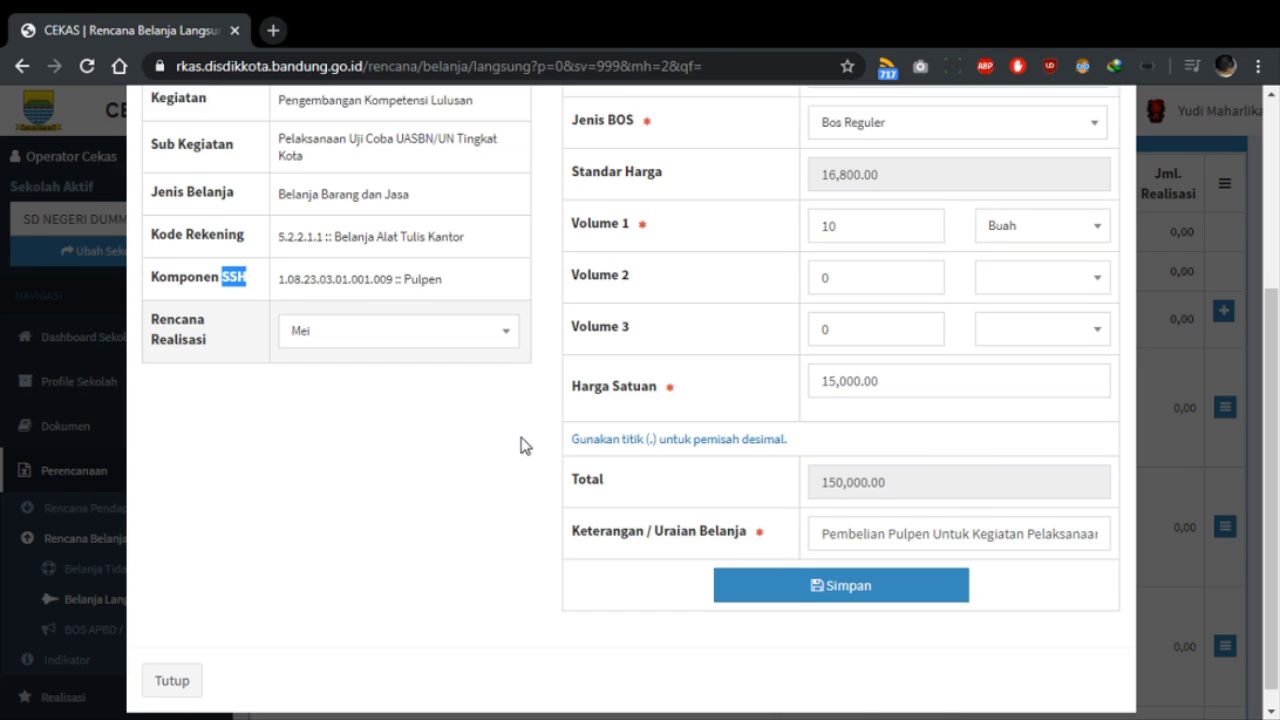
pyautogui.scroll(2, 383, 406)
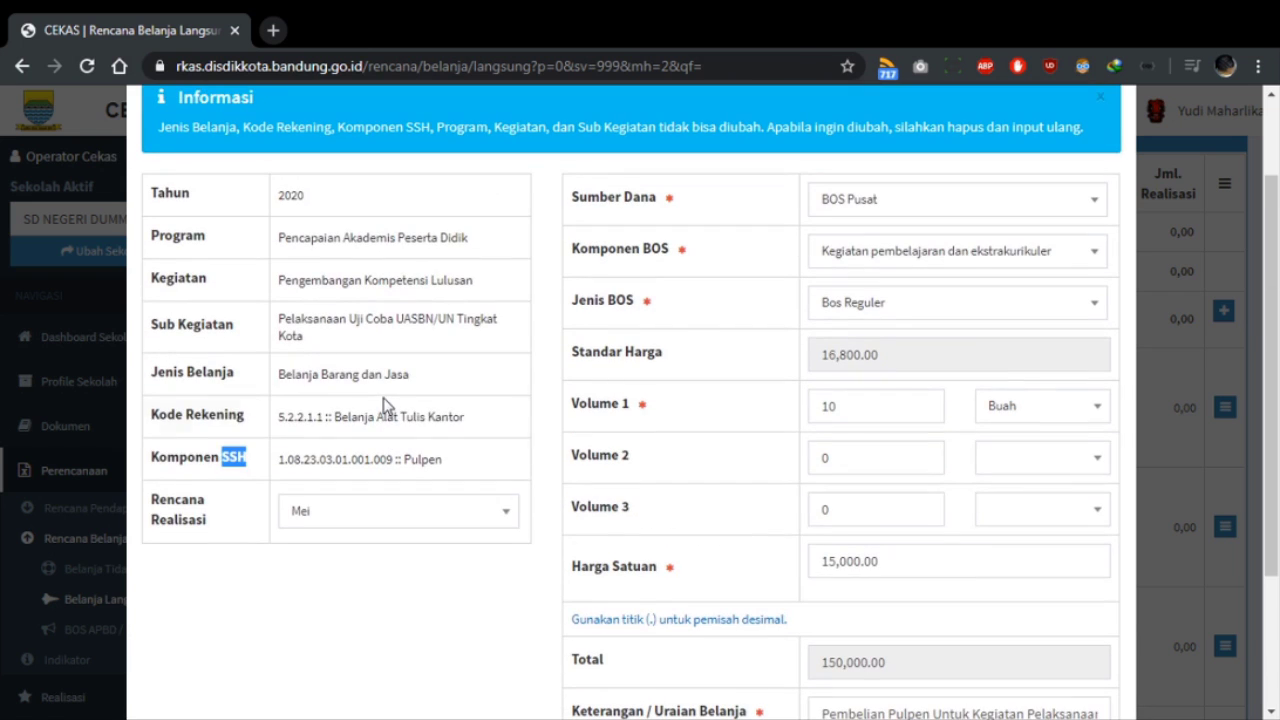
# Step: Set the Mei pen entry's Harga Satuan to 14,500 and save the change
pyautogui.doubleClick(925, 560)
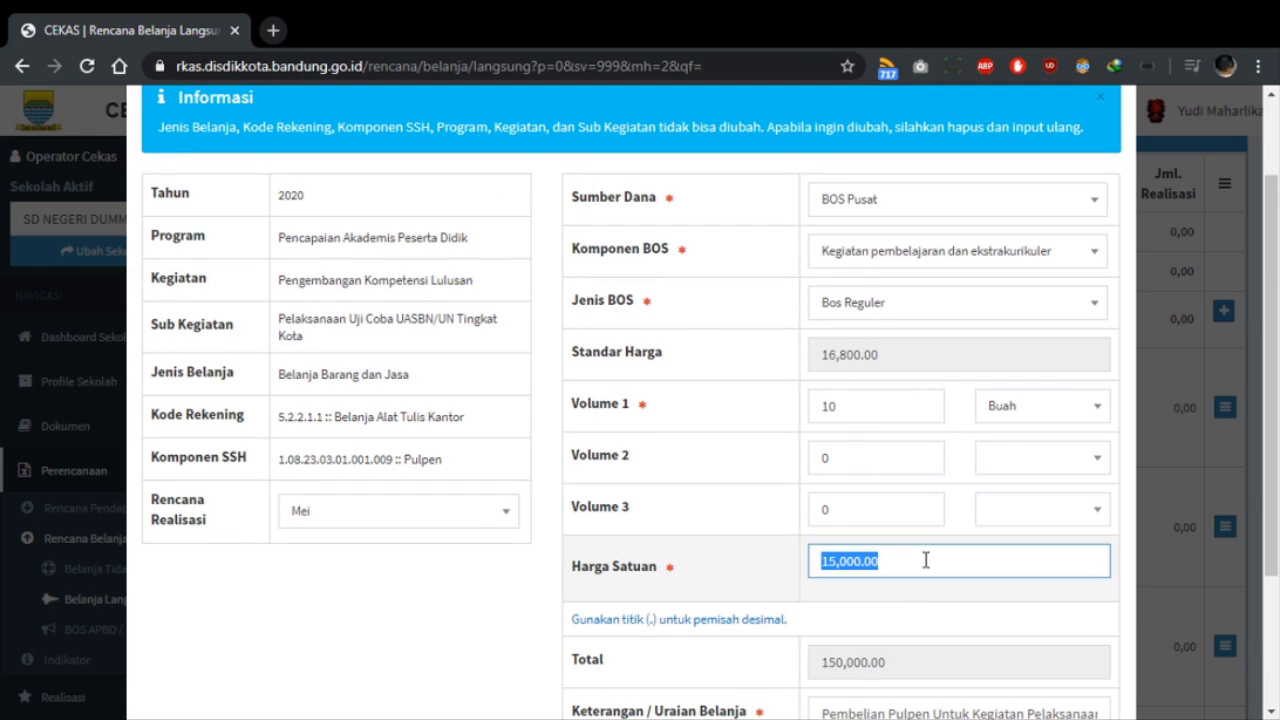
pyautogui.write('14500')
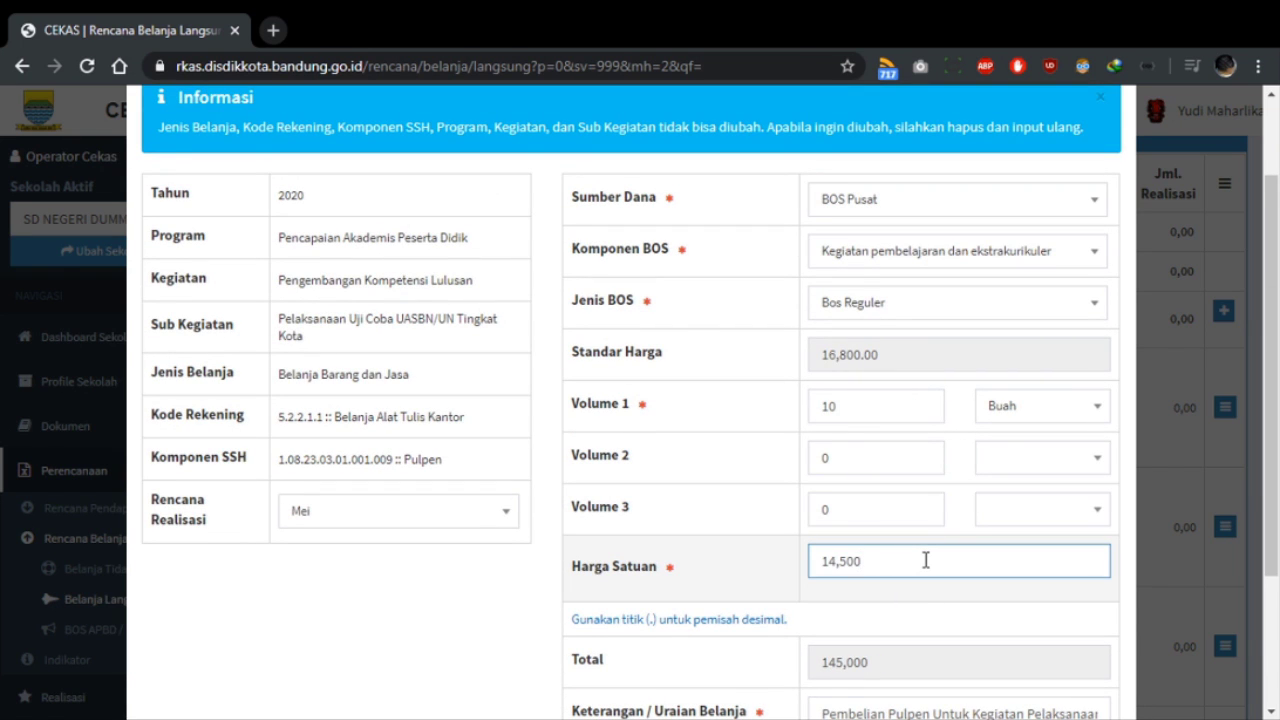
pyautogui.scroll(-2, 925, 560)
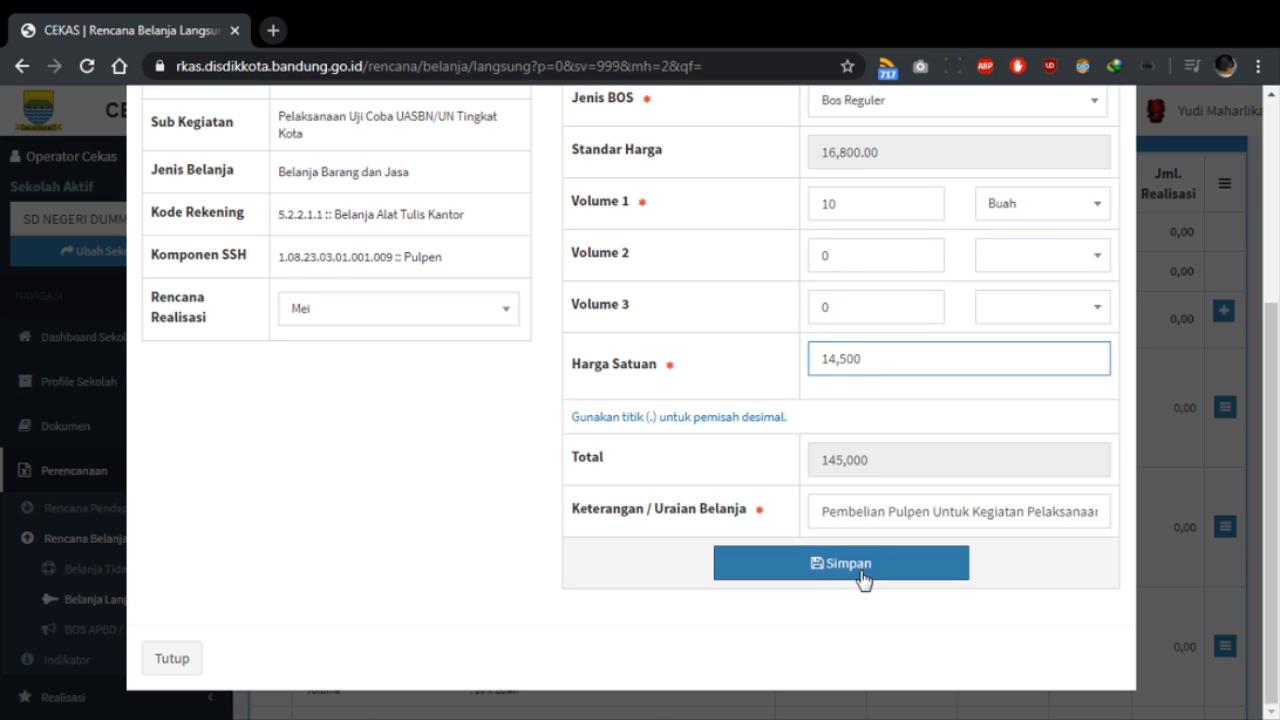
pyautogui.click(862, 578)
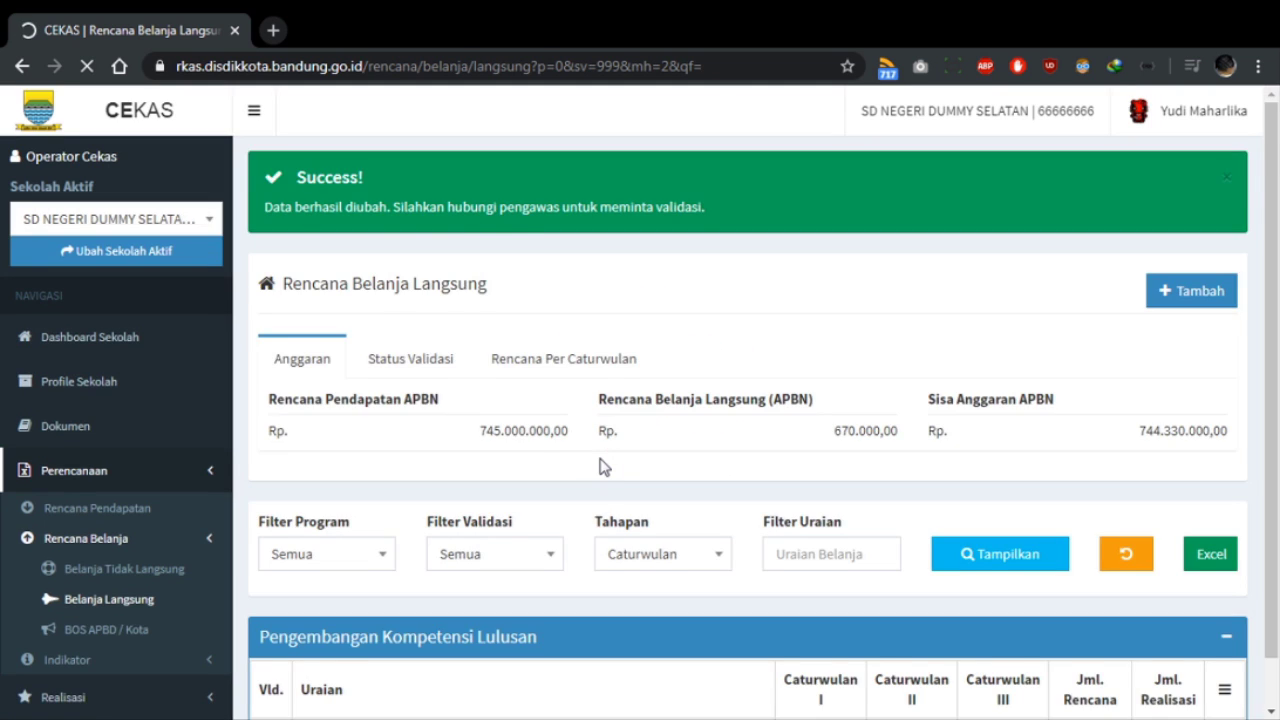
# Step: Delete the second pen entry under Pelaksanaan Uji Coba UASBN/UN Tingkat Kota and confirm its removal
pyautogui.scroll(-15, 600, 466)
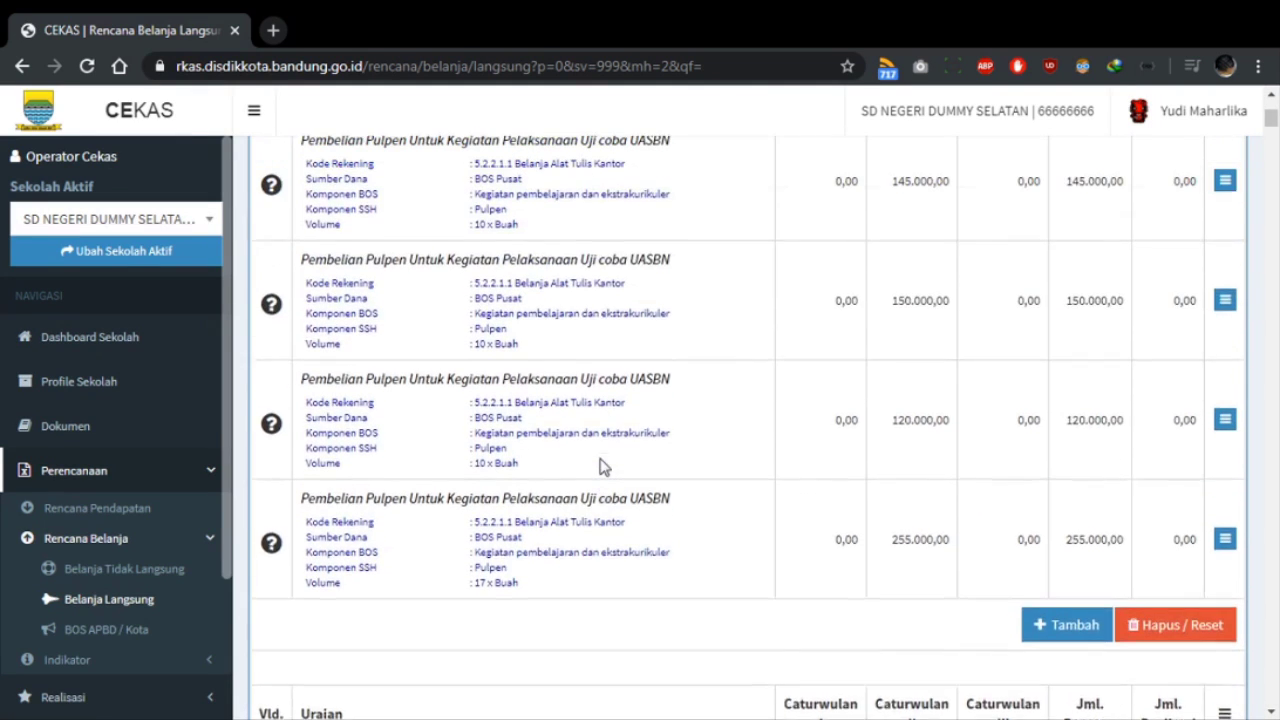
pyautogui.scroll(1, 860, 506)
pyautogui.scroll(1, 1117, 331)
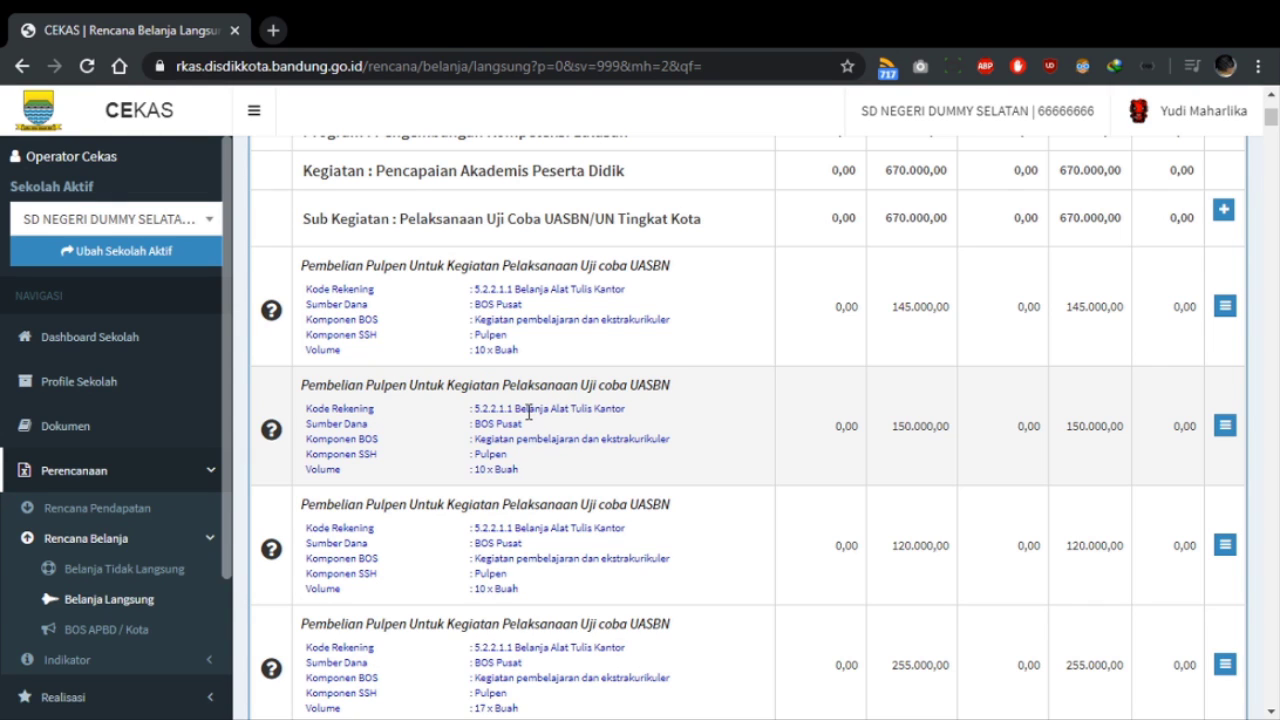
pyautogui.click(1223, 432)
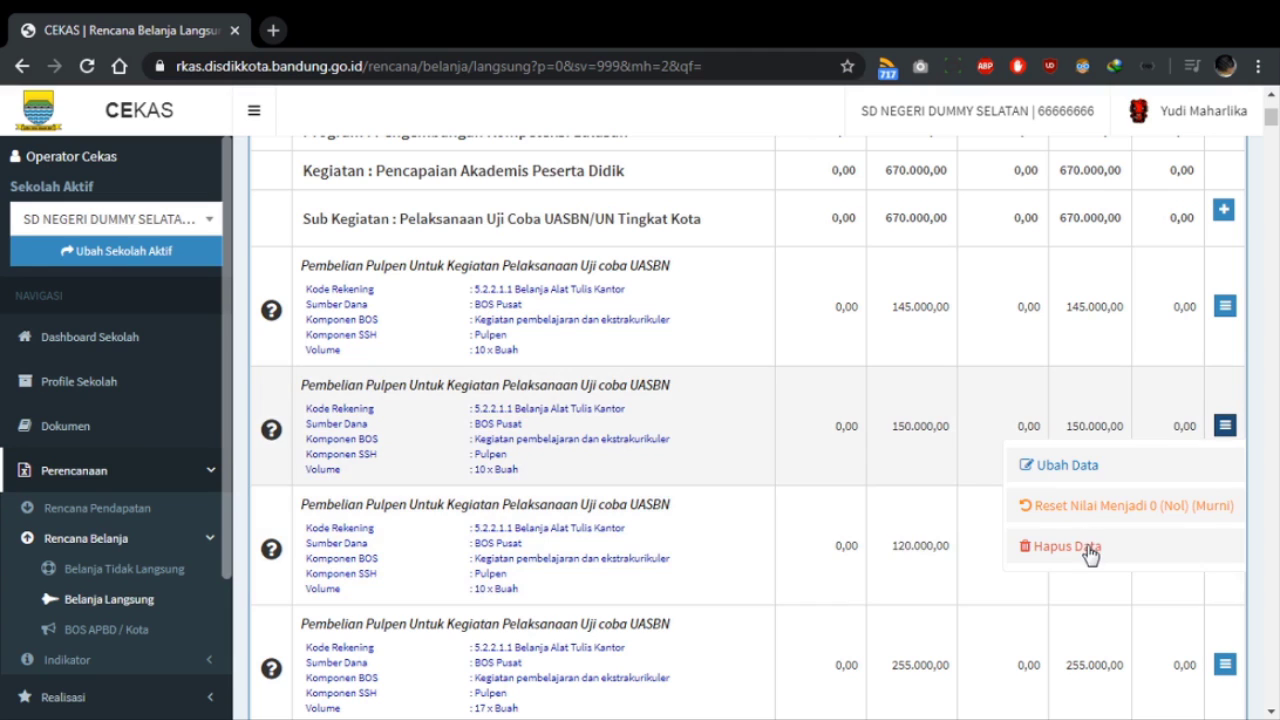
pyautogui.click(1088, 549)
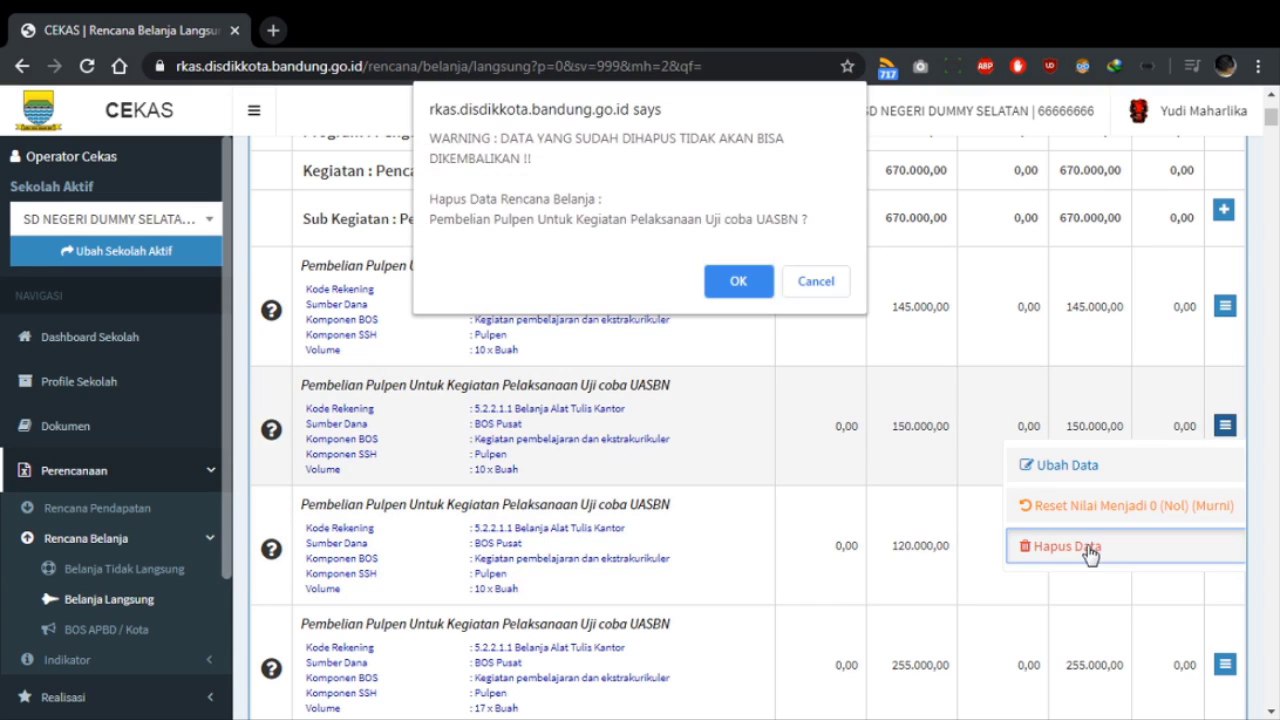
pyautogui.click(738, 282)
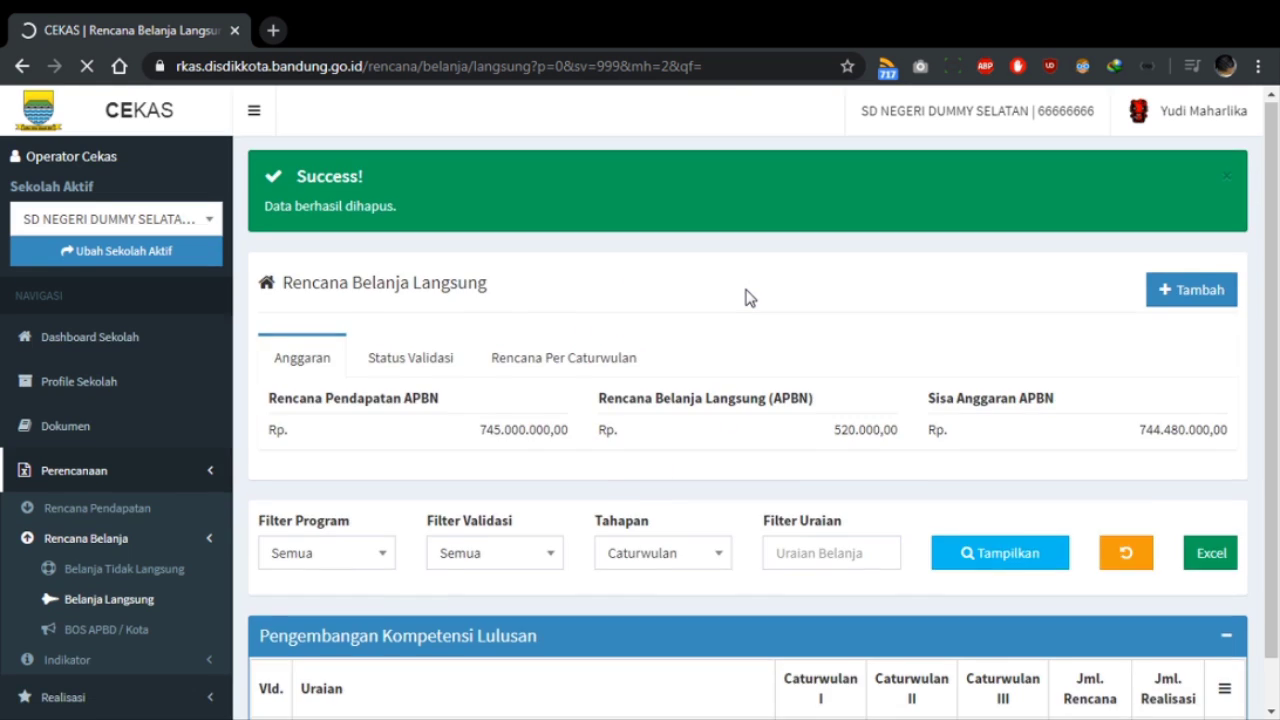
# Step: Start another plan under Pelaksanaan Uji Coba UASBN/UN Tingkat Kota, with component Kegiatan pembelajaran dan ekstrakurikuler and Jenis Belanja Belanja Barang dan Jasa
pyautogui.scroll(-7, 745, 298)
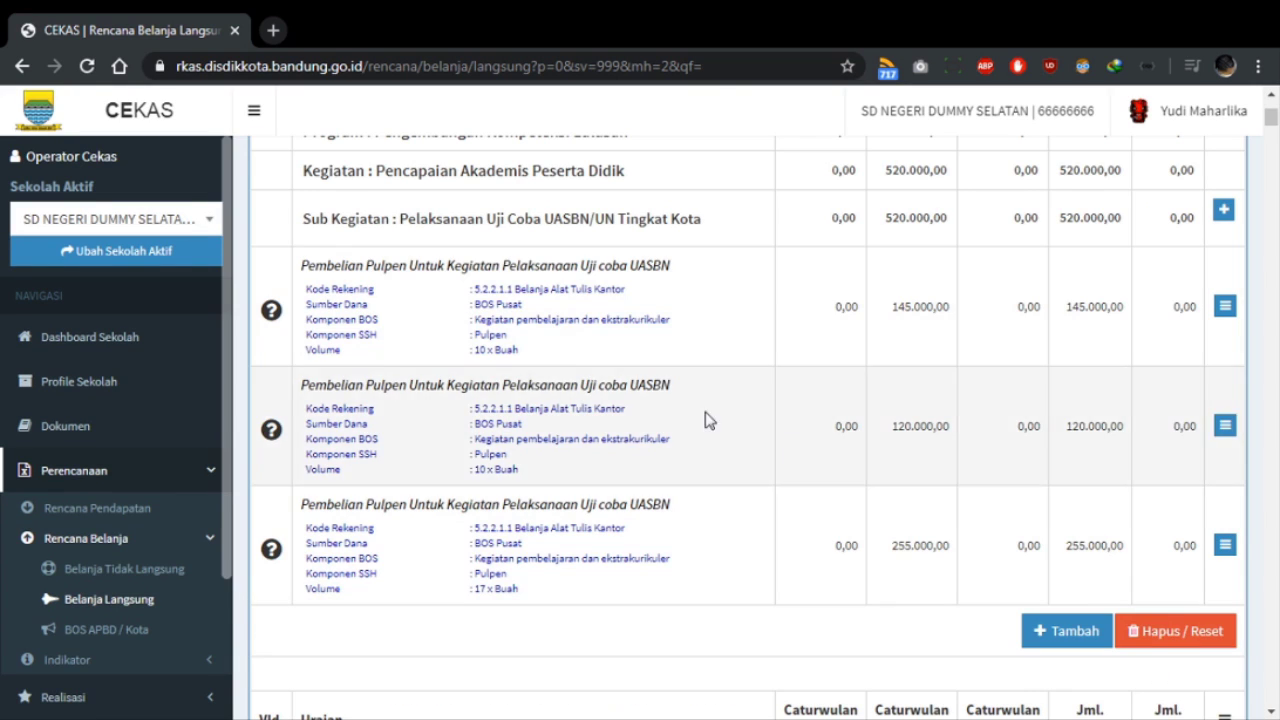
pyautogui.scroll(4, 814, 400)
pyautogui.scroll(-3, 947, 355)
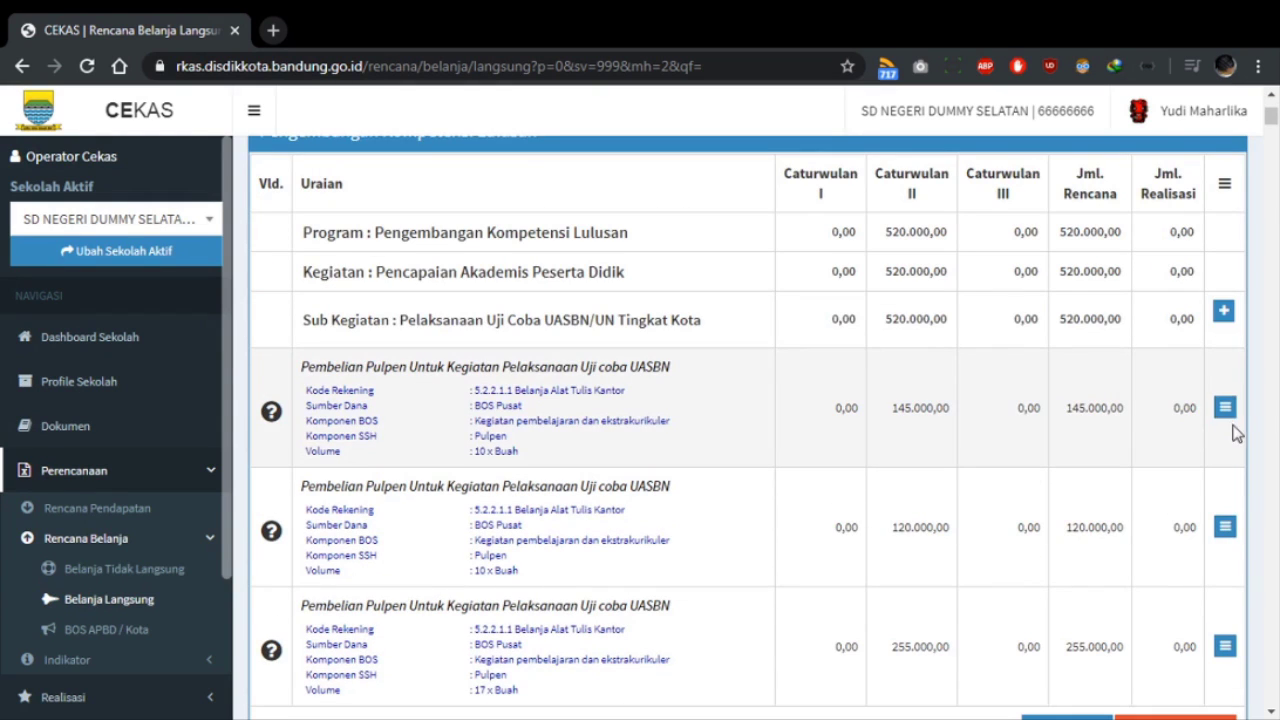
pyautogui.click(1223, 313)
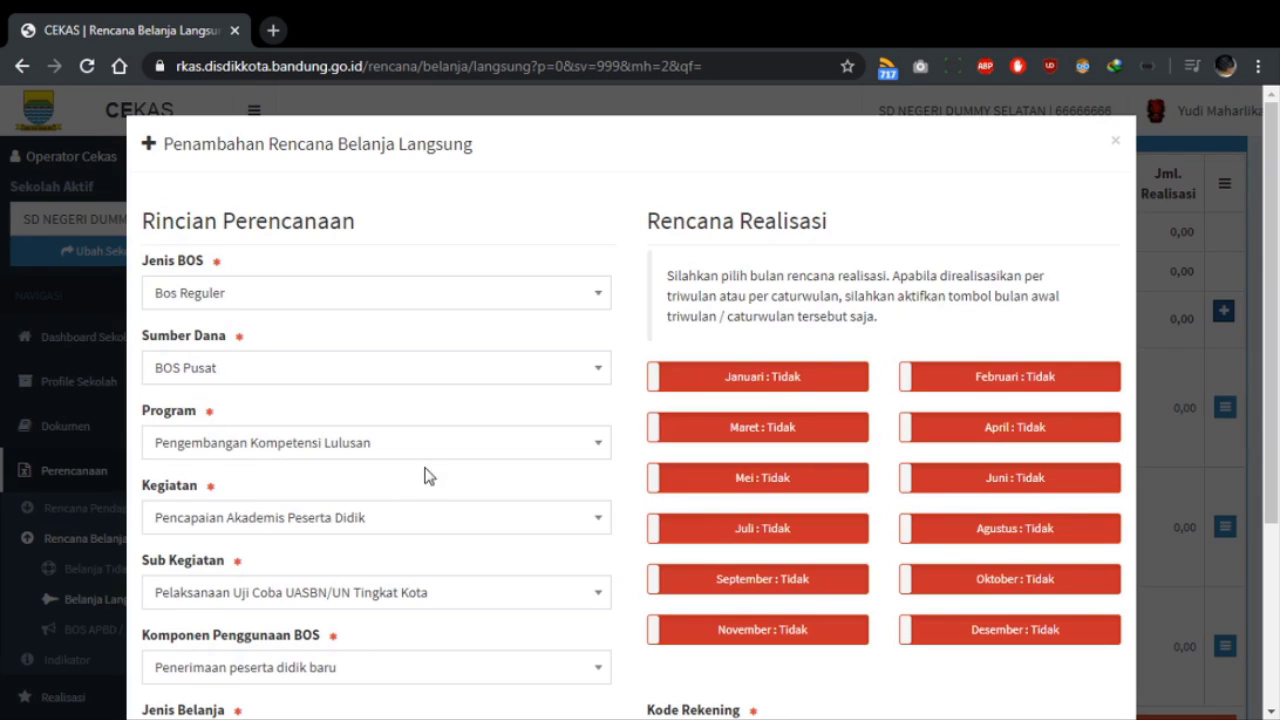
pyautogui.scroll(-3, 508, 443)
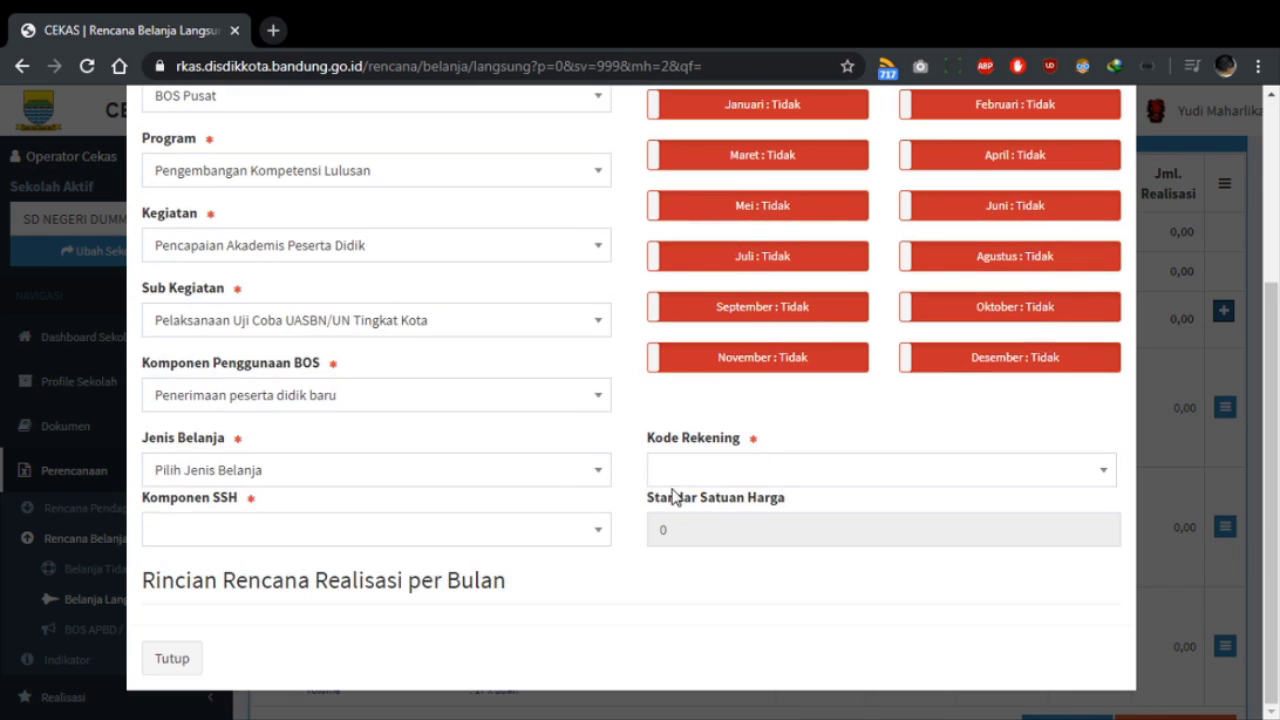
pyautogui.click(494, 395)
pyautogui.click(406, 532)
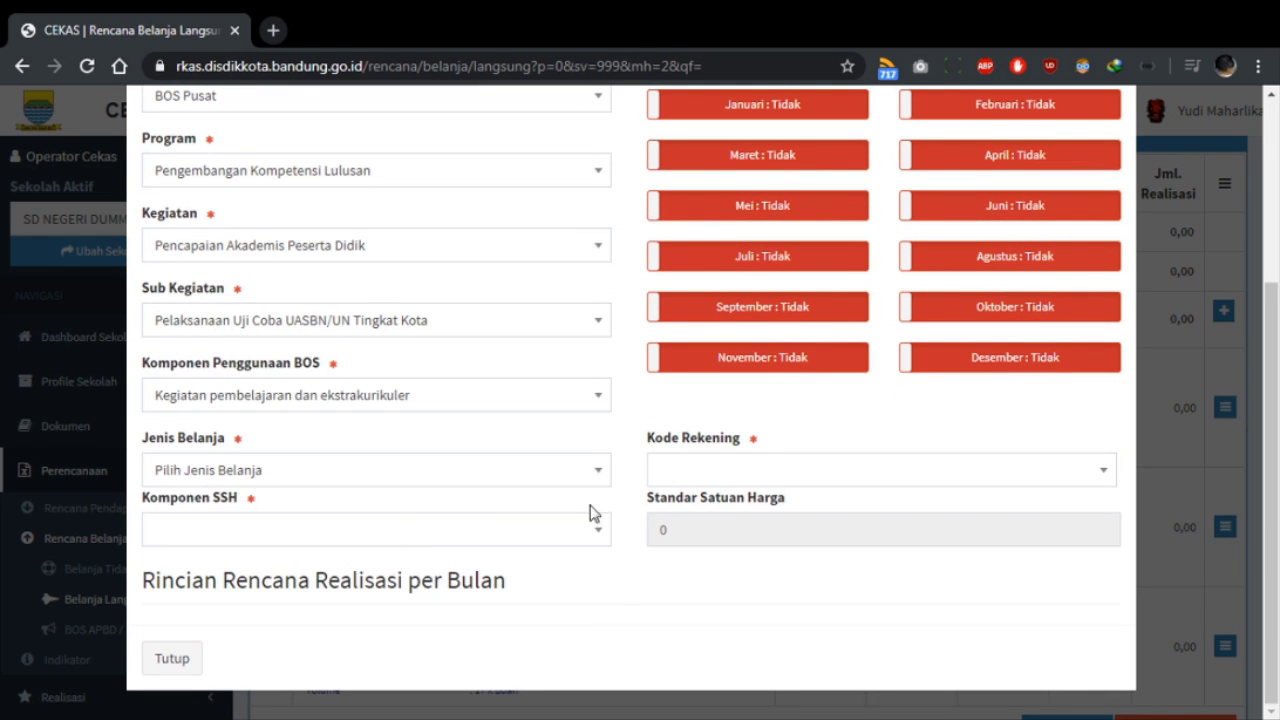
pyautogui.click(384, 475)
pyautogui.click(333, 606)
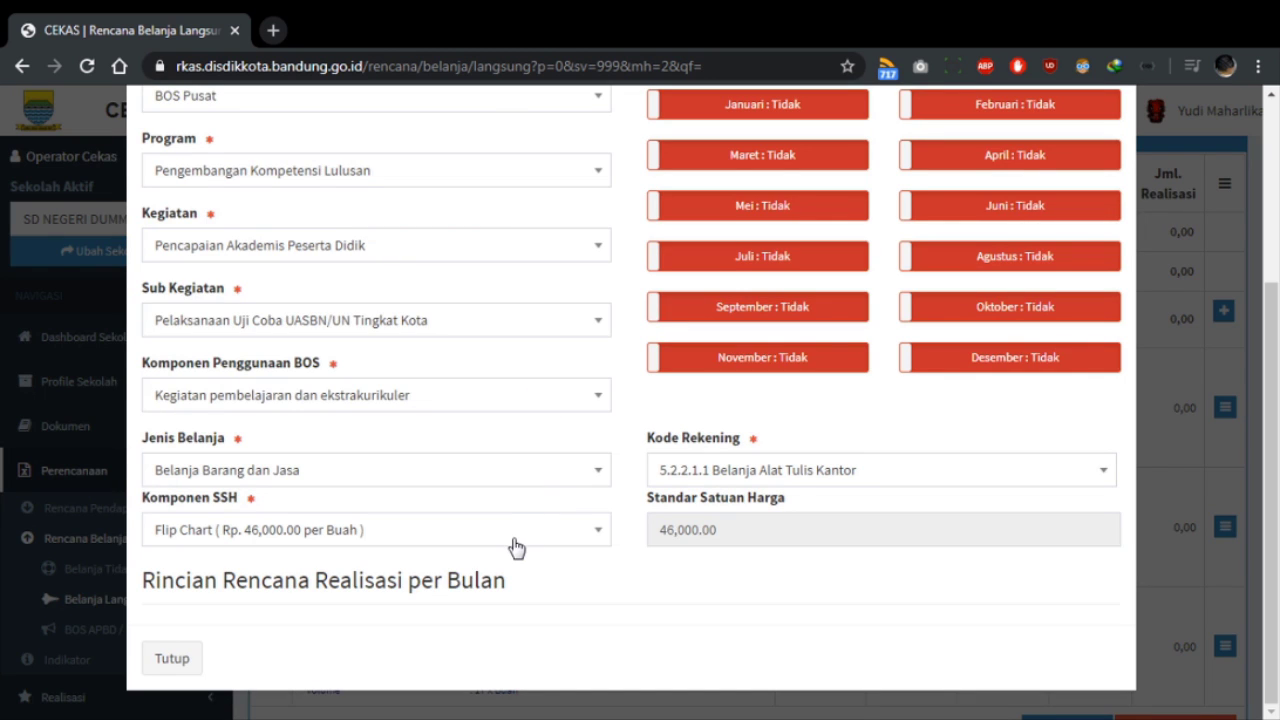
# Step: Choose Pulpen ( Rp. 35,000.00 per Pcs ) as the new plan's Komponen SSH
pyautogui.click(516, 549)
pyautogui.write('pulpen')
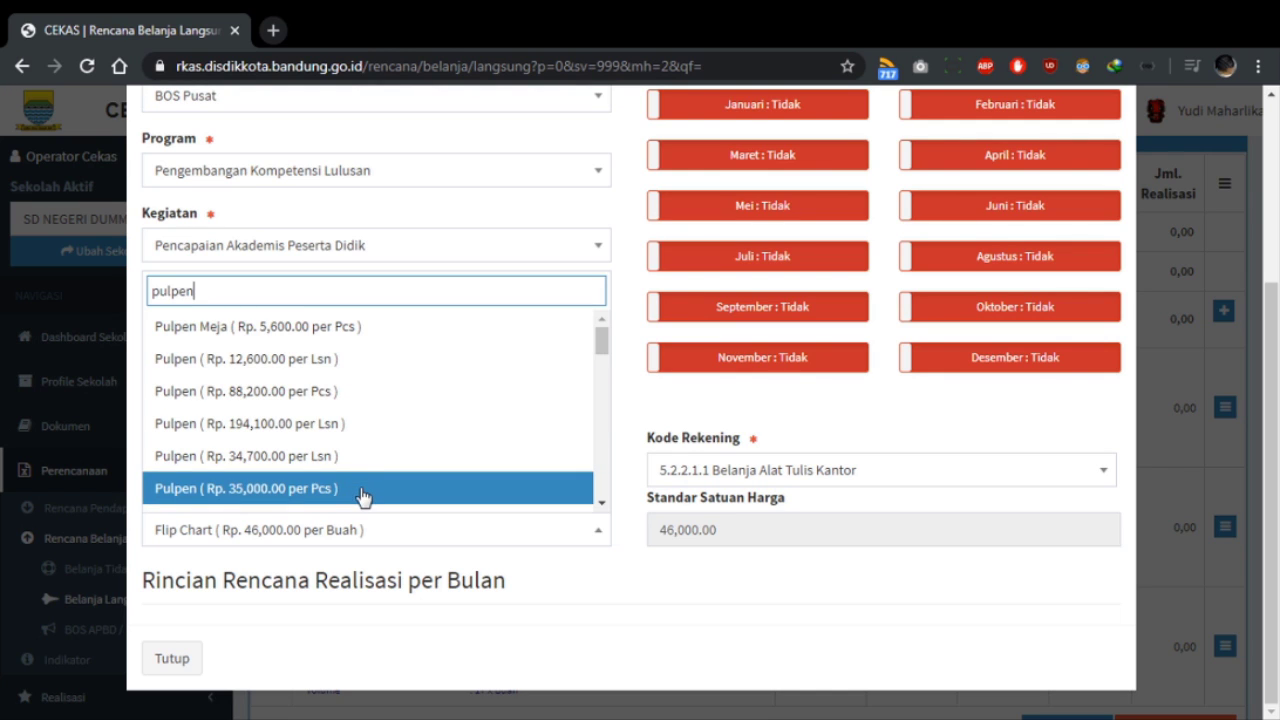
pyautogui.click(254, 490)
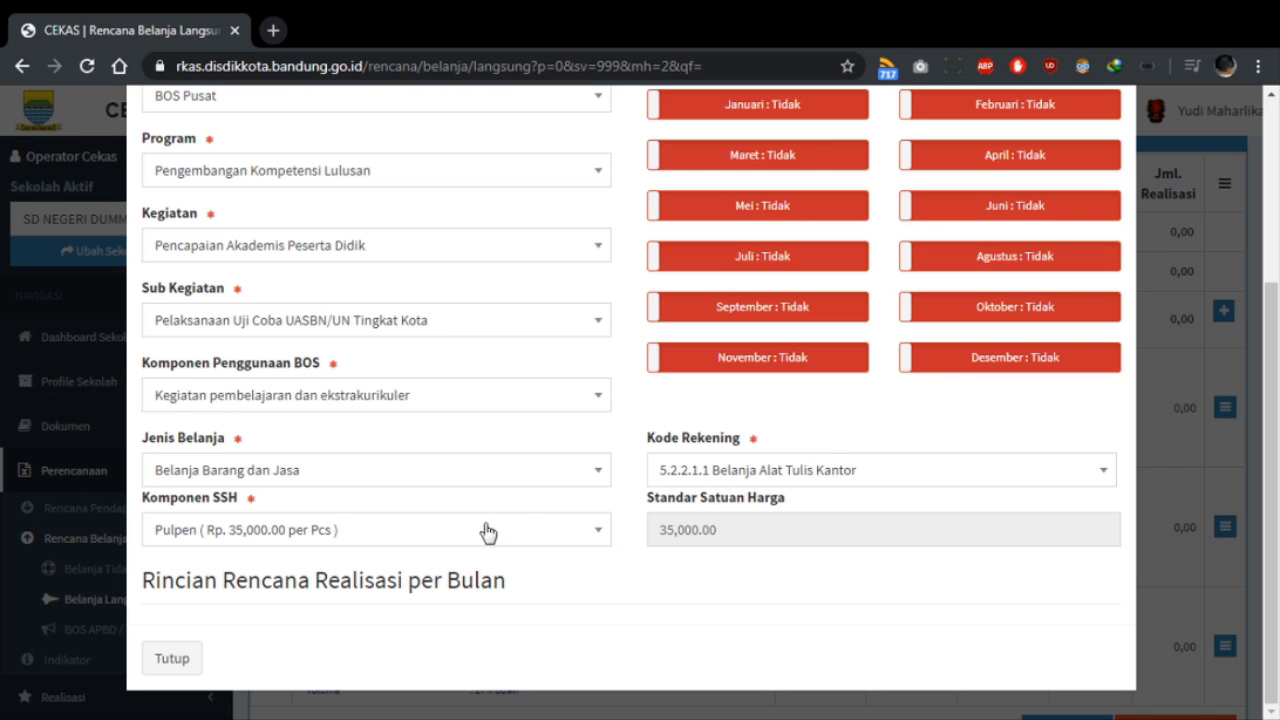
# Step: Leave the add form to review the existing pen entries under Pelaksanaan Uji Coba UASBN/UN Tingkat Kota, and reopen the form for that sub kegiatan
pyautogui.click(1174, 530)
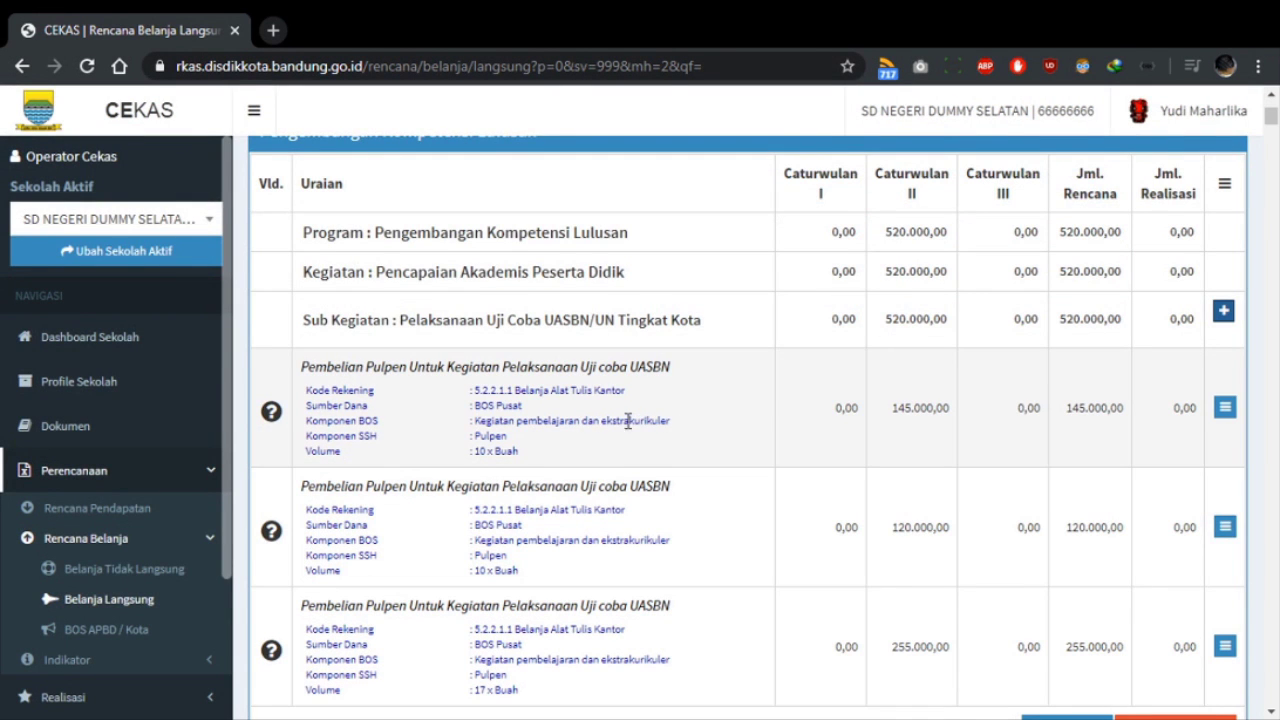
pyautogui.scroll(-1, 837, 449)
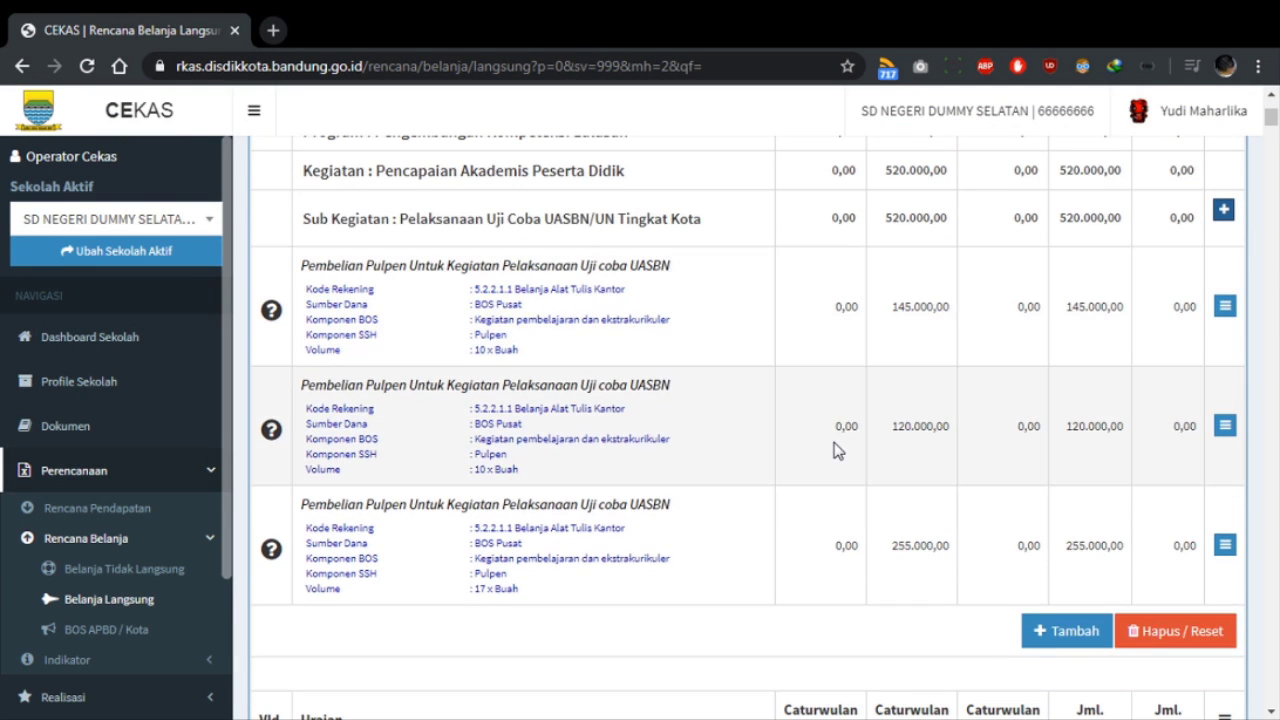
pyautogui.scroll(1, 837, 451)
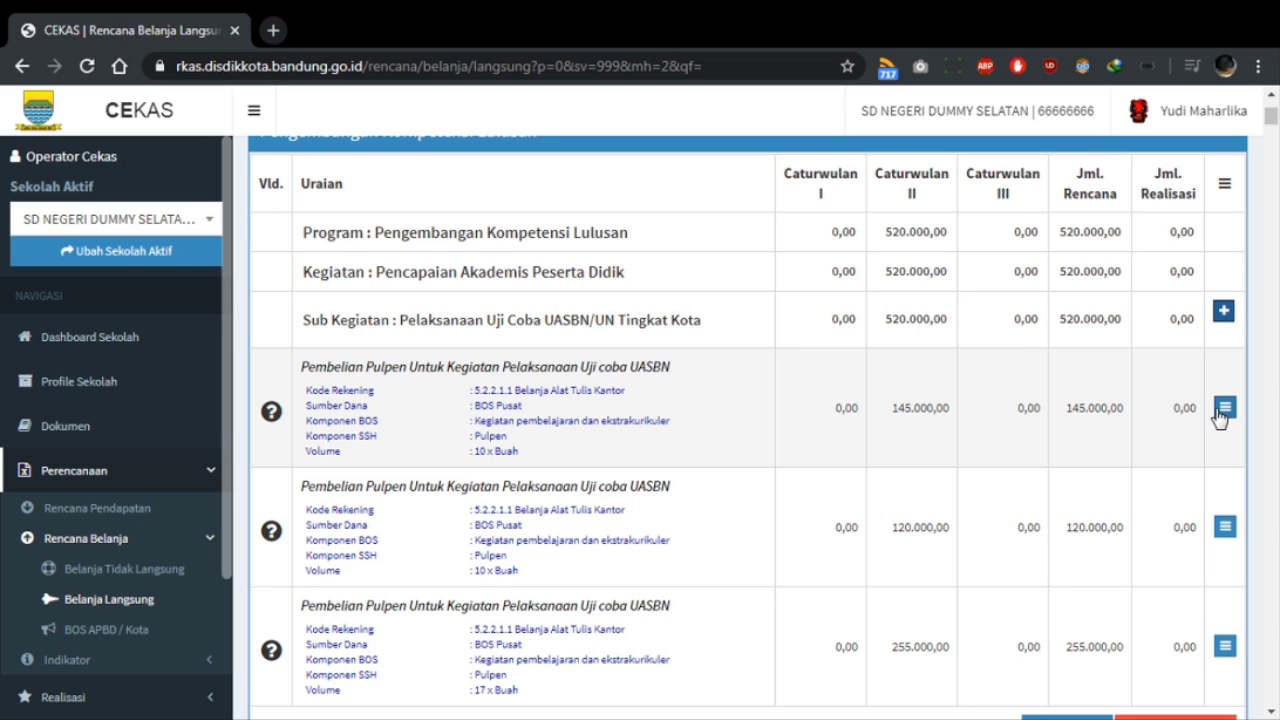
pyautogui.scroll(5, 1220, 418)
pyautogui.scroll(-5, 1080, 443)
pyautogui.click(1222, 313)
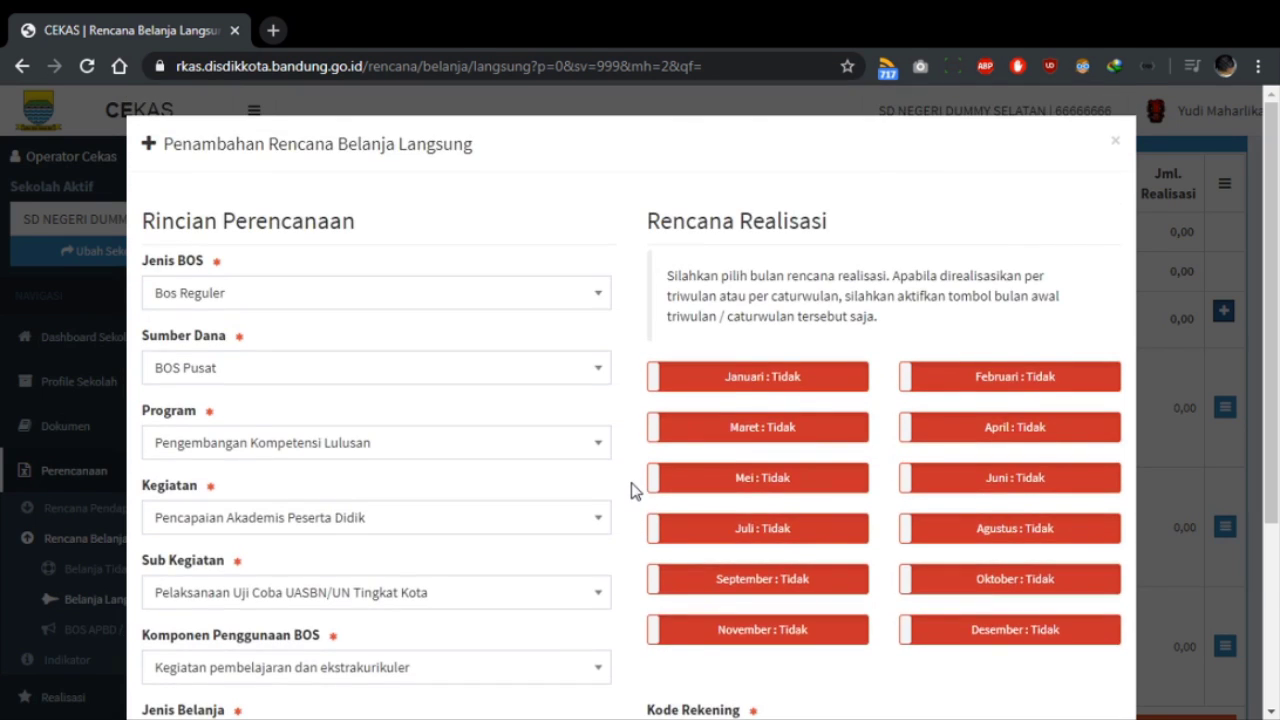
# Step: Set Juli as the plan's only realisation month, switching Agustus back to Tidak
pyautogui.scroll(-2, 631, 491)
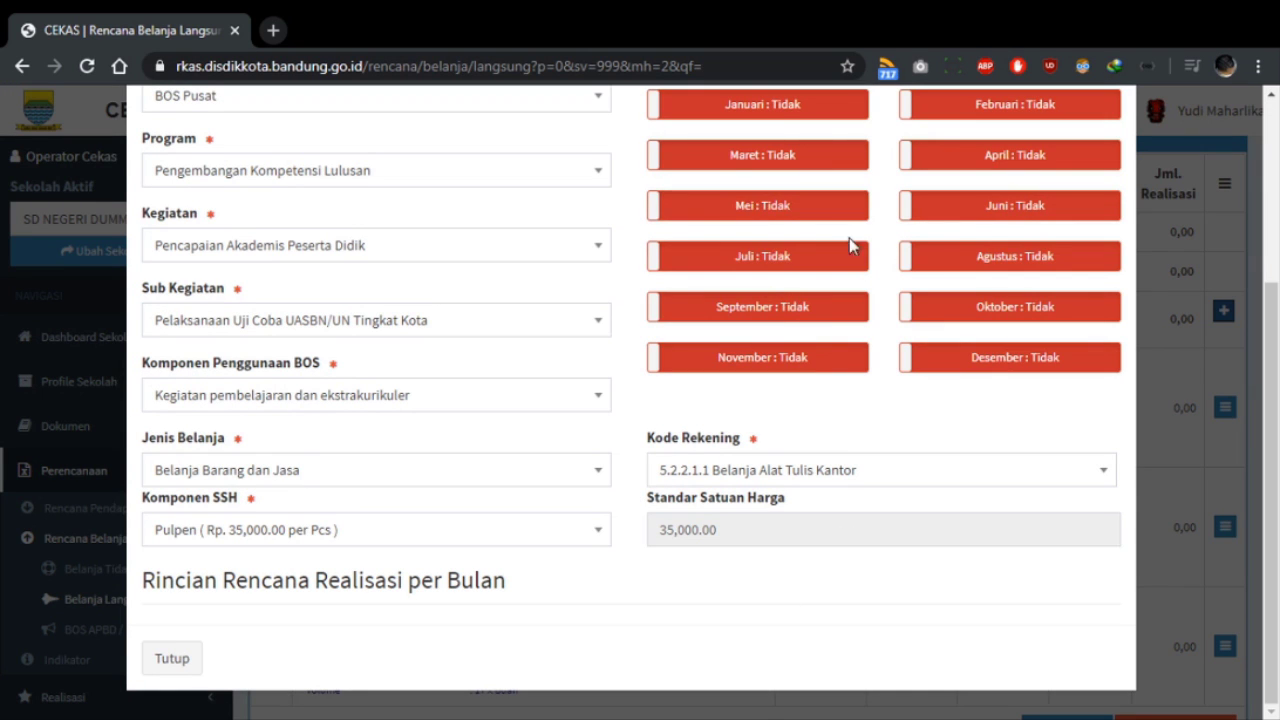
pyautogui.click(1000, 262)
pyautogui.click(762, 258)
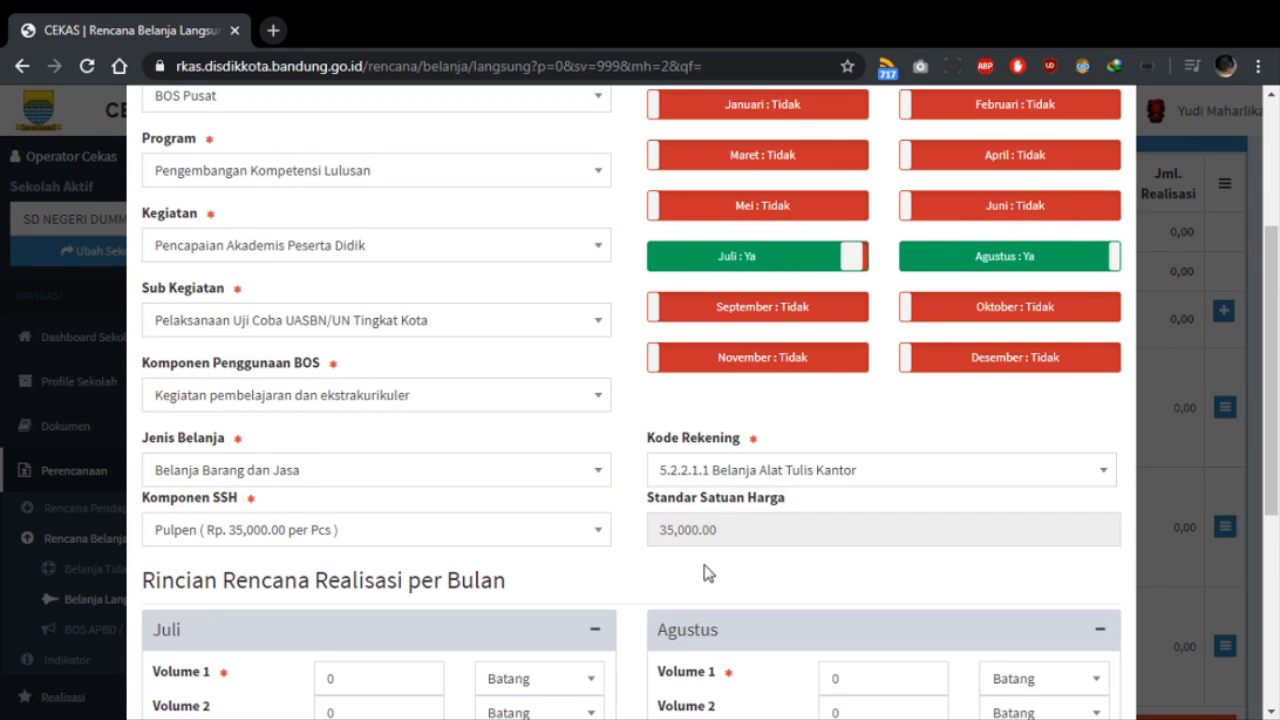
pyautogui.scroll(-4, 634, 540)
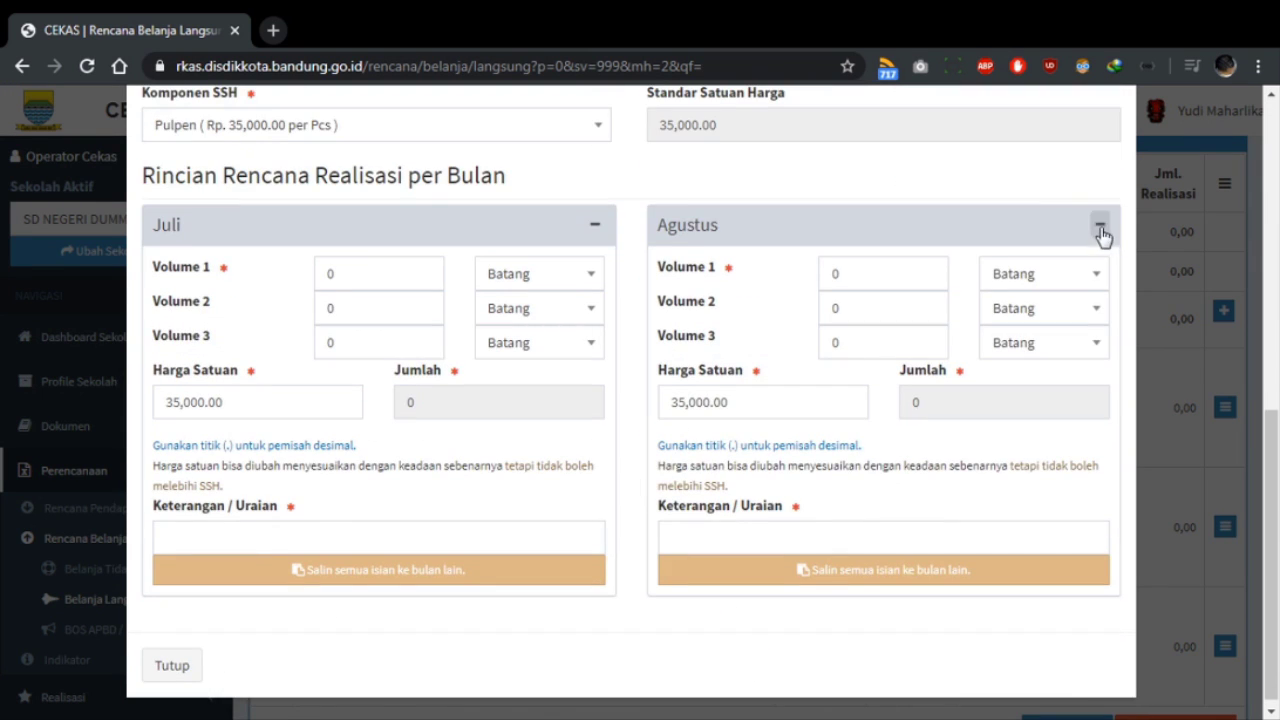
pyautogui.scroll(2, 970, 270)
pyautogui.scroll(4, 970, 270)
pyautogui.click(1004, 259)
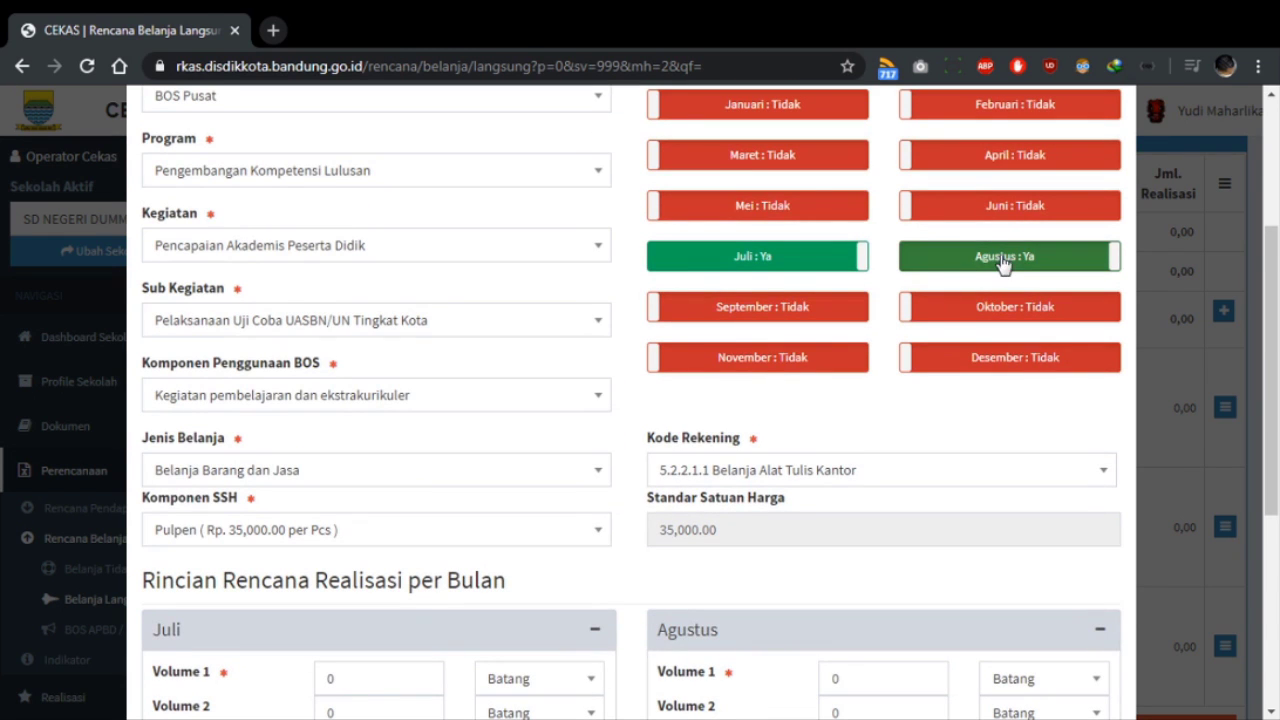
# Step: Fill in the Juli details with Volume 1 of 13 Buah and a Harga Satuan of 30,000
pyautogui.scroll(-5, 352, 492)
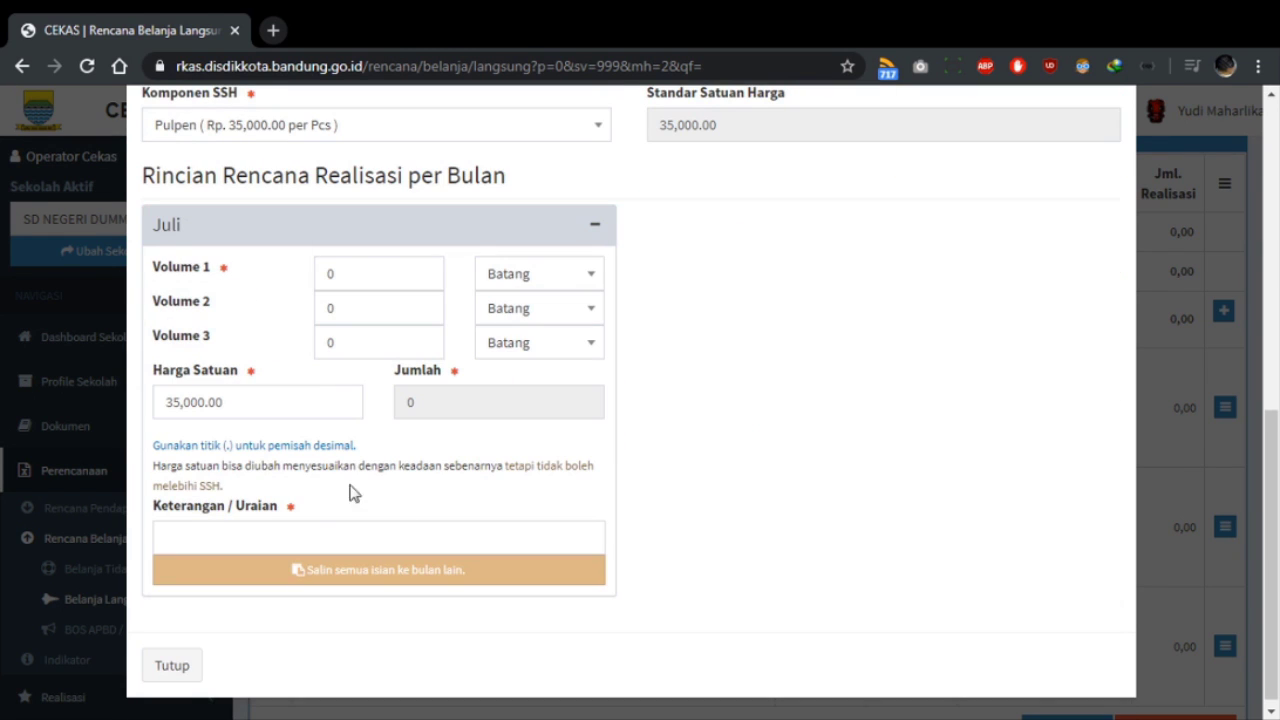
pyautogui.click(390, 275)
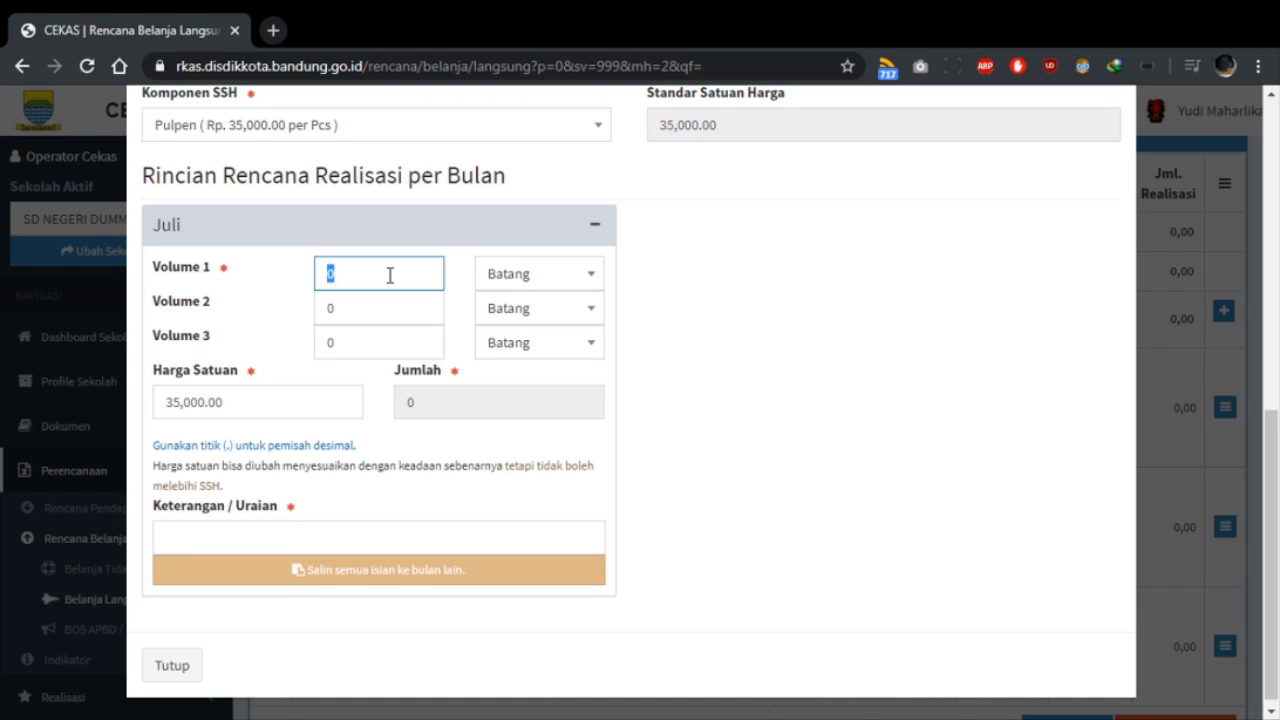
pyautogui.write('13')
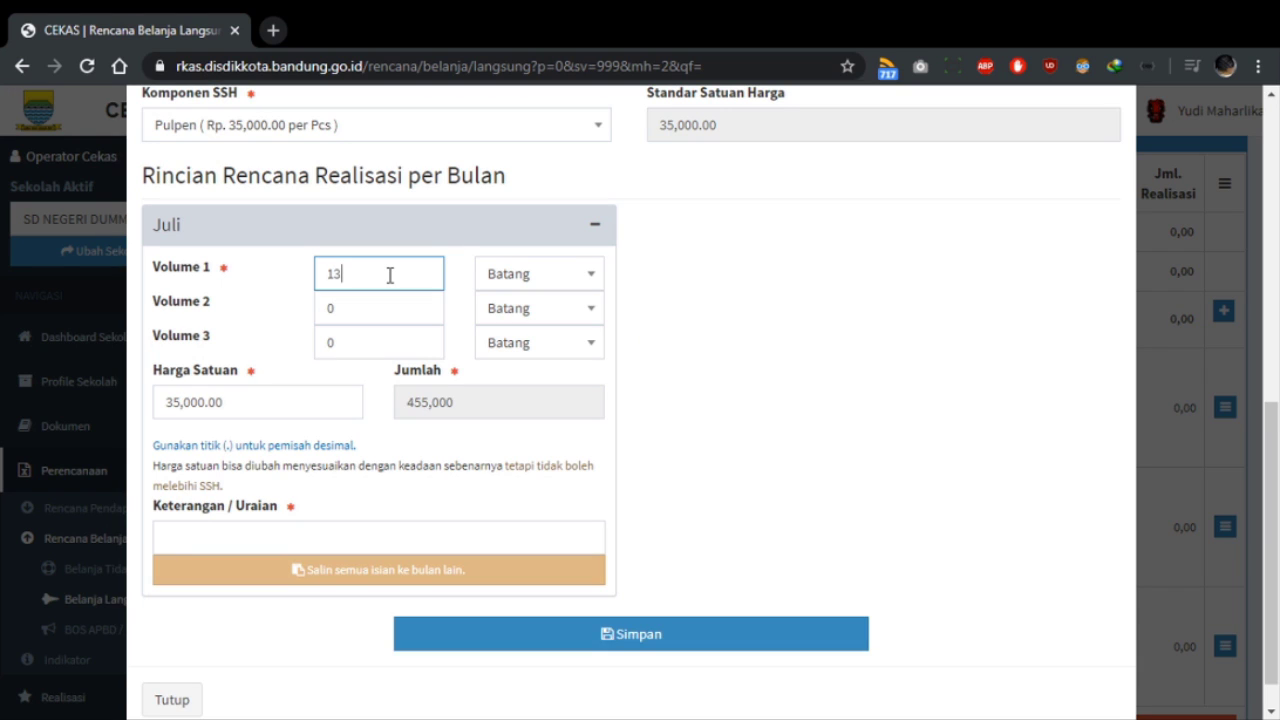
pyautogui.click(530, 288)
pyautogui.write('Buah')
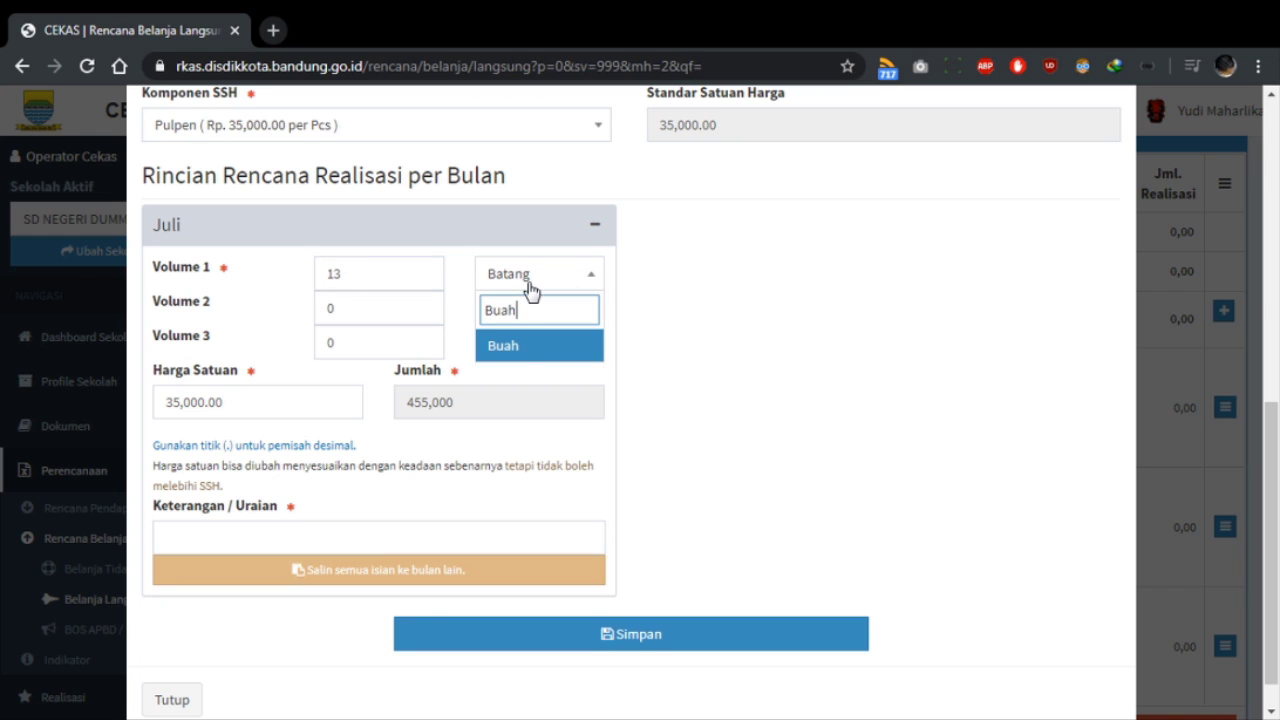
pyautogui.click(523, 347)
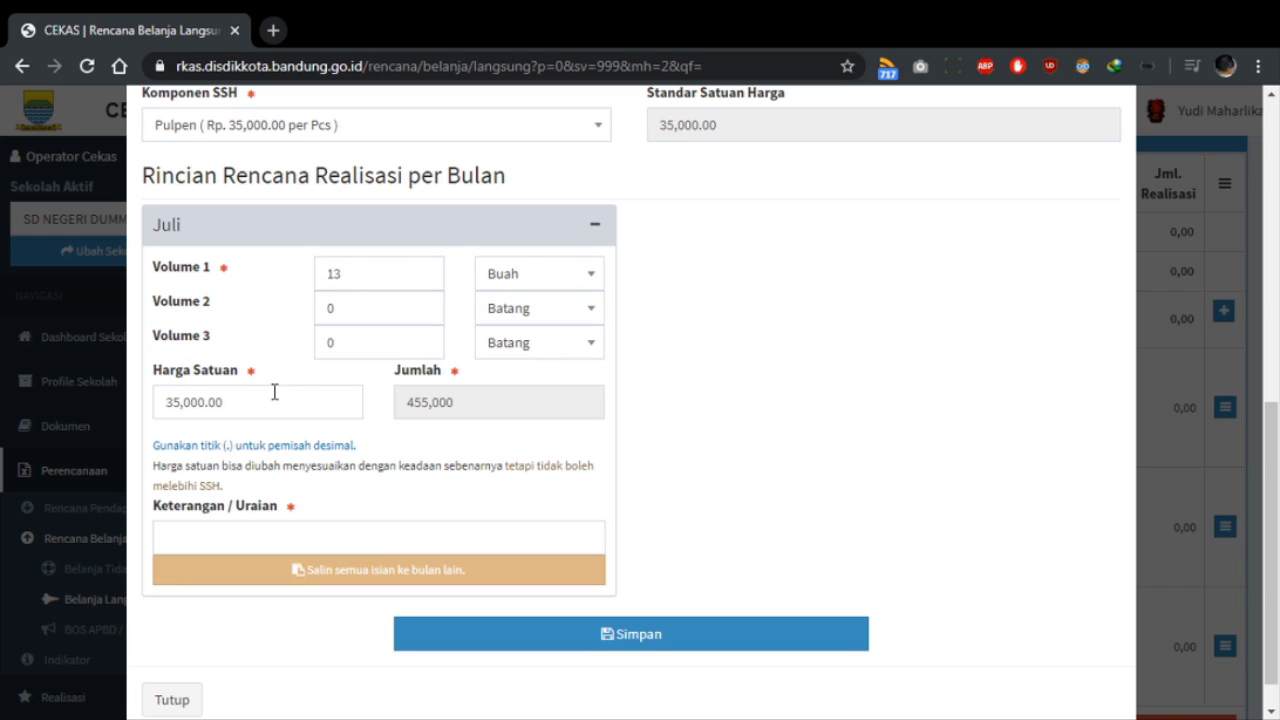
pyautogui.click(293, 399)
pyautogui.write('30,000')
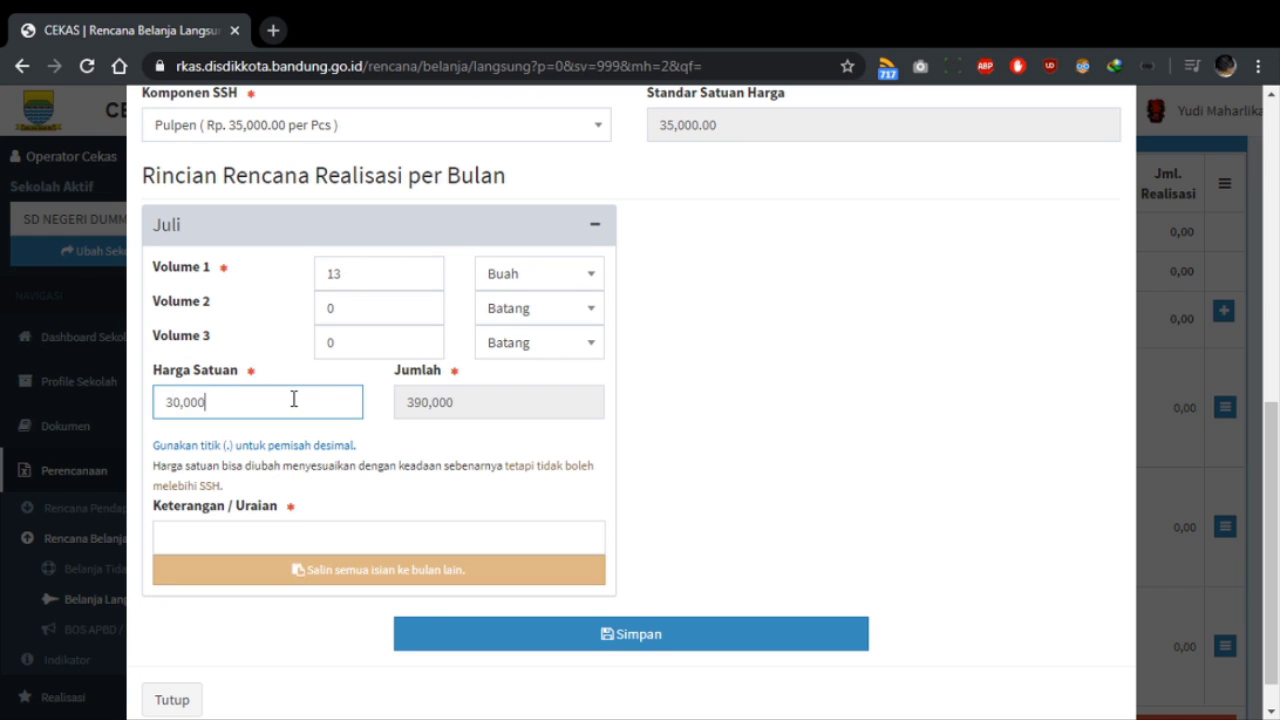
# Step: Enter "Pembelian Pulpen Khusus Untuk Kegiatan Pelaksanaan Uji coba UASBN" as the Juli Keterangan / Uraian and save the plan
pyautogui.click(329, 546)
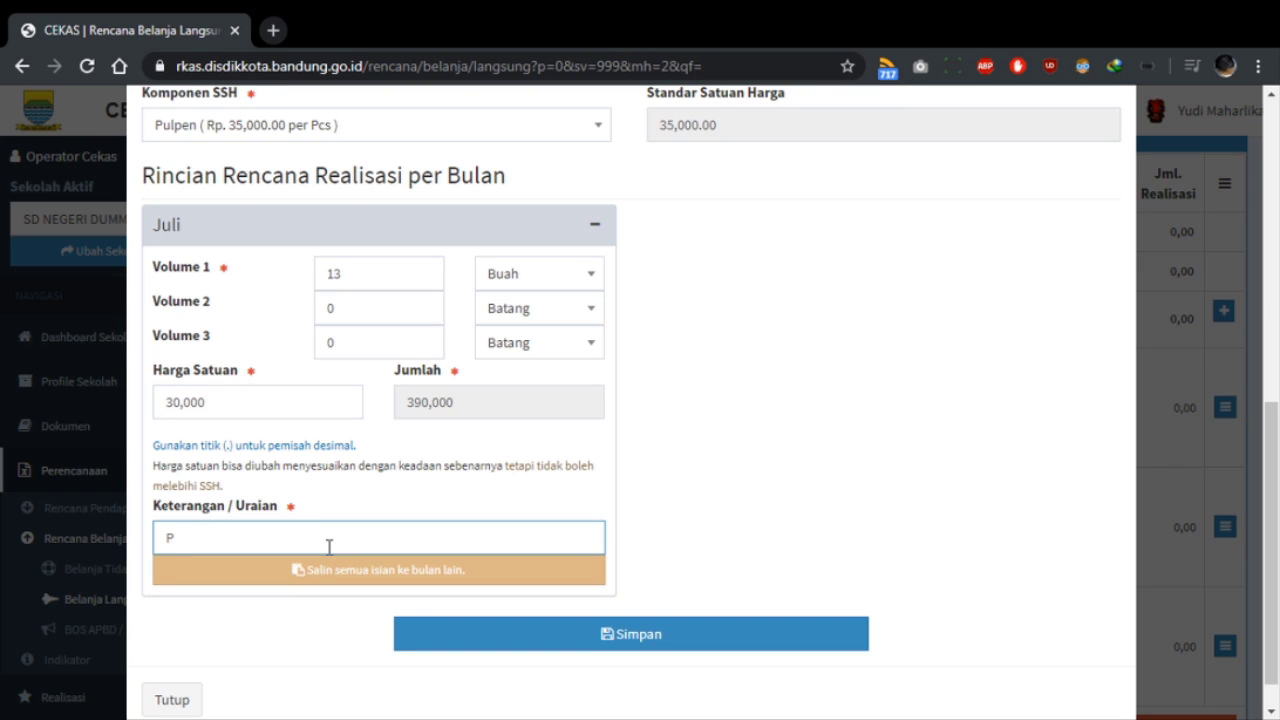
pyautogui.write('P')
pyautogui.click(361, 580)
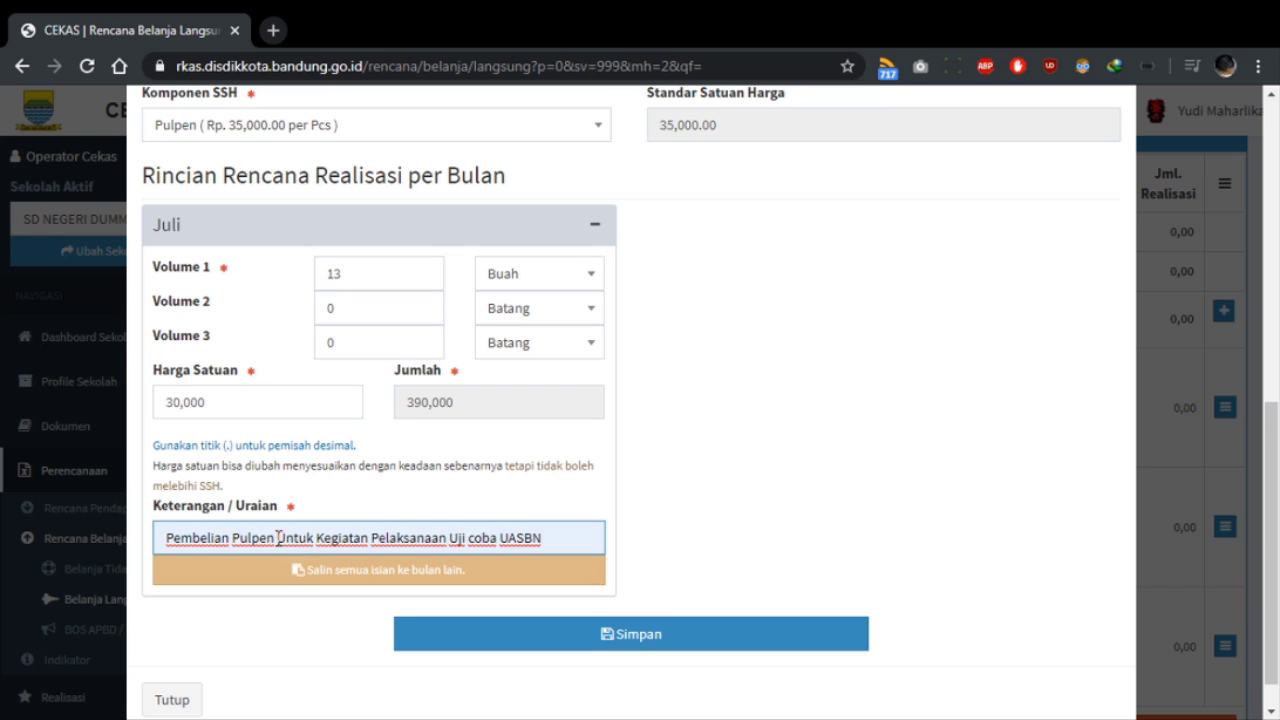
pyautogui.write('Khusus')
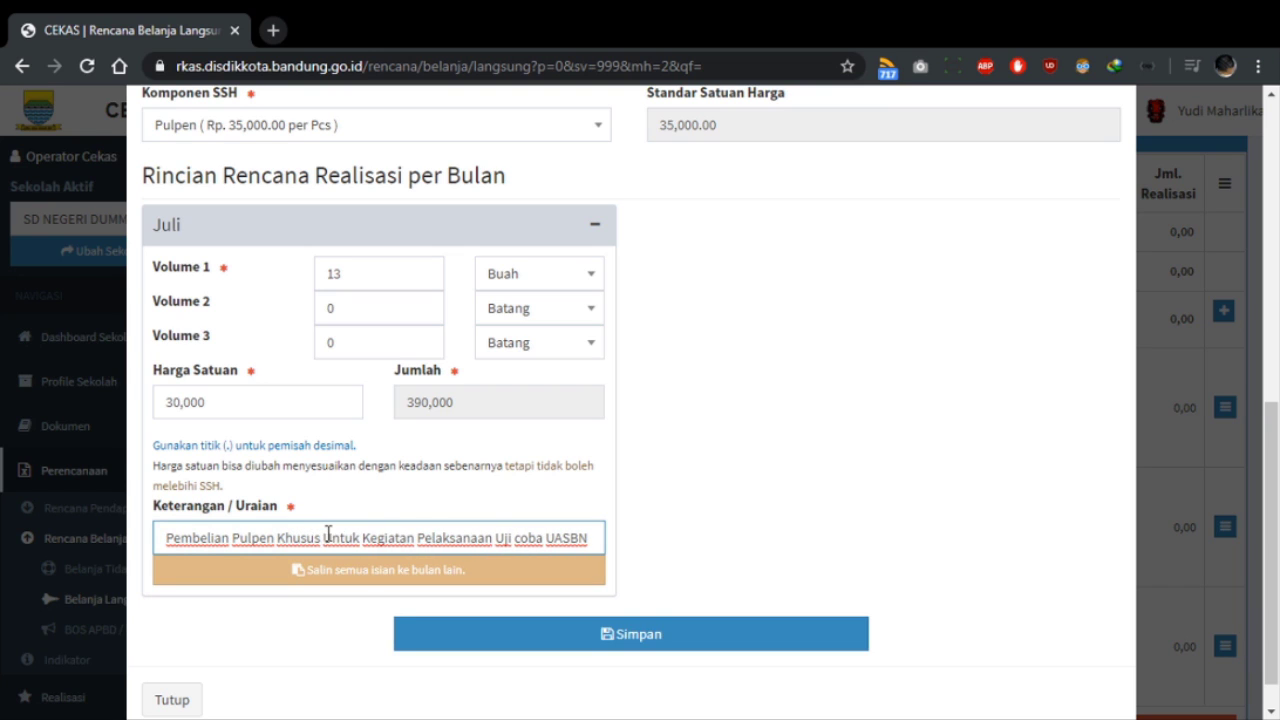
pyautogui.click(729, 634)
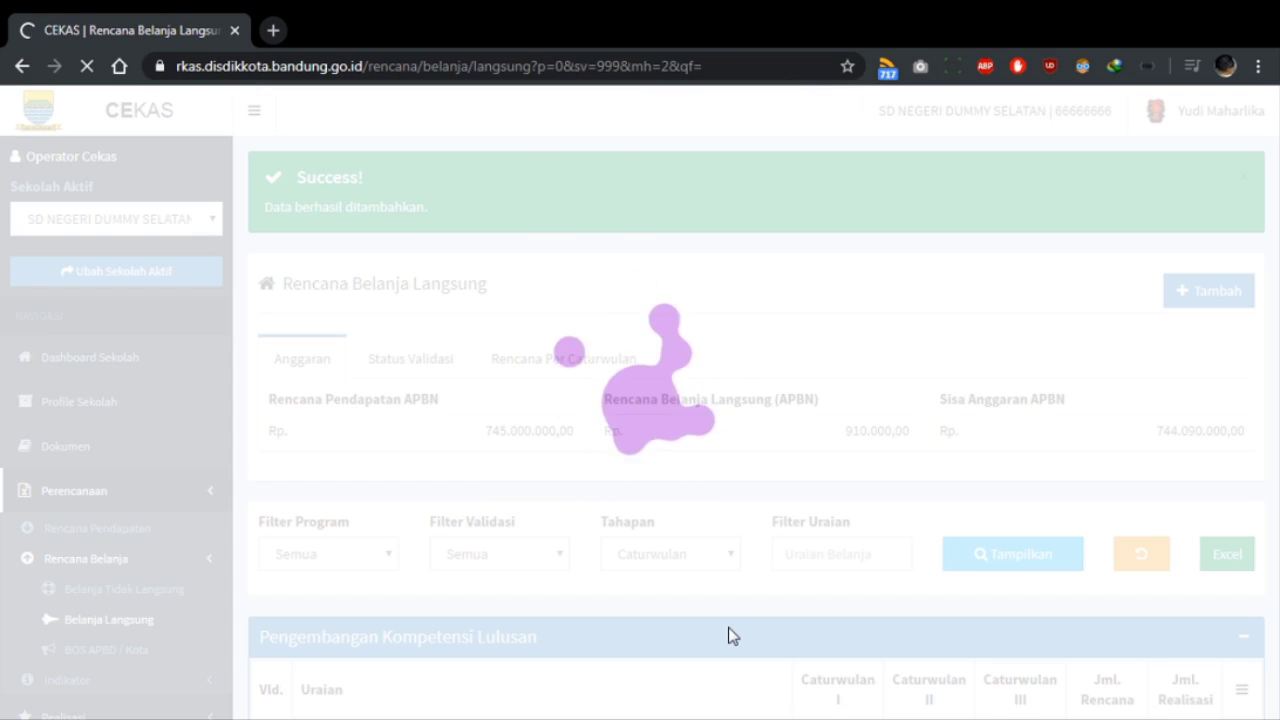
pyautogui.scroll(-5, 723, 623)
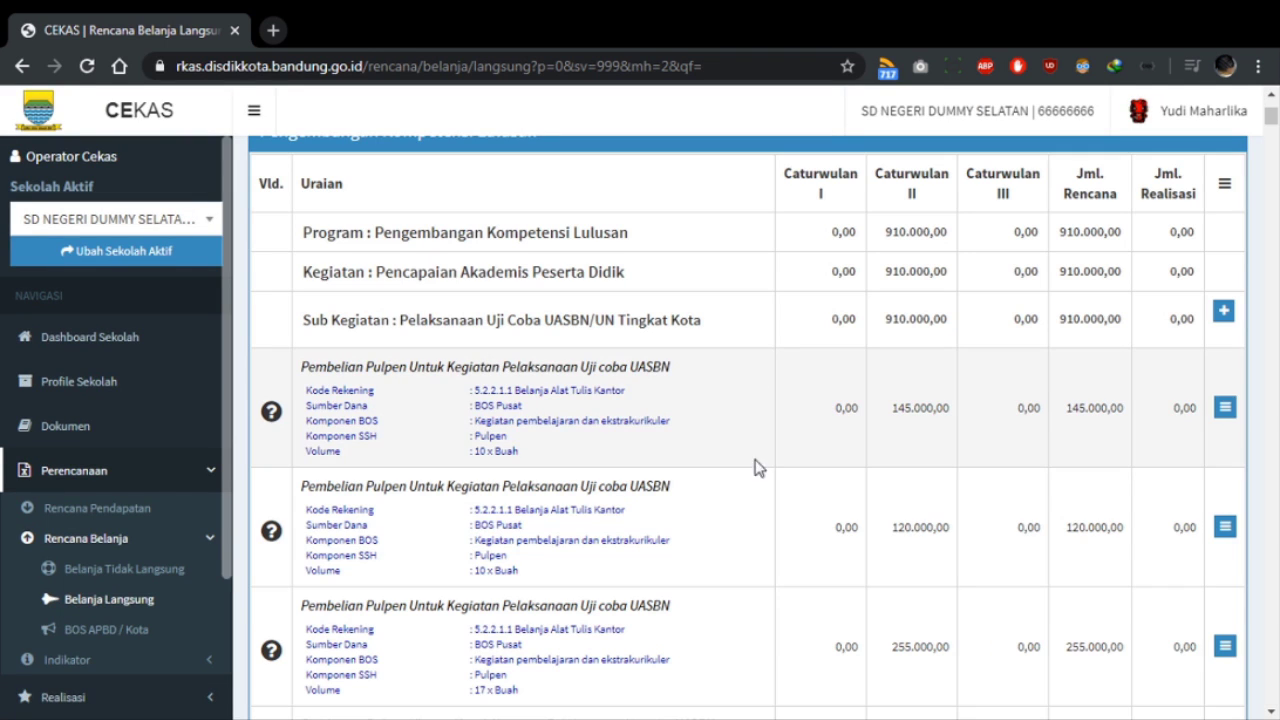
pyautogui.scroll(-3, 757, 488)
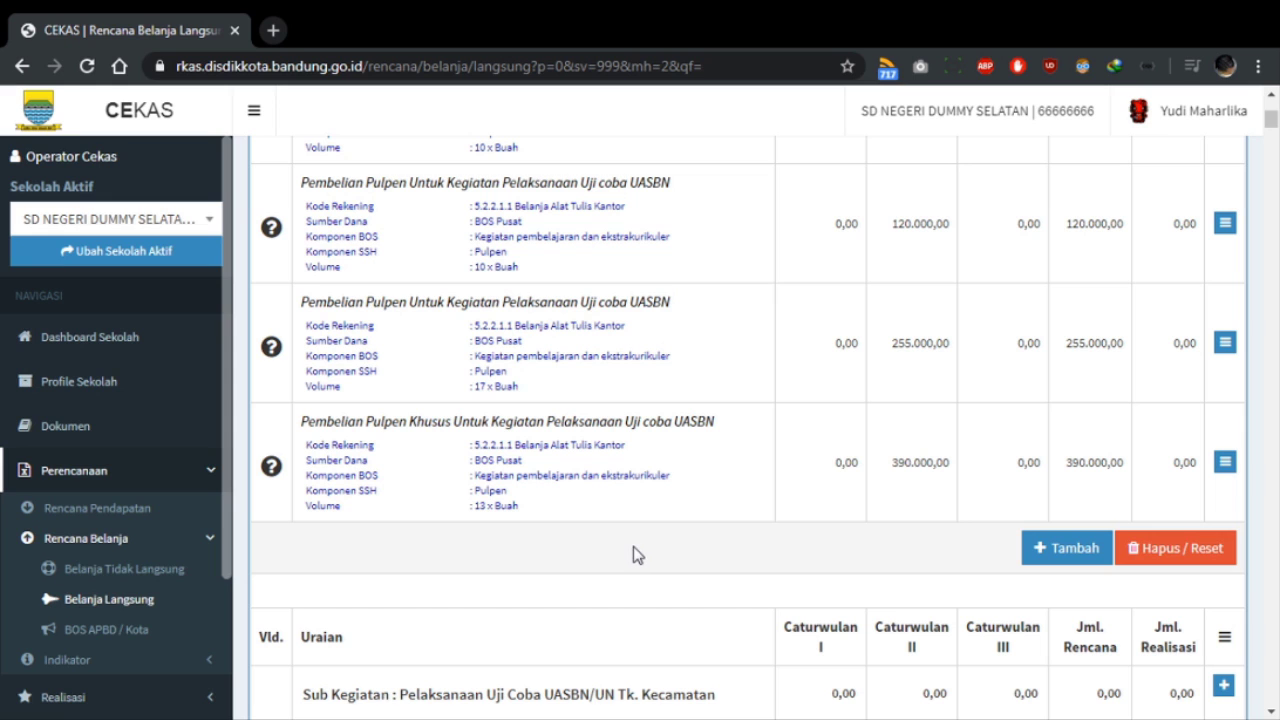
pyautogui.scroll(2, 633, 546)
pyautogui.scroll(3, 632, 547)
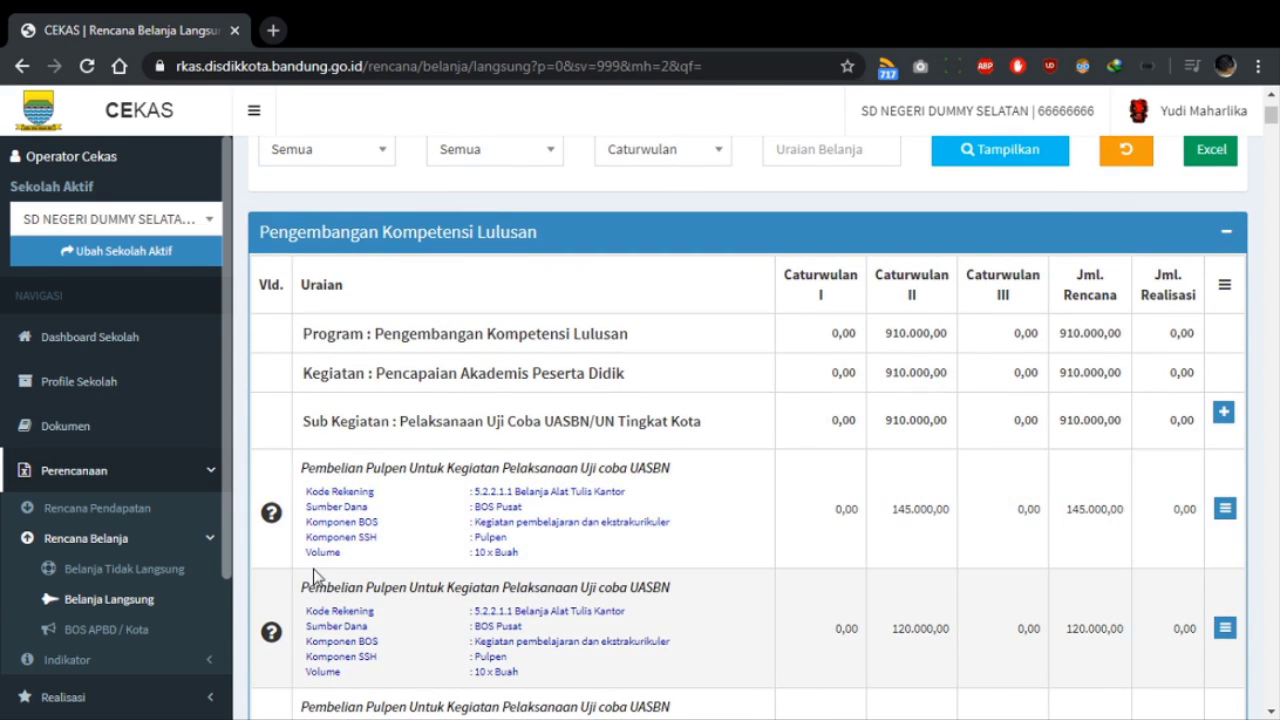
# Step: Go to the Komponen SSH reference data and filter the components by the name "hvs a4"
pyautogui.scroll(-2, 170, 565)
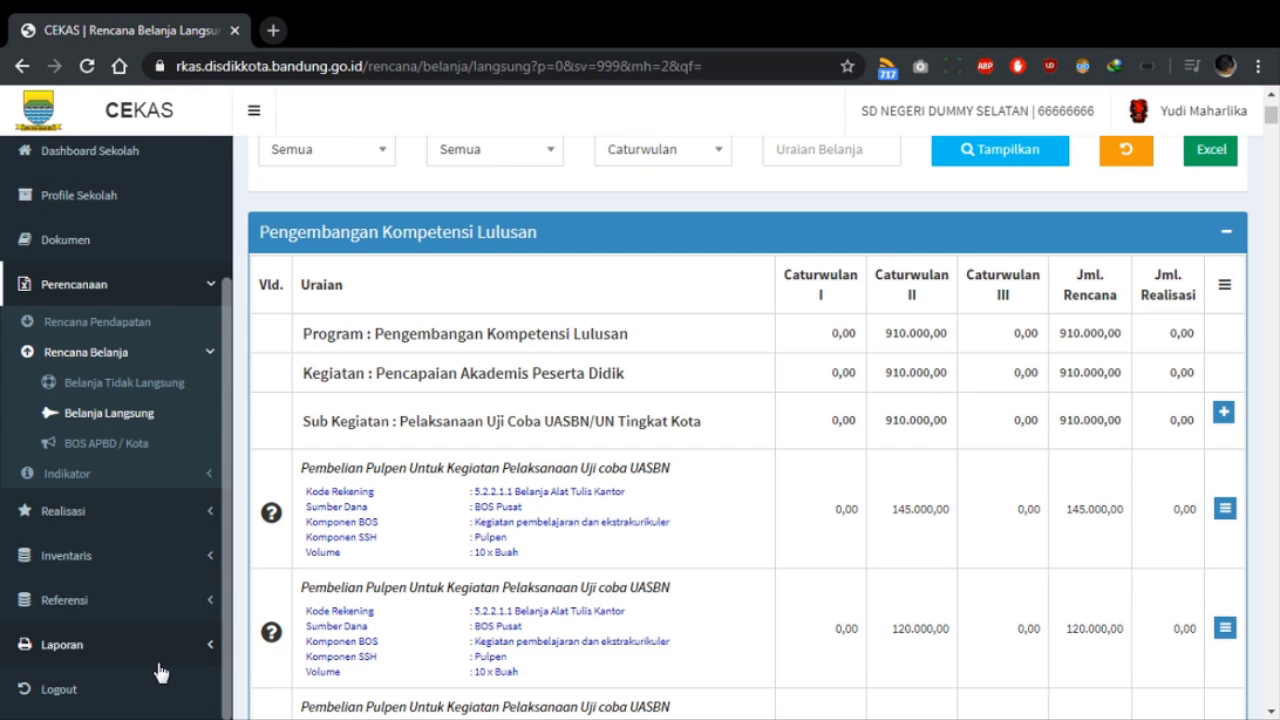
pyautogui.click(160, 618)
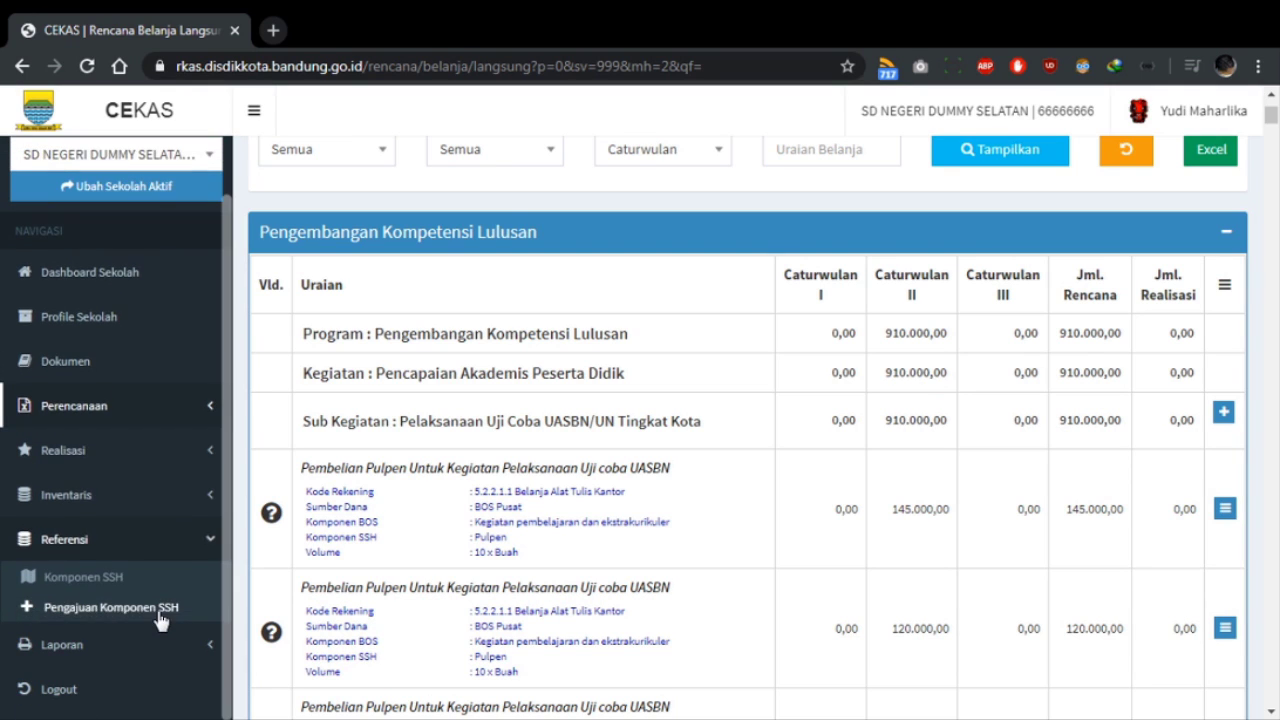
pyautogui.click(115, 584)
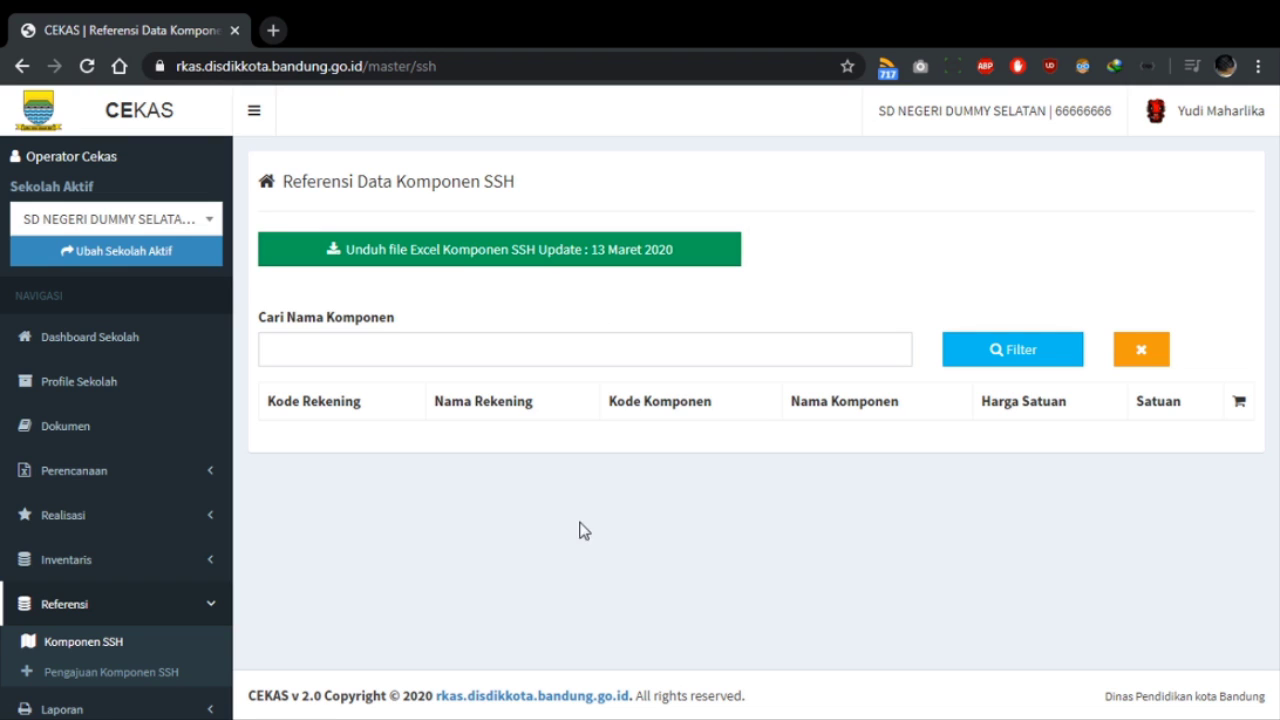
pyautogui.click(545, 360)
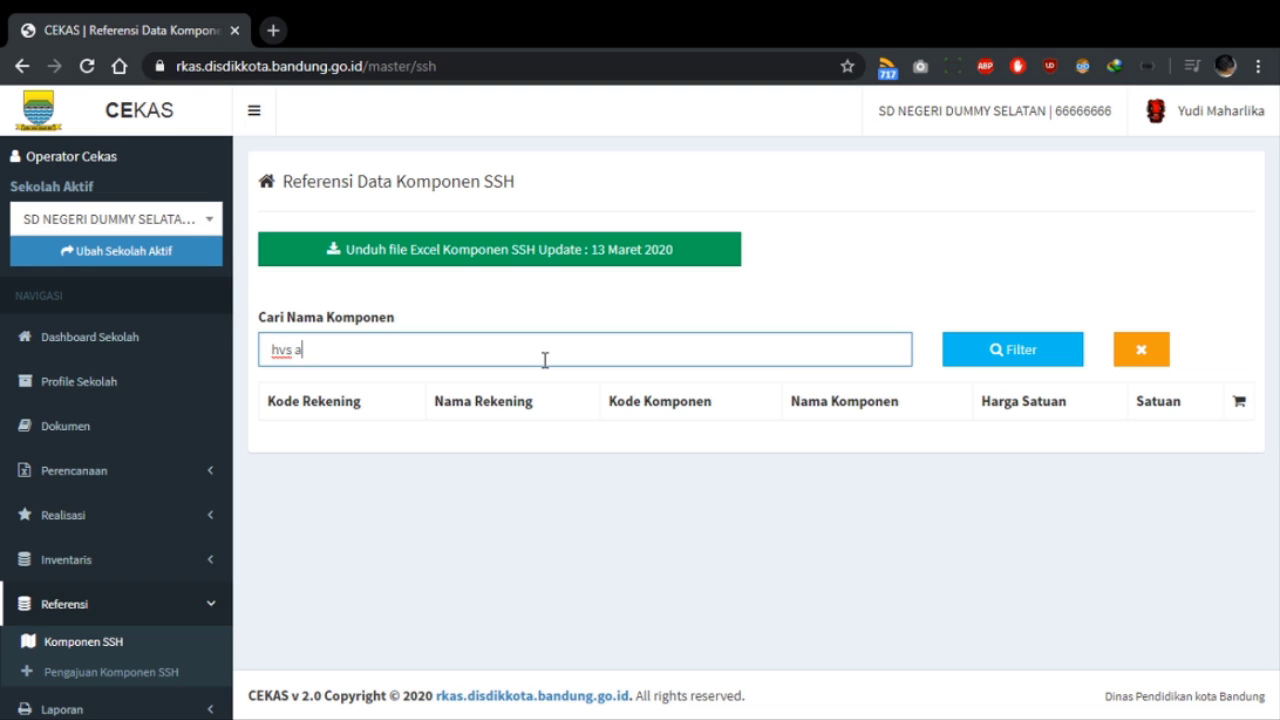
pyautogui.click(990, 348)
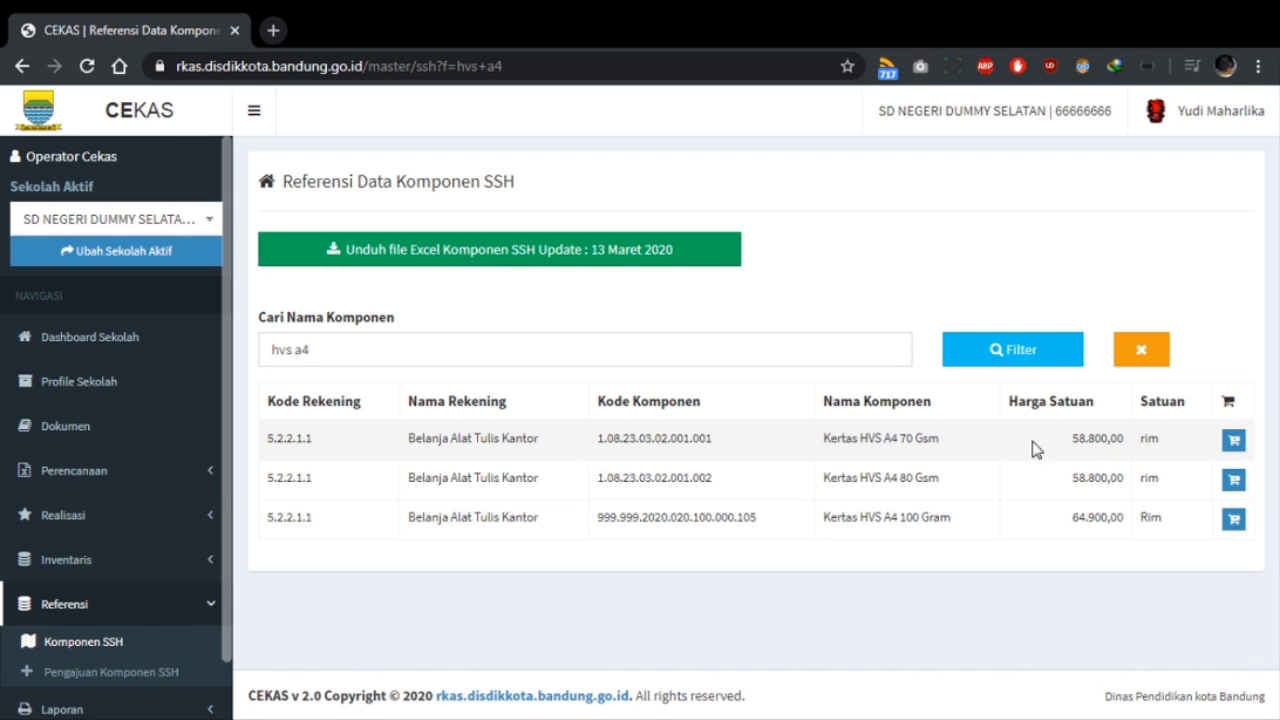
# Step: Start a spending plan from the Kertas HVS A4 70 Gsm component, with Pengembangan Kompetensi Lulusan as its Program
pyautogui.click(1232, 445)
pyautogui.scroll(-1, 815, 270)
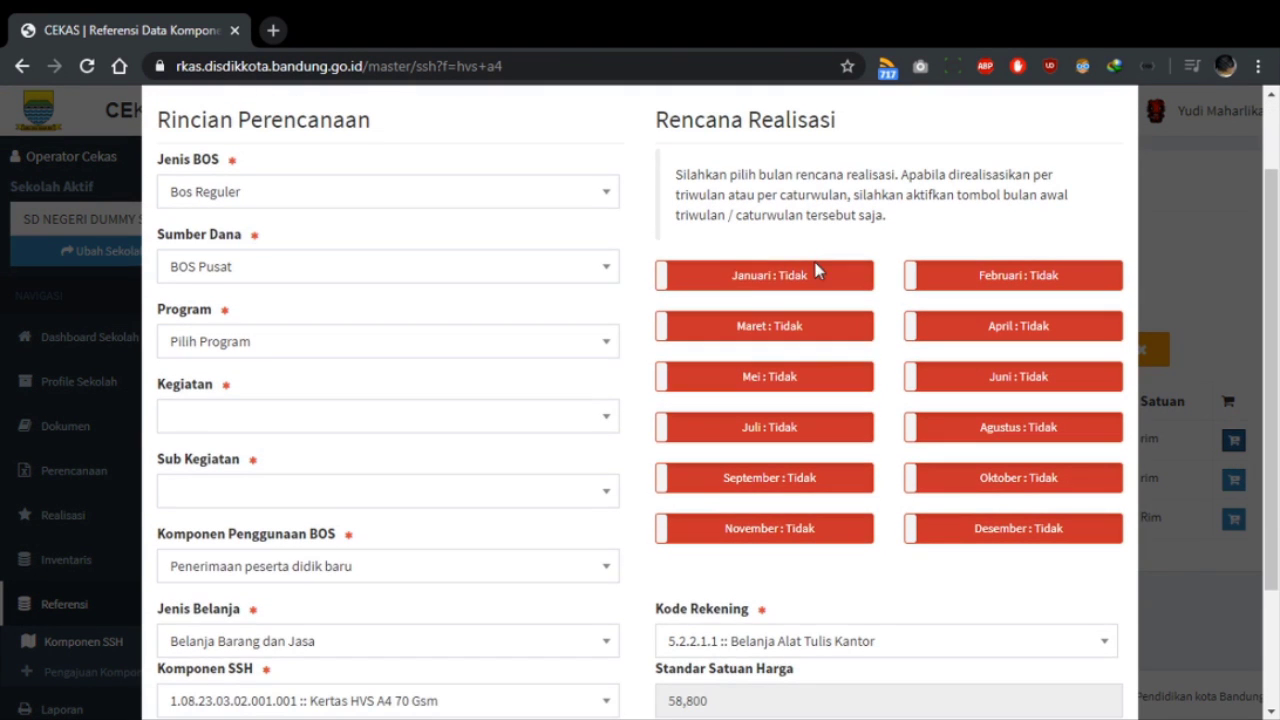
pyautogui.click(280, 348)
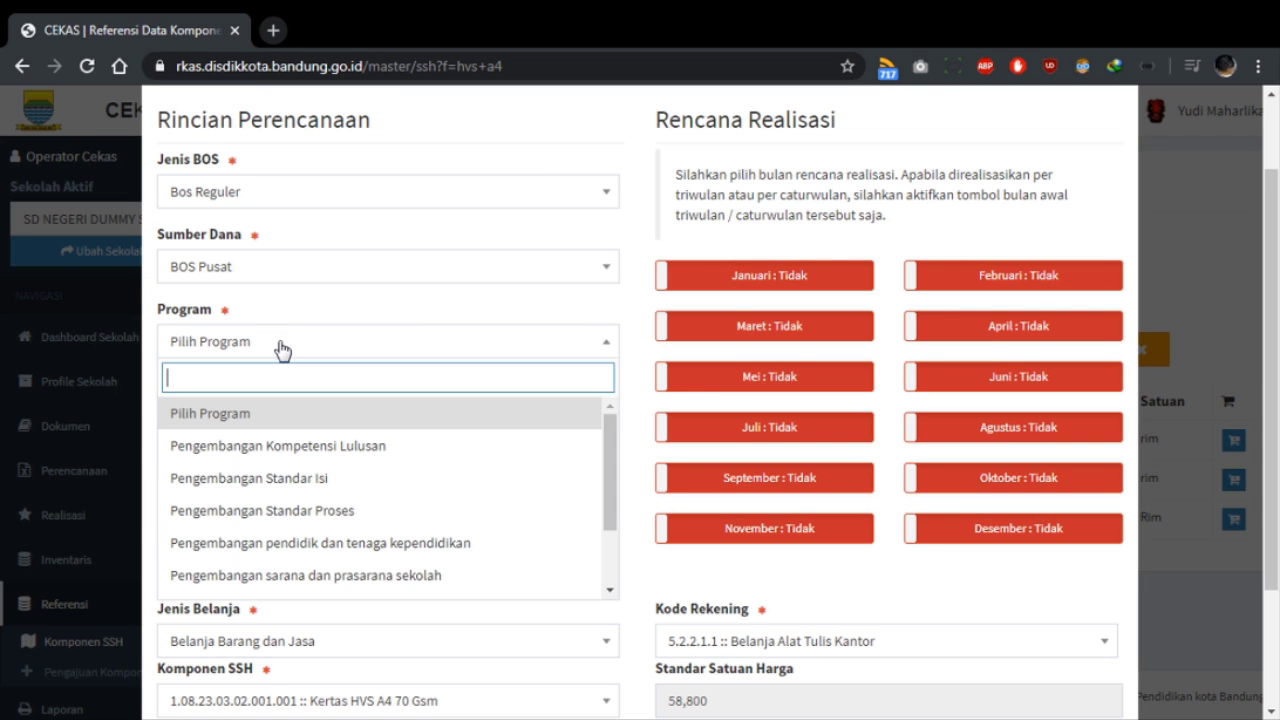
pyautogui.click(297, 446)
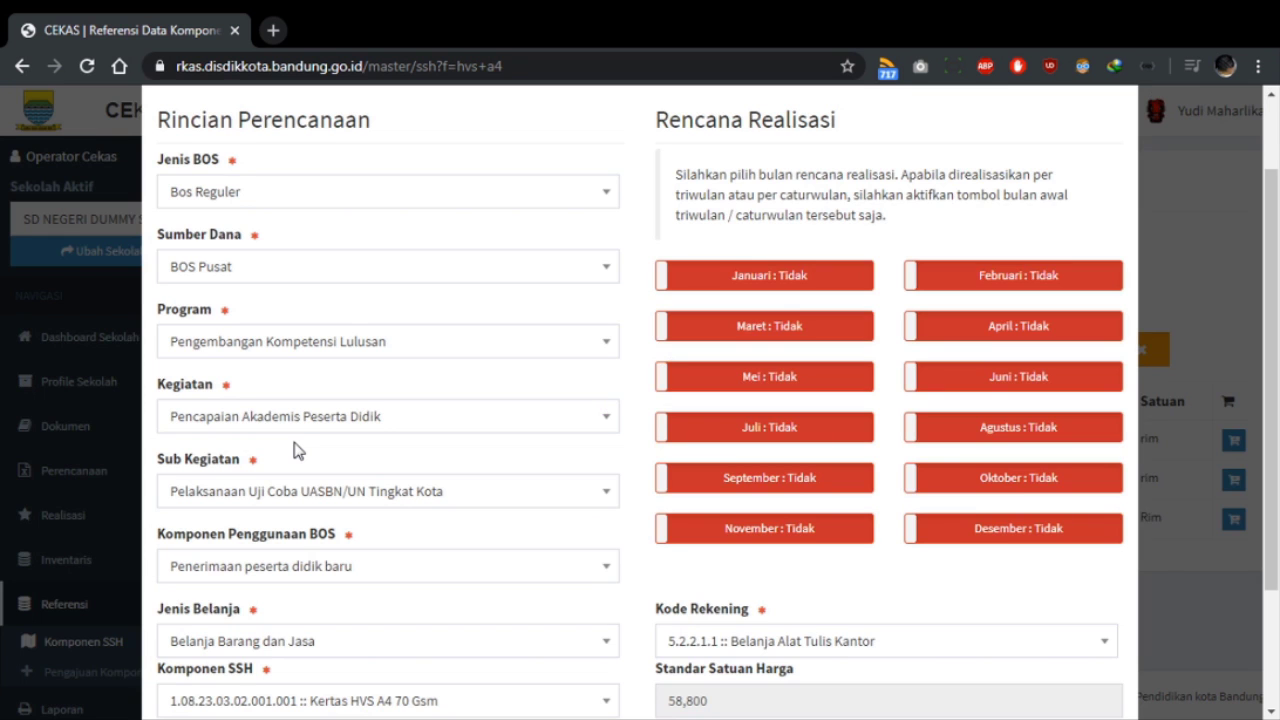
# Step: Set Sub Kegiatan to Pelaksanaan Uji Coba UASBN/UN Tk. Kecamatan and Komponen Penggunaan BOS to Kegiatan asesmen / evaluasi pembelajaran
pyautogui.scroll(-2, 491, 457)
pyautogui.click(396, 322)
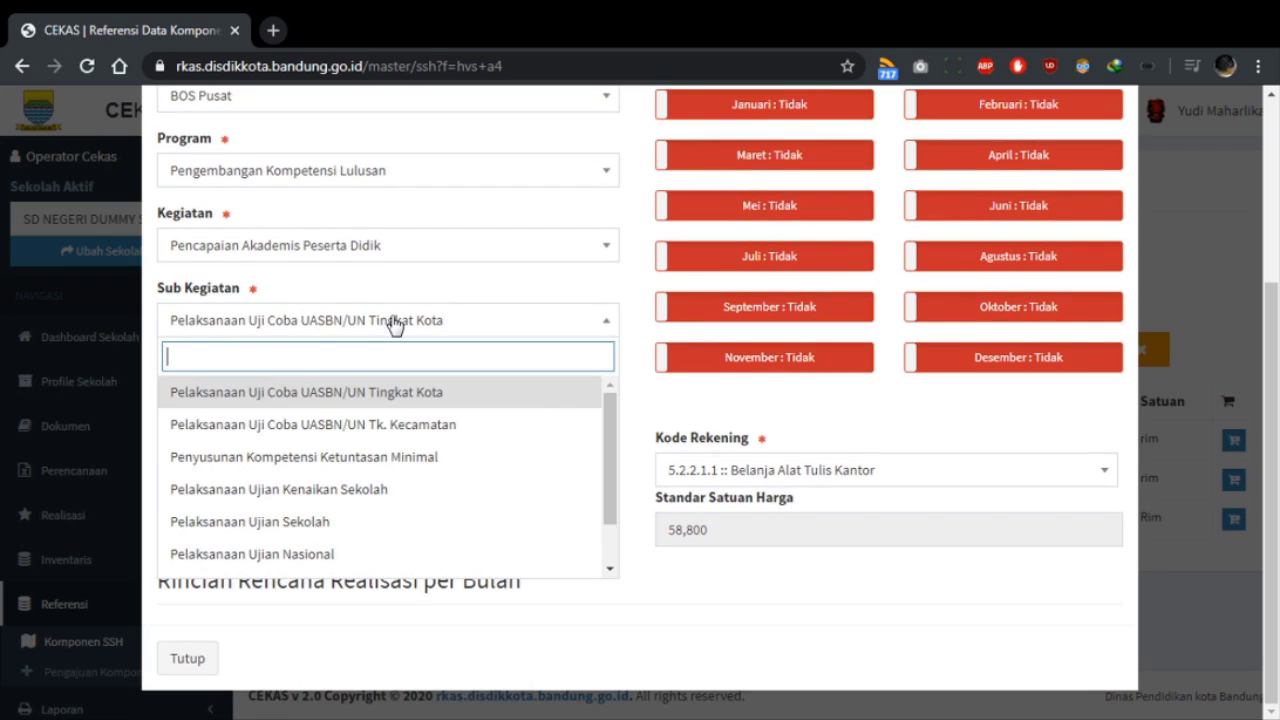
pyautogui.click(396, 422)
pyautogui.click(419, 405)
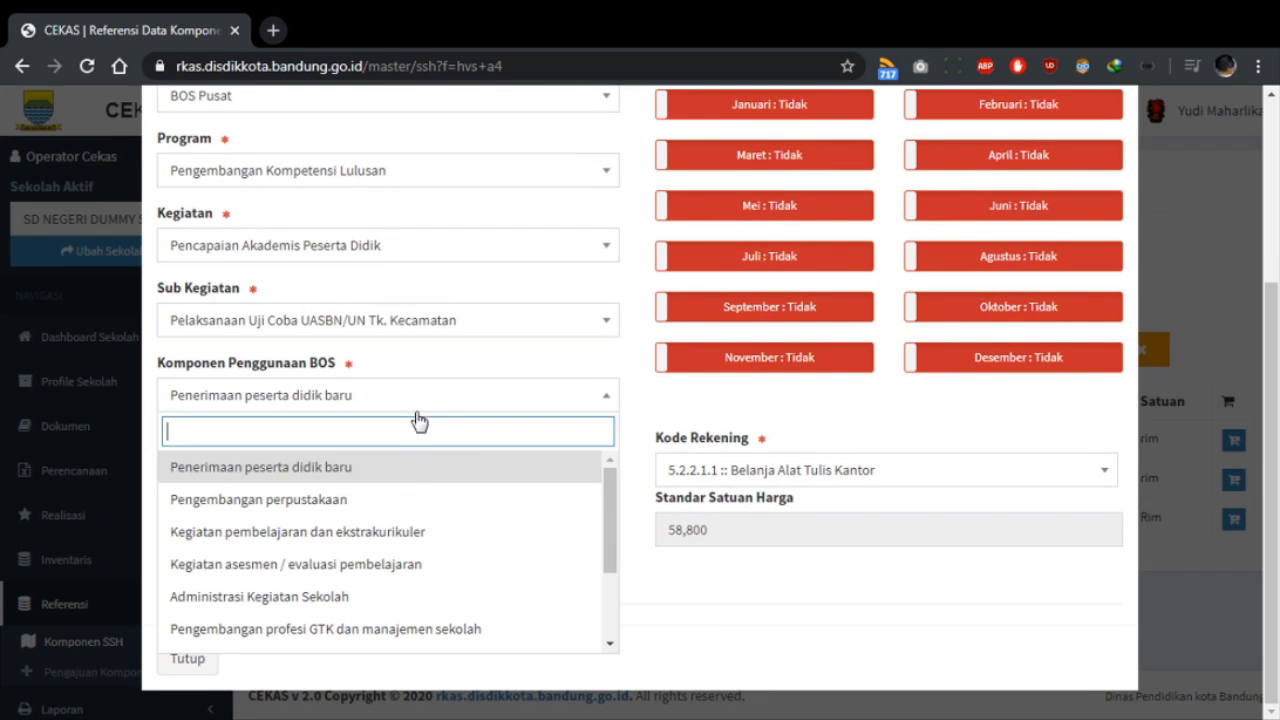
pyautogui.click(457, 564)
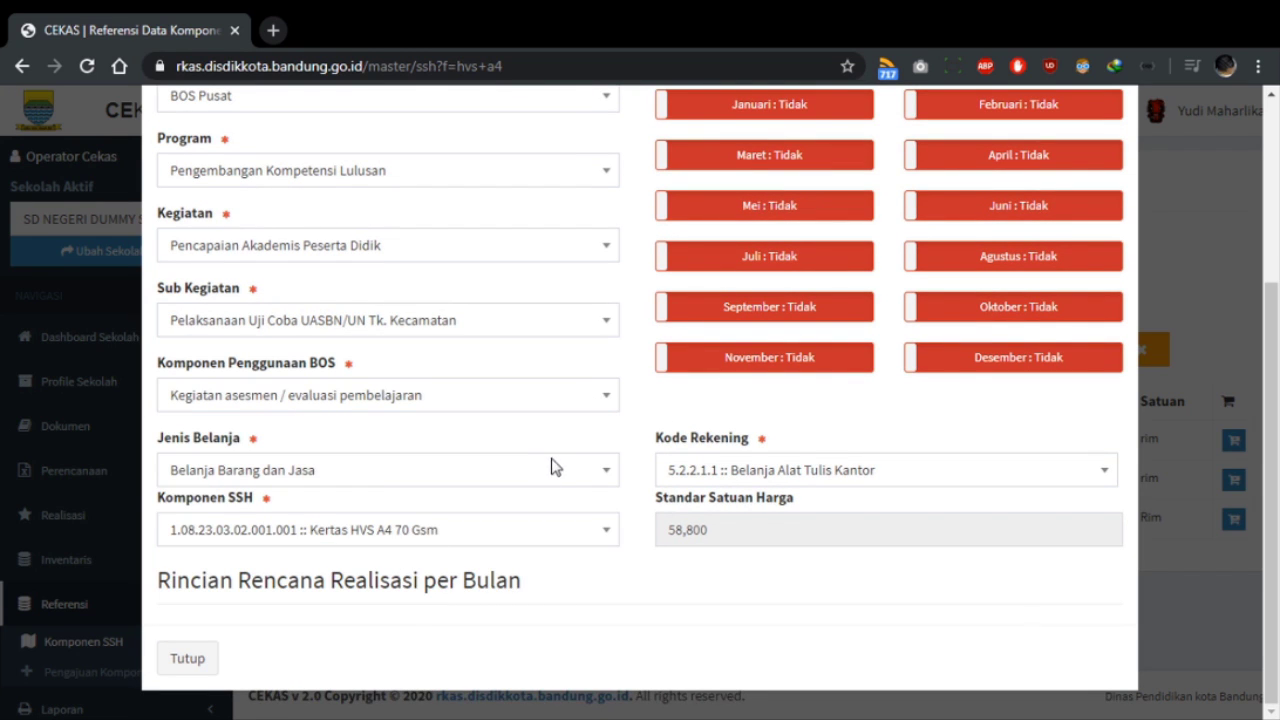
# Step: Keep Belanja Barang dan Jasa as the Jenis Belanja and choose 5.2.2.1.1 :: Belanja Alat Tulis Kantor as the Kode Rekening
pyautogui.click(413, 482)
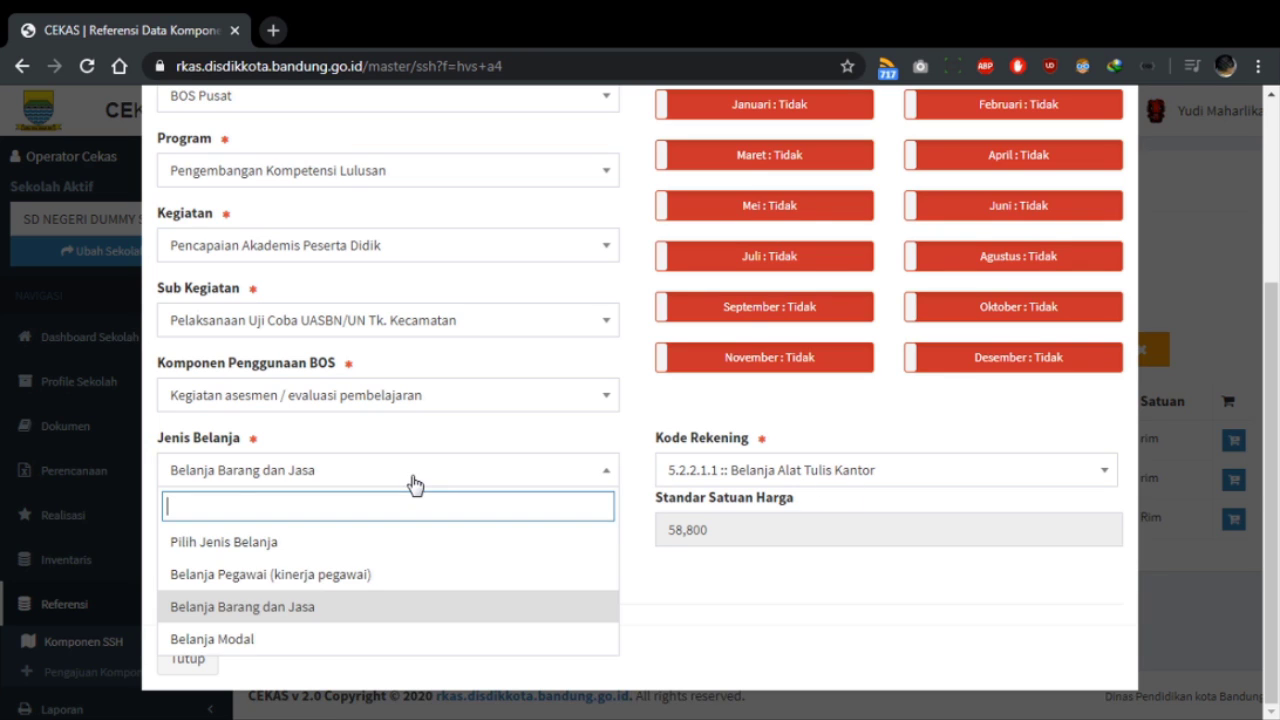
pyautogui.click(415, 482)
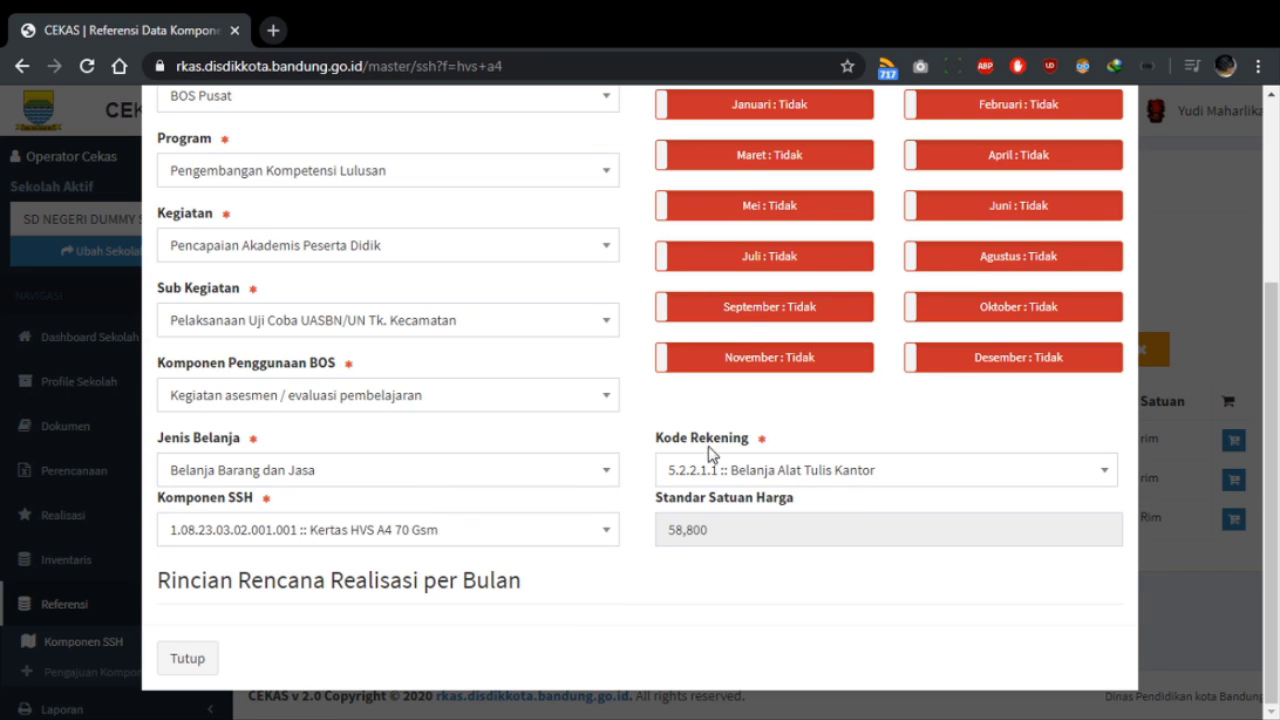
pyautogui.click(757, 472)
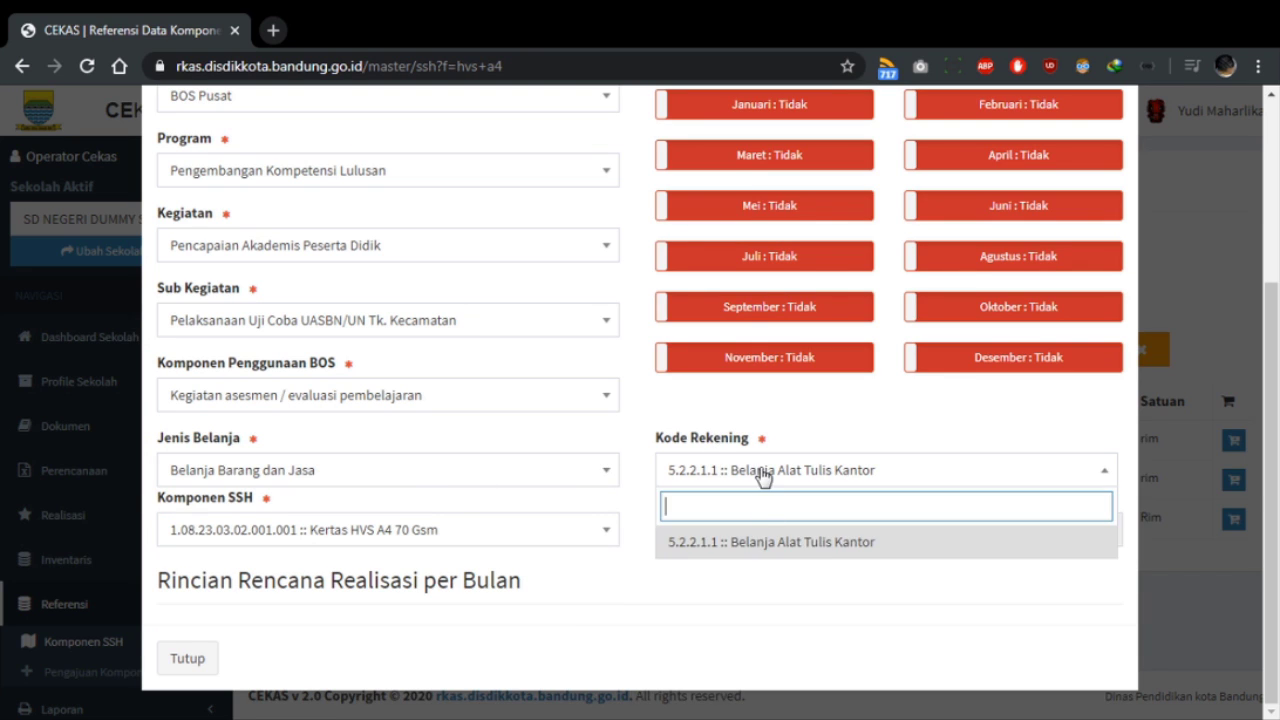
pyautogui.click(784, 545)
# Step: Check the Kode Rekening in the component list and reopen the Kertas HVS A4 70 Gsm plan form
pyautogui.click(1180, 590)
pyautogui.doubleClick(293, 480)
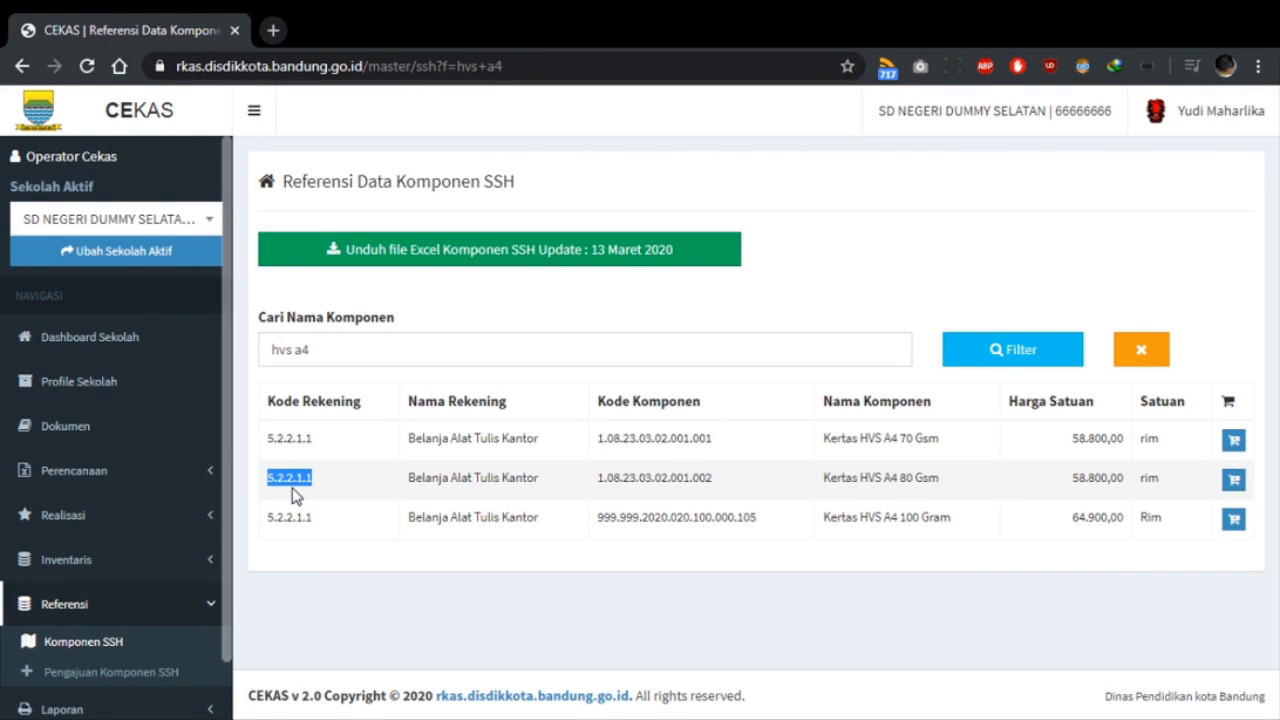
pyautogui.click(1233, 441)
pyautogui.scroll(-3, 571, 500)
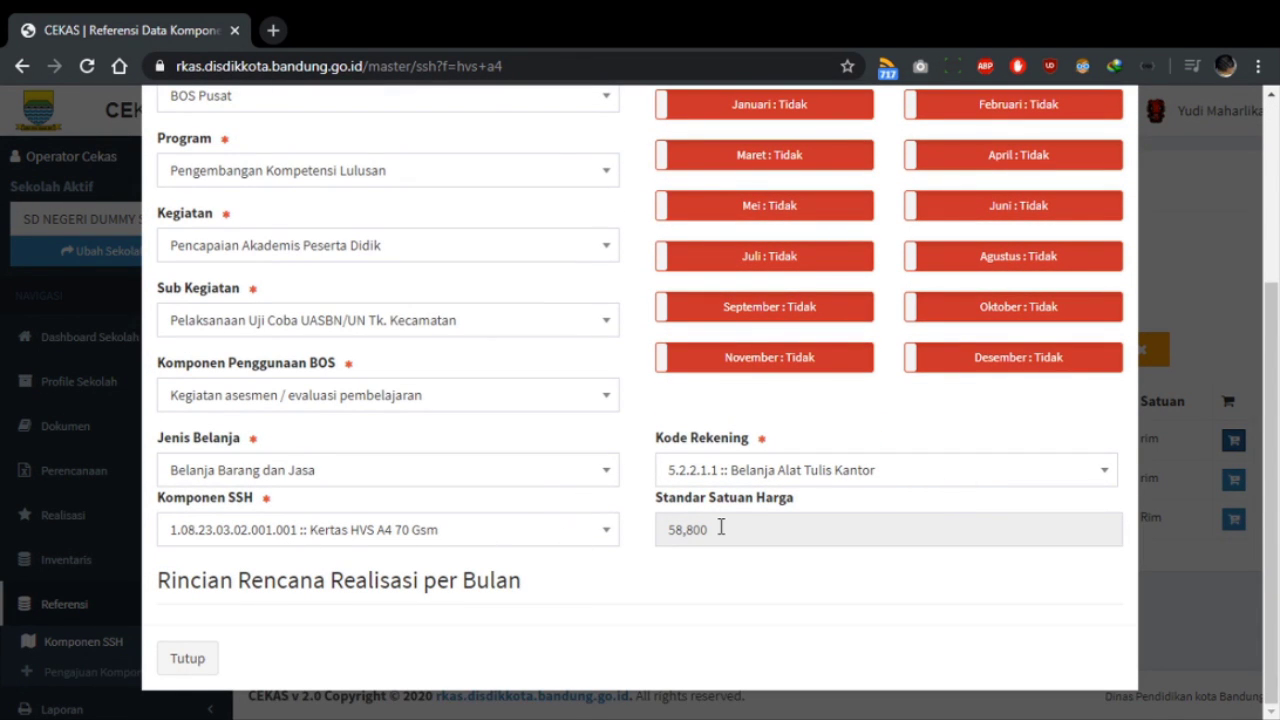
# Step: Enable all twelve months, Januari through Desember, in the Rencana Realisasi
pyautogui.scroll(2, 883, 471)
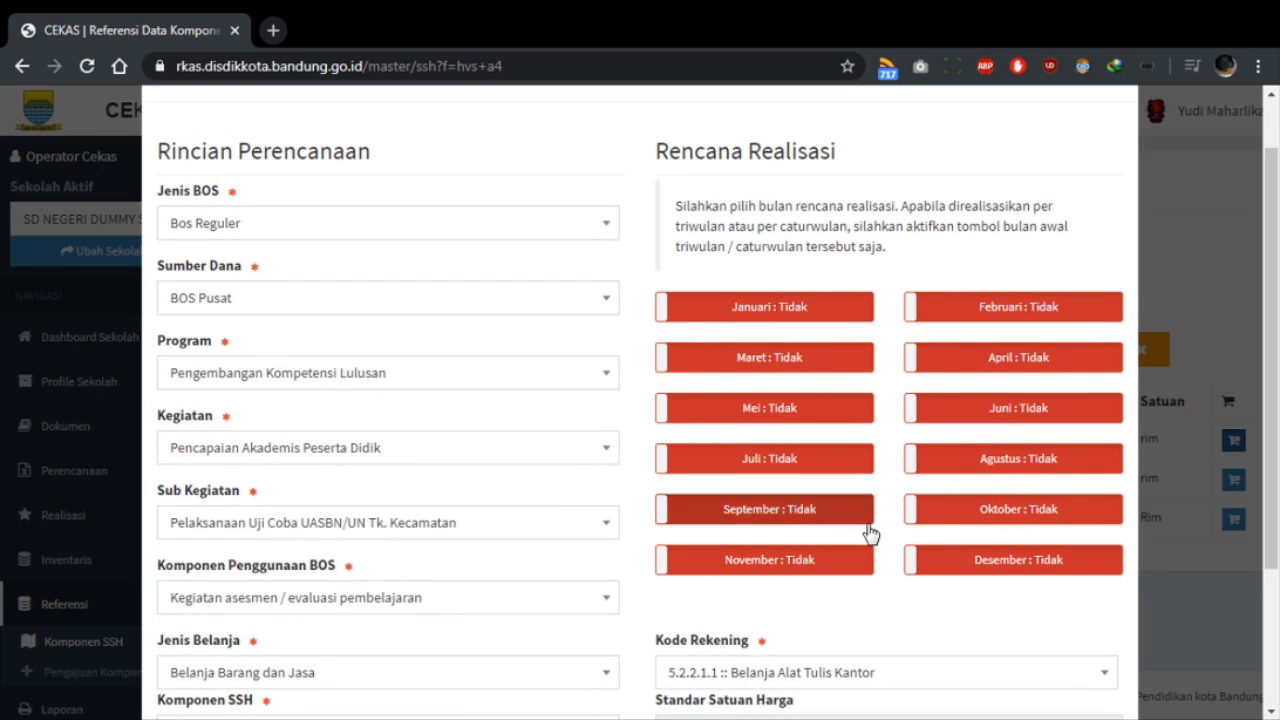
pyautogui.click(808, 315)
pyautogui.click(814, 370)
pyautogui.click(818, 410)
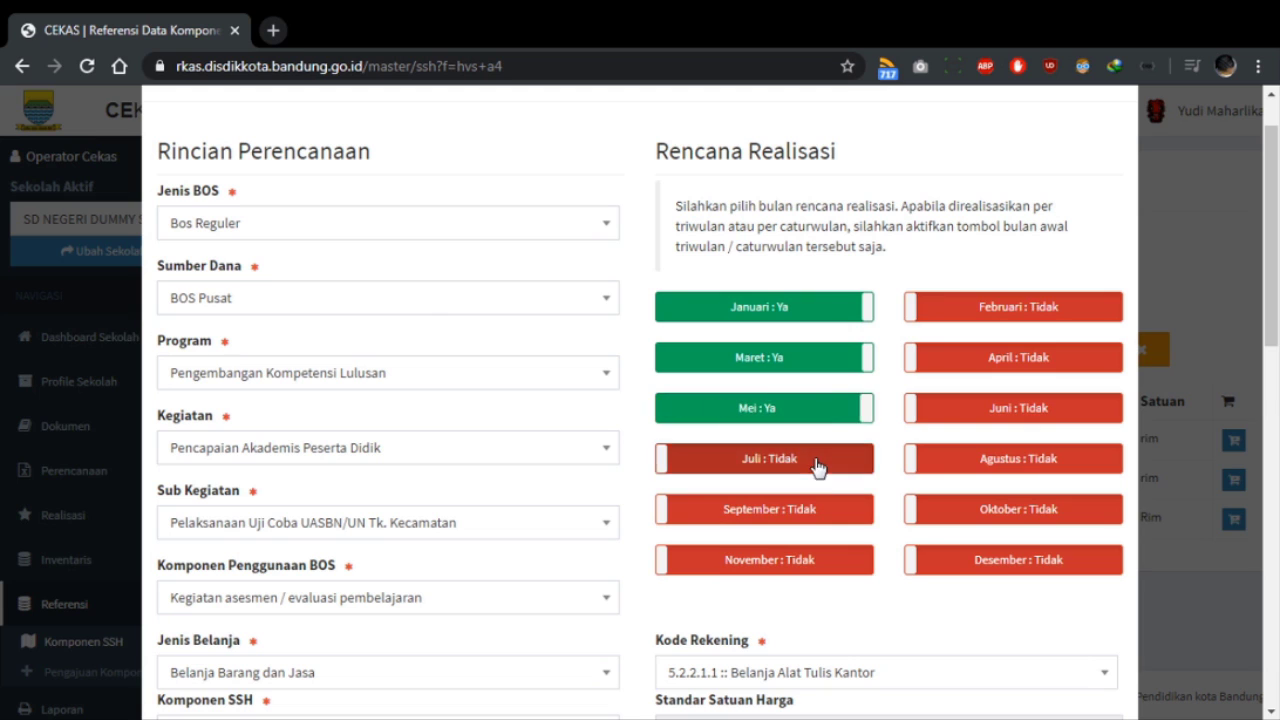
pyautogui.click(816, 466)
pyautogui.click(812, 511)
pyautogui.click(832, 561)
pyautogui.click(975, 562)
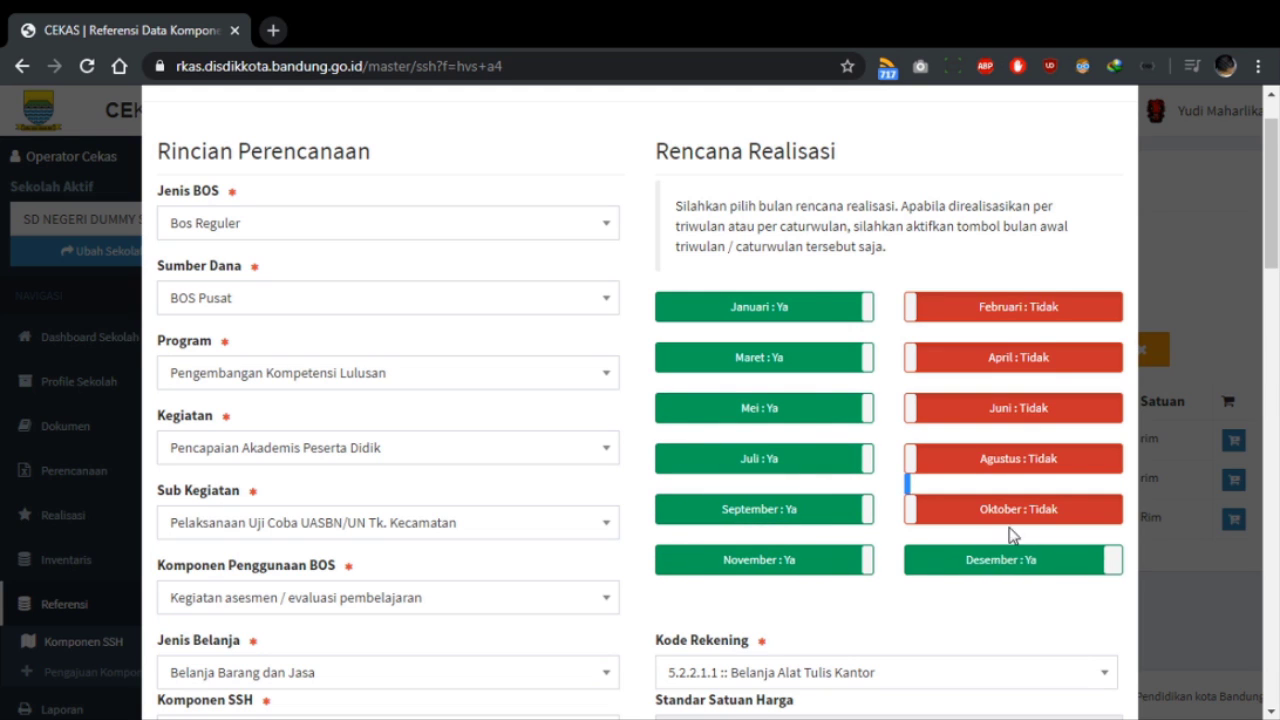
pyautogui.click(1012, 512)
pyautogui.click(1014, 462)
pyautogui.click(1014, 410)
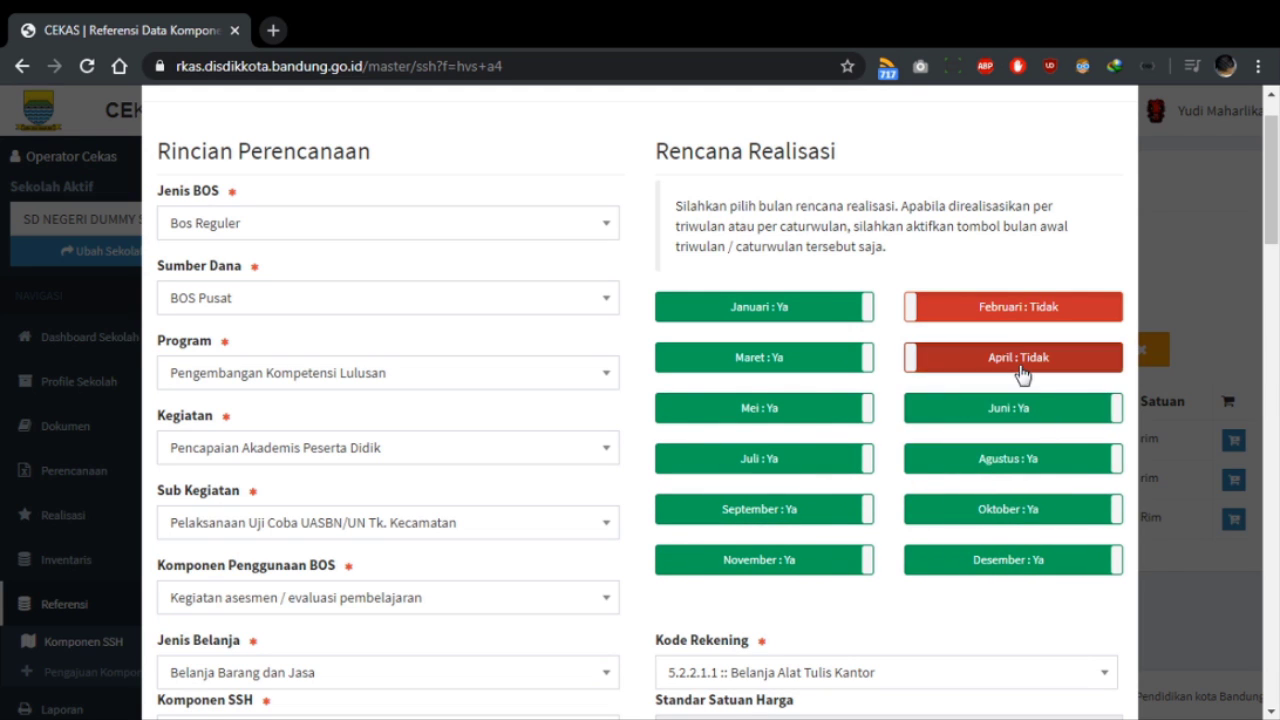
pyautogui.click(1021, 360)
pyautogui.click(1020, 309)
# Step: Fill in the Januari details with Volume 1 of 7 Rim and a Harga Satuan of 55,000
pyautogui.scroll(-3, 663, 349)
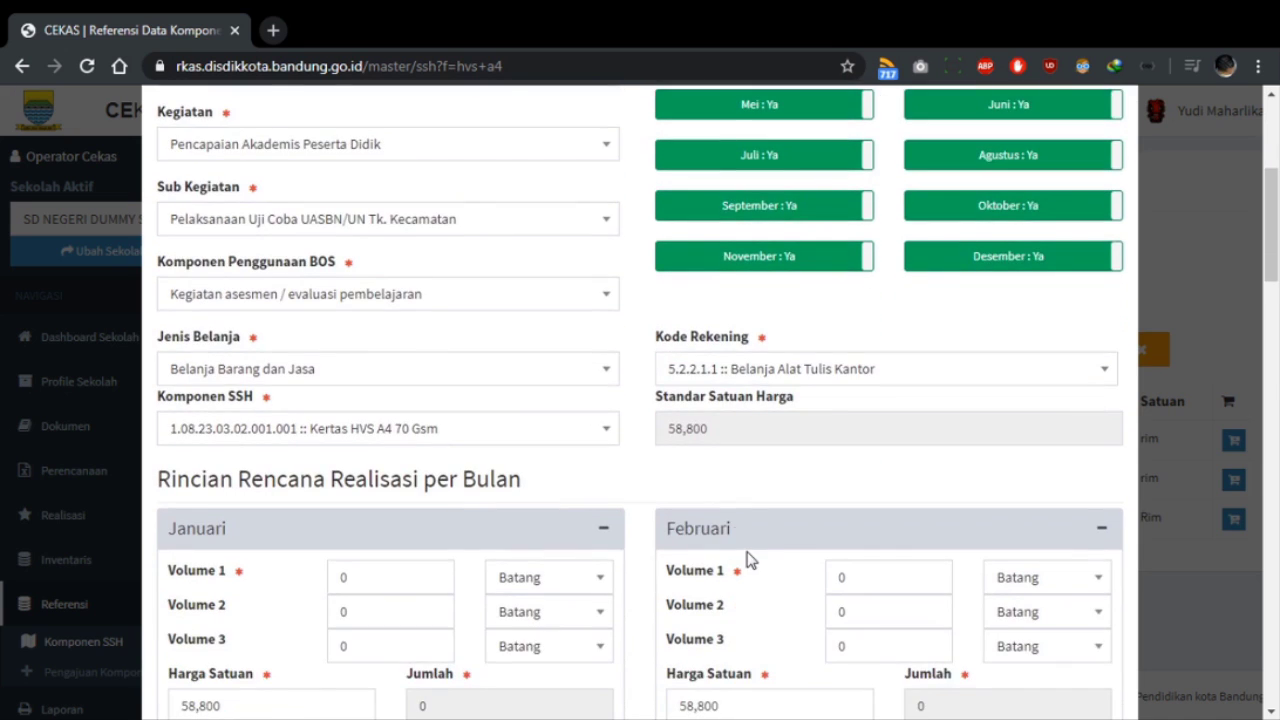
pyautogui.scroll(-2, 750, 560)
pyautogui.click(545, 380)
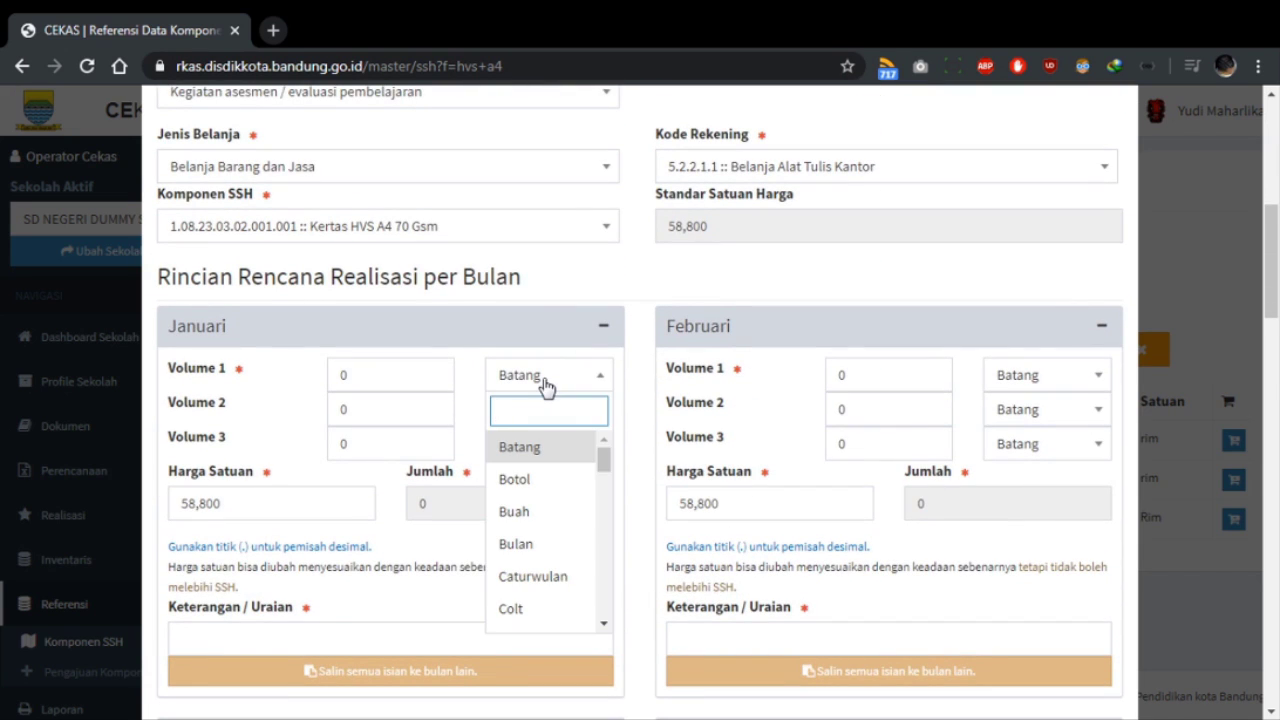
pyautogui.write('rim')
pyautogui.press('Return')
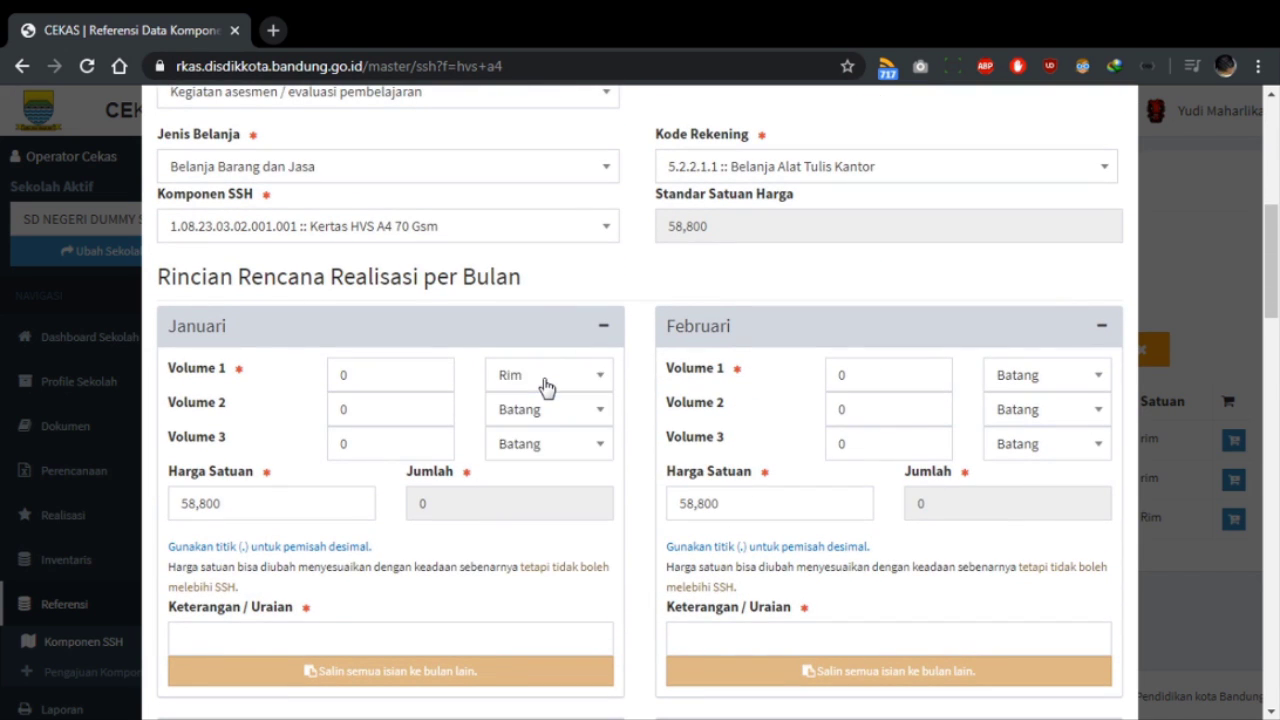
pyautogui.click(385, 371)
pyautogui.write('7')
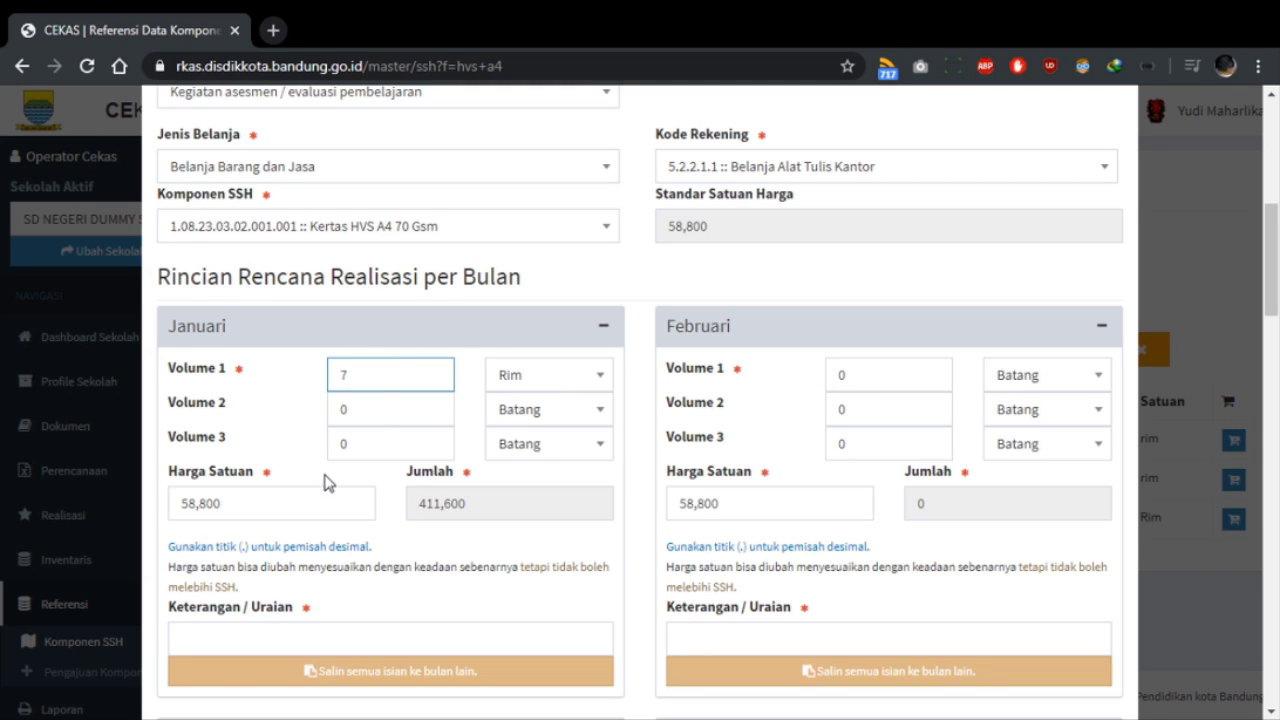
pyautogui.click(320, 502)
pyautogui.write('55000')
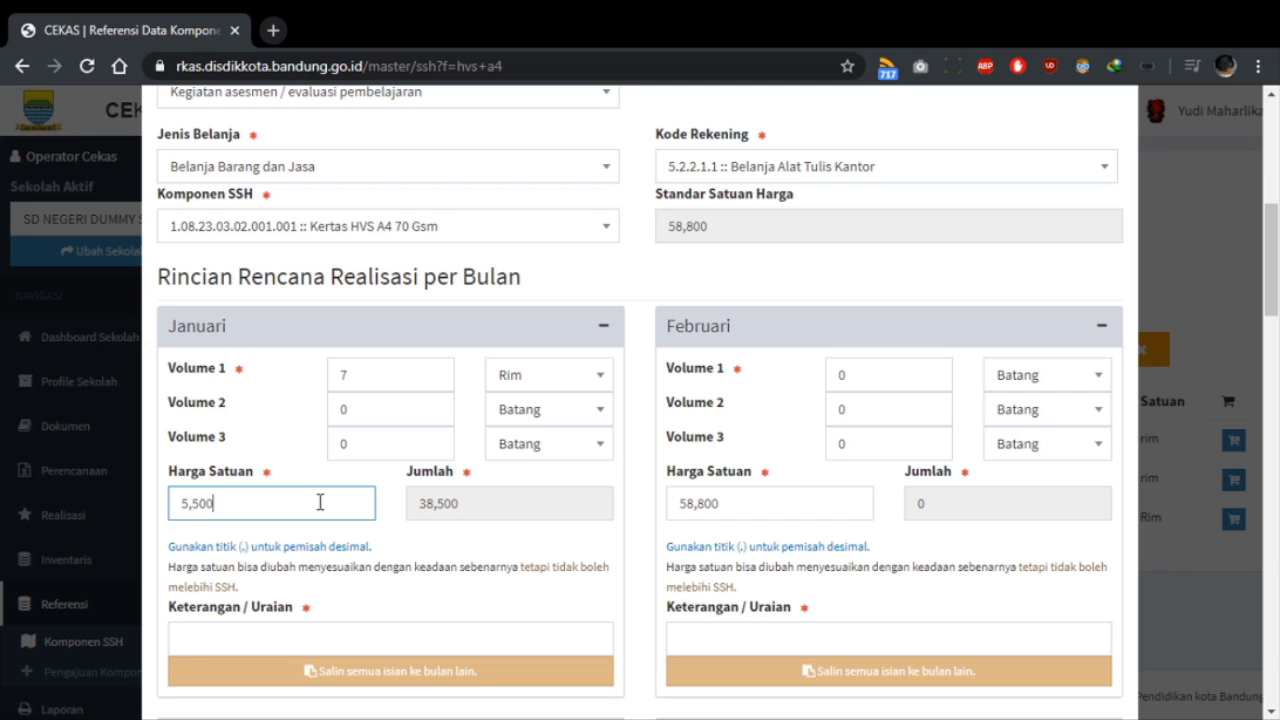
# Step: Enter "Pembeliah HVS untuk Kegiatan Evaluasi Pembelajaran" as the Januari Keterangan / Uraian and copy all Januari entries to the other months
pyautogui.click(341, 640)
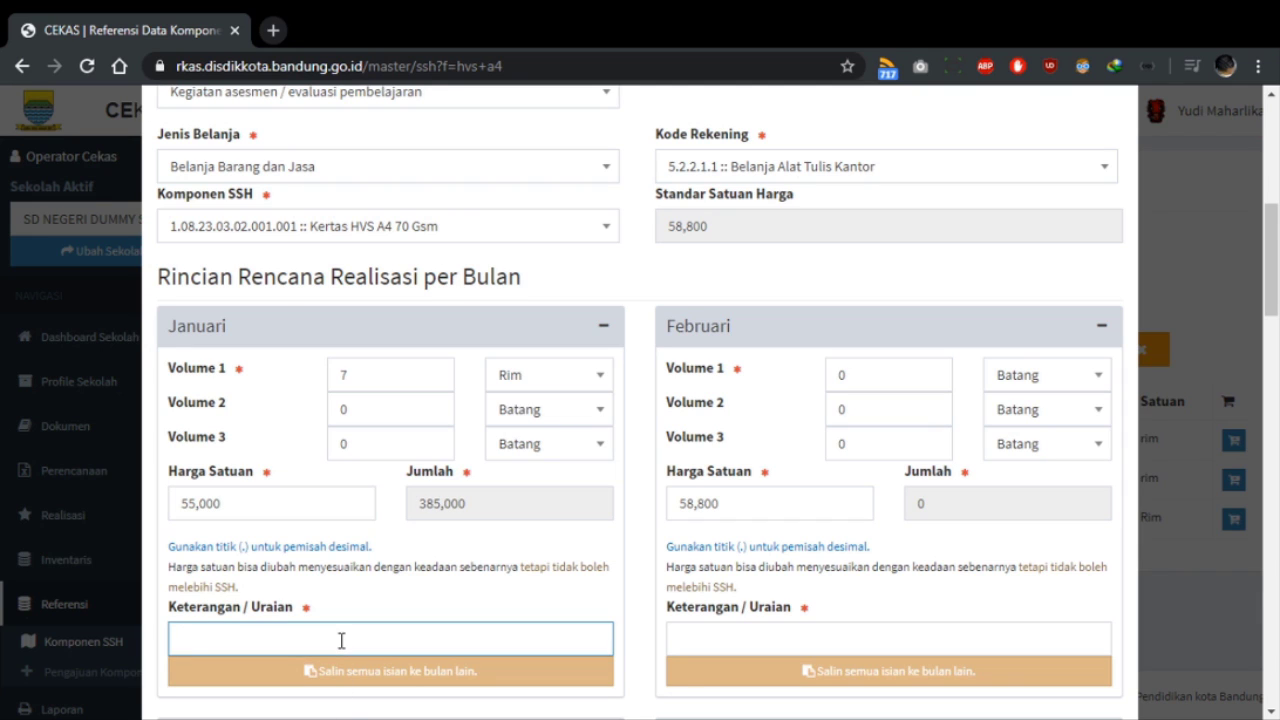
pyautogui.write('Pembeliah HV')
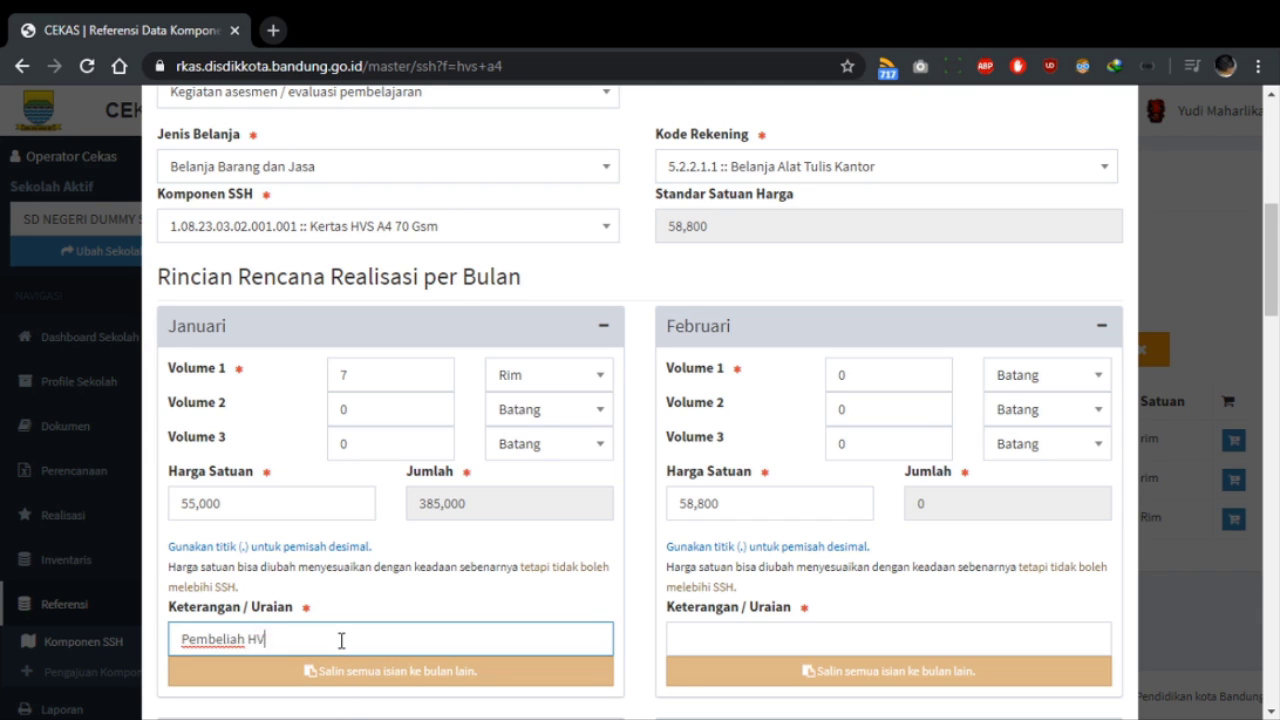
pyautogui.write('S untuk Kegiatan Evaluasi ')
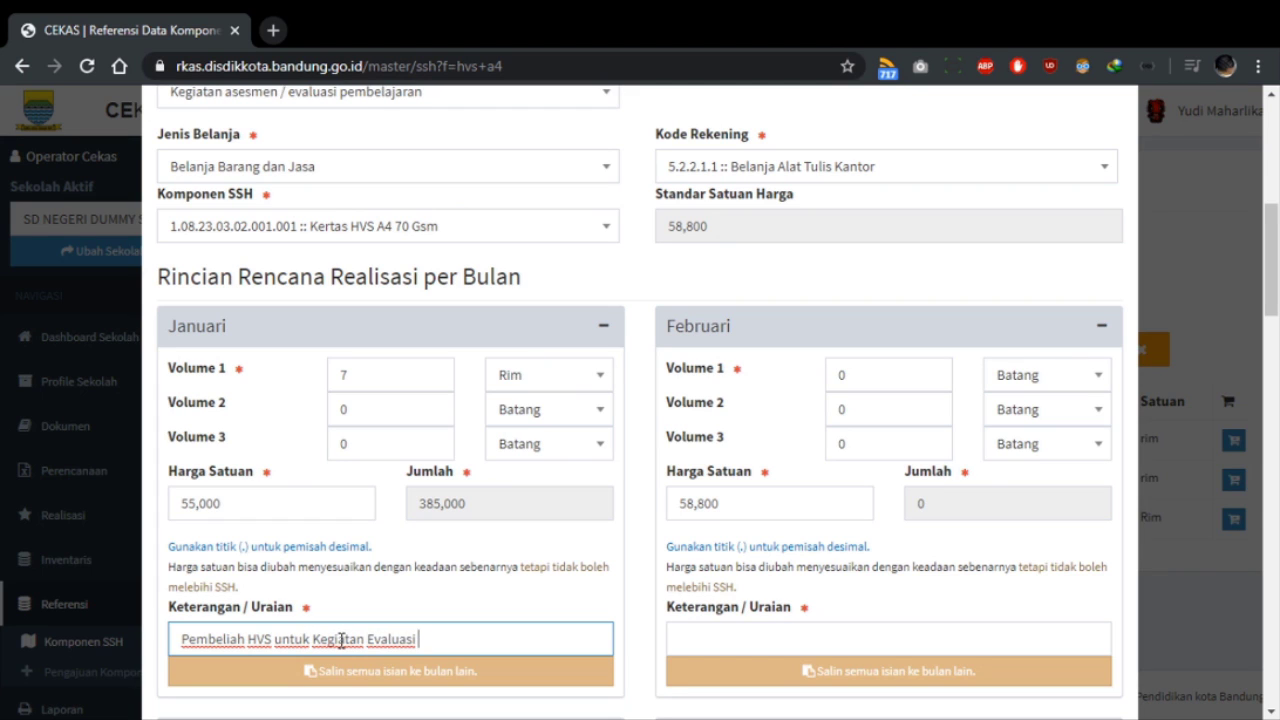
pyautogui.write('Pembelajaran')
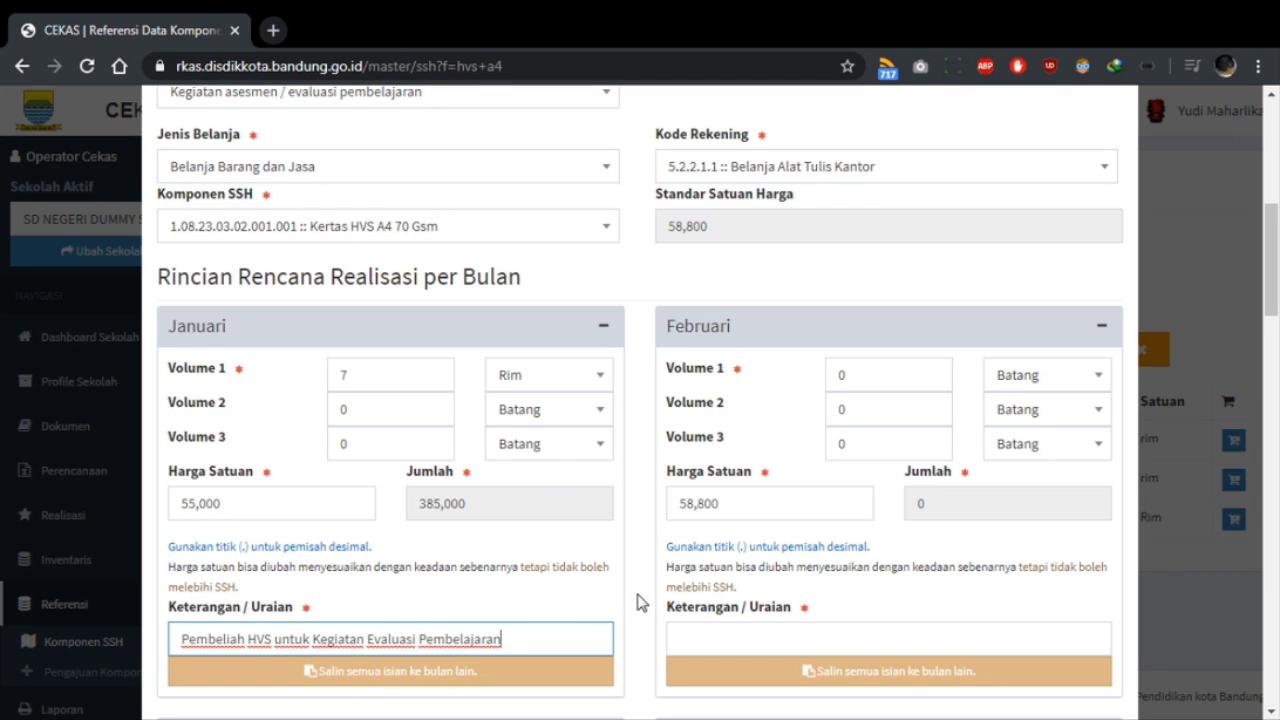
pyautogui.scroll(-2, 641, 602)
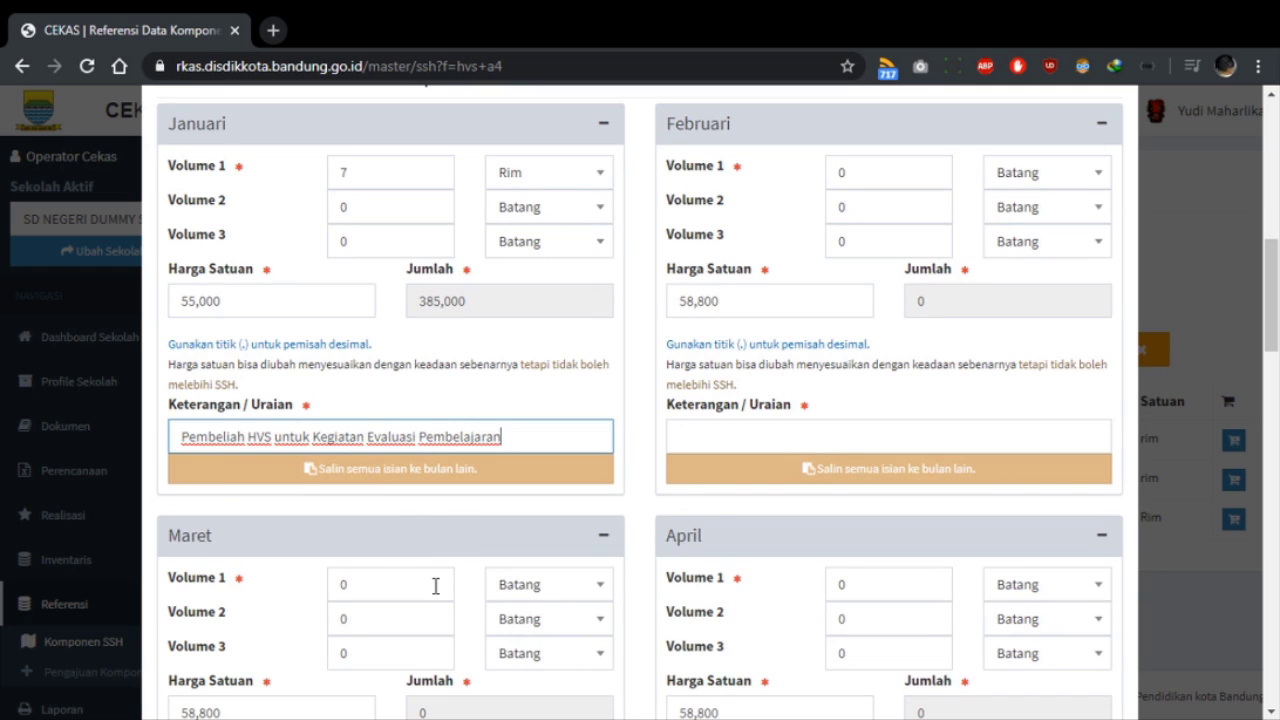
pyautogui.scroll(1, 434, 583)
pyautogui.click(390, 572)
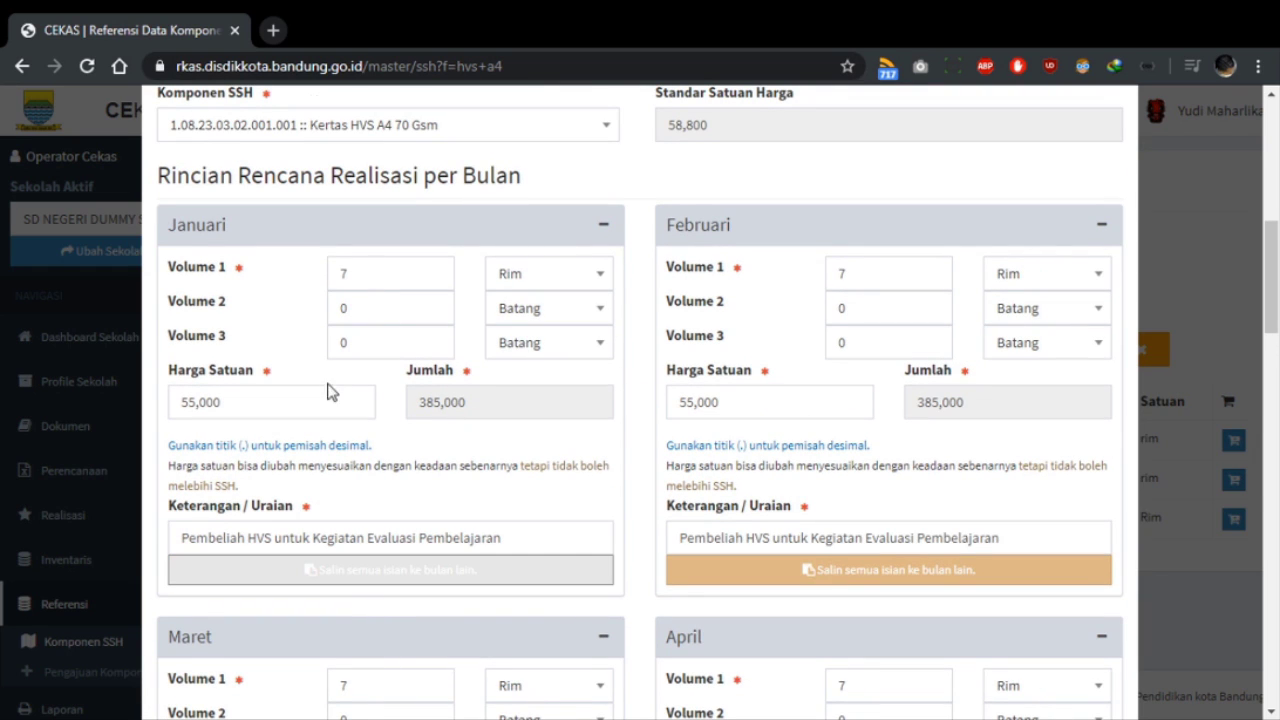
# Step: Correct "Pembeliah" to "Pembelian" in the Januari Keterangan / Uraian and copy the Januari entries to the other months again
pyautogui.click(240, 537)
pyautogui.press('BackSpace')
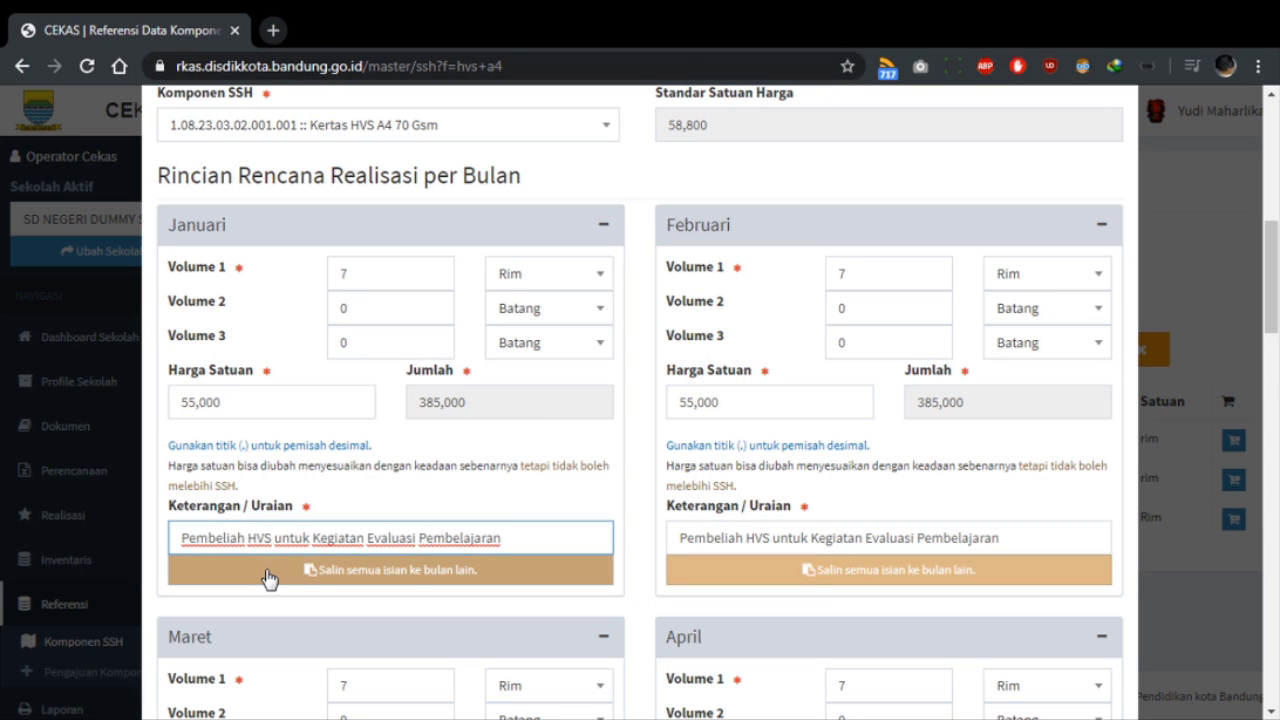
pyautogui.write('n')
pyautogui.click(268, 578)
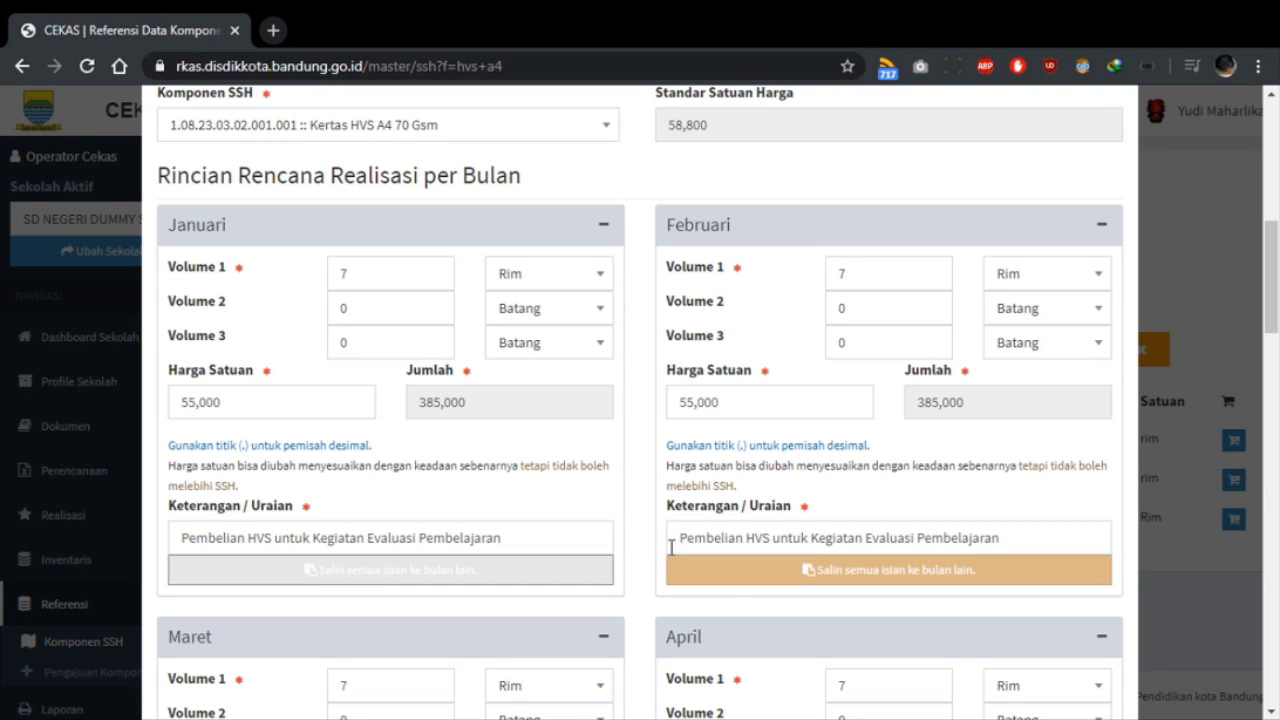
# Step: Check the copied monthly details through Desember and save the Kertas HVS A4 70 Gsm plan
pyautogui.scroll(-7, 646, 543)
pyautogui.scroll(-12, 645, 547)
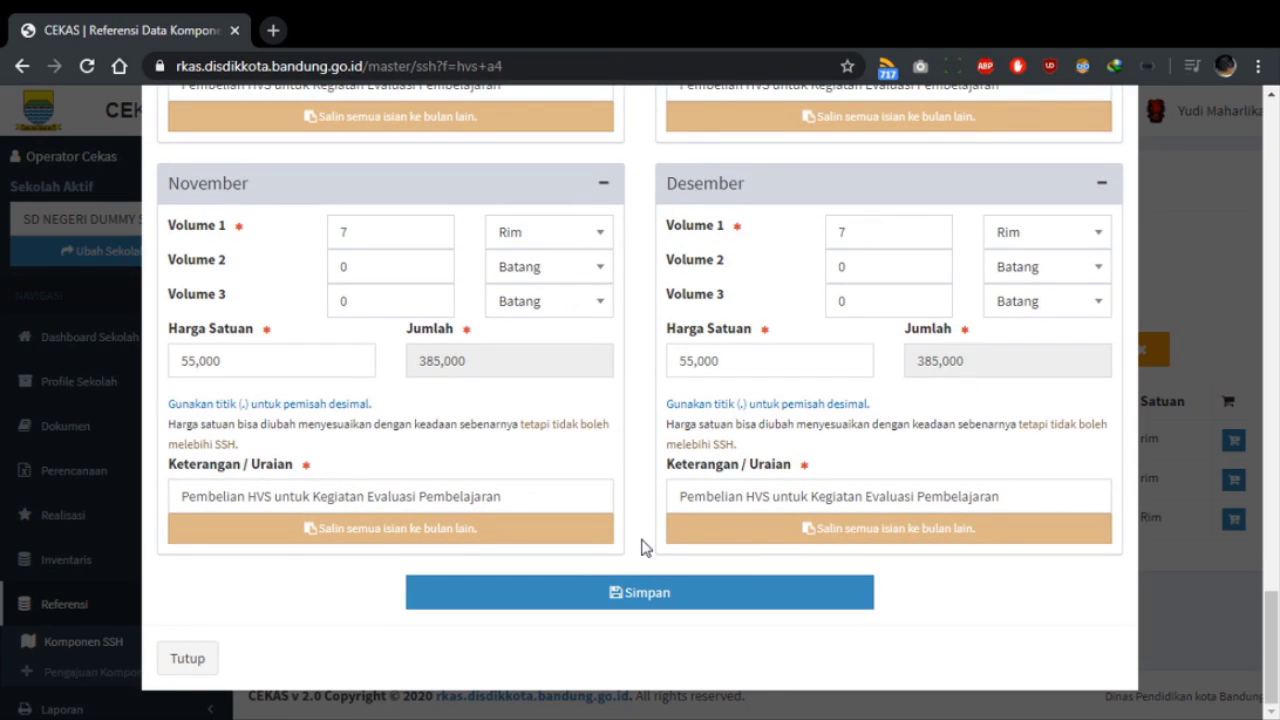
pyautogui.click(645, 598)
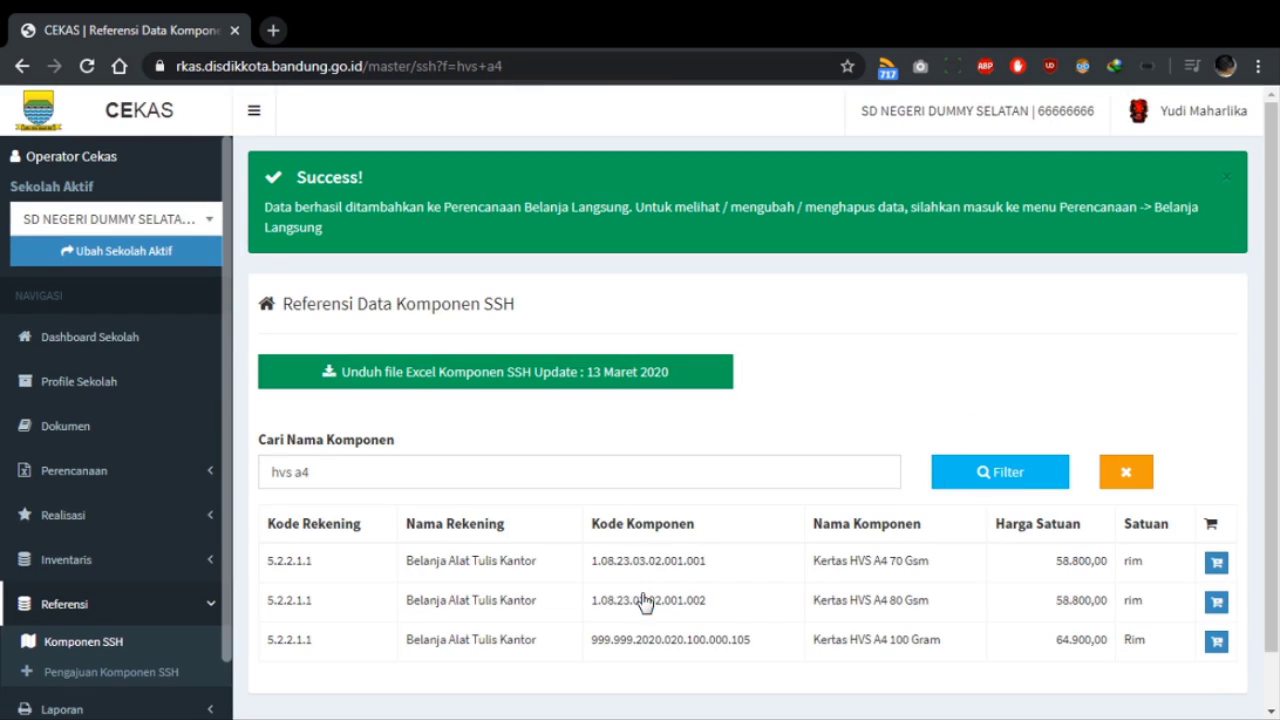
# Step: Open the Rencana Belanja Langsung list, display it with Caturwulan as the Tahapan, and review the HVS entries
pyautogui.click(155, 472)
pyautogui.click(155, 538)
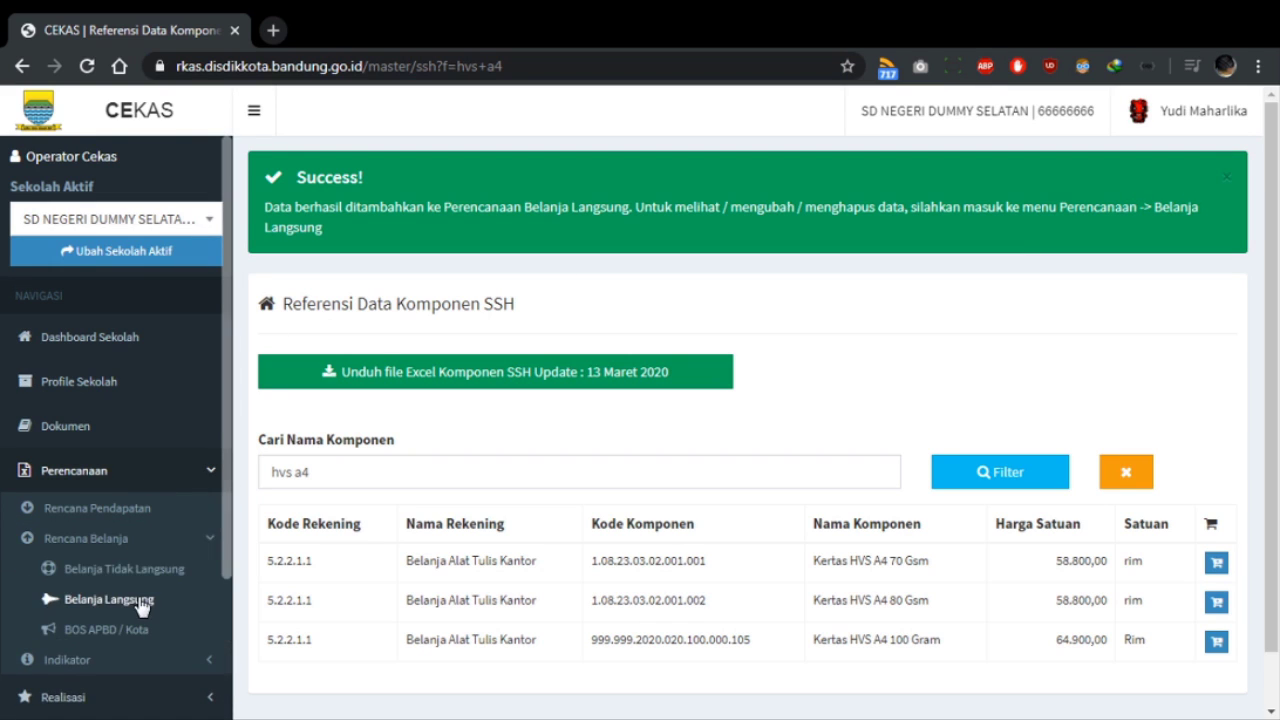
pyautogui.click(141, 600)
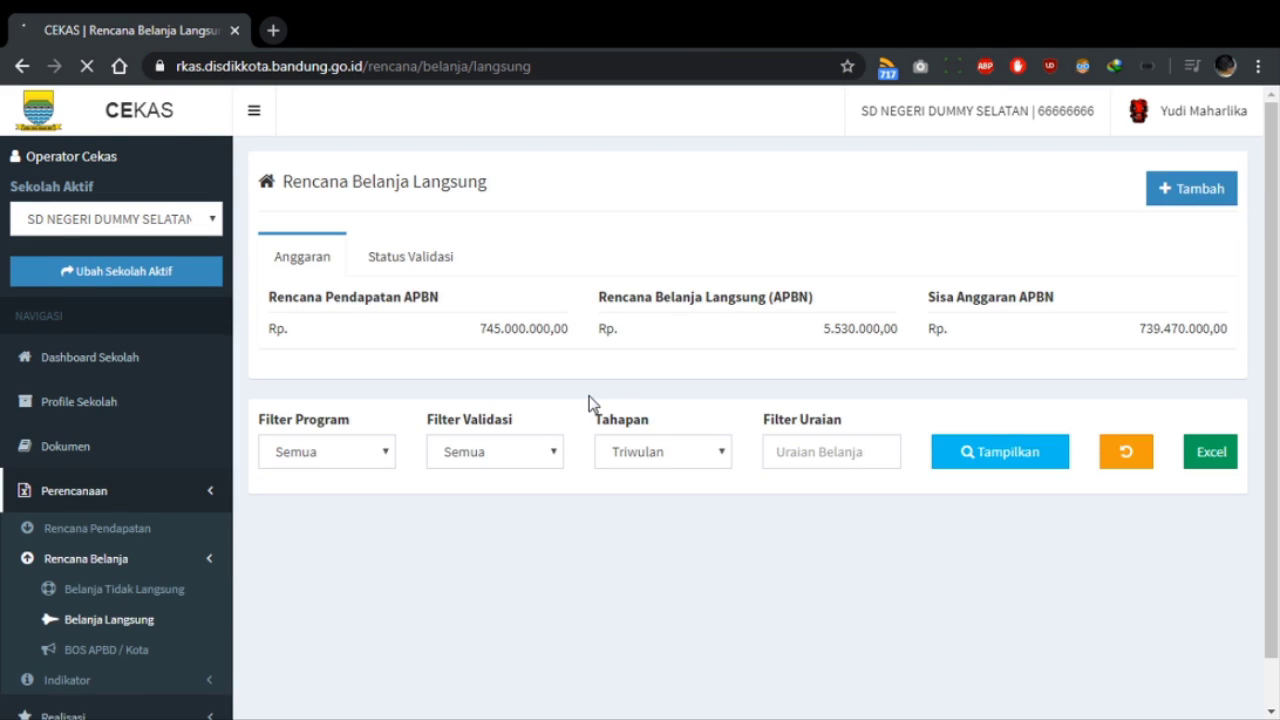
pyautogui.click(691, 455)
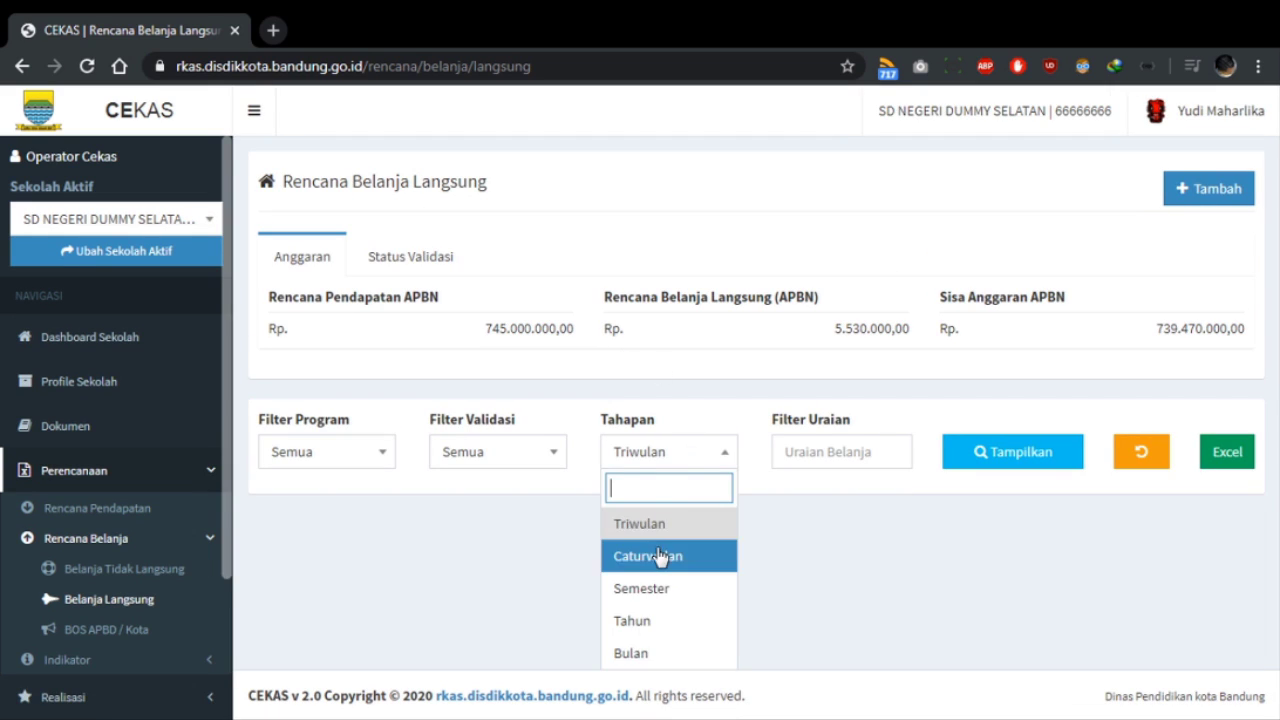
pyautogui.click(663, 555)
pyautogui.click(985, 468)
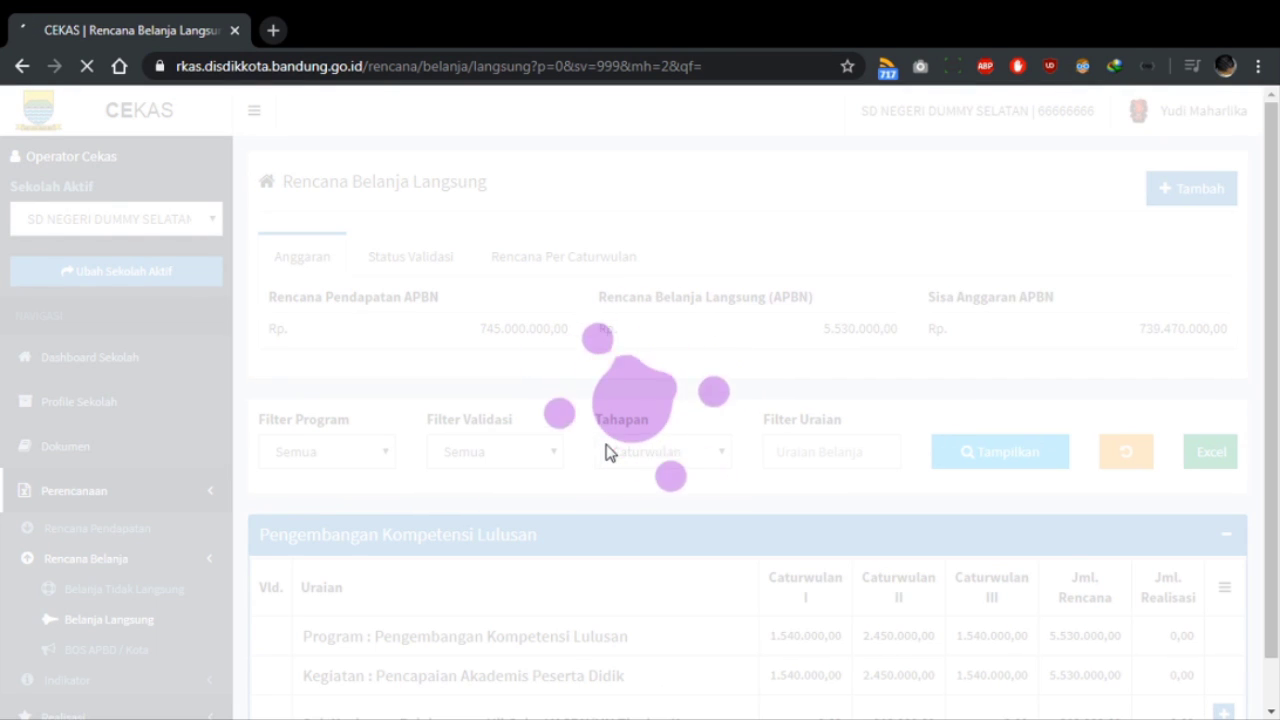
pyautogui.scroll(-10, 608, 453)
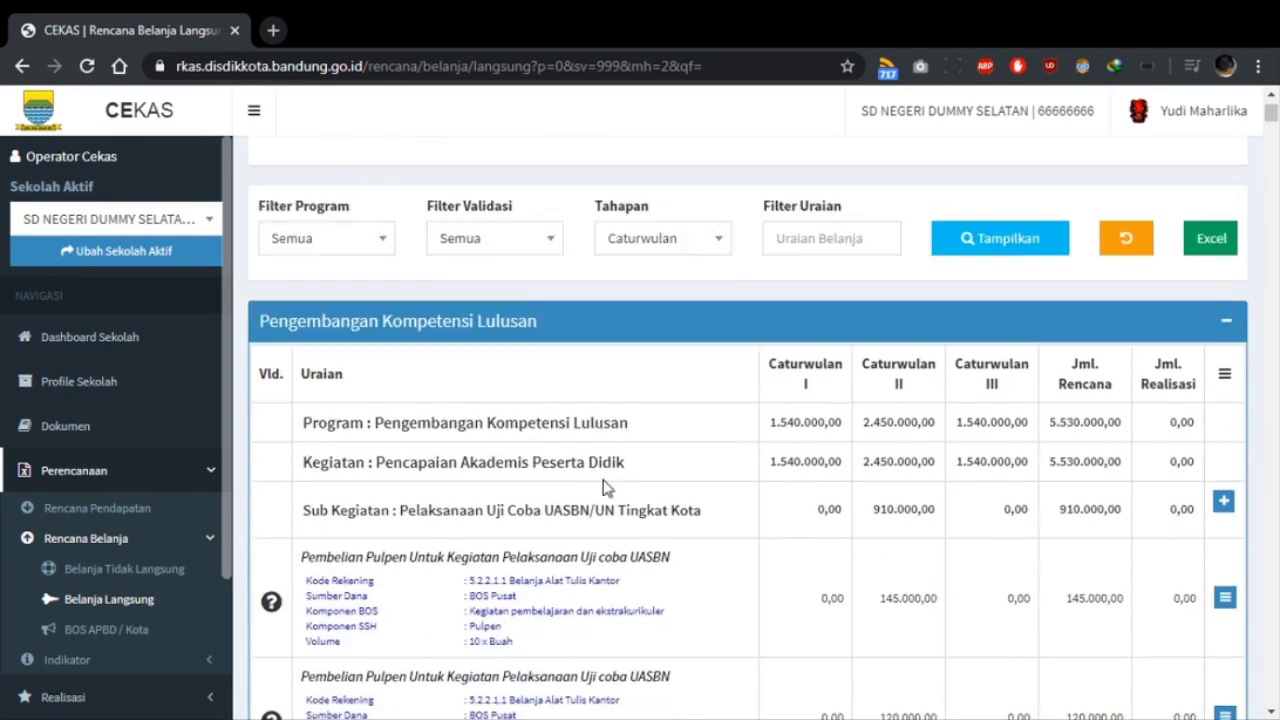
pyautogui.scroll(-5, 608, 487)
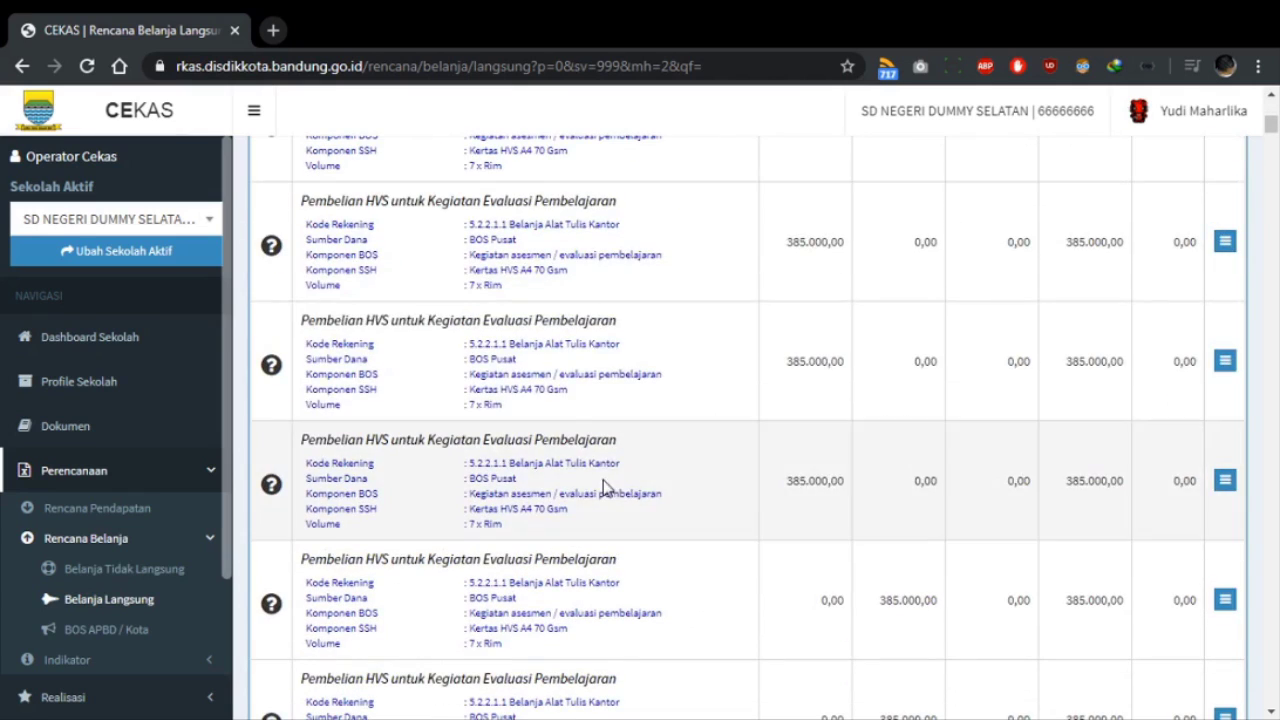
pyautogui.scroll(-5, 417, 364)
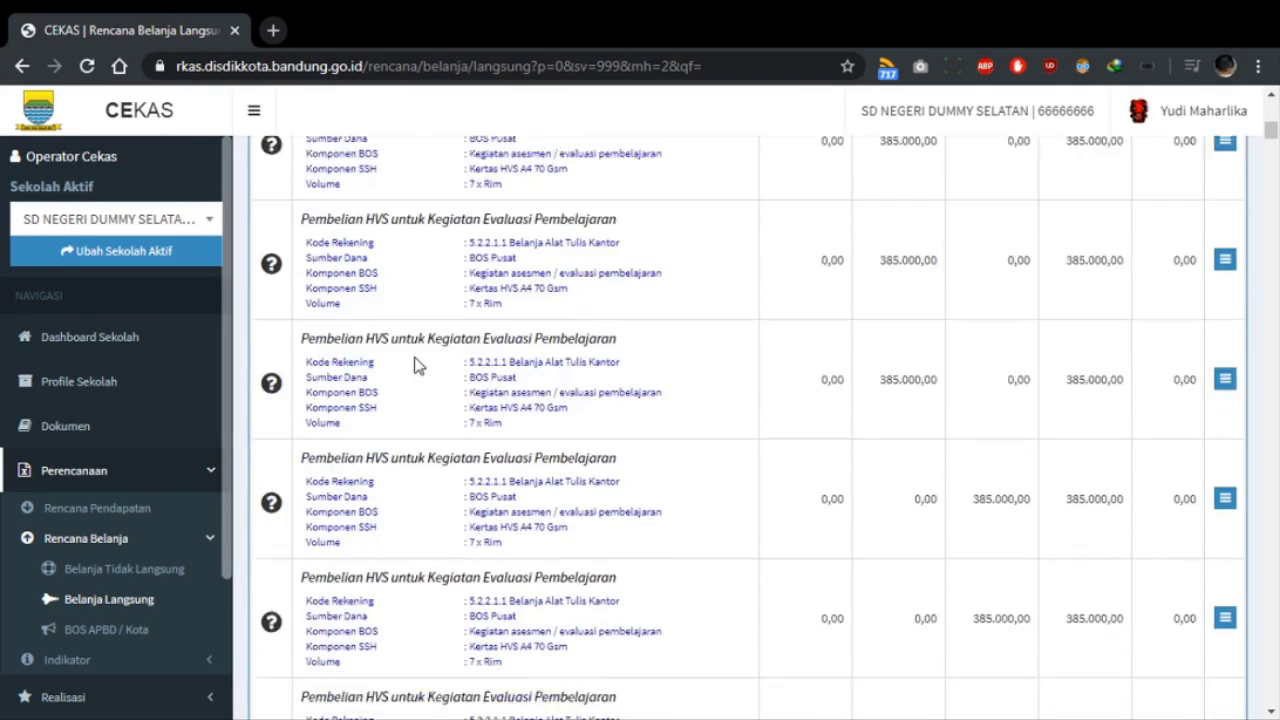
pyautogui.scroll(10, 423, 430)
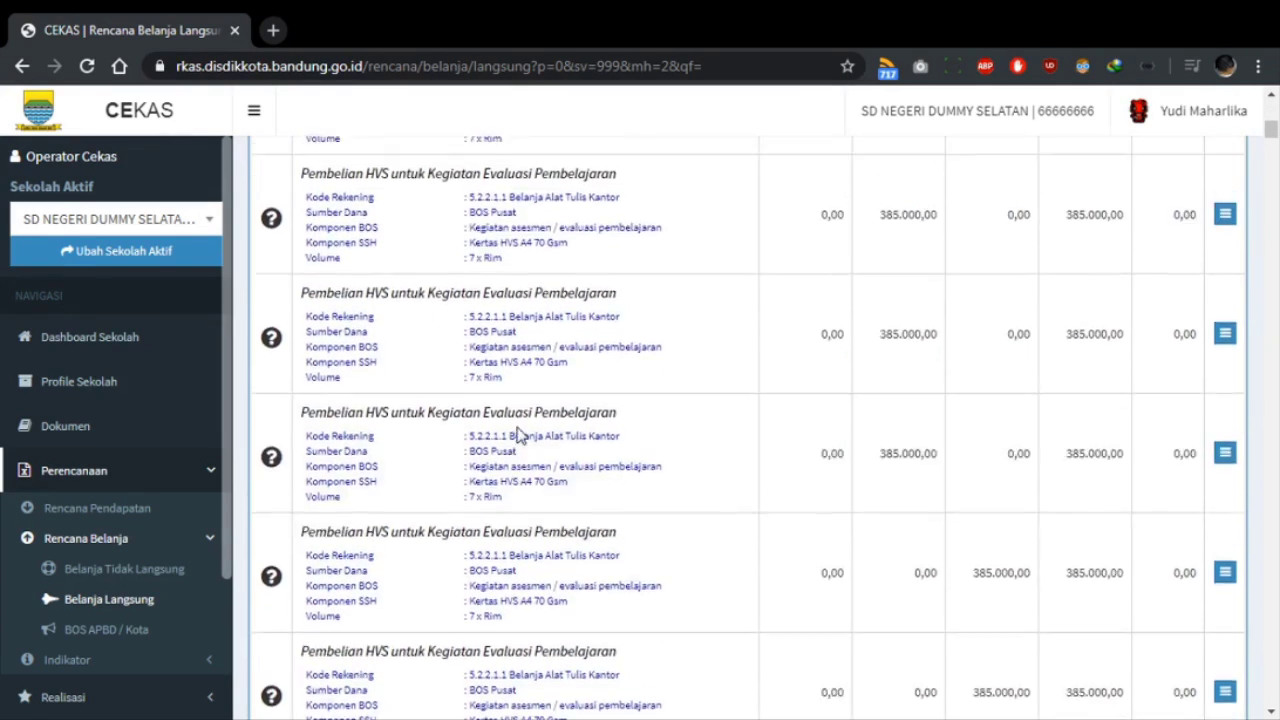
# Step: Finish reviewing the spending list, open the Komponen SSH reference, and filter the components by HTA2020
pyautogui.scroll(-2, 145, 603)
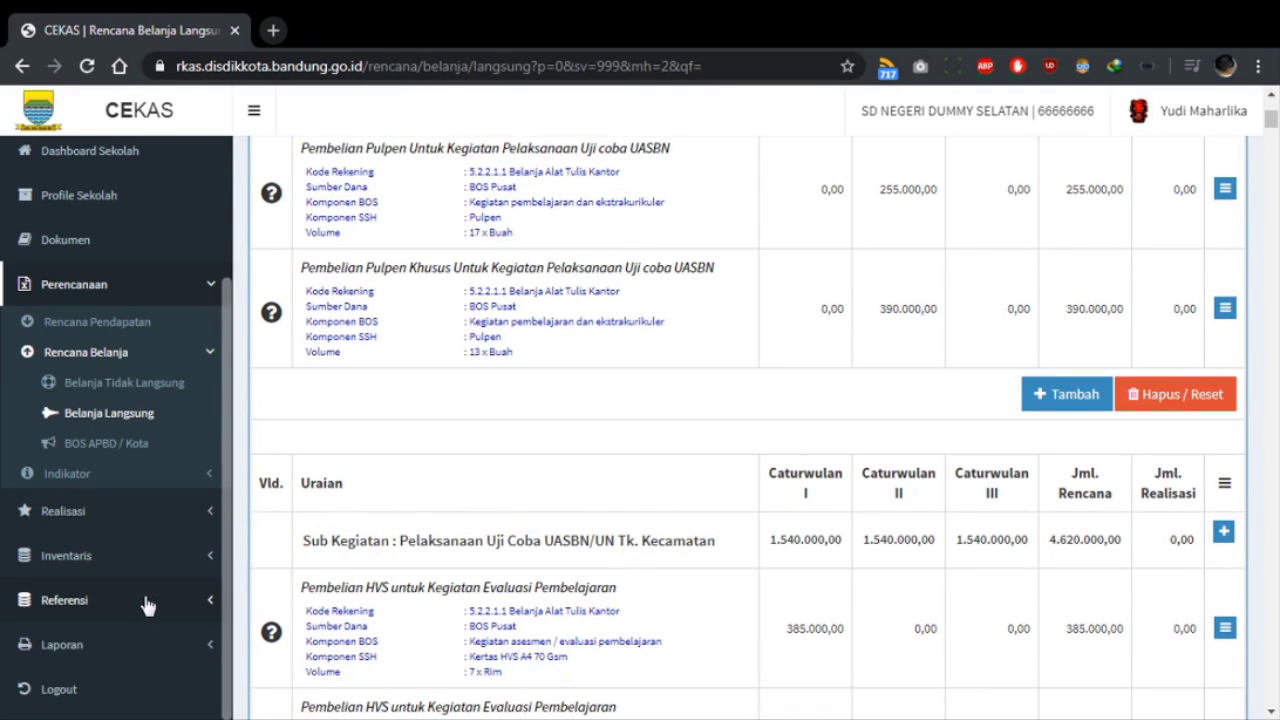
pyautogui.scroll(10, 666, 526)
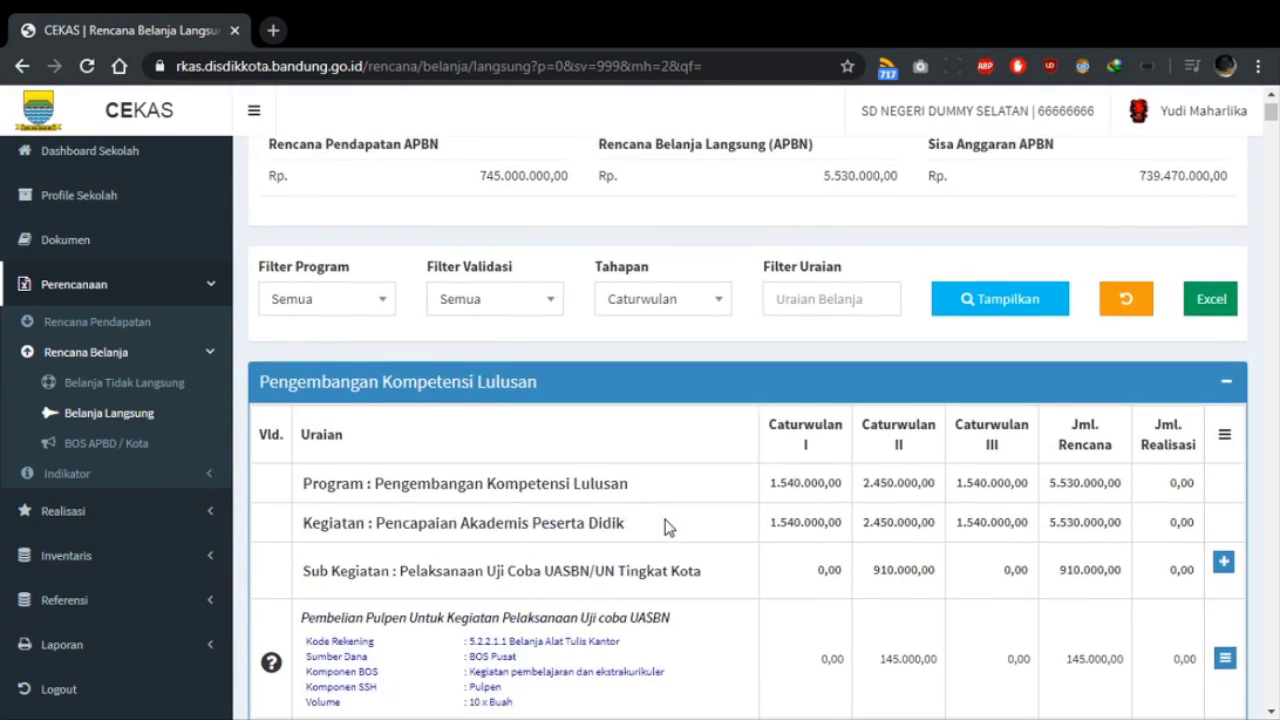
pyautogui.click(105, 601)
pyautogui.click(110, 588)
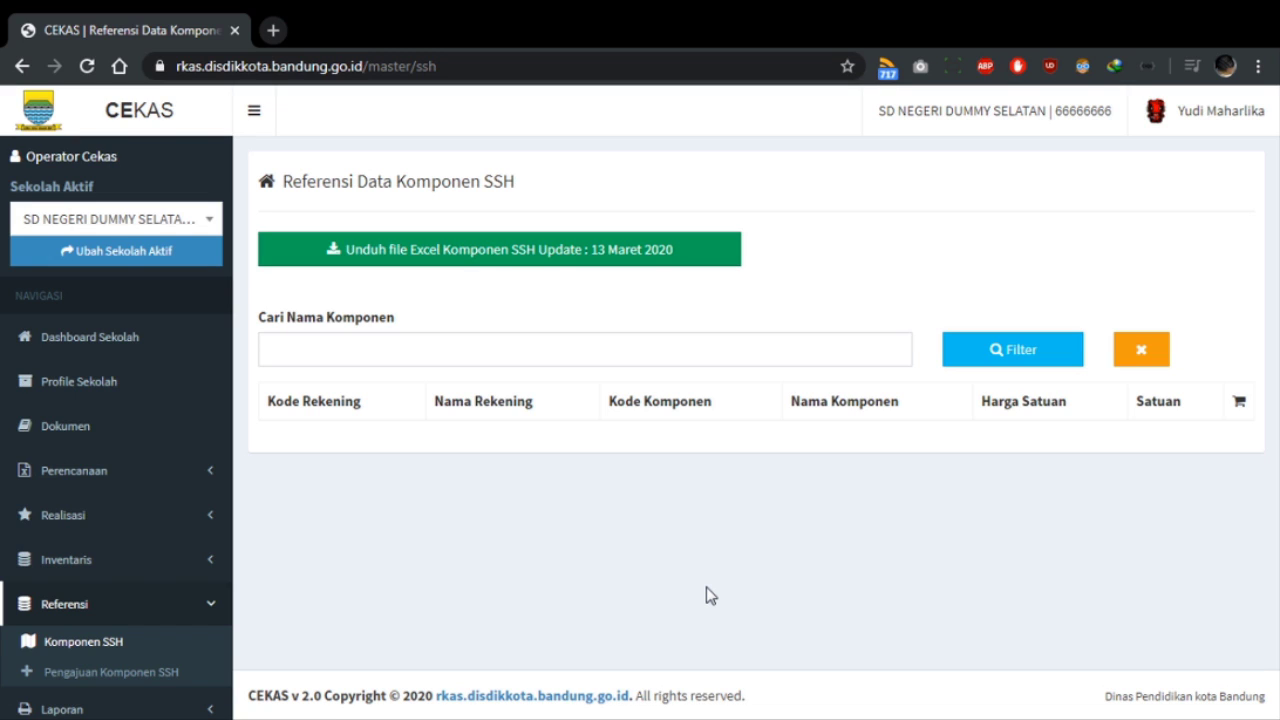
pyautogui.click(419, 347)
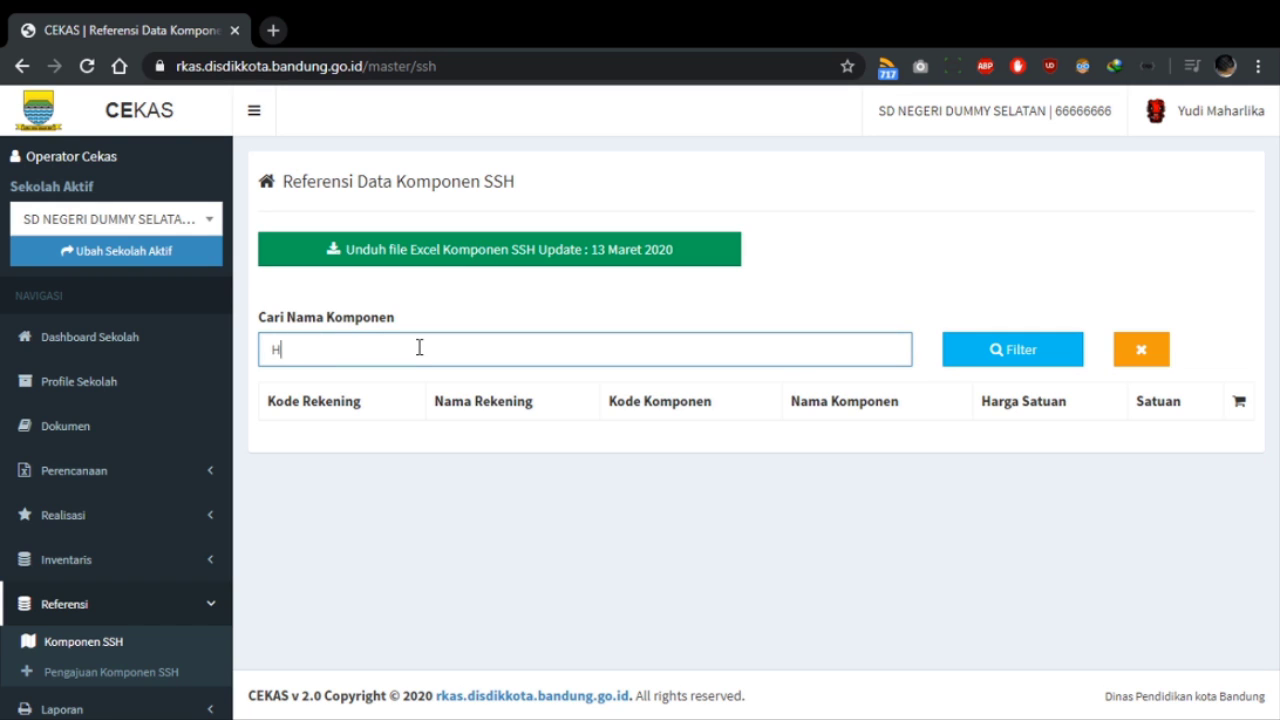
pyautogui.hotkey('ctrl', 'a')
pyautogui.click(1012, 349)
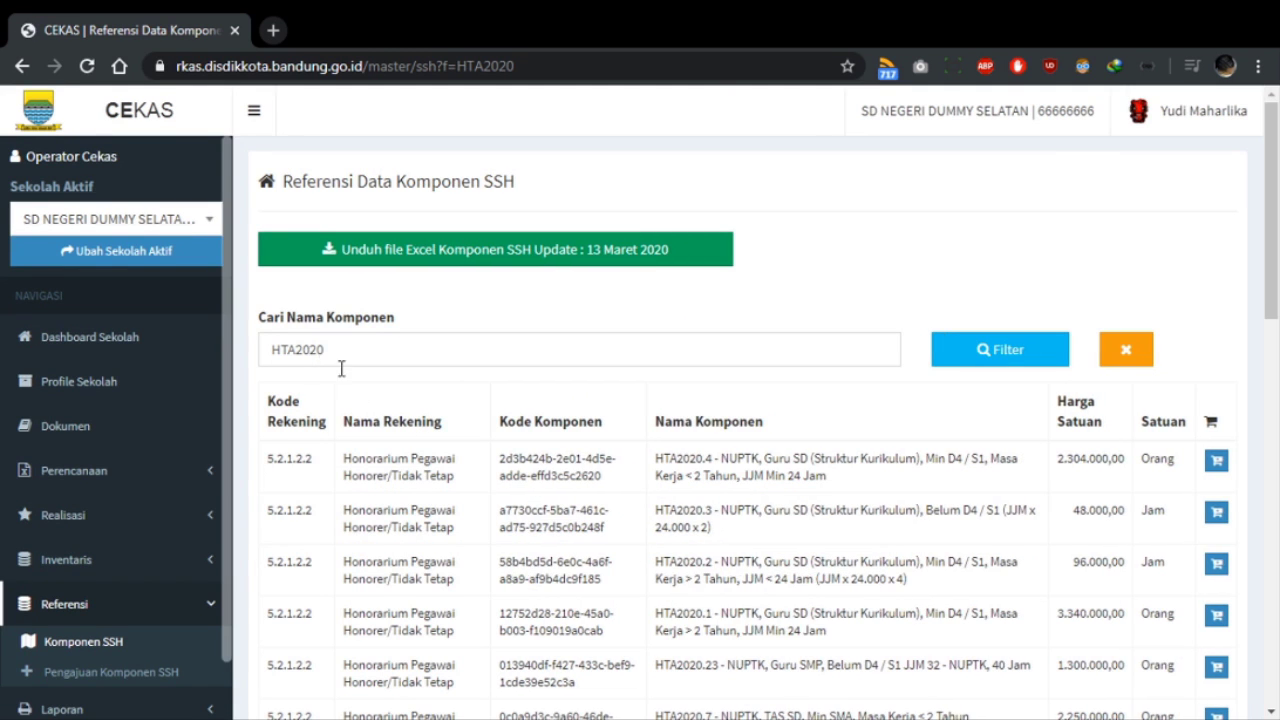
# Step: Look through all HTA2020 honorarium components, checking the NUPTK requirement and the staff categories in their names
pyautogui.scroll(-2, 626, 306)
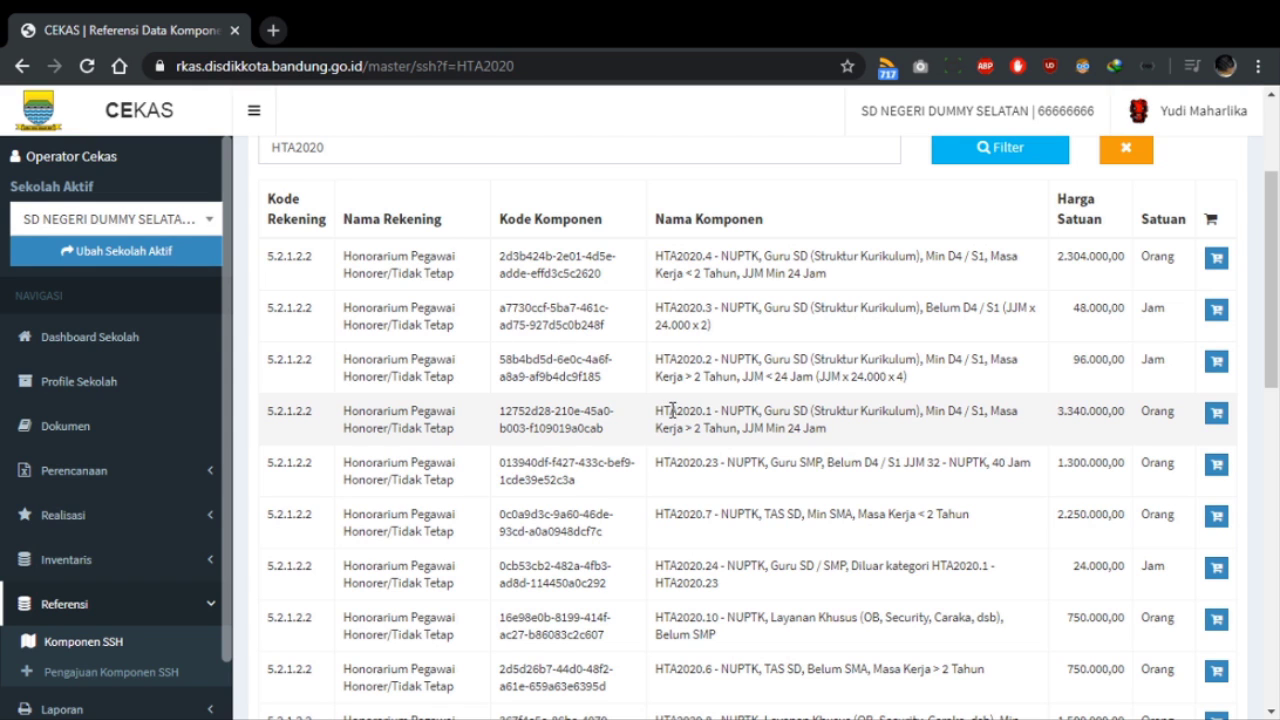
pyautogui.scroll(-1, 791, 492)
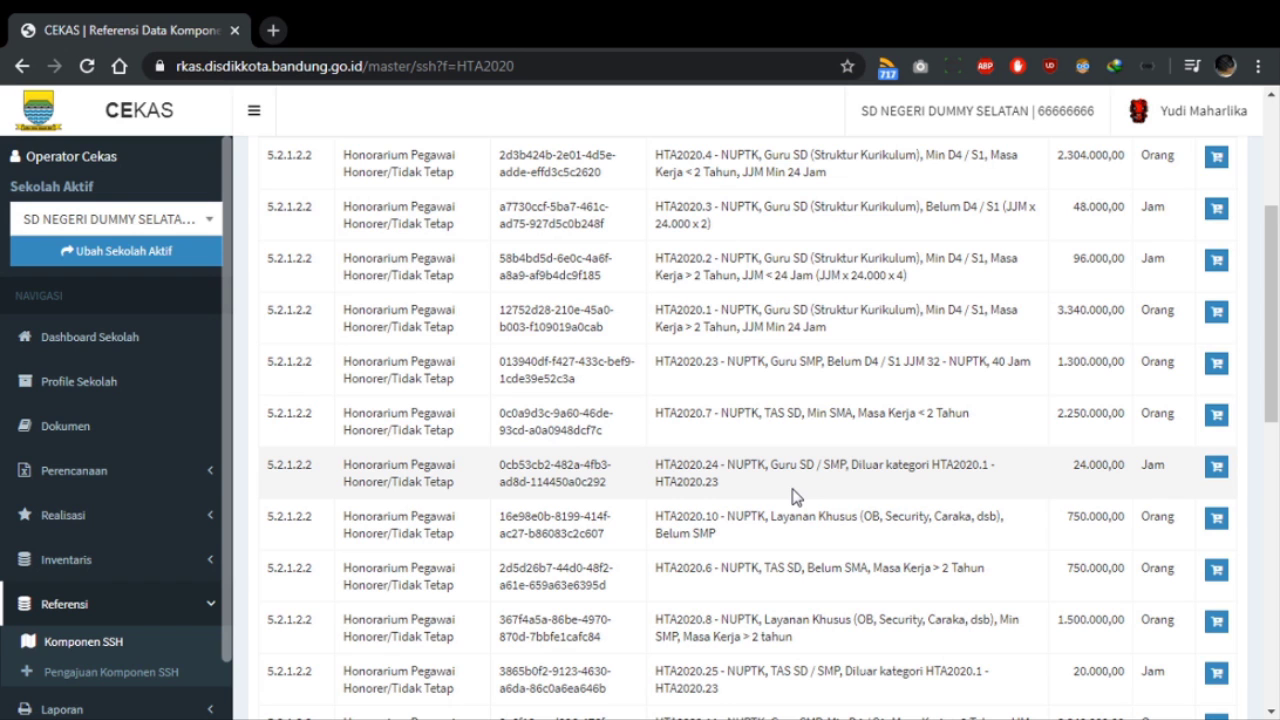
pyautogui.scroll(-5, 791, 495)
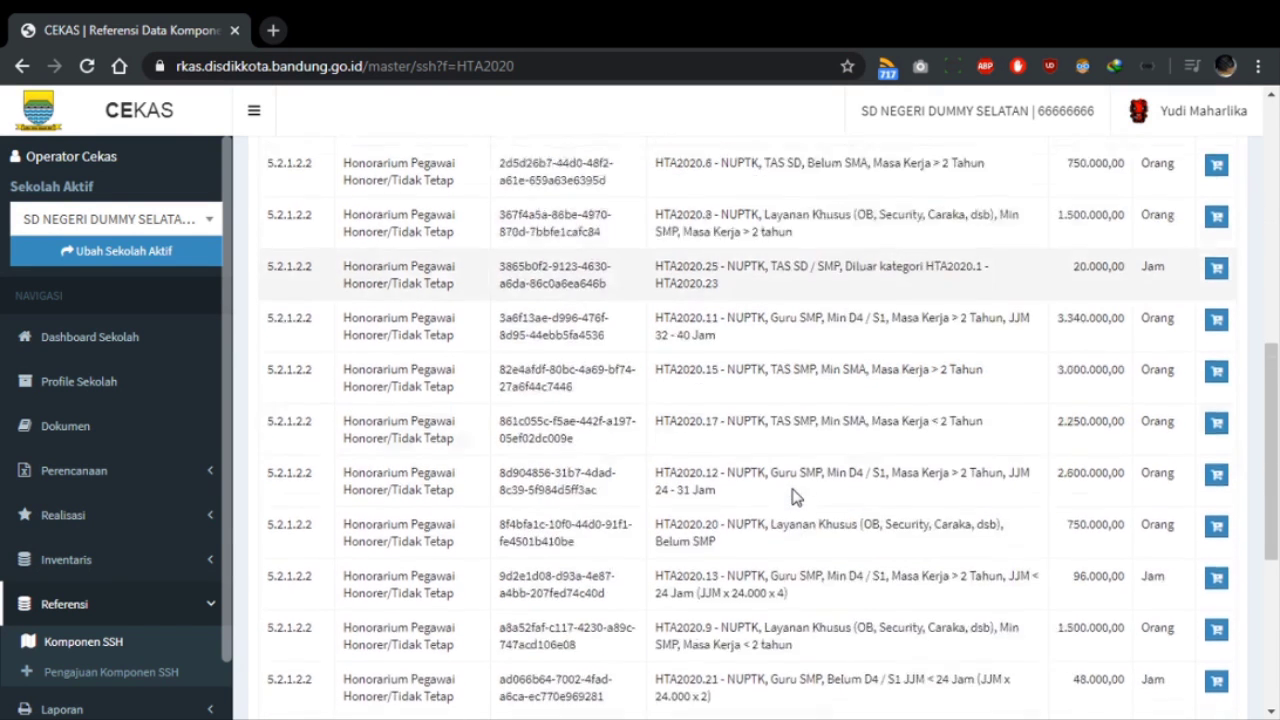
pyautogui.scroll(-3, 791, 495)
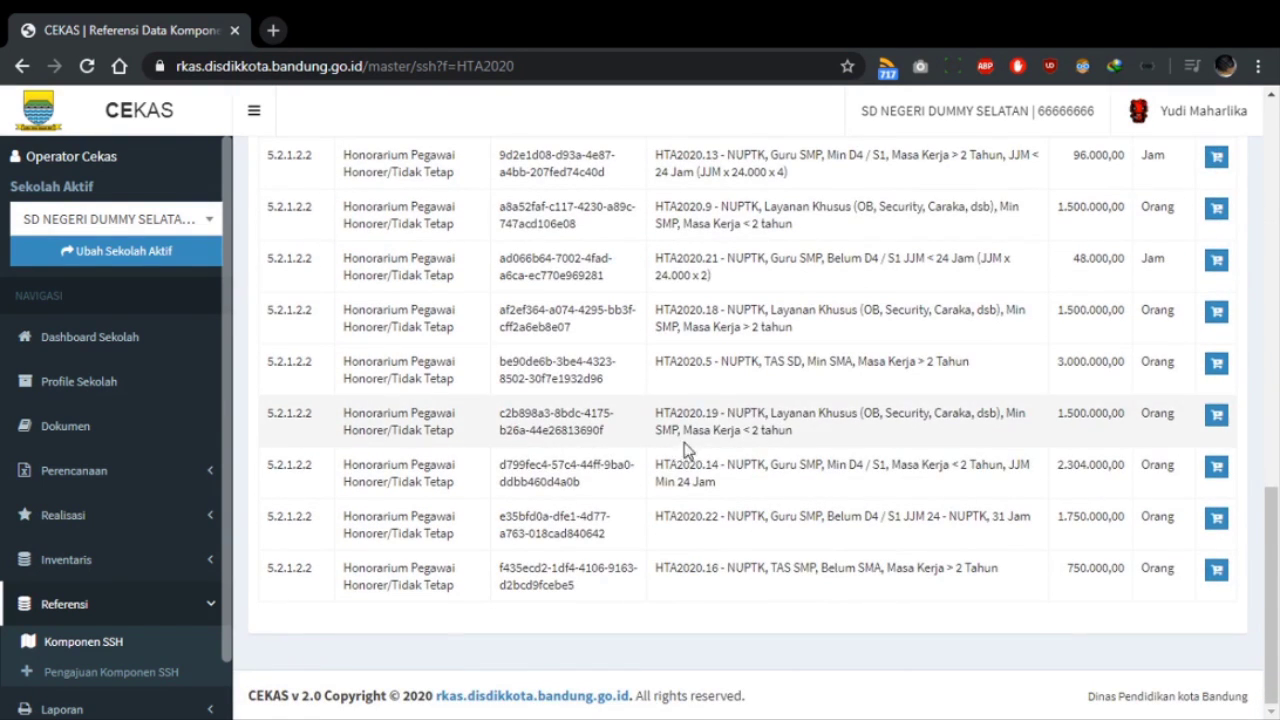
pyautogui.scroll(10, 830, 415)
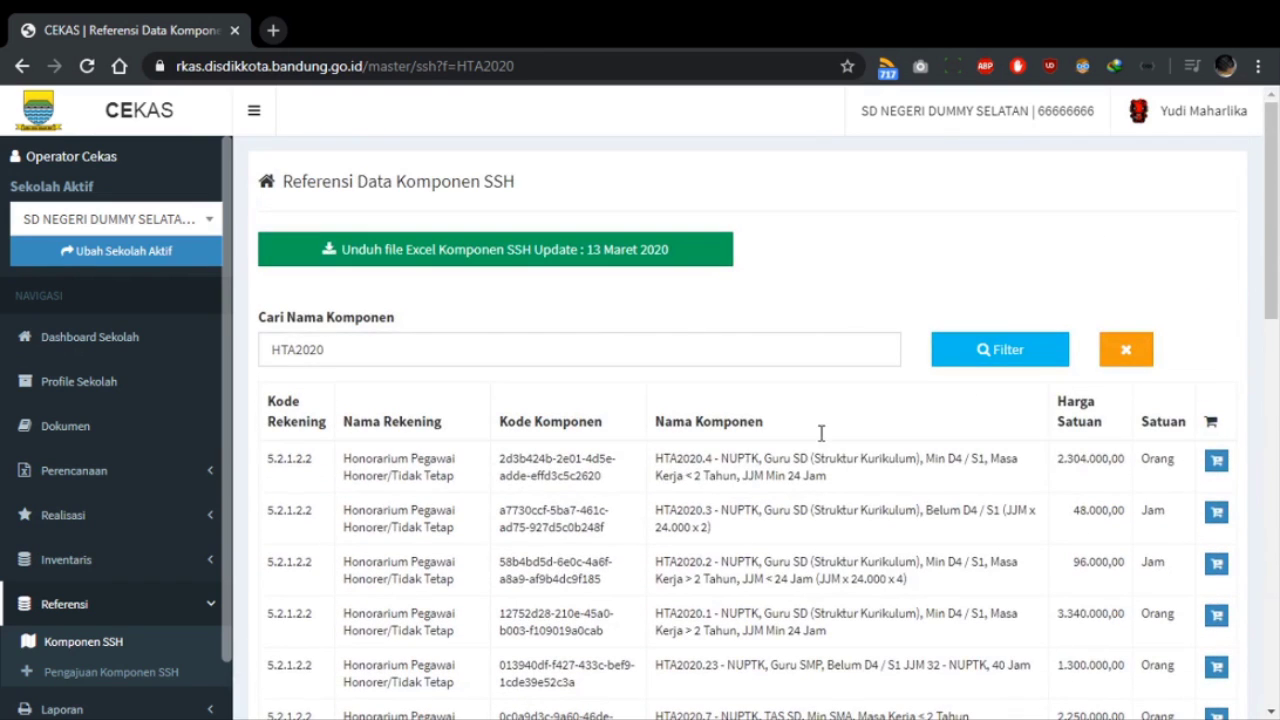
pyautogui.doubleClick(741, 459)
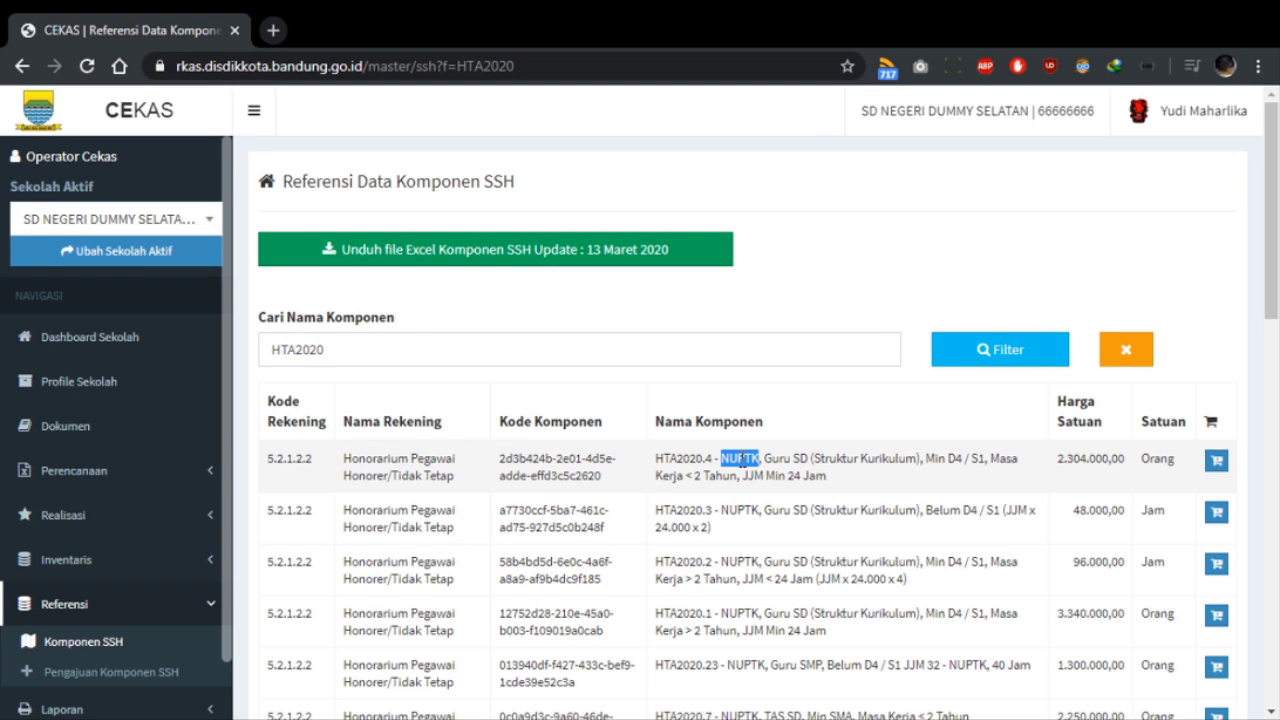
pyautogui.doubleClick(741, 510)
pyautogui.scroll(-4, 741, 510)
pyautogui.scroll(-10, 741, 510)
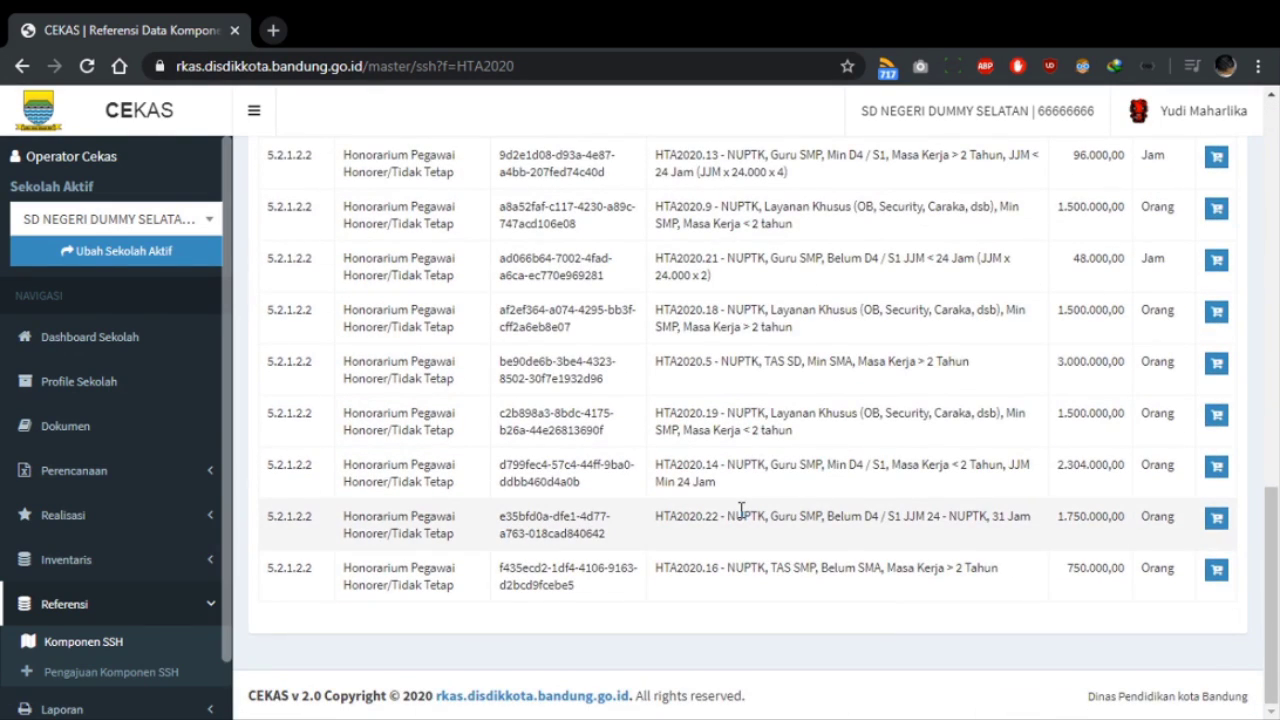
pyautogui.scroll(12, 741, 510)
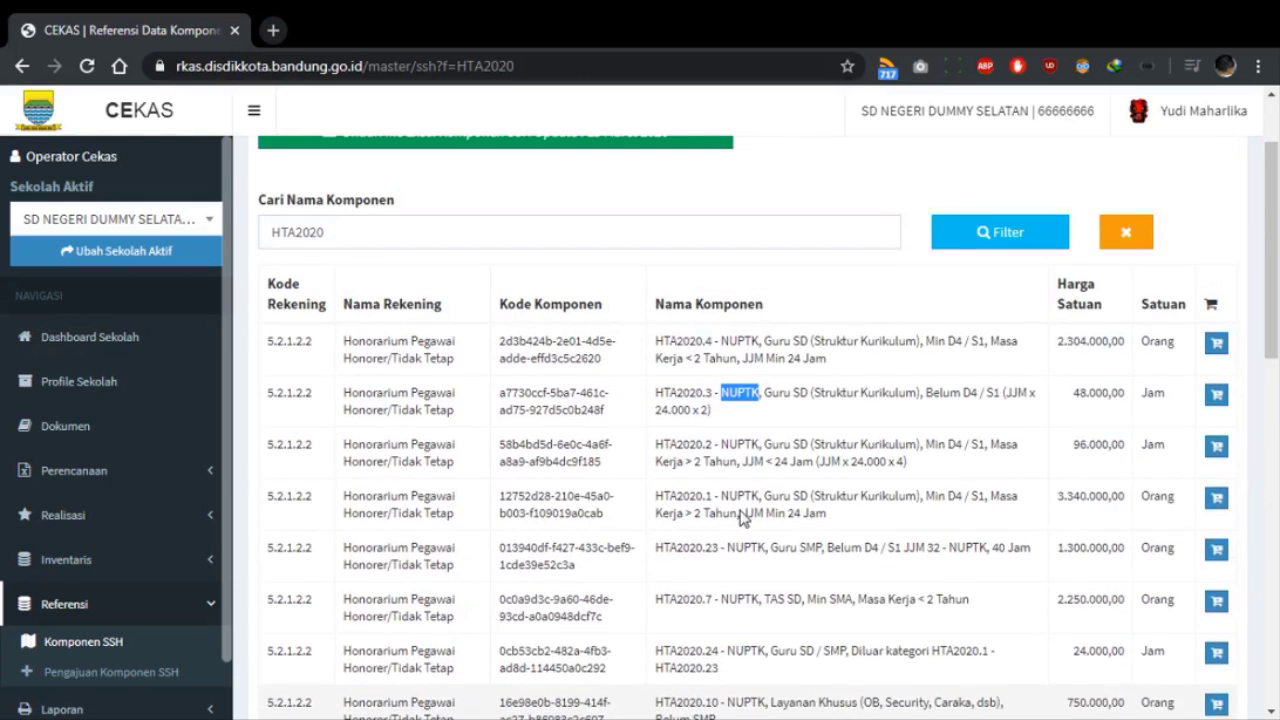
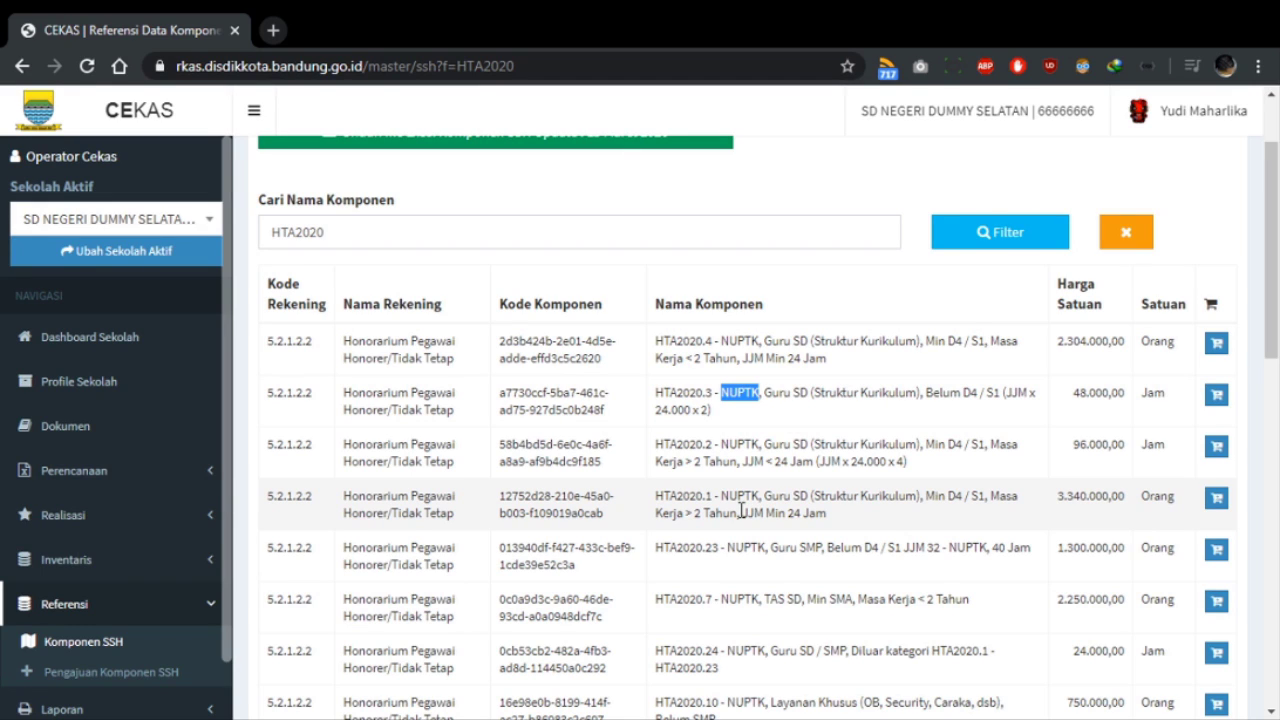
# Step: Examine the Harga Satuan of HTA2020.4 and compare the hourly rates of HTA2020.24, HTA2020.3 and HTA2020.2
pyautogui.doubleClick(1095, 338)
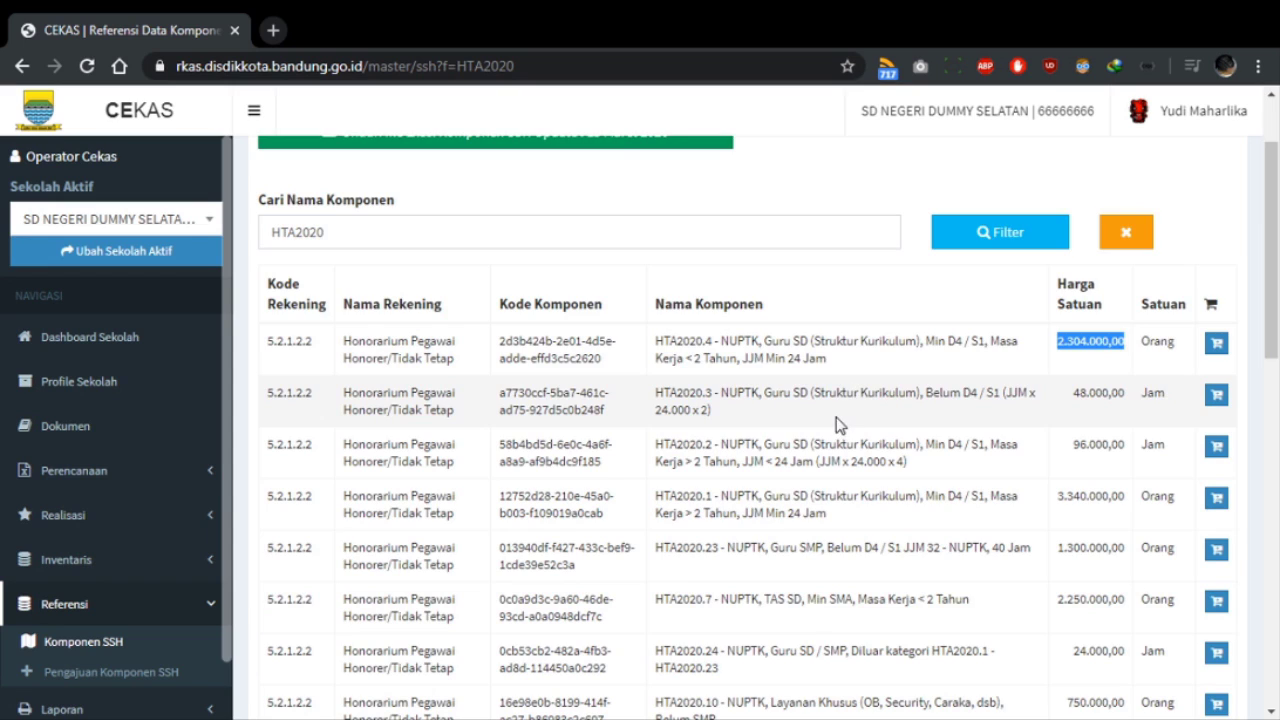
pyautogui.scroll(-3, 836, 420)
pyautogui.scroll(5, 846, 386)
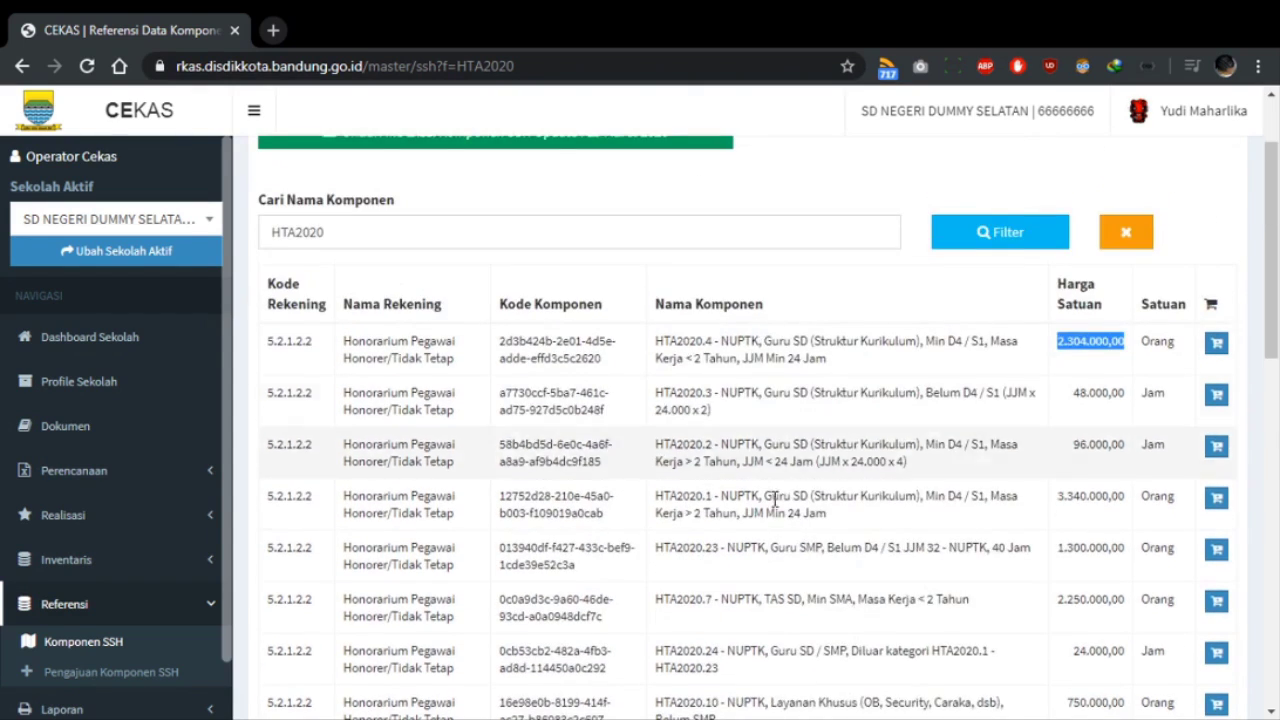
pyautogui.scroll(-8, 800, 370)
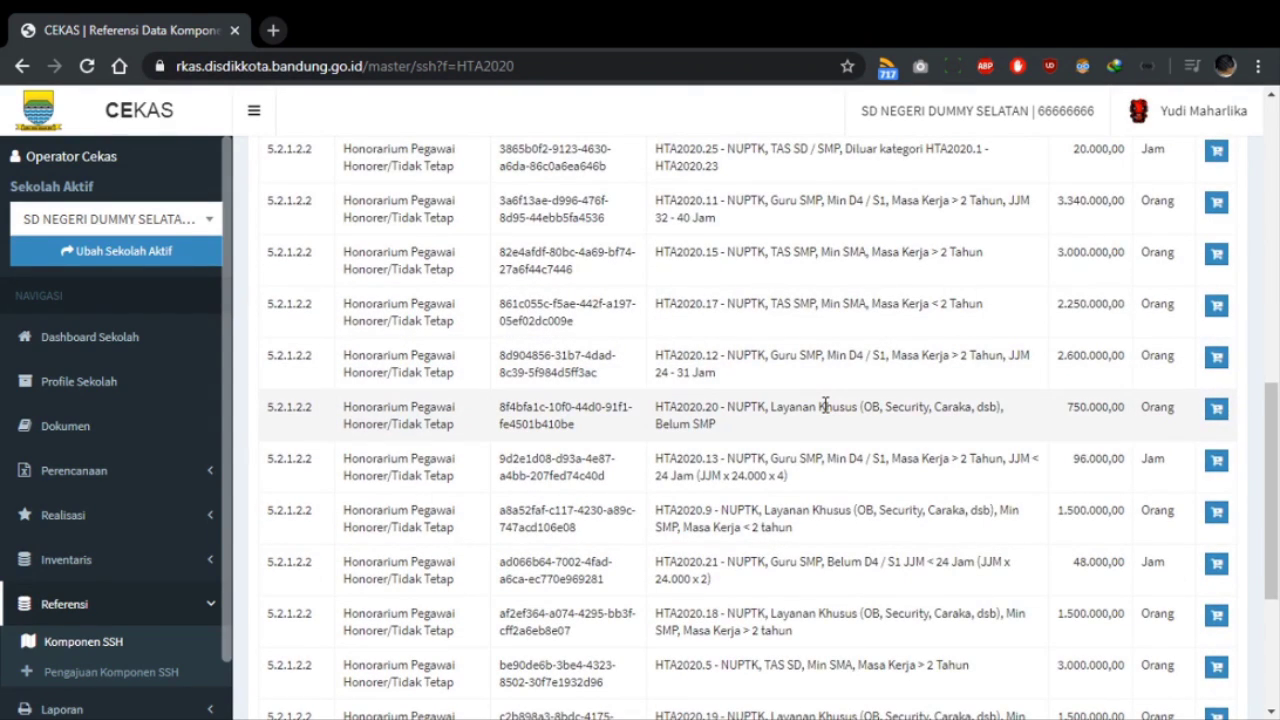
pyautogui.scroll(4, 825, 404)
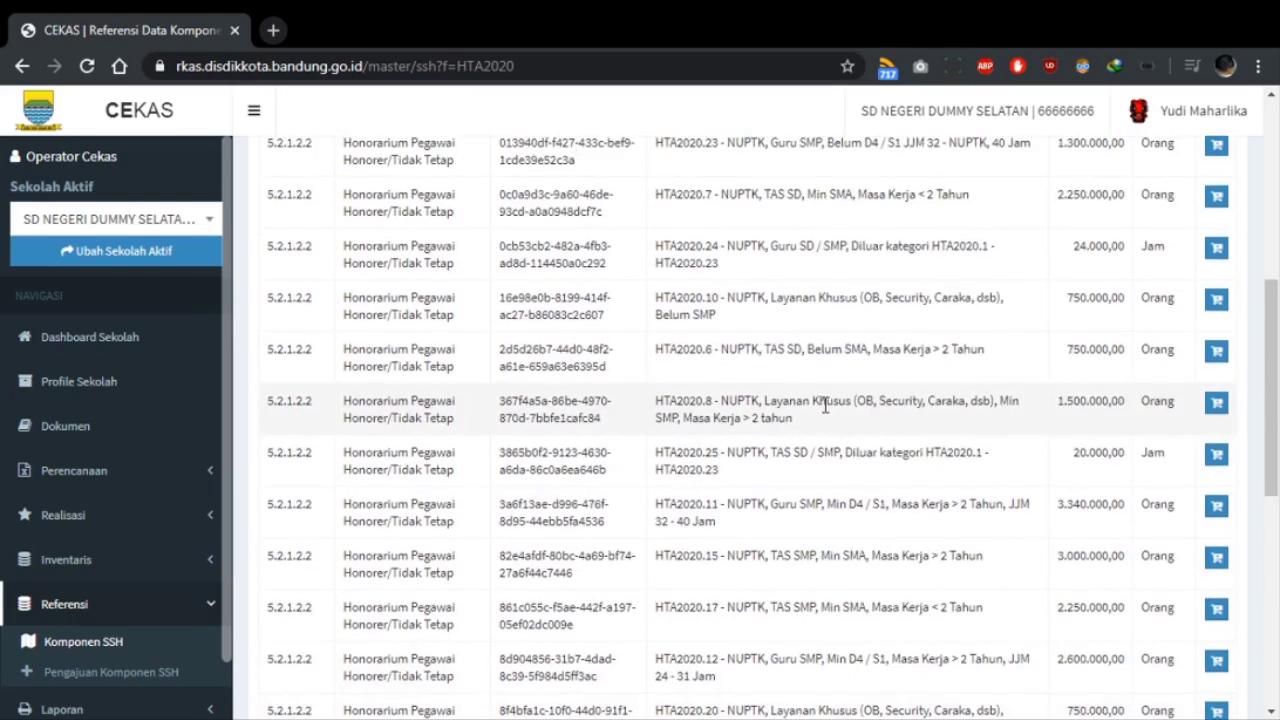
pyautogui.scroll(-5, 825, 404)
pyautogui.scroll(6, 825, 404)
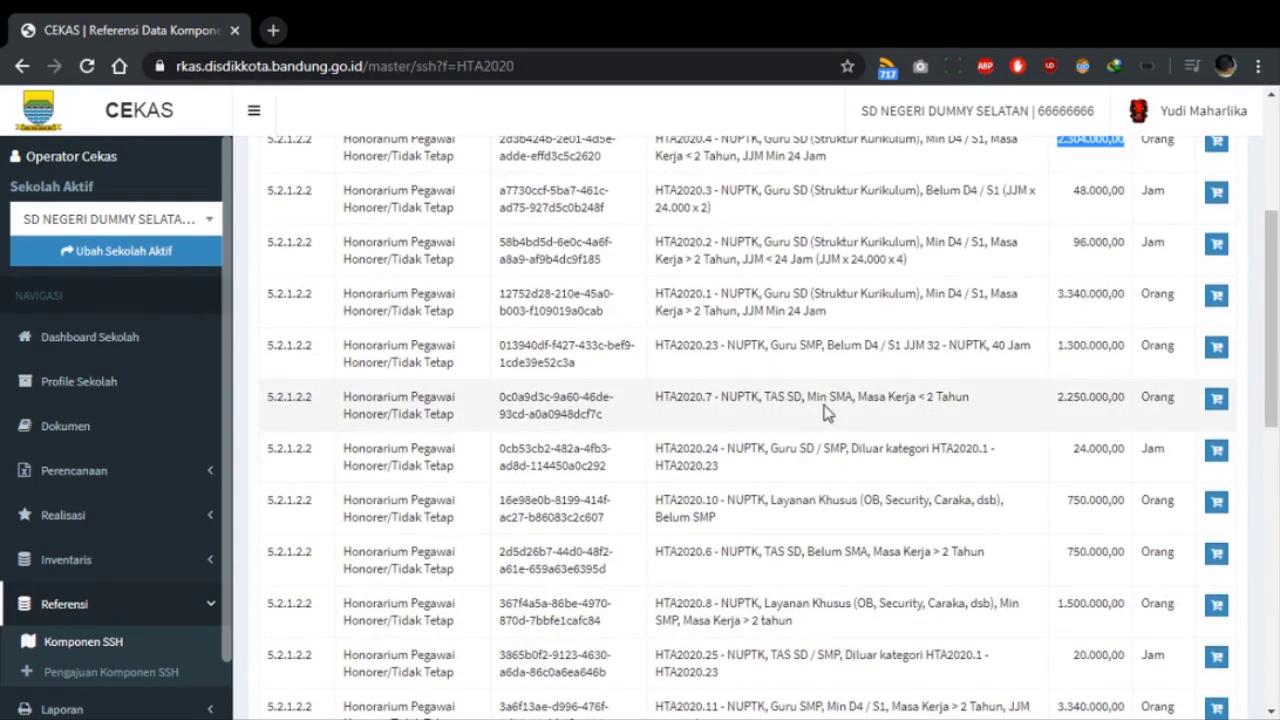
pyautogui.doubleClick(1097, 456)
pyautogui.doubleClick(1098, 190)
pyautogui.doubleClick(1098, 242)
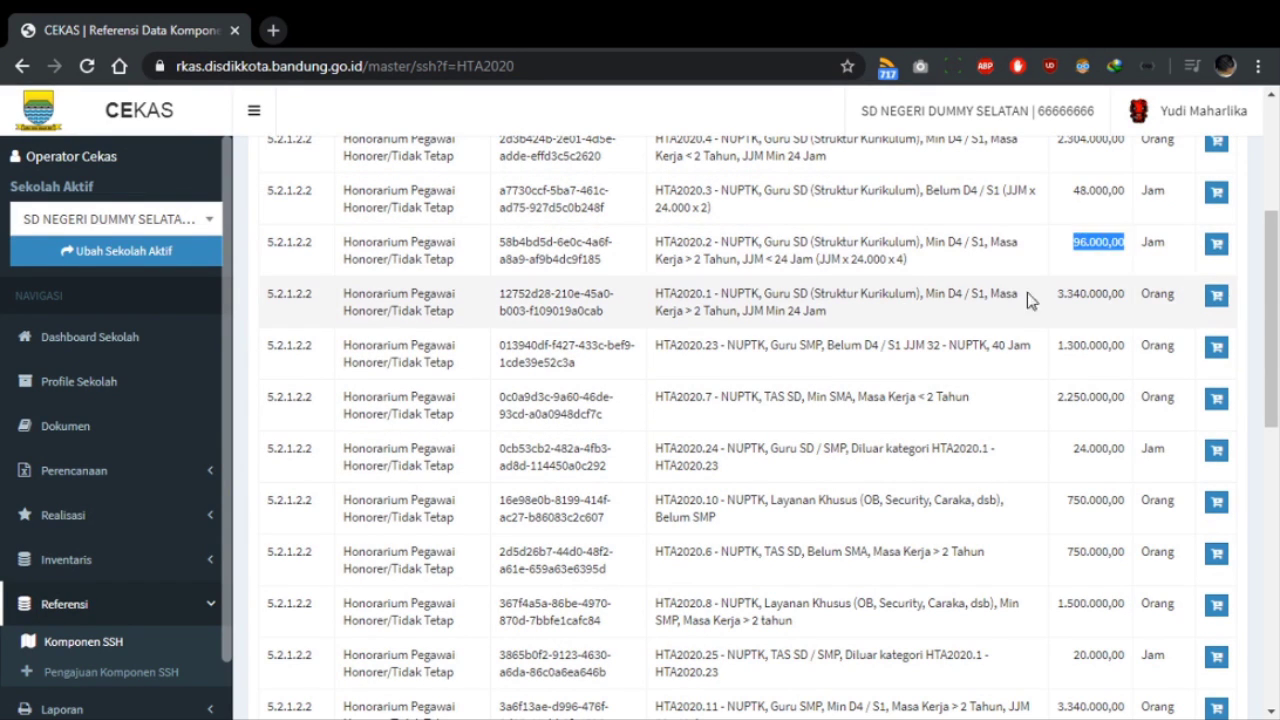
pyautogui.click(988, 323)
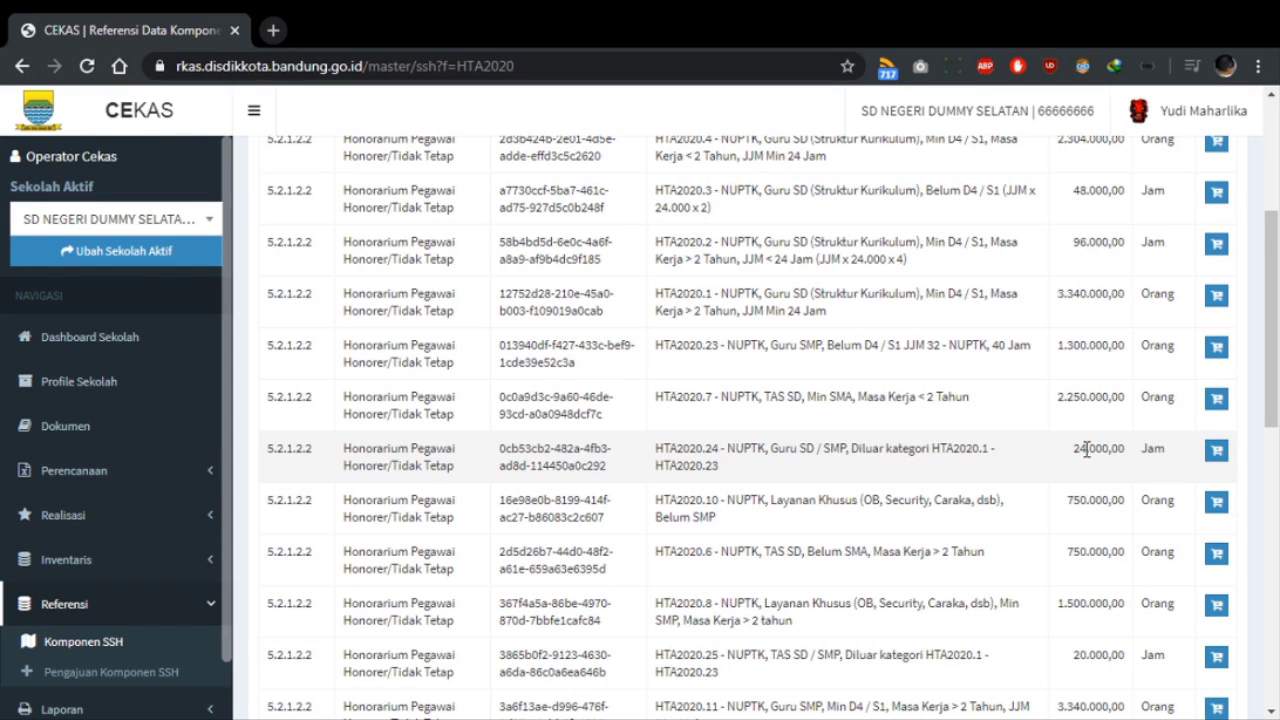
pyautogui.doubleClick(1095, 192)
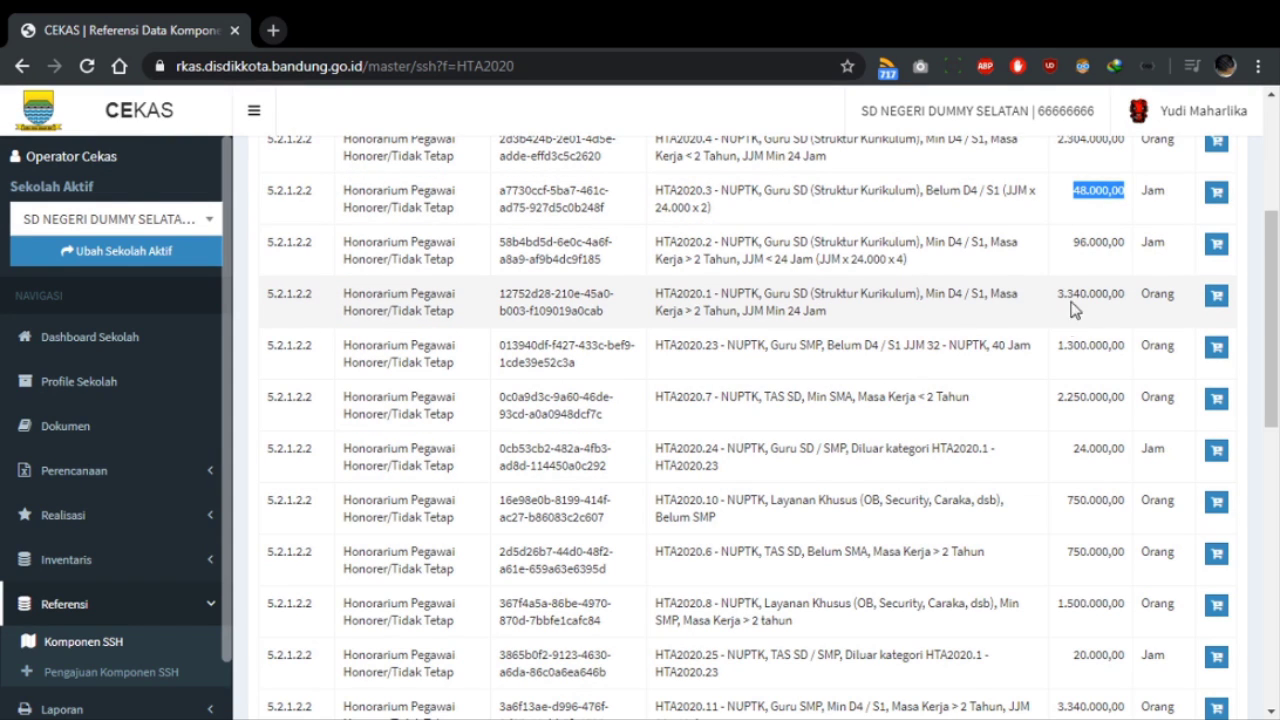
pyautogui.doubleClick(1083, 241)
pyautogui.click(1038, 238)
# Step: Find HTA2020.1 for Guru SD with Masa Kerja > 2 Tahun and start a new spending plan from it
pyautogui.scroll(-10, 953, 362)
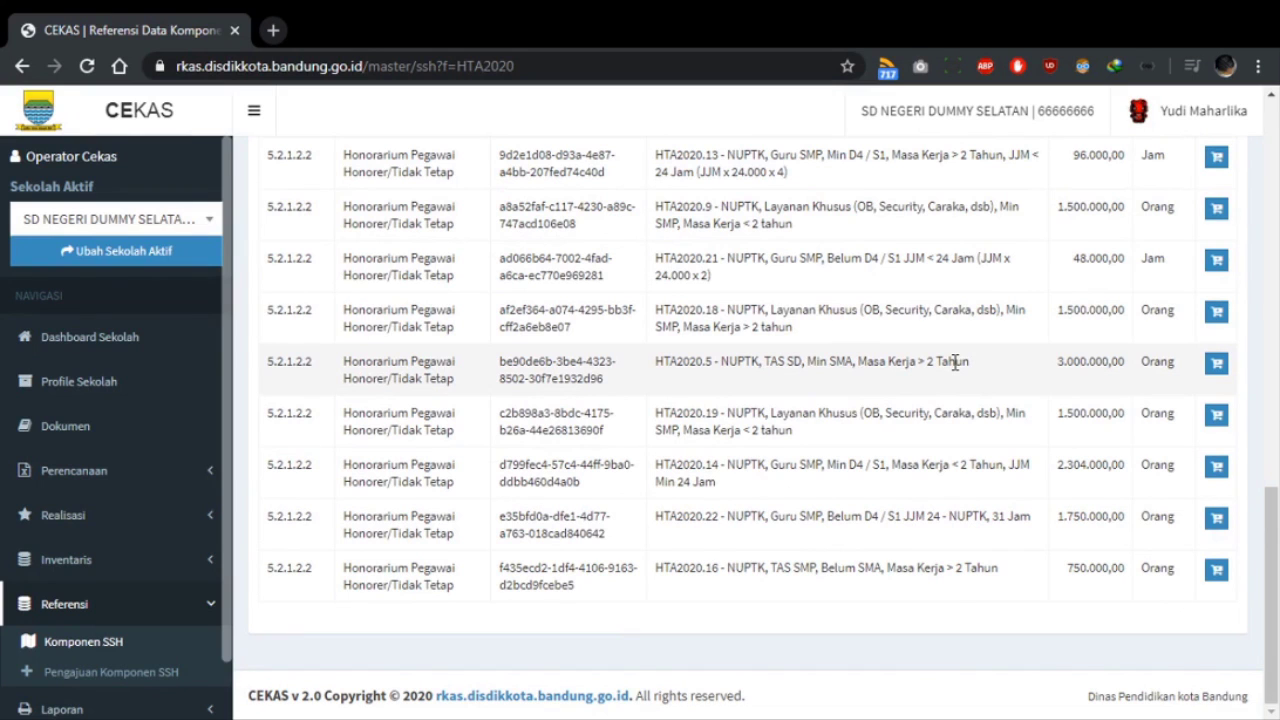
pyautogui.scroll(4, 955, 362)
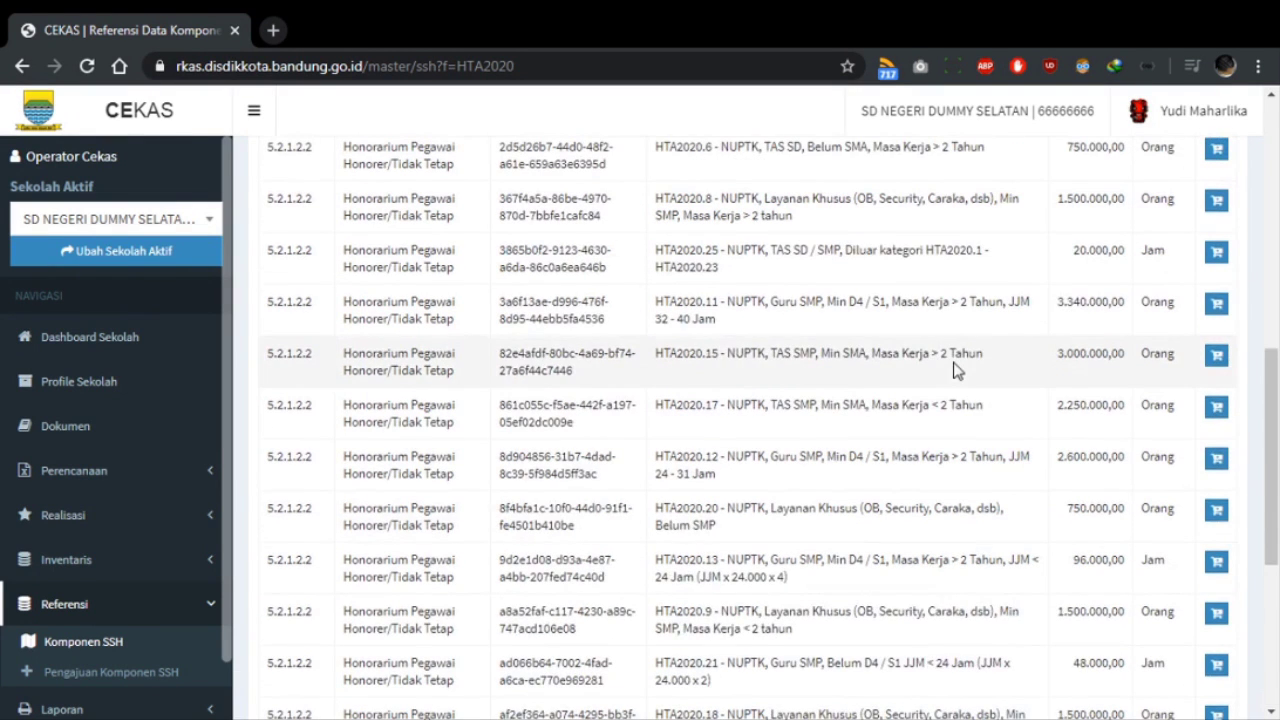
pyautogui.scroll(6, 953, 362)
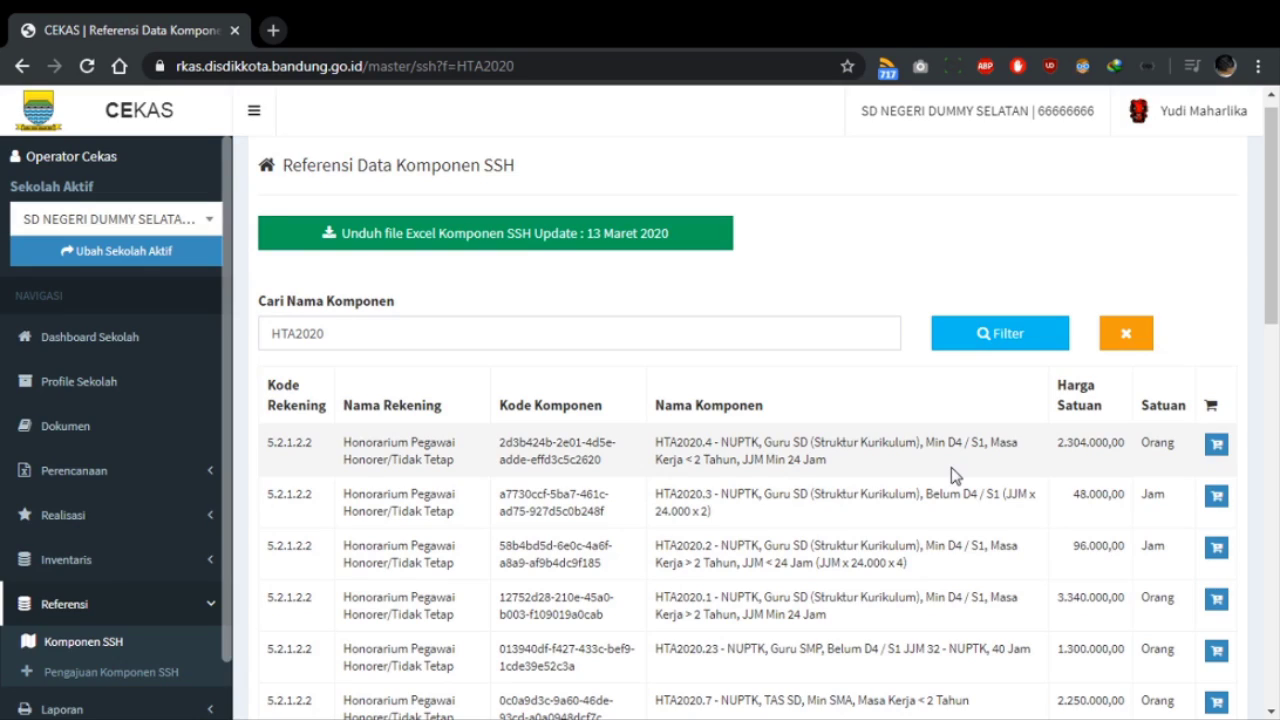
pyautogui.scroll(-10, 951, 467)
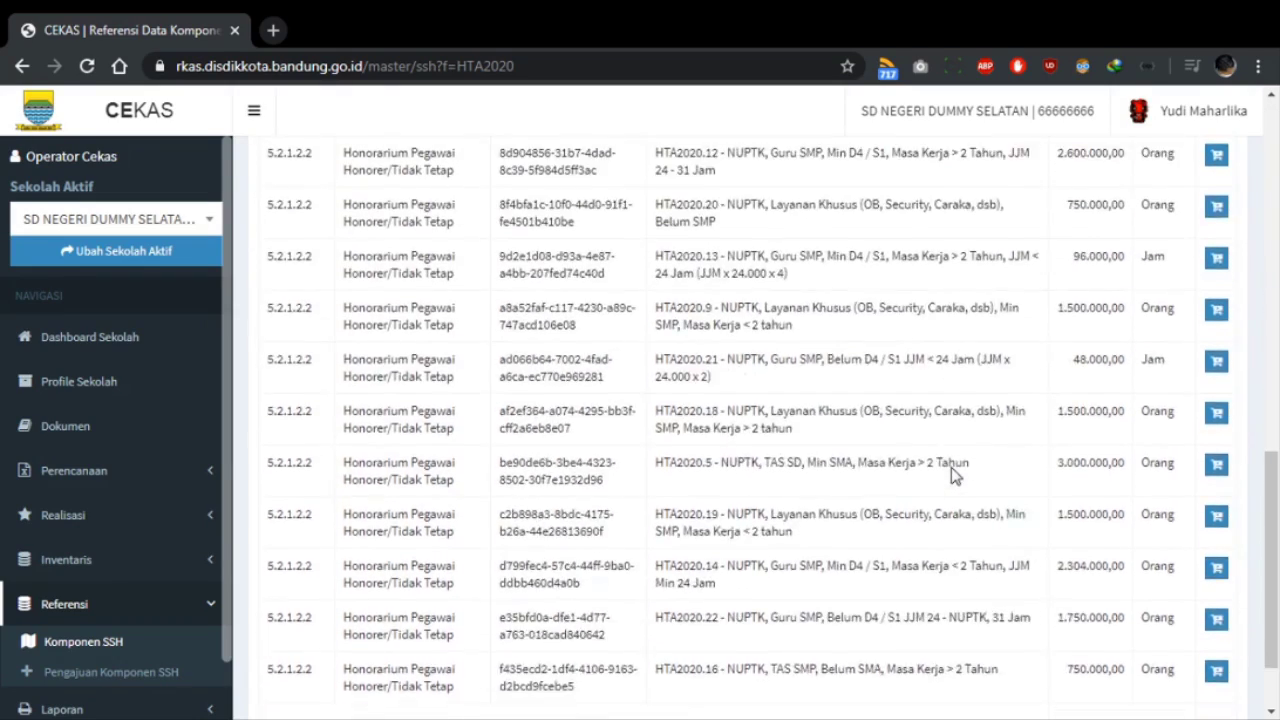
pyautogui.scroll(9, 951, 467)
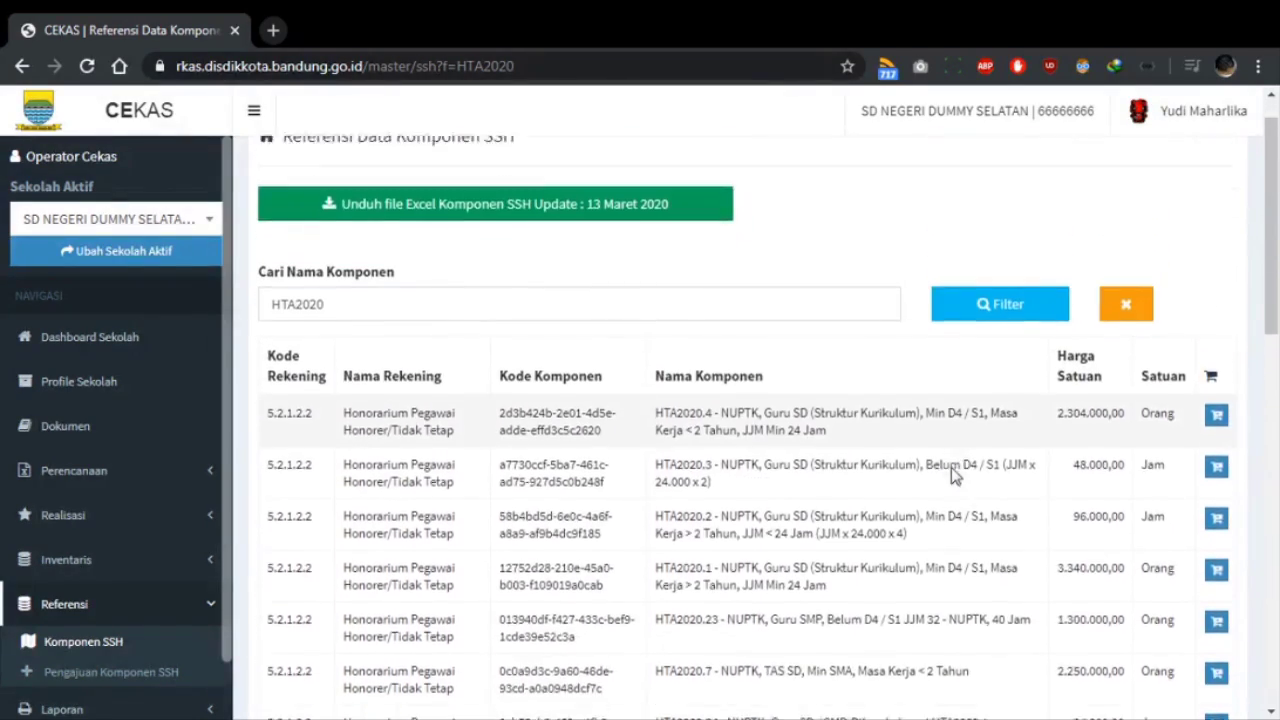
pyautogui.scroll(-6, 951, 467)
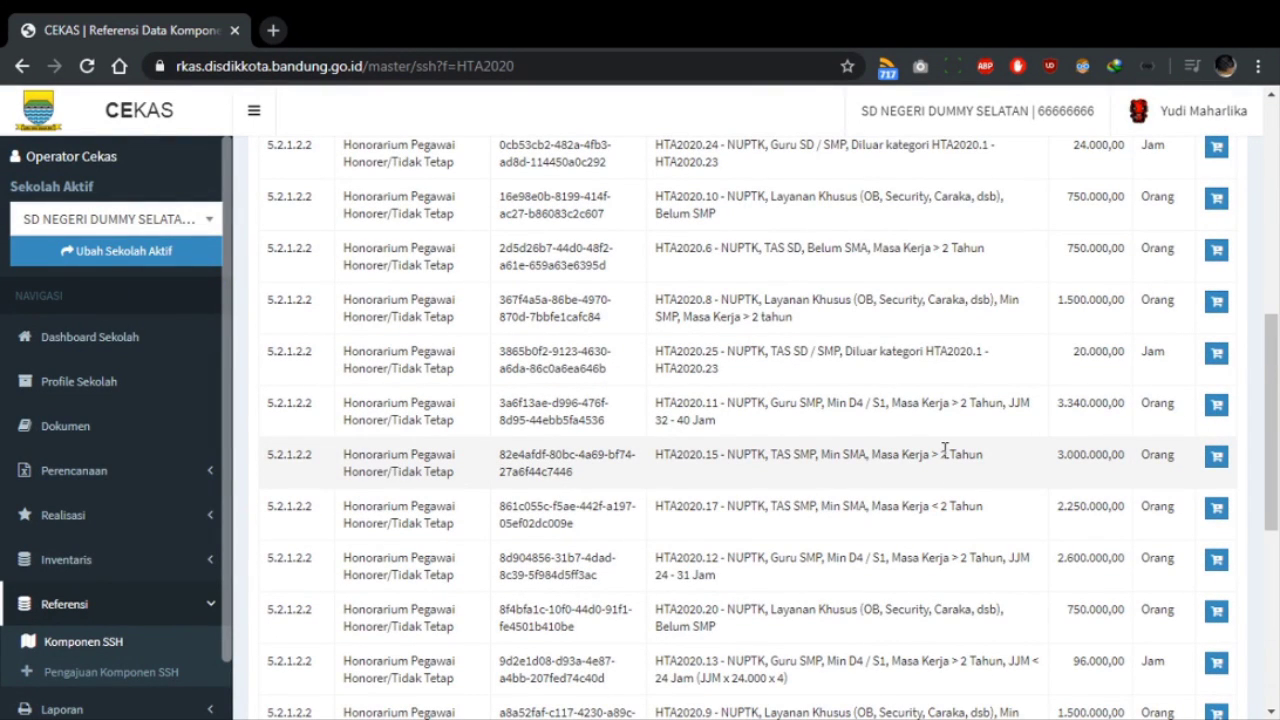
pyautogui.scroll(6, 951, 467)
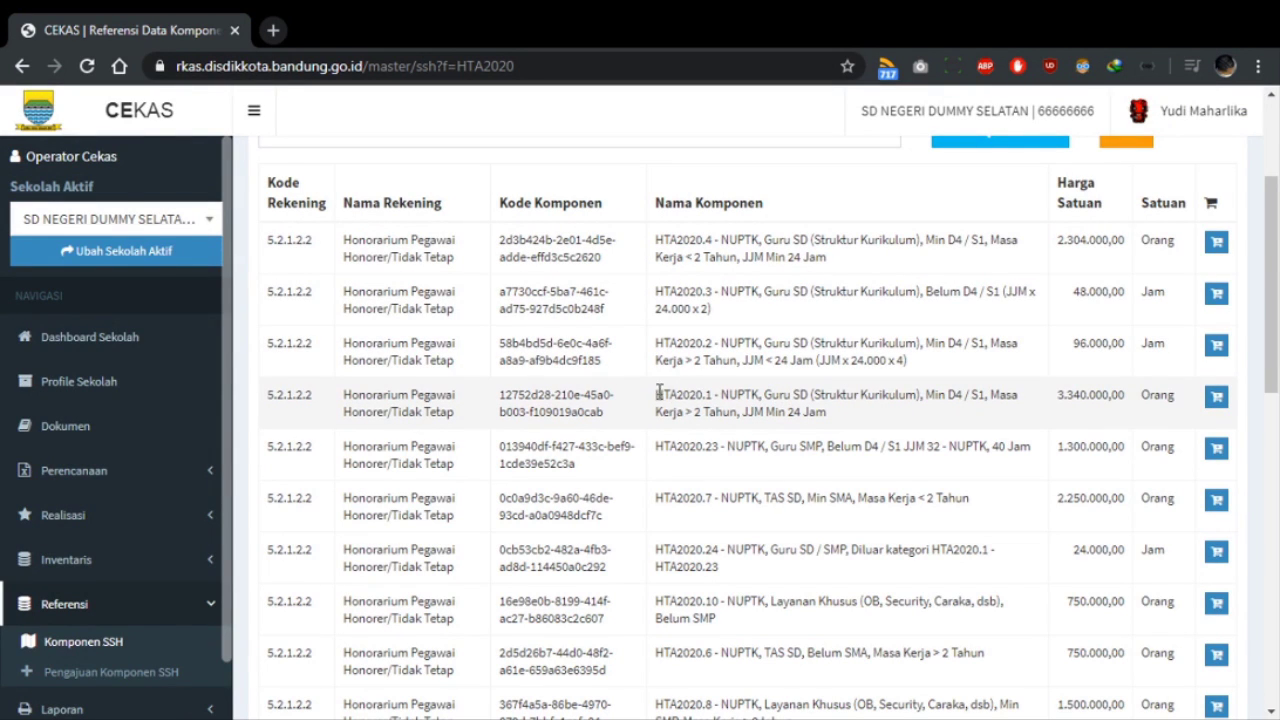
pyautogui.moveTo(656, 394); pyautogui.dragTo(866, 424)
pyautogui.click(1107, 414)
pyautogui.click(1216, 398)
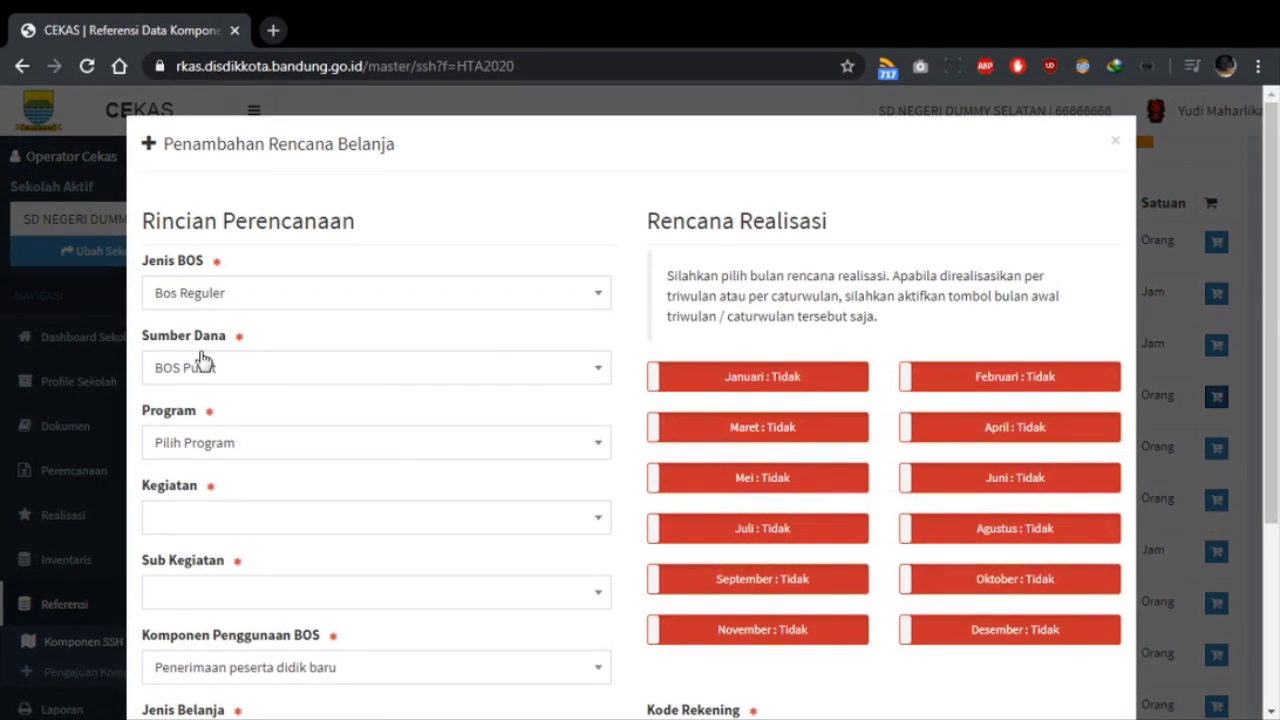
pyautogui.scroll(-1, 762, 305)
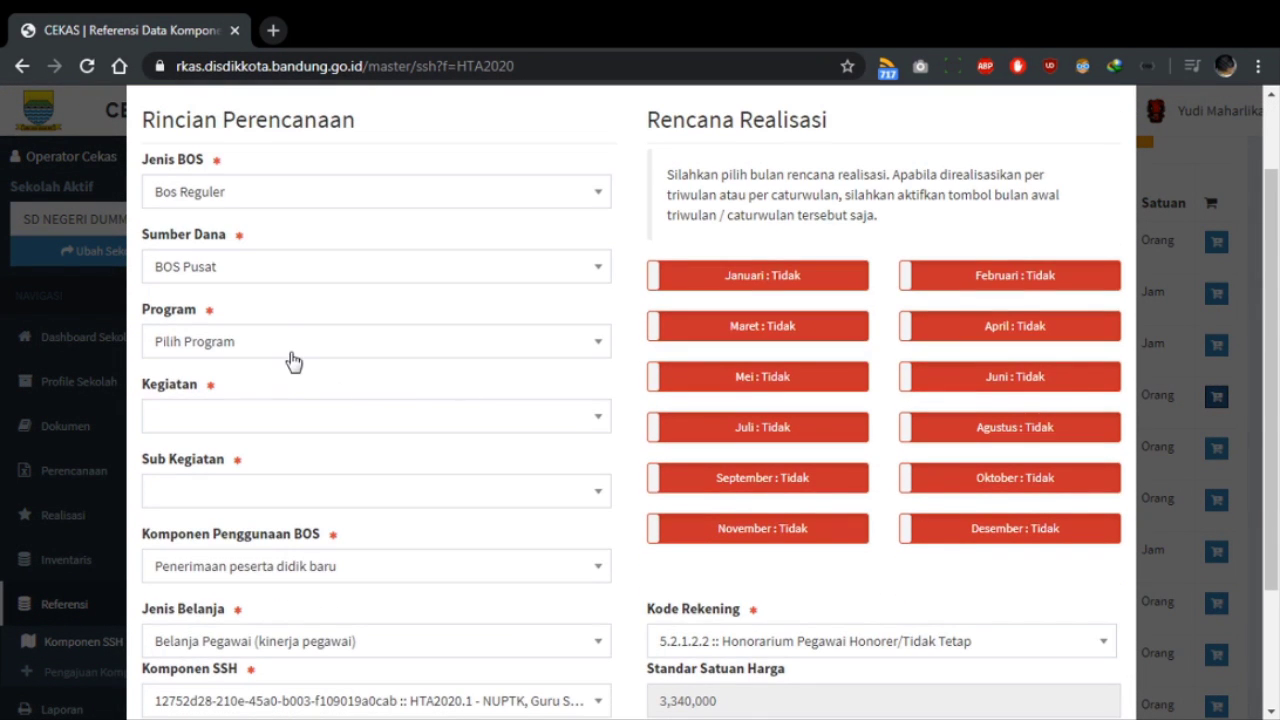
# Step: Set the Program of the spending plan to Pengembangan standar pembiayaan
pyautogui.click(292, 345)
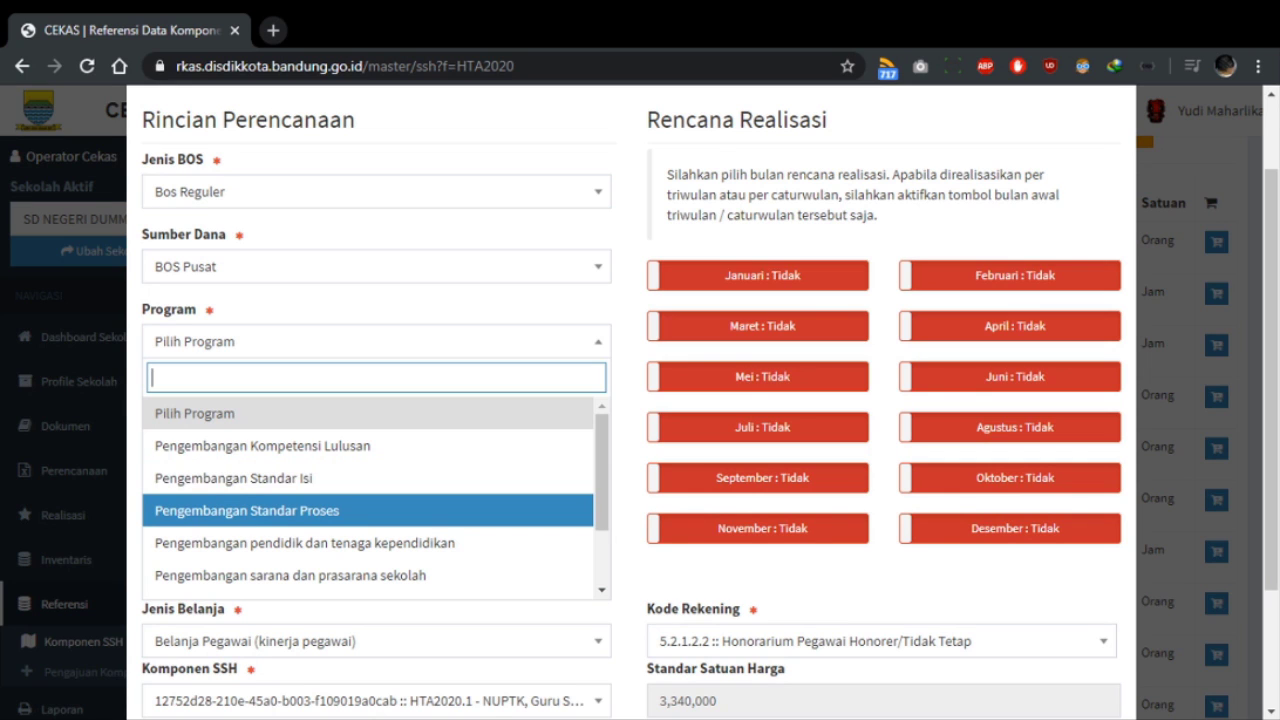
pyautogui.press('Escape')
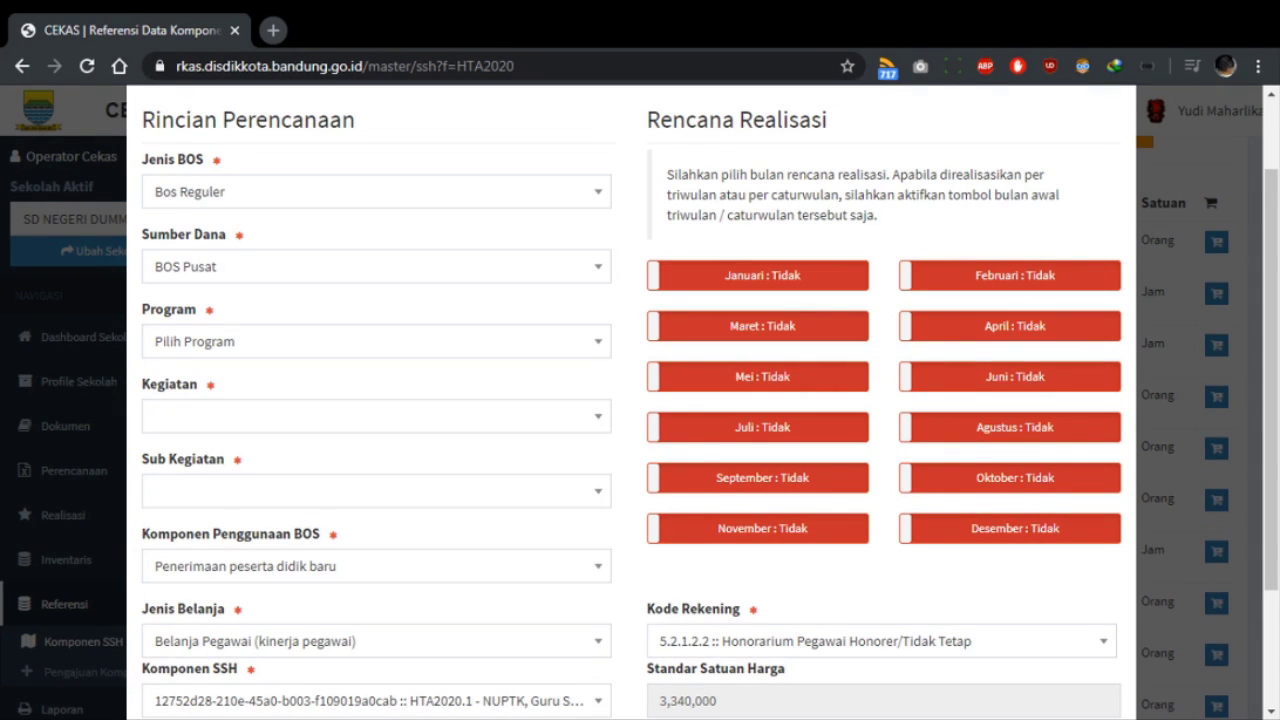
pyautogui.click(392, 341)
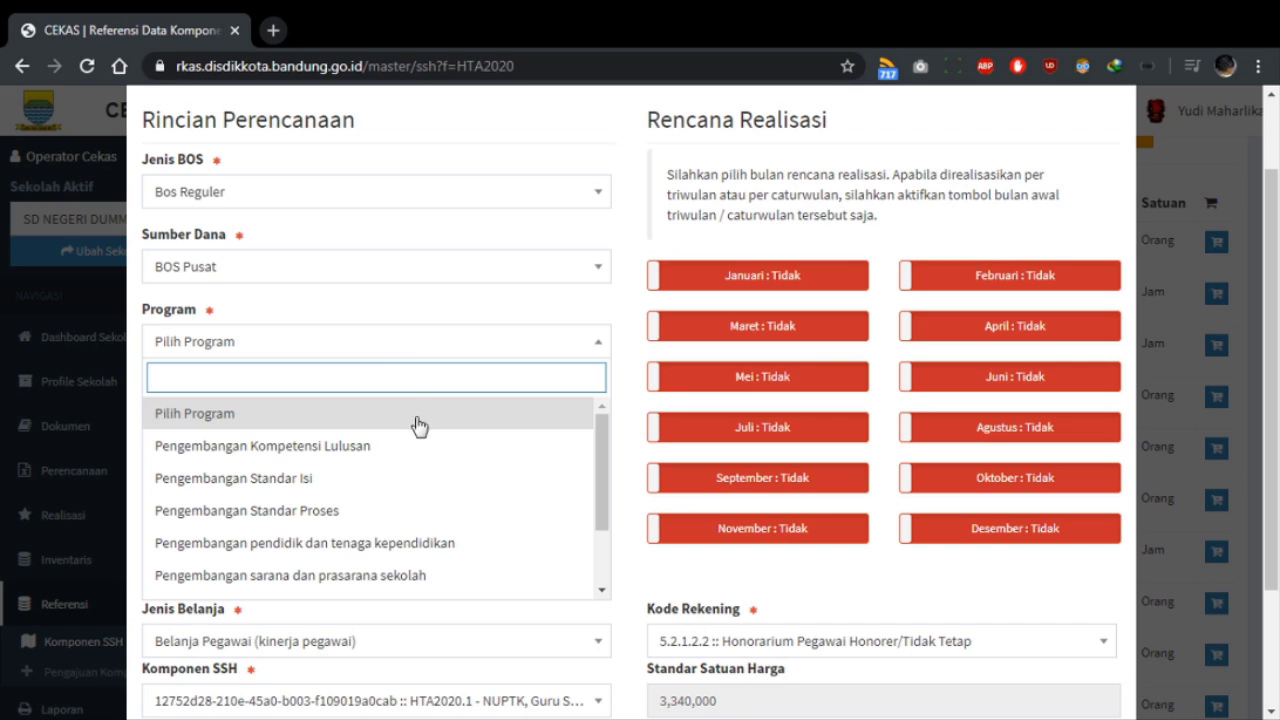
pyautogui.scroll(-2, 448, 517)
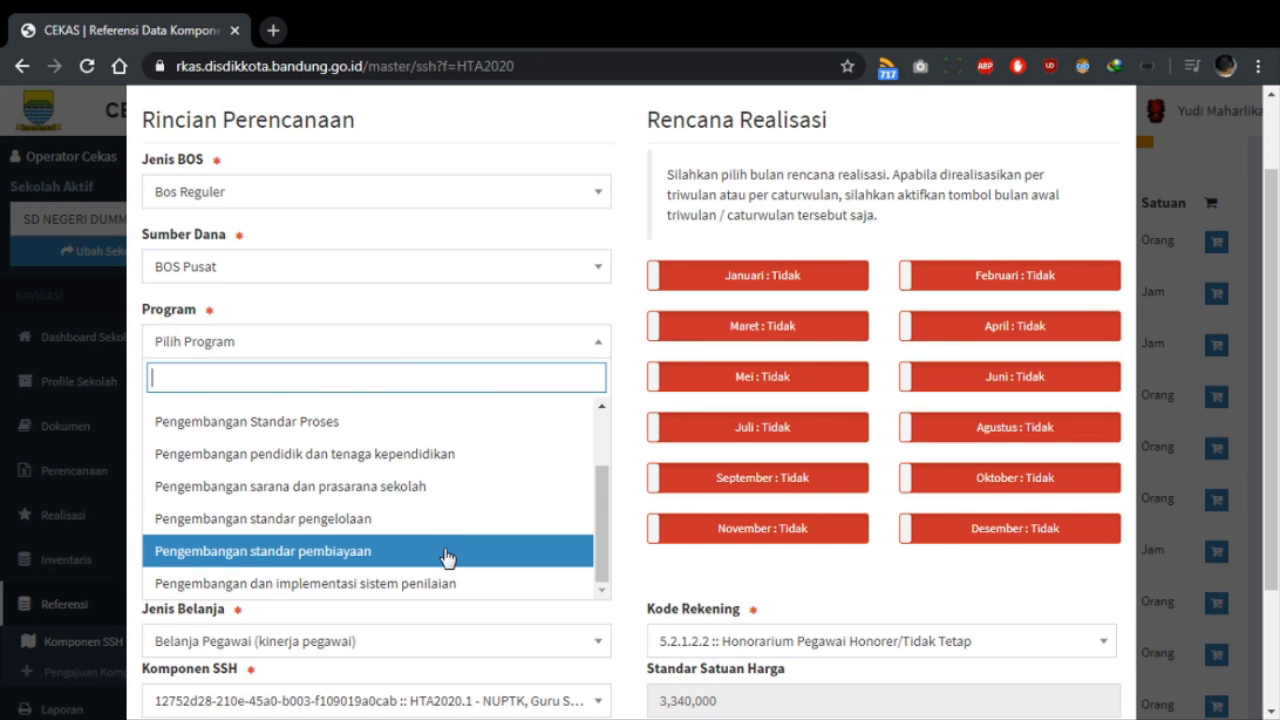
pyautogui.click(447, 551)
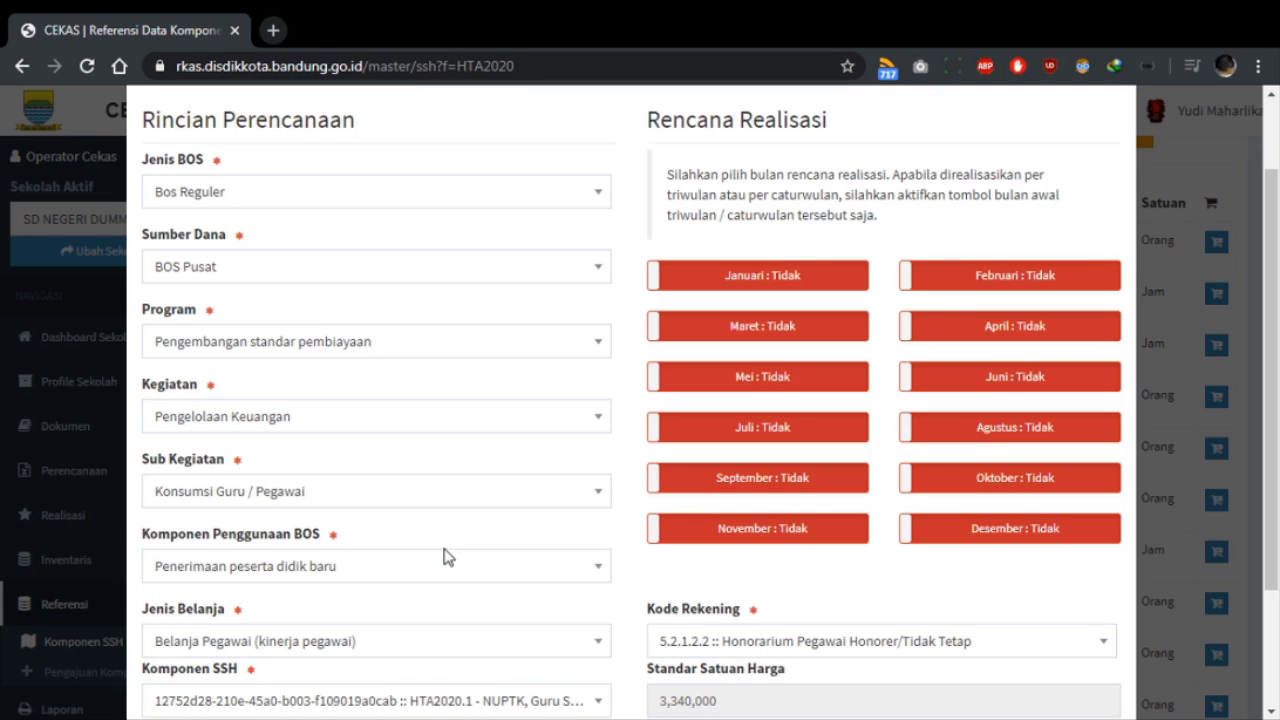
pyautogui.click(381, 342)
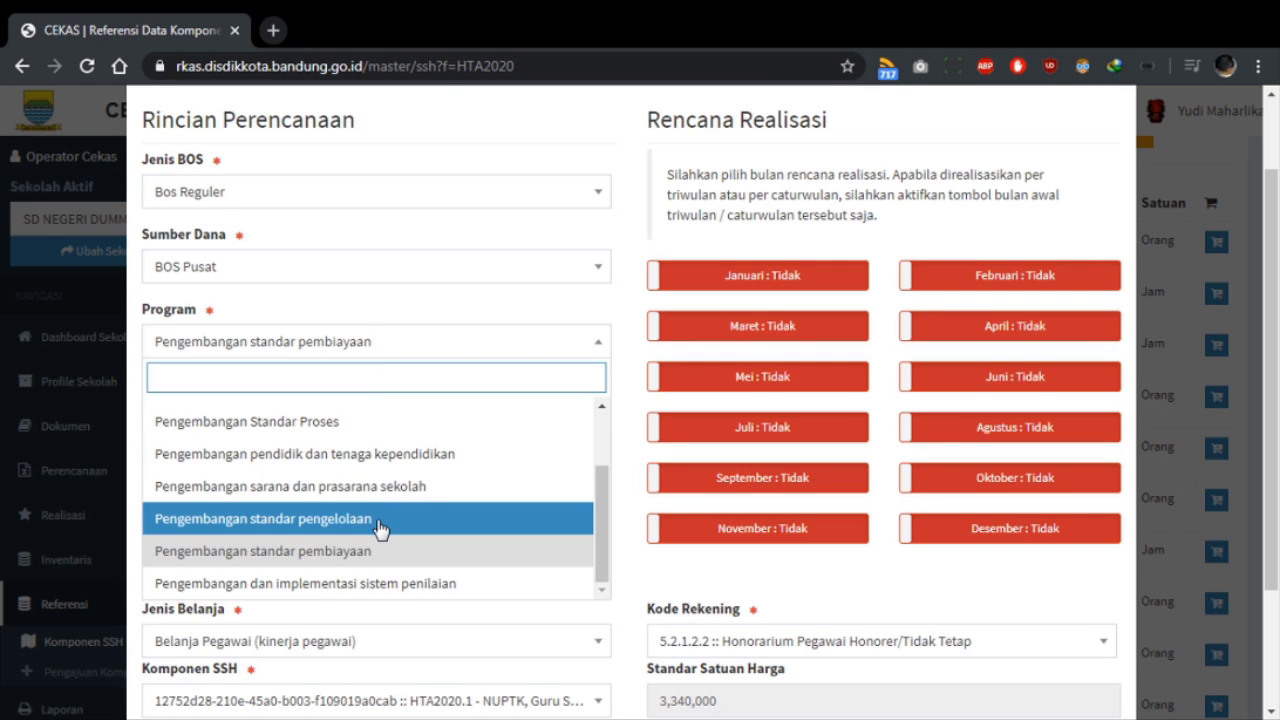
pyautogui.click(381, 529)
pyautogui.click(378, 348)
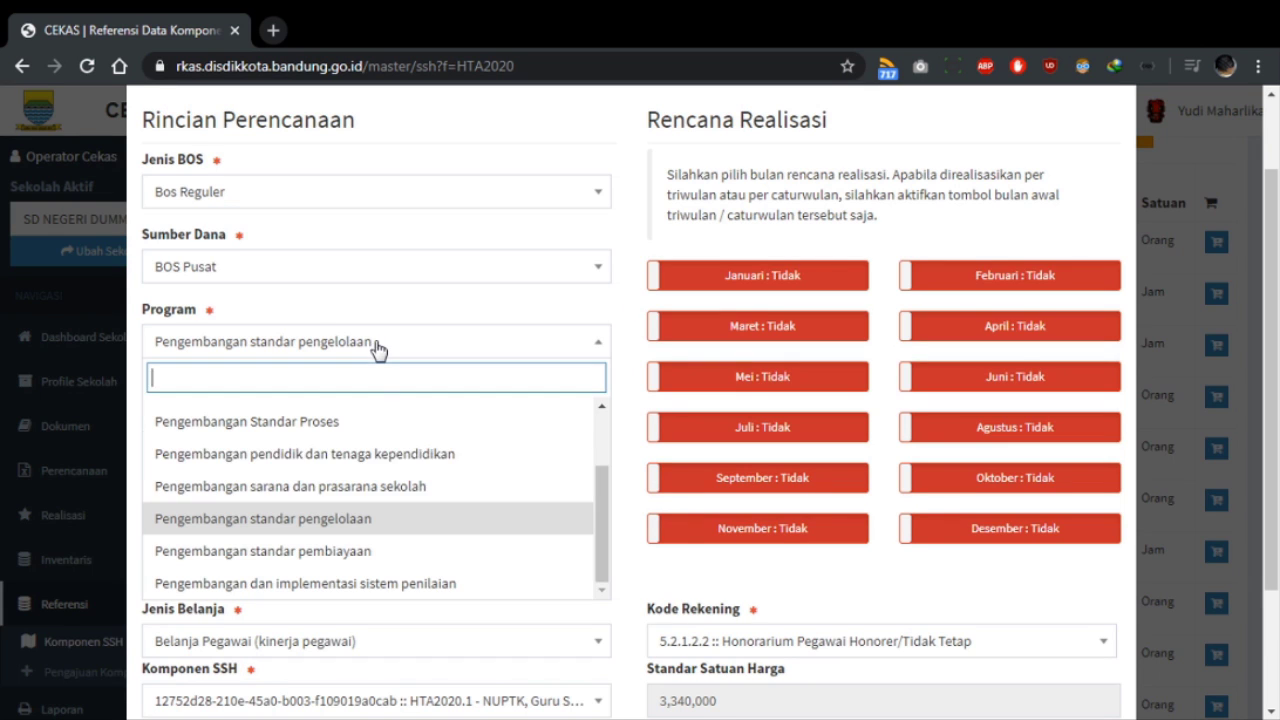
pyautogui.click(418, 552)
# Step: Set the Kegiatan to Dukungan Sumber Daya dan Dana Alternatif and keep Pembayaran Honor Guru as the Sub Kegiatan
pyautogui.click(376, 413)
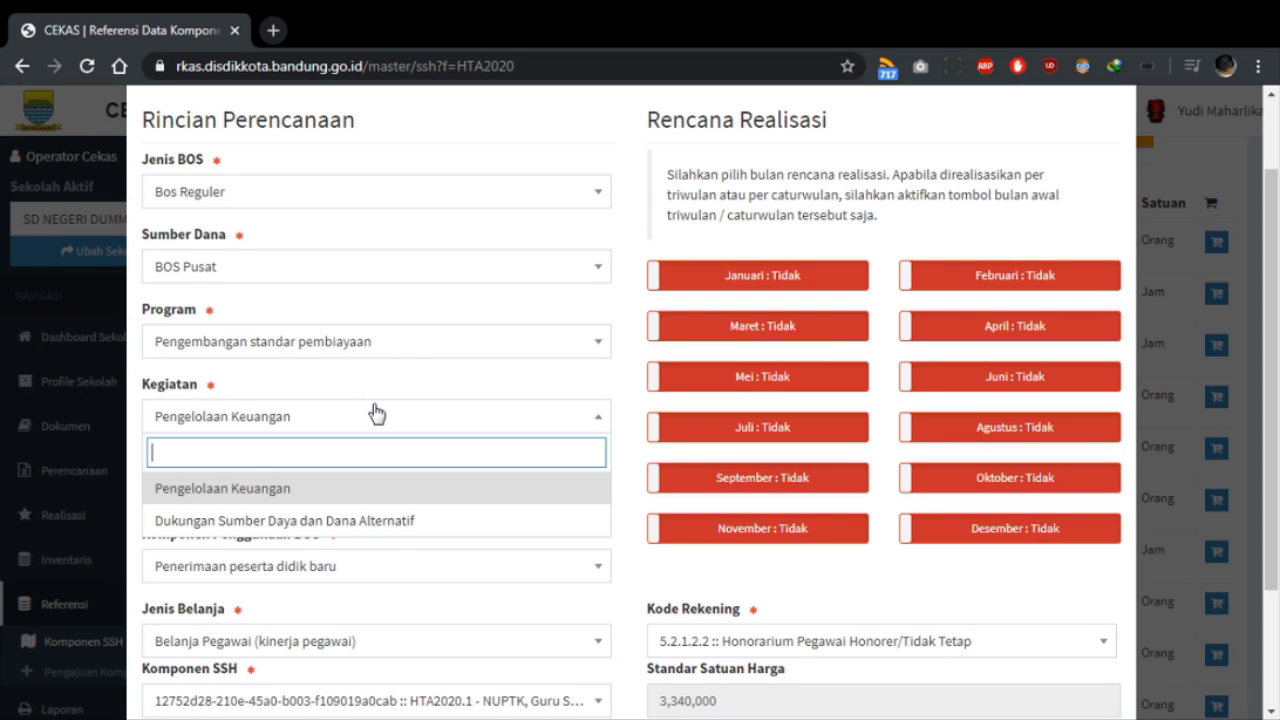
pyautogui.click(294, 521)
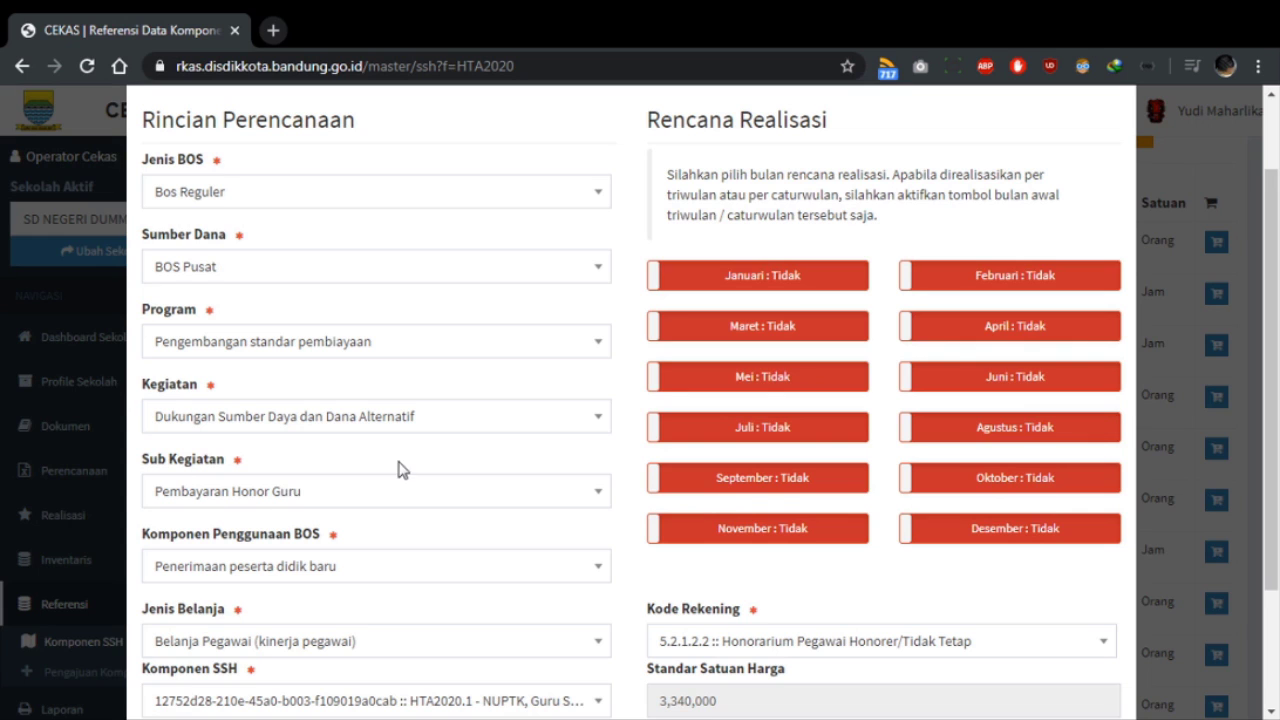
pyautogui.scroll(-1, 639, 465)
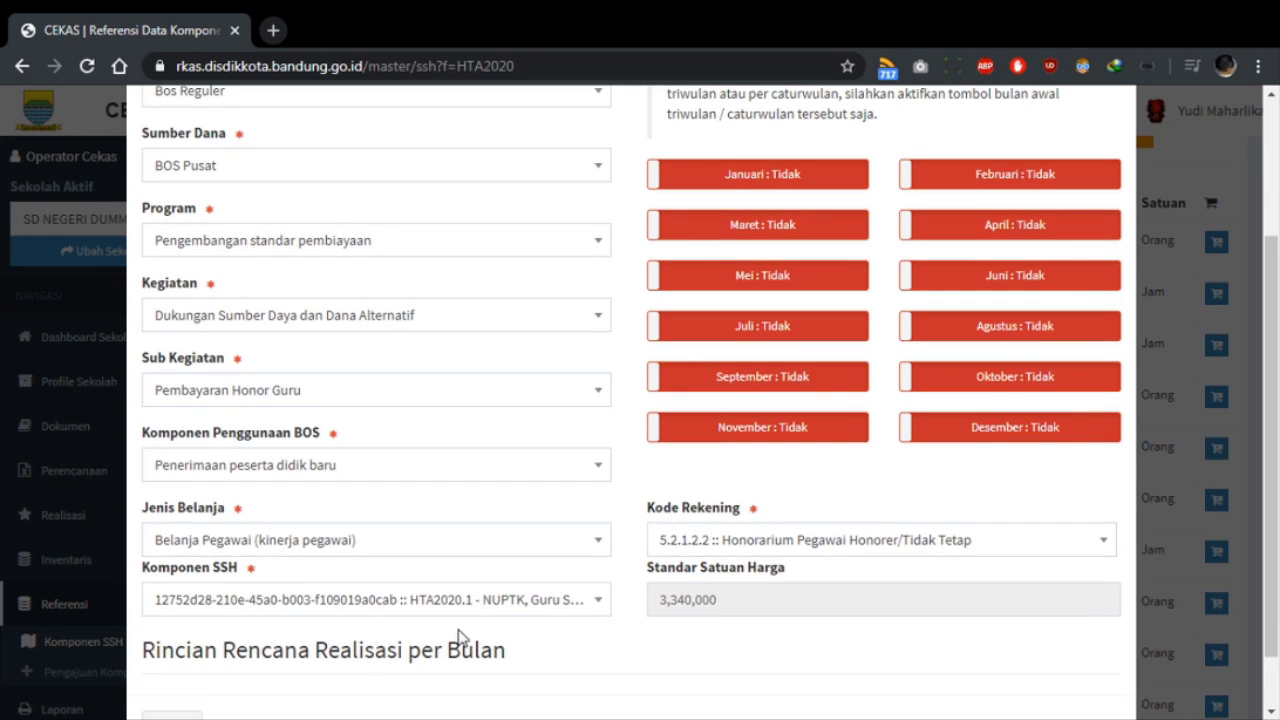
pyautogui.click(364, 392)
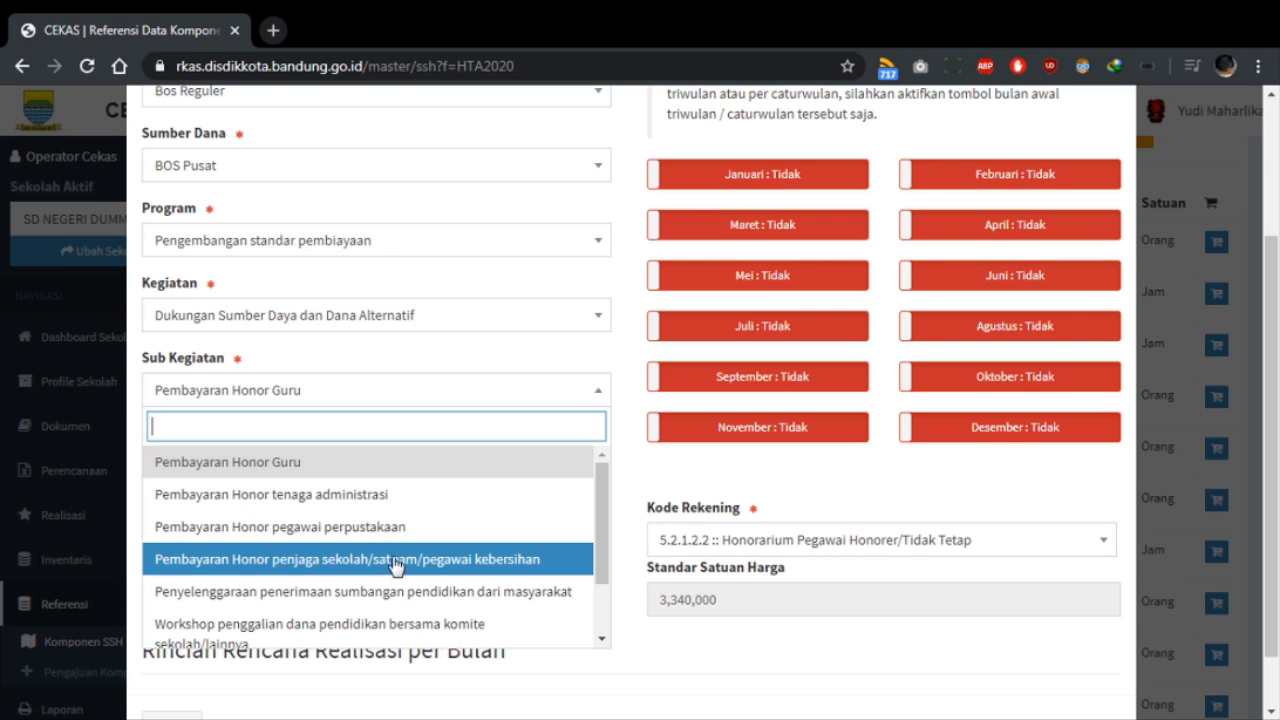
pyautogui.click(350, 470)
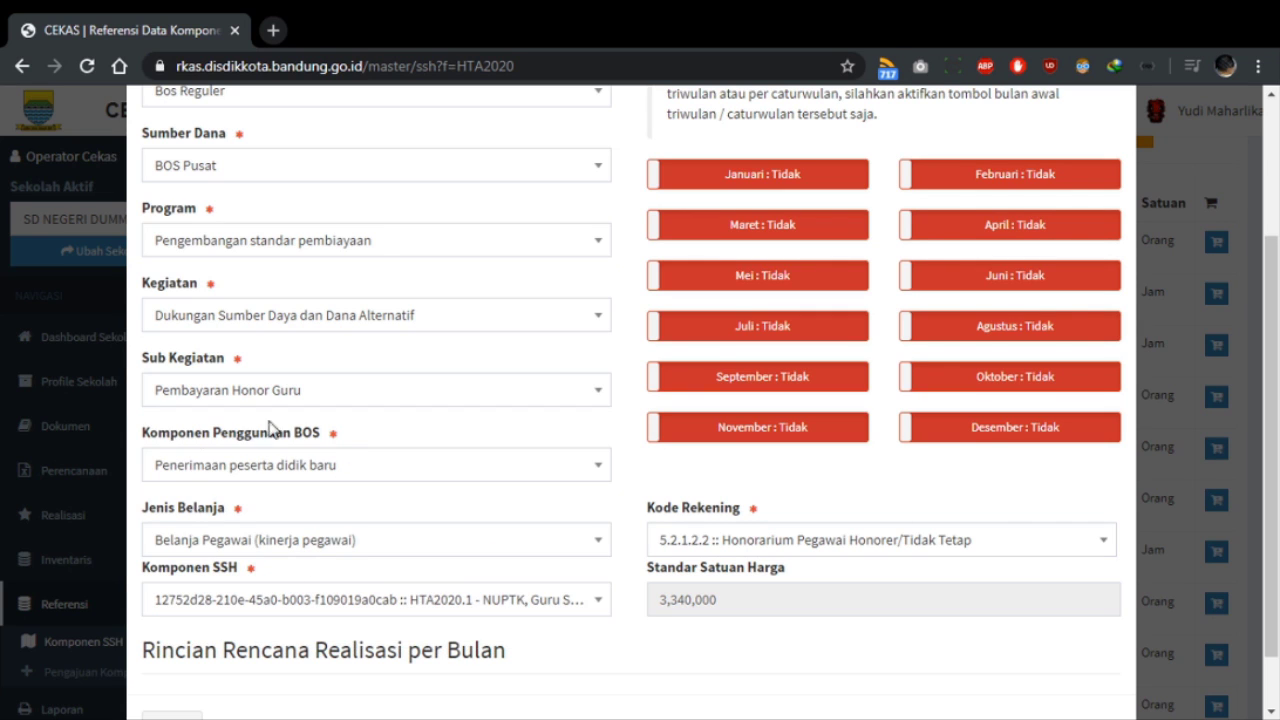
# Step: Set the Komponen Penggunaan BOS to Pembayaran honor and check the options available for Kode Rekening
pyautogui.click(350, 470)
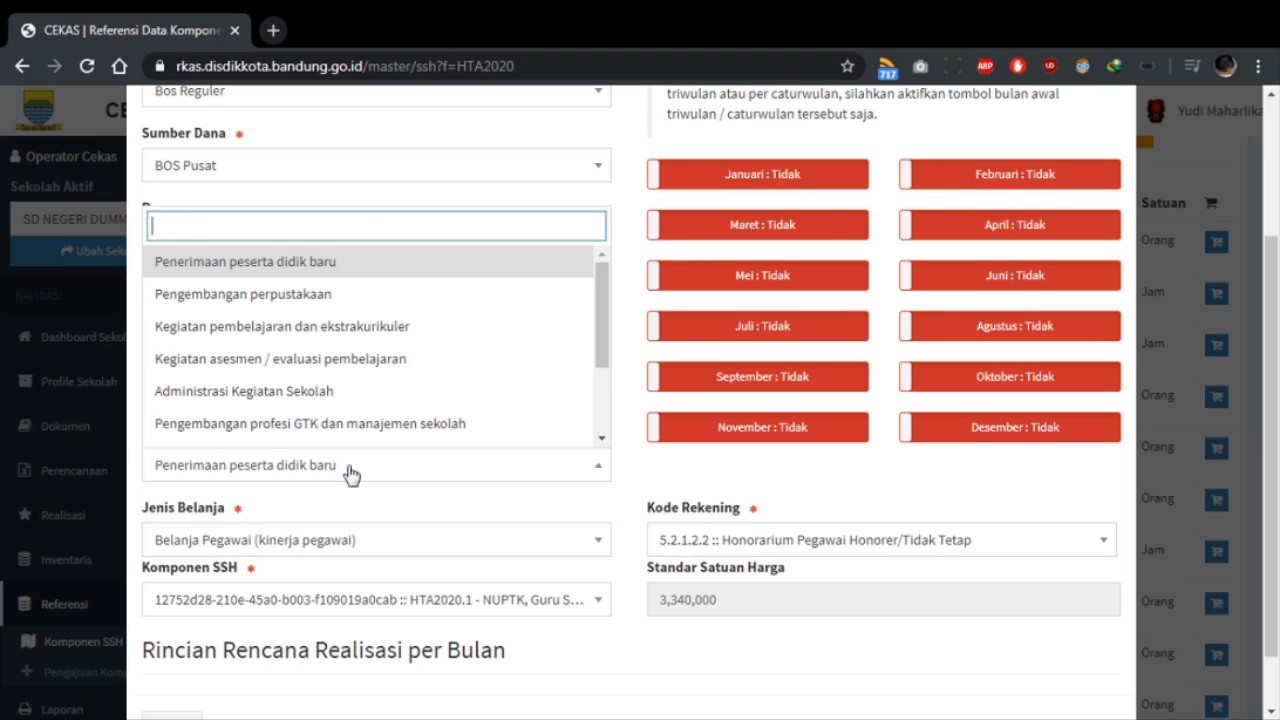
pyautogui.write('hono')
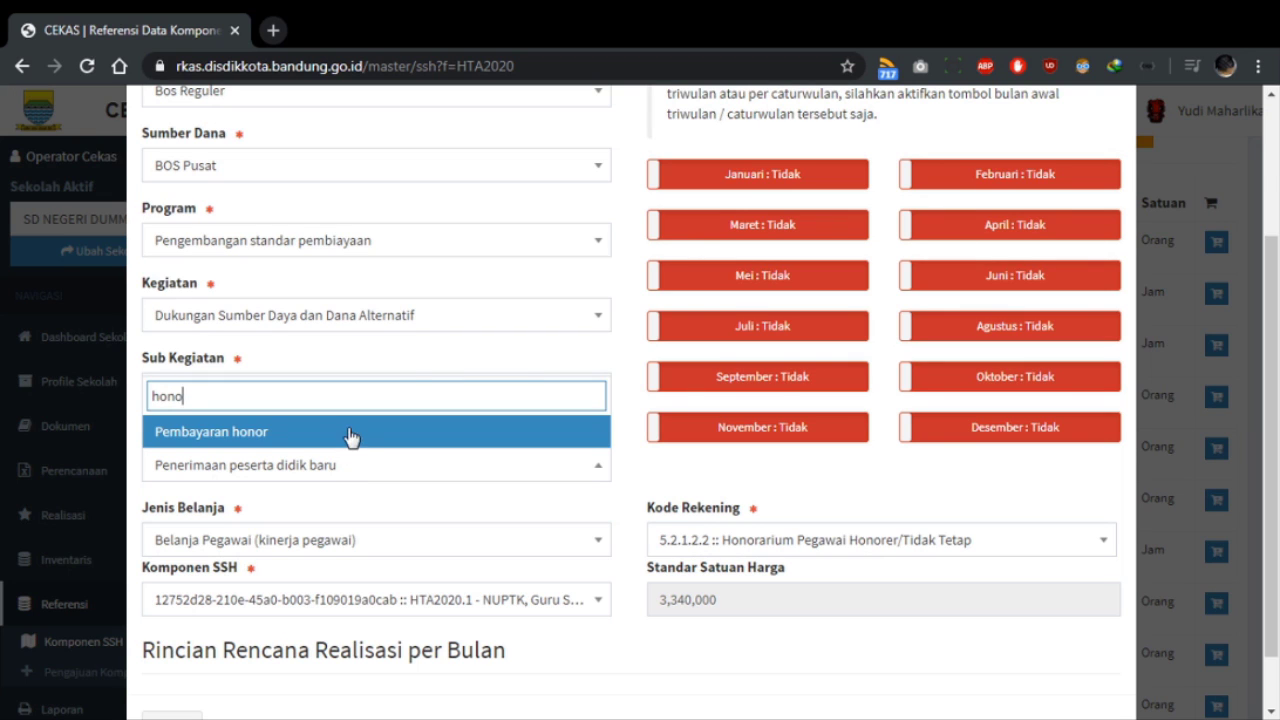
pyautogui.click(350, 432)
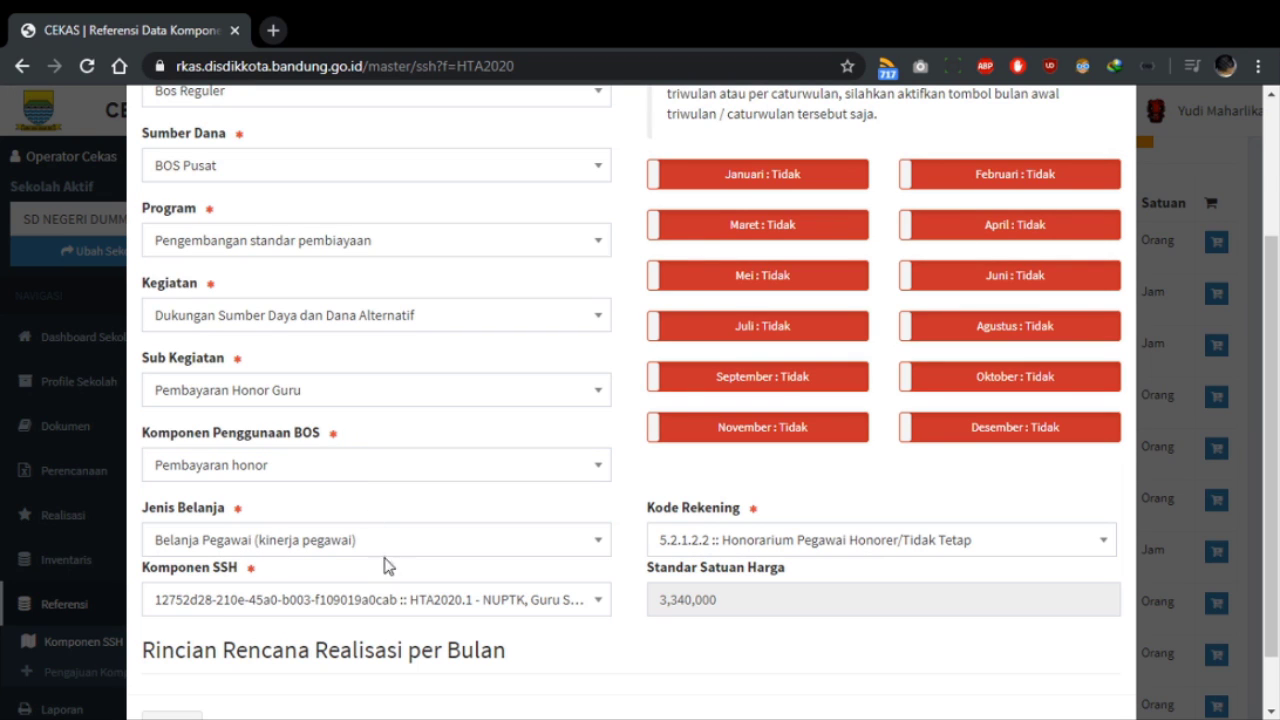
pyautogui.click(729, 545)
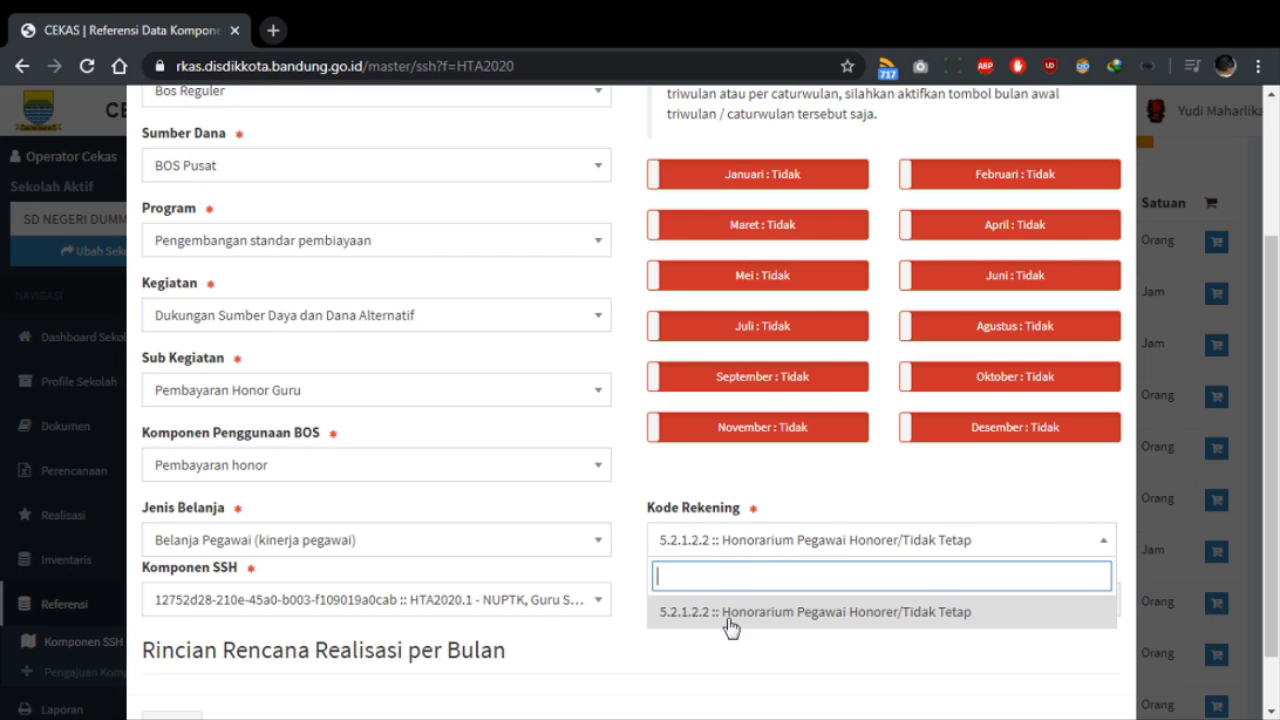
pyautogui.click(640, 680)
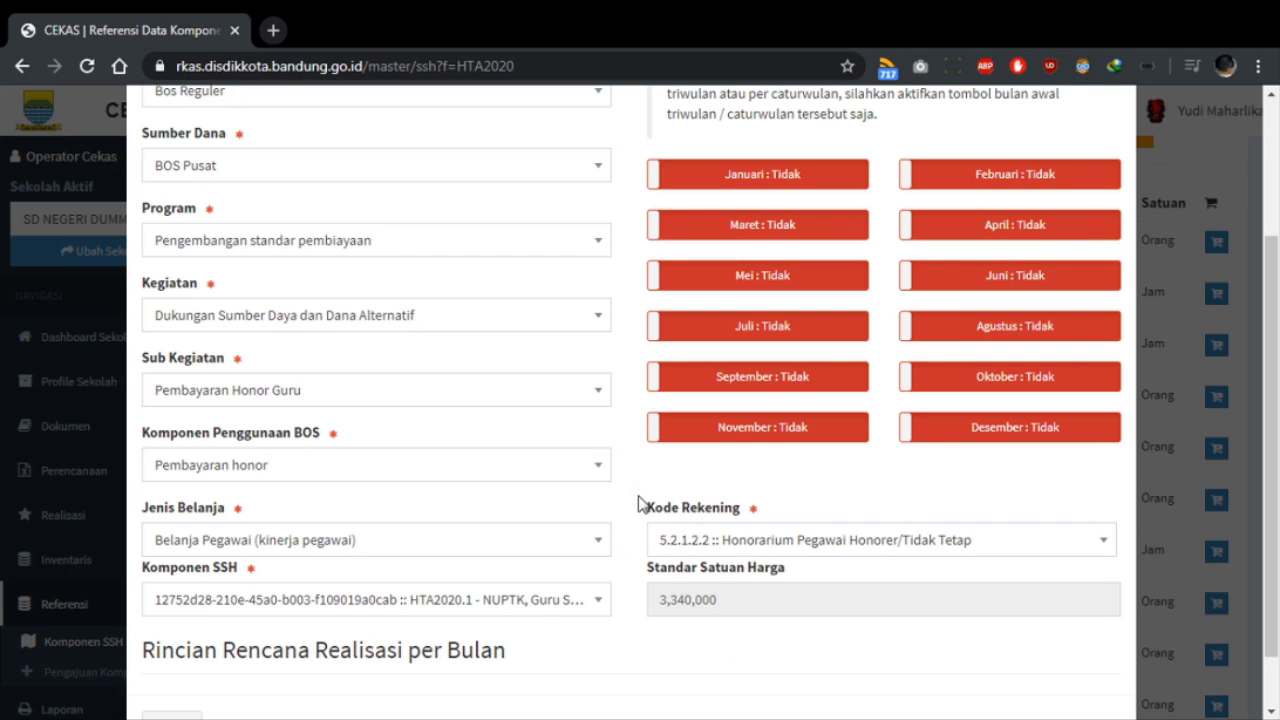
# Step: Enable all twelve months, Januari through Desember, in the Rencana Realisasi
pyautogui.scroll(1, 630, 497)
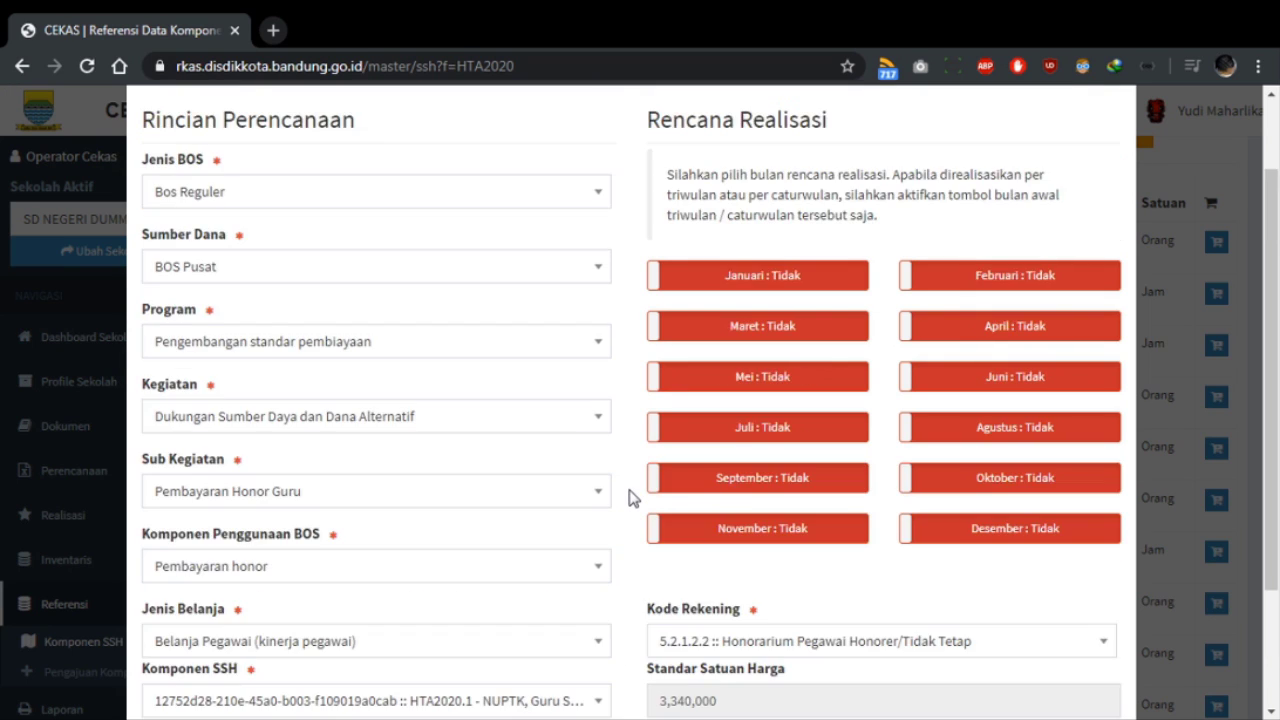
pyautogui.click(740, 282)
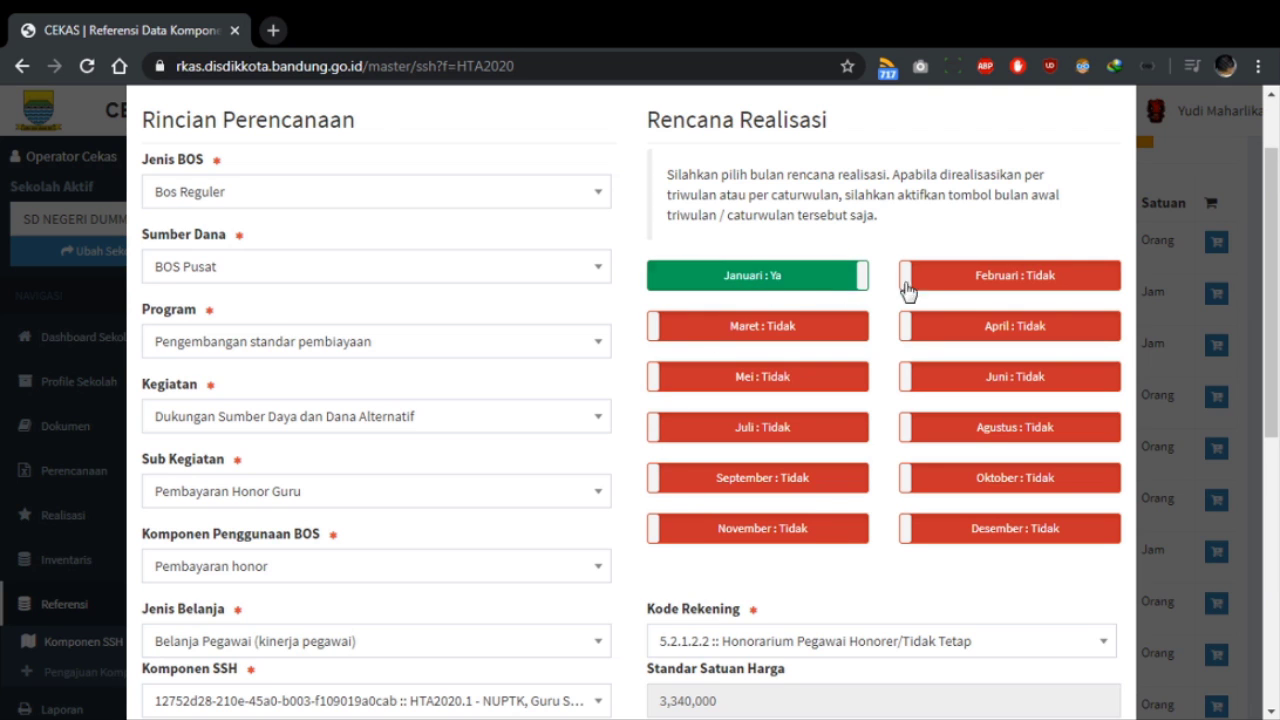
pyautogui.click(965, 285)
pyautogui.click(795, 330)
pyautogui.click(938, 336)
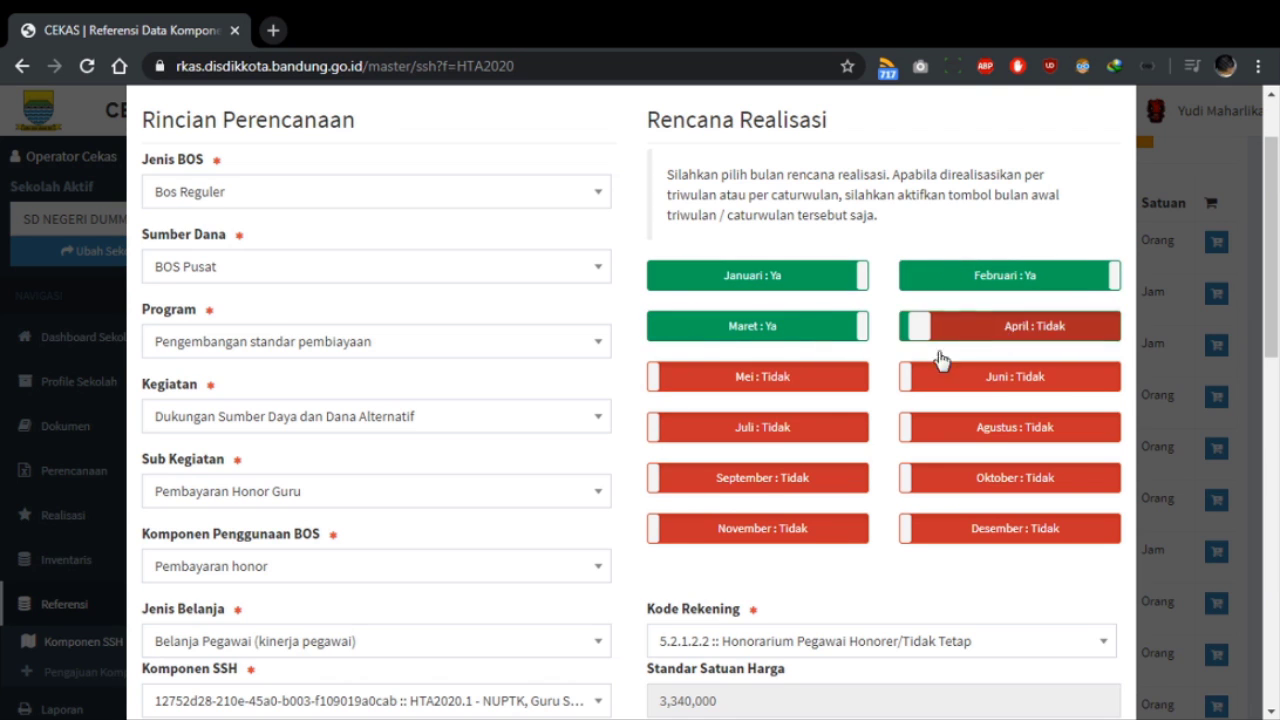
pyautogui.click(760, 380)
pyautogui.click(990, 380)
pyautogui.click(757, 432)
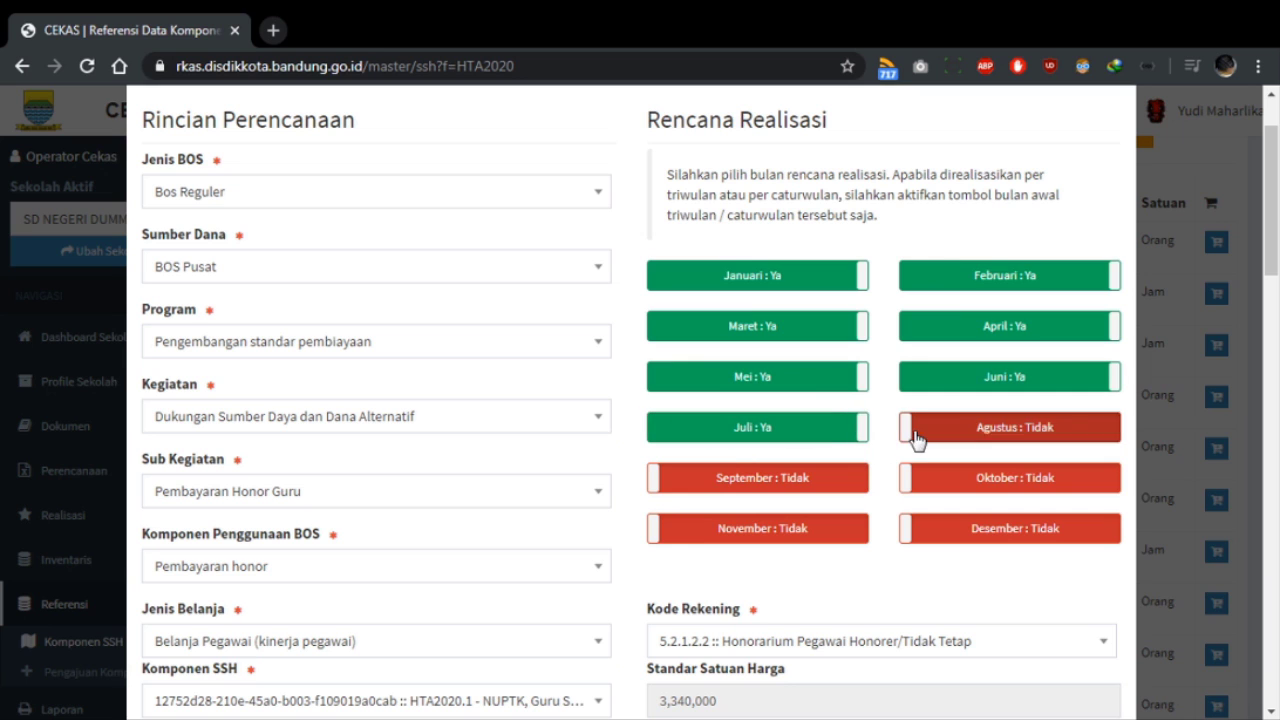
pyautogui.click(909, 429)
pyautogui.click(791, 474)
pyautogui.click(966, 480)
pyautogui.click(838, 532)
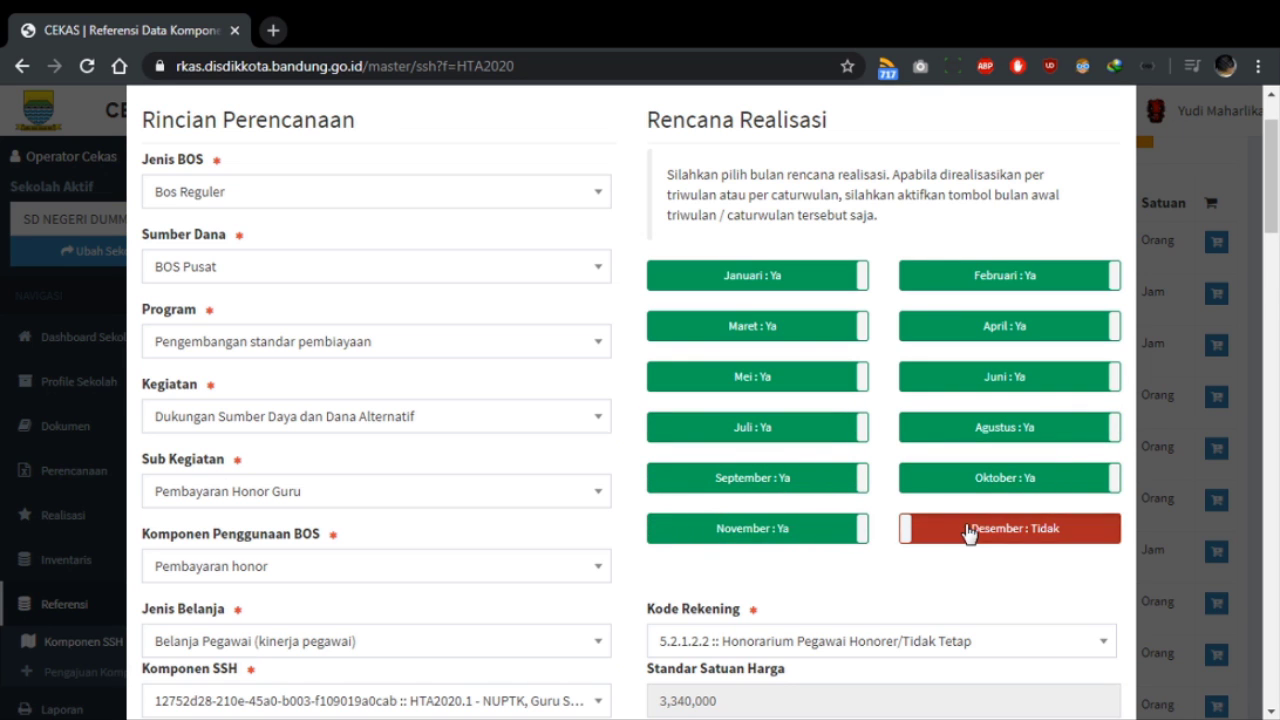
pyautogui.click(1005, 530)
# Step: Set Volume 1 for Januari to 3 with the unit Orang per bulan
pyautogui.scroll(-4, 690, 570)
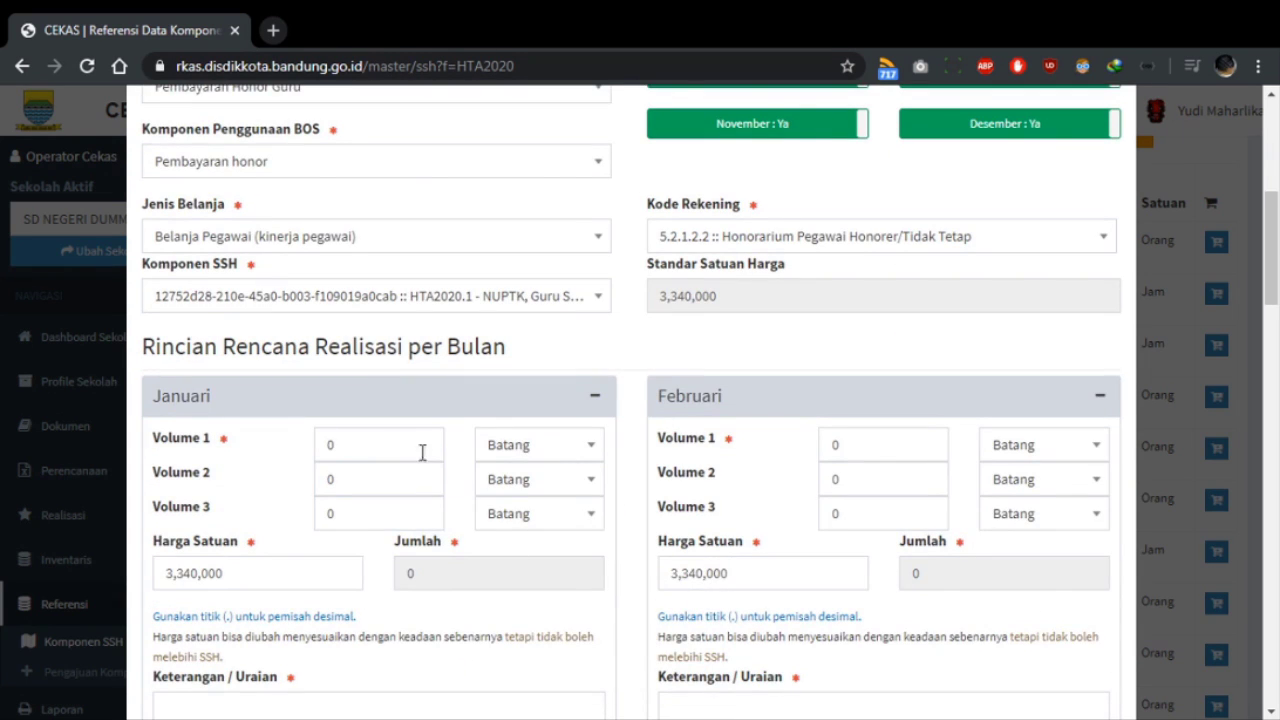
pyautogui.click(390, 442)
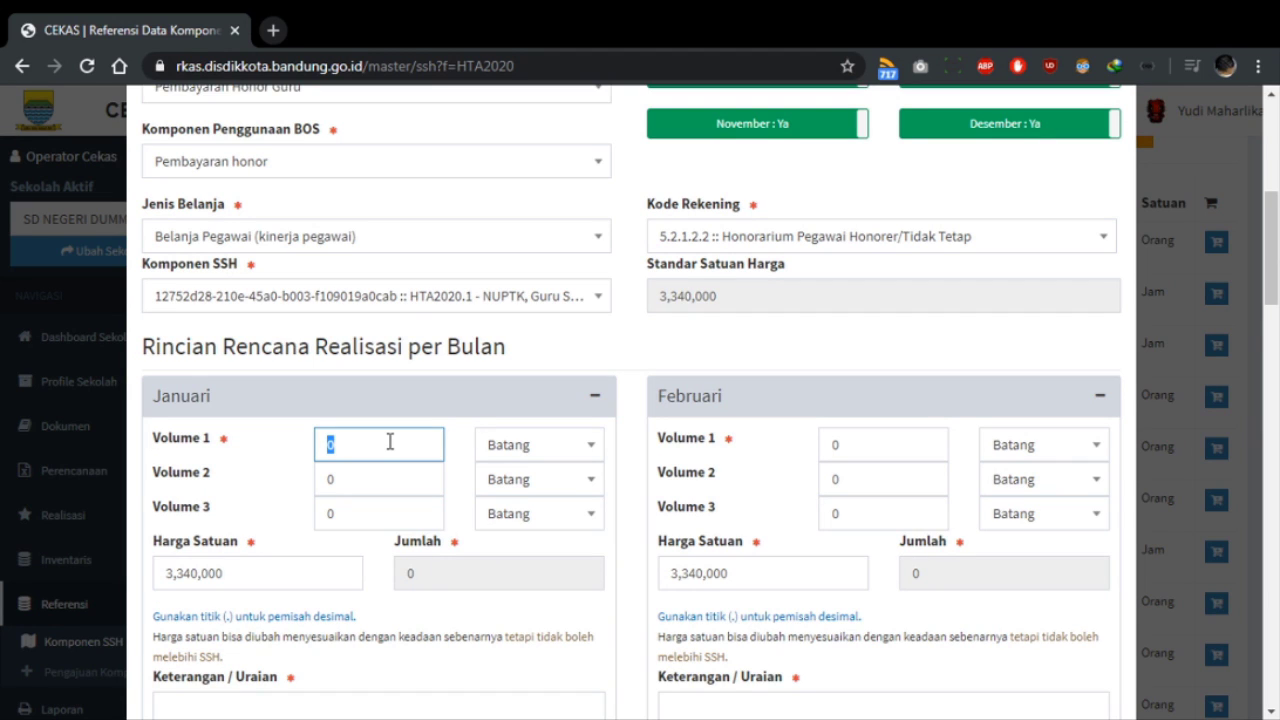
pyautogui.write('3')
pyautogui.click(548, 444)
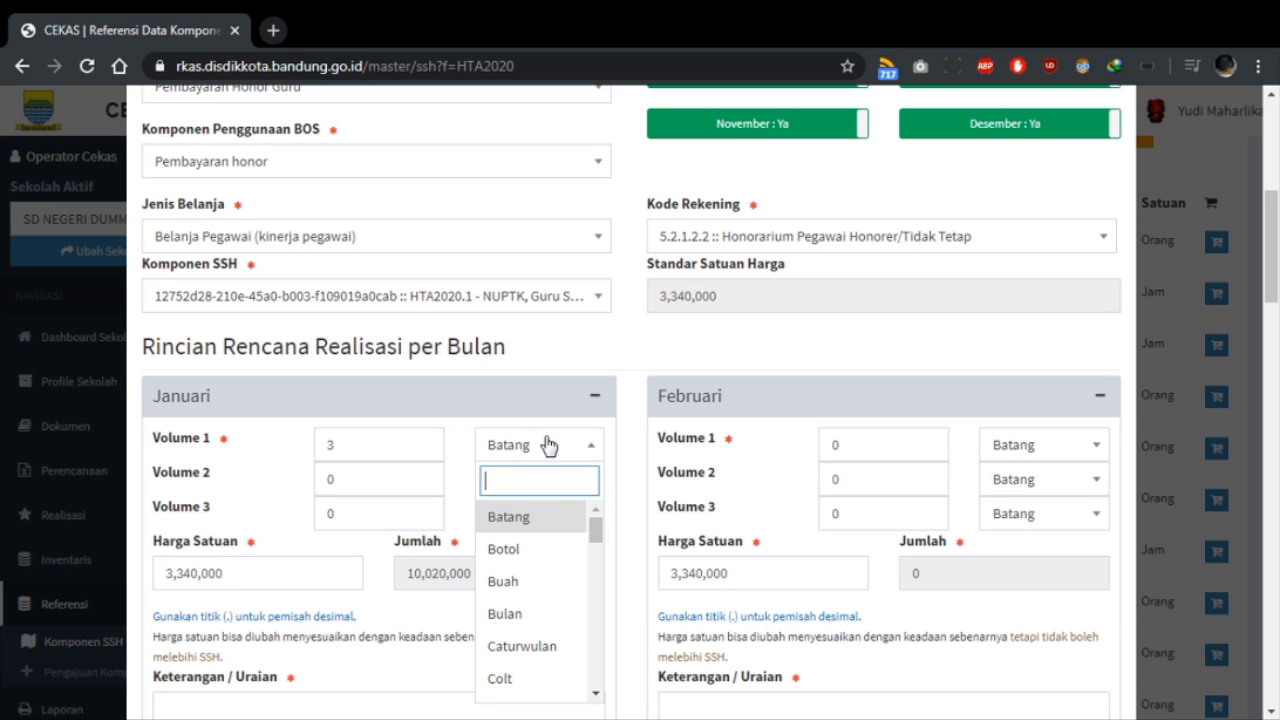
pyautogui.write('oran')
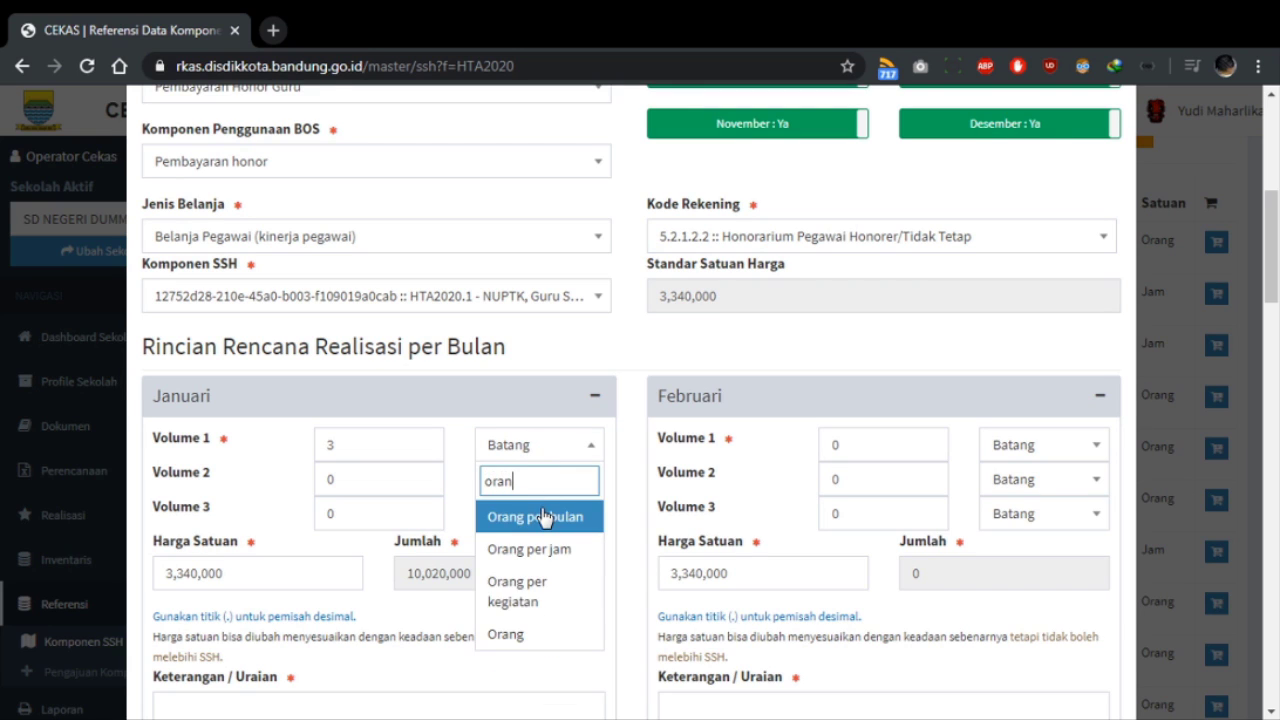
pyautogui.click(543, 517)
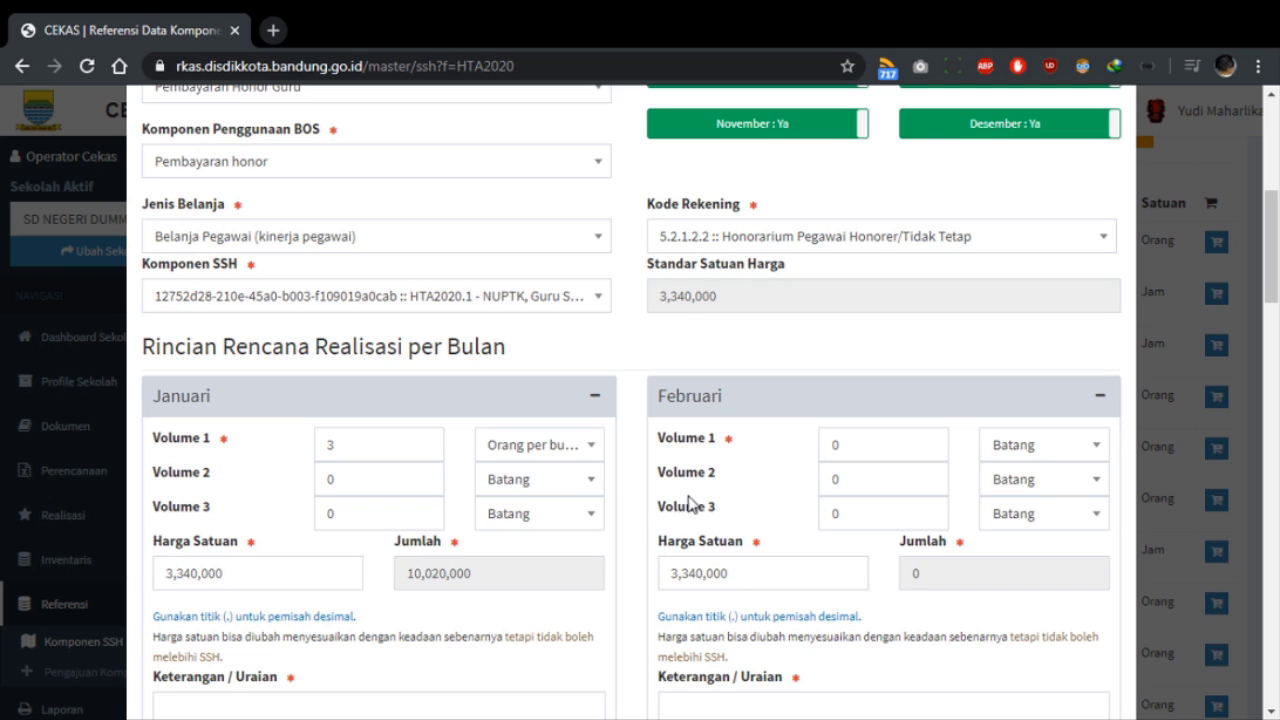
# Step: Enter "Pembayaran Honor Guru Non-ASN" as the Keterangan / Uraian for Januari
pyautogui.scroll(-2, 470, 468)
pyautogui.click(412, 495)
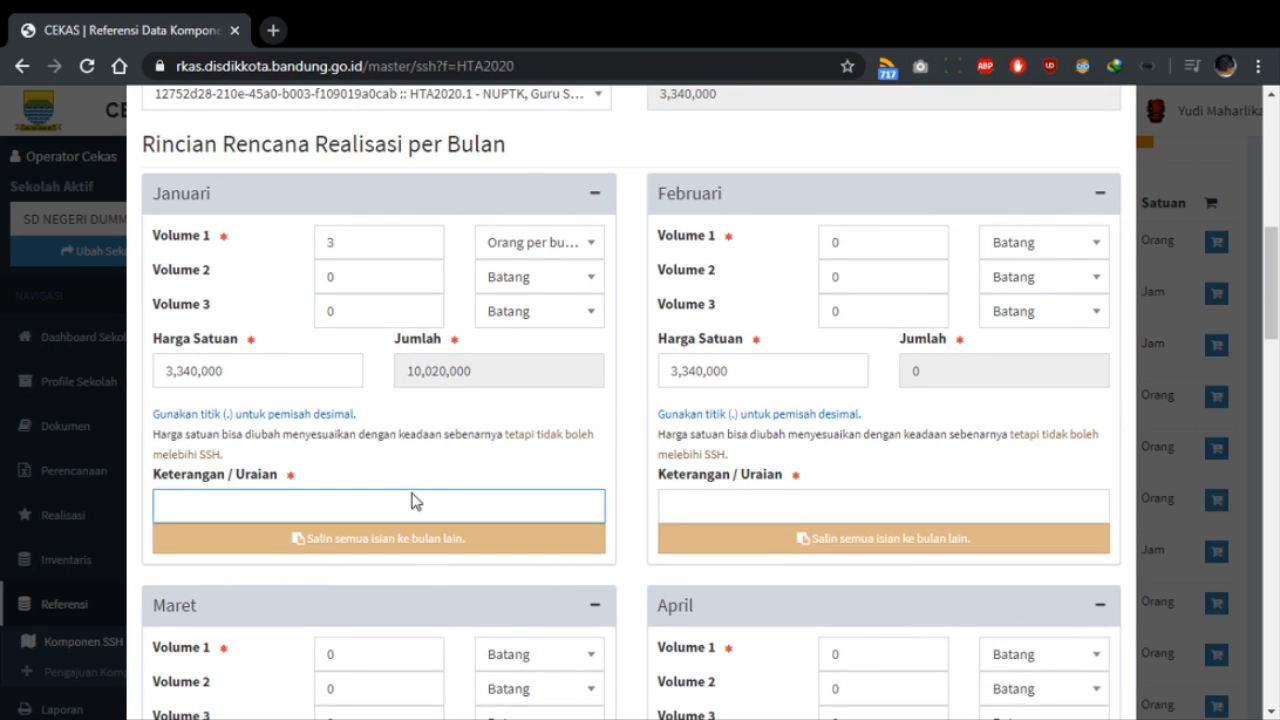
pyautogui.write('Pembaharan')
pyautogui.write('Ha')
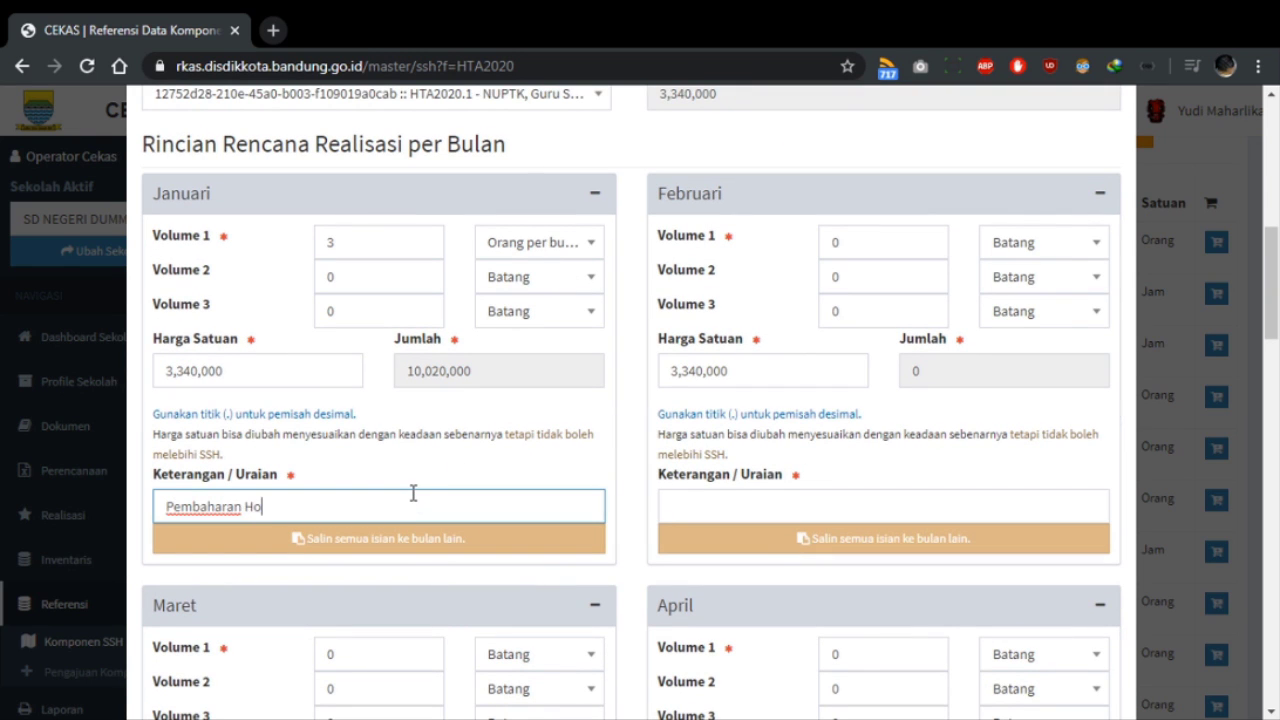
pyautogui.press('BackSpace')
pyautogui.press('BackSpace')
pyautogui.press('BackSpace')
pyautogui.press('BackSpace')
pyautogui.press('BackSpace')
pyautogui.press('BackSpace')
pyautogui.press('BackSpace')
pyautogui.press('BackSpace')
pyautogui.write('yaran Honor Guru Tidak Tetap')
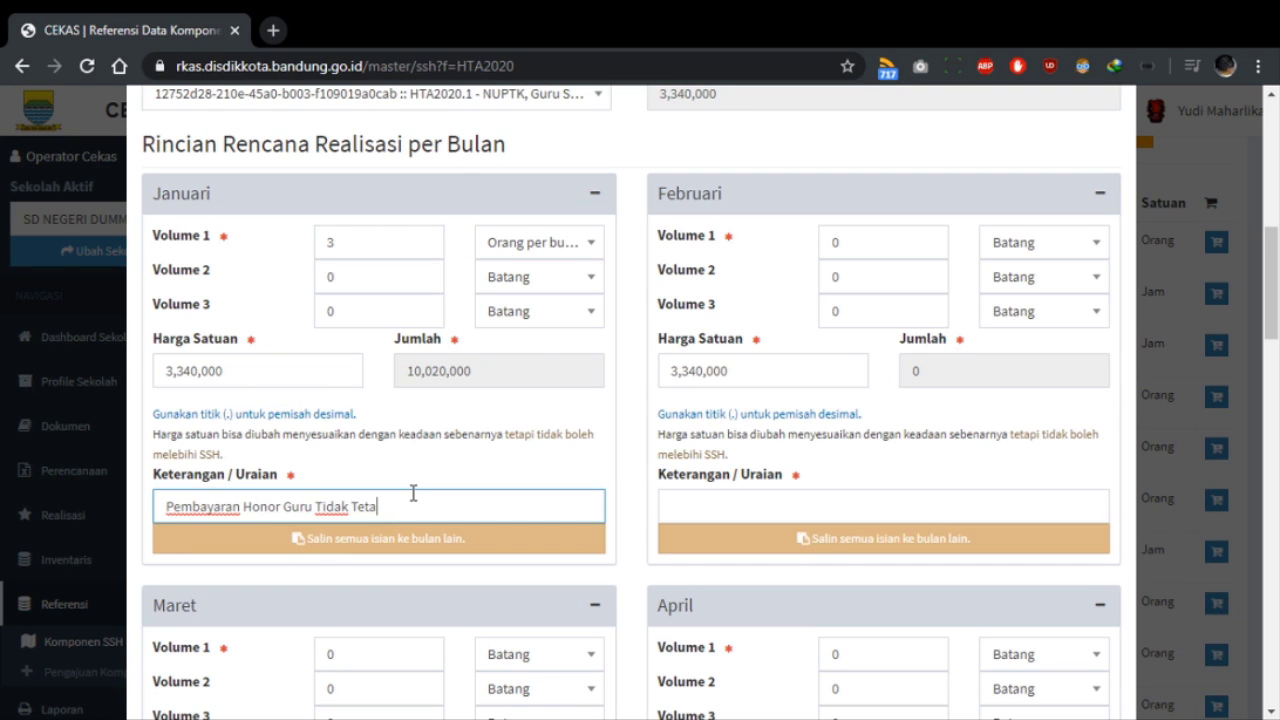
pyautogui.press('BackSpace')
pyautogui.press('BackSpace')
pyautogui.press('BackSpace')
pyautogui.press('BackSpace')
pyautogui.press('BackSpace')
pyautogui.press('BackSpace')
pyautogui.press('BackSpace')
pyautogui.press('BackSpace')
pyautogui.press('BackSpace')
pyautogui.press('BackSpace')
pyautogui.write('Non-ASN')
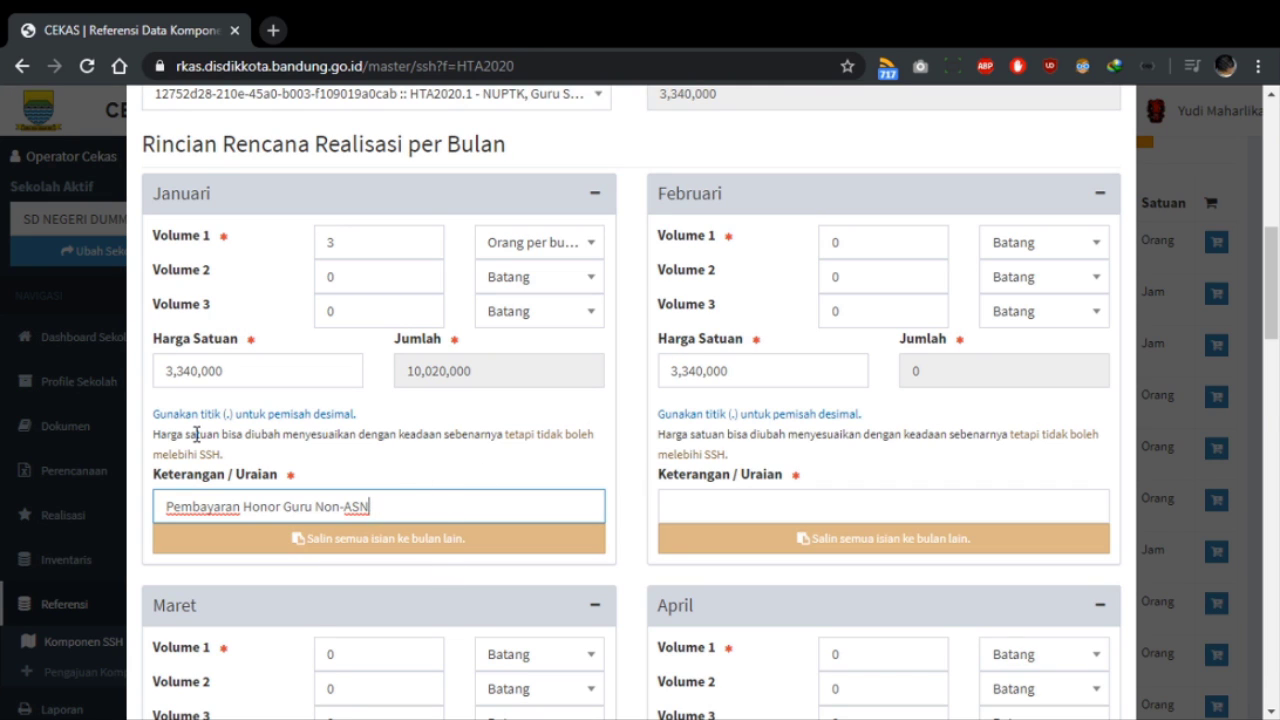
# Step: Copy all Januari entries to the other months and review the filled plan through Desember
pyautogui.click(343, 541)
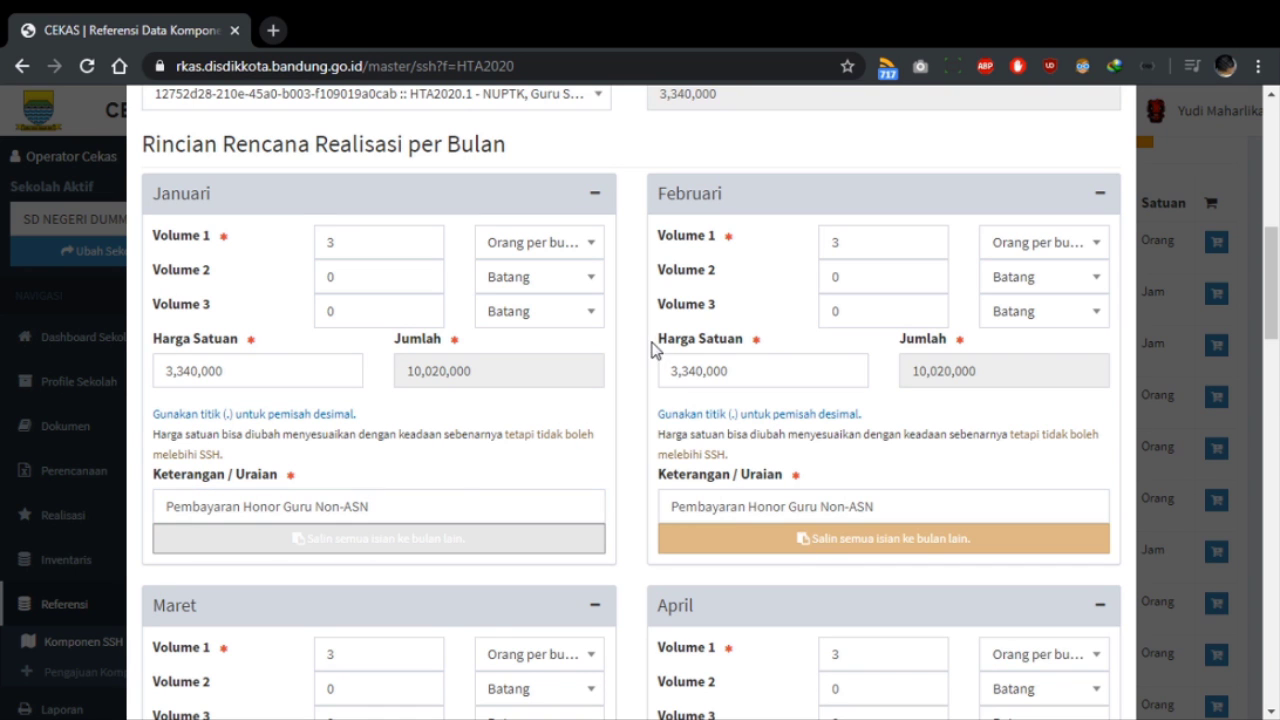
pyautogui.scroll(-7, 640, 290)
pyautogui.scroll(-14, 641, 289)
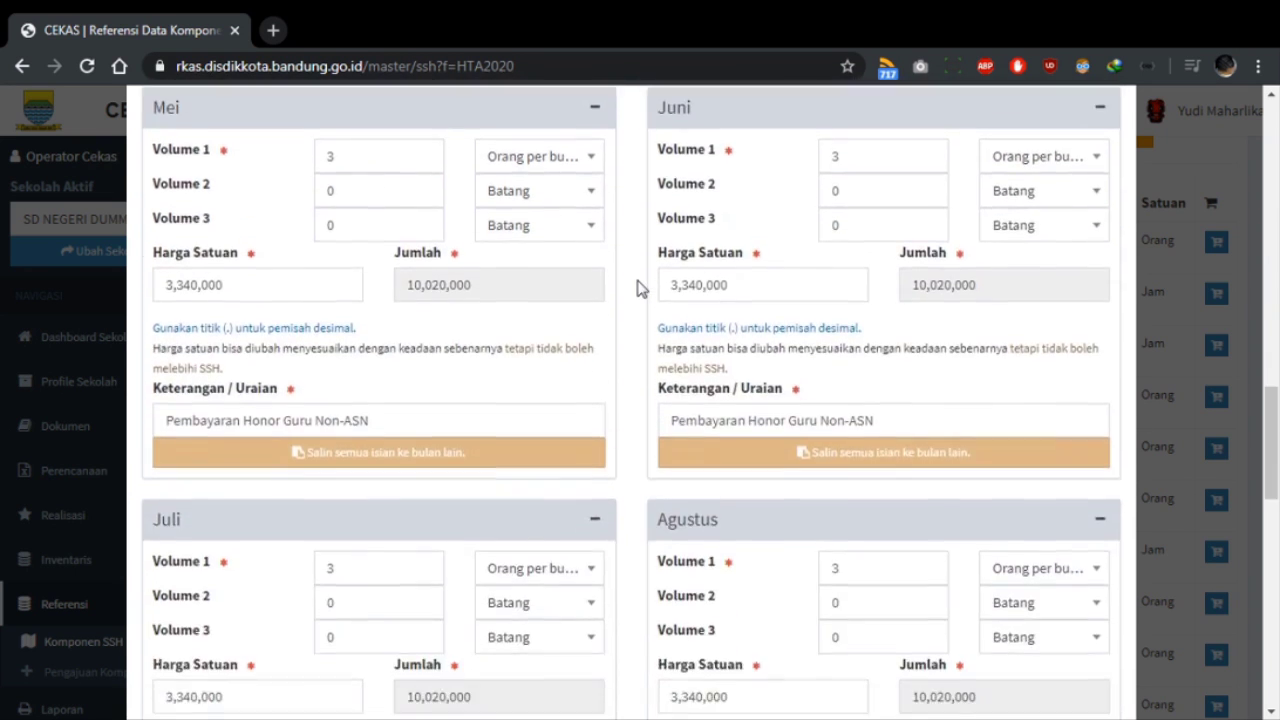
pyautogui.scroll(20, 641, 289)
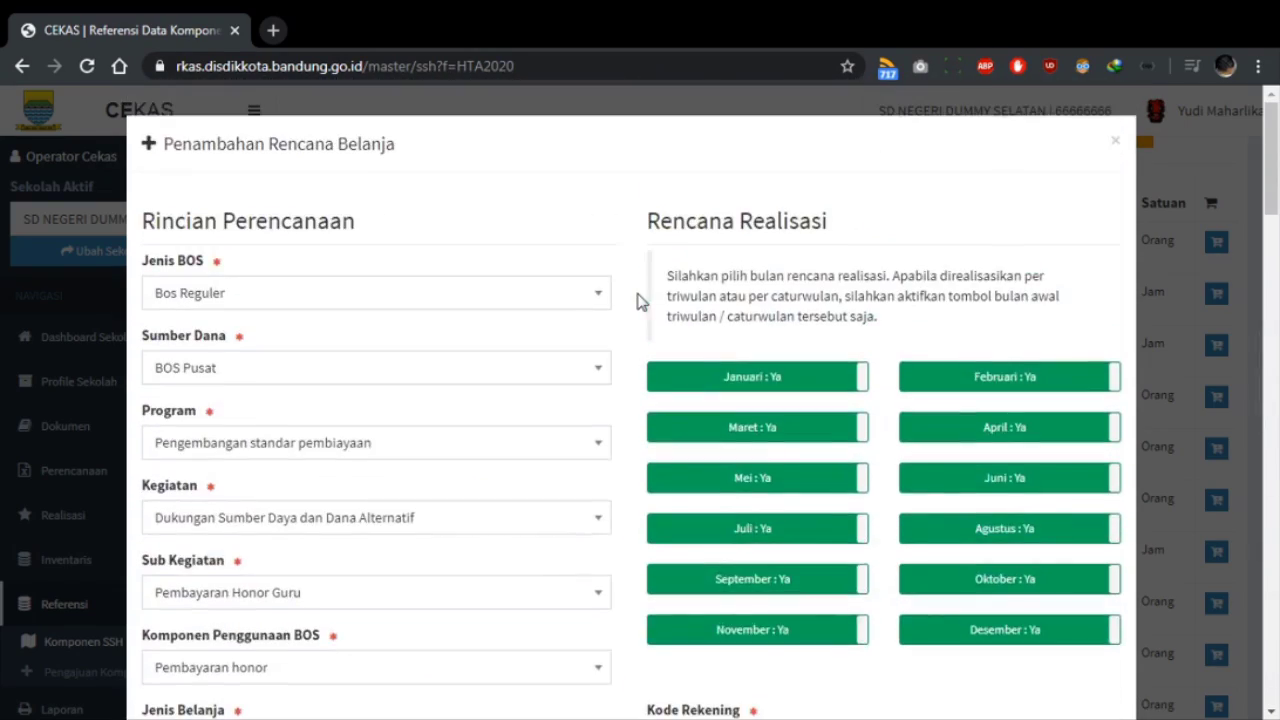
pyautogui.scroll(-20, 640, 300)
pyautogui.scroll(-3, 633, 335)
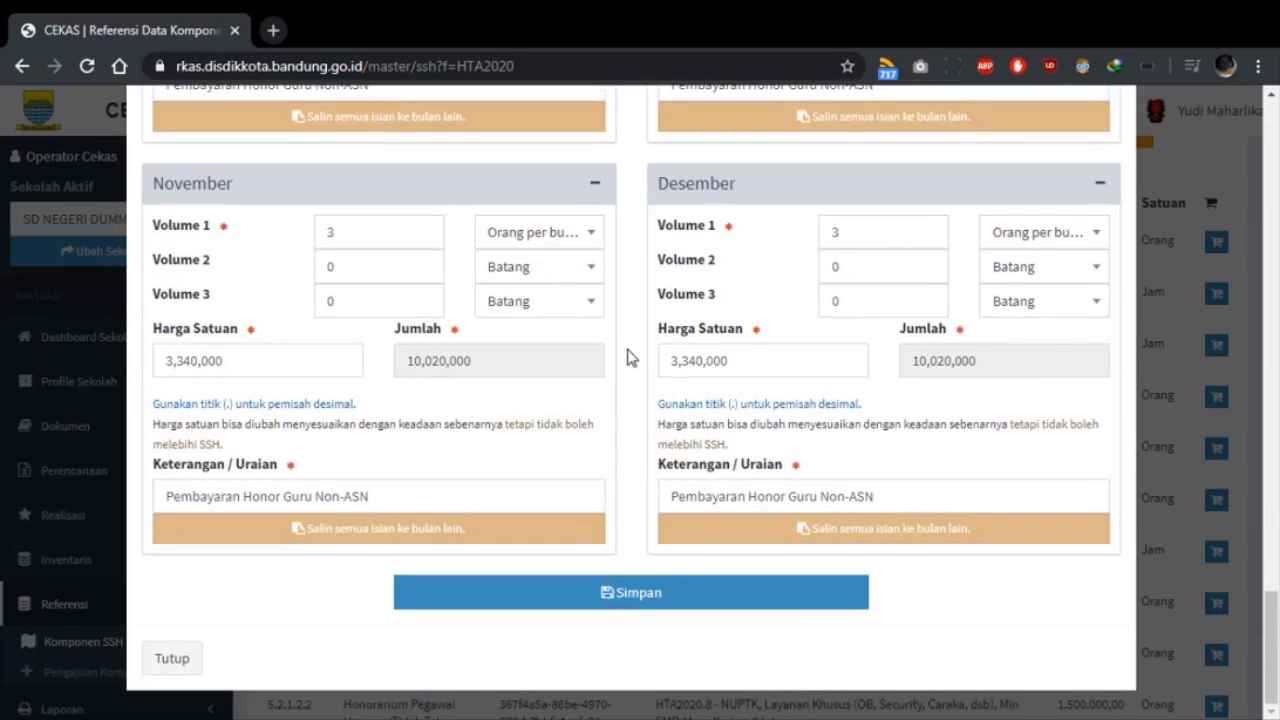
# Step: Save the HTA2020.1 spending plan and start a new plan for component HTA2020.2
pyautogui.click(640, 600)
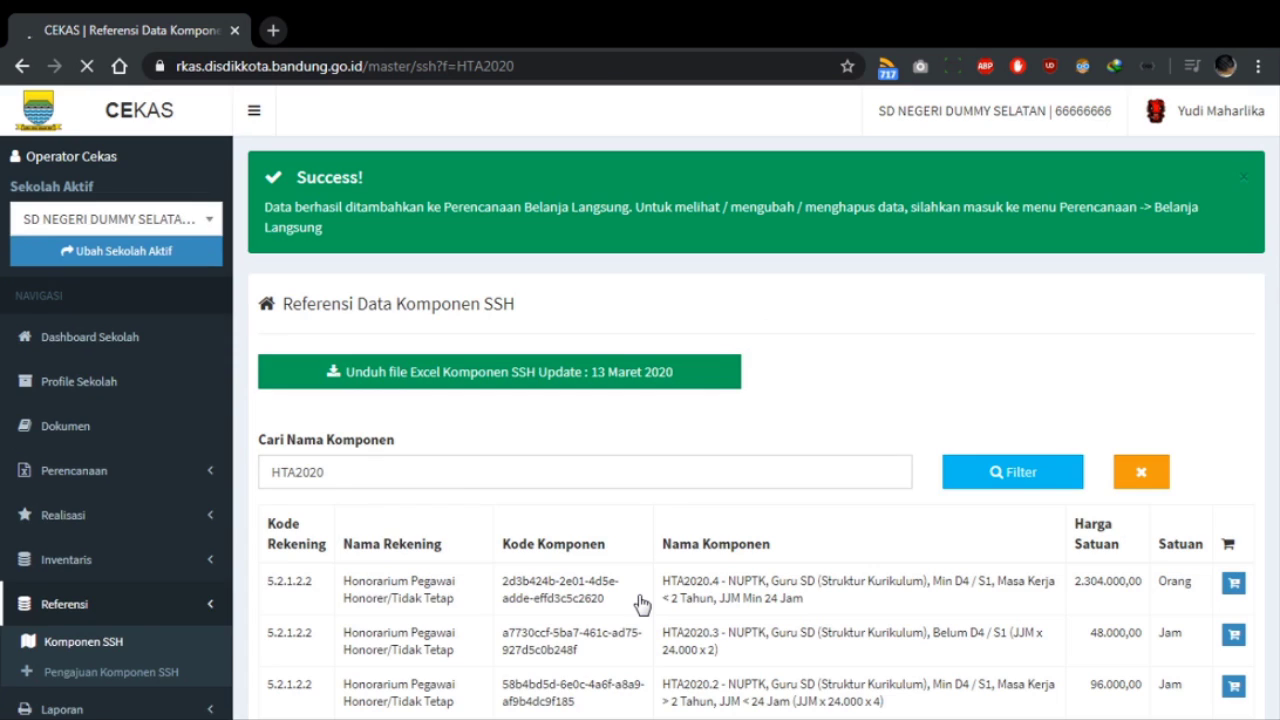
pyautogui.scroll(-4, 1000, 300)
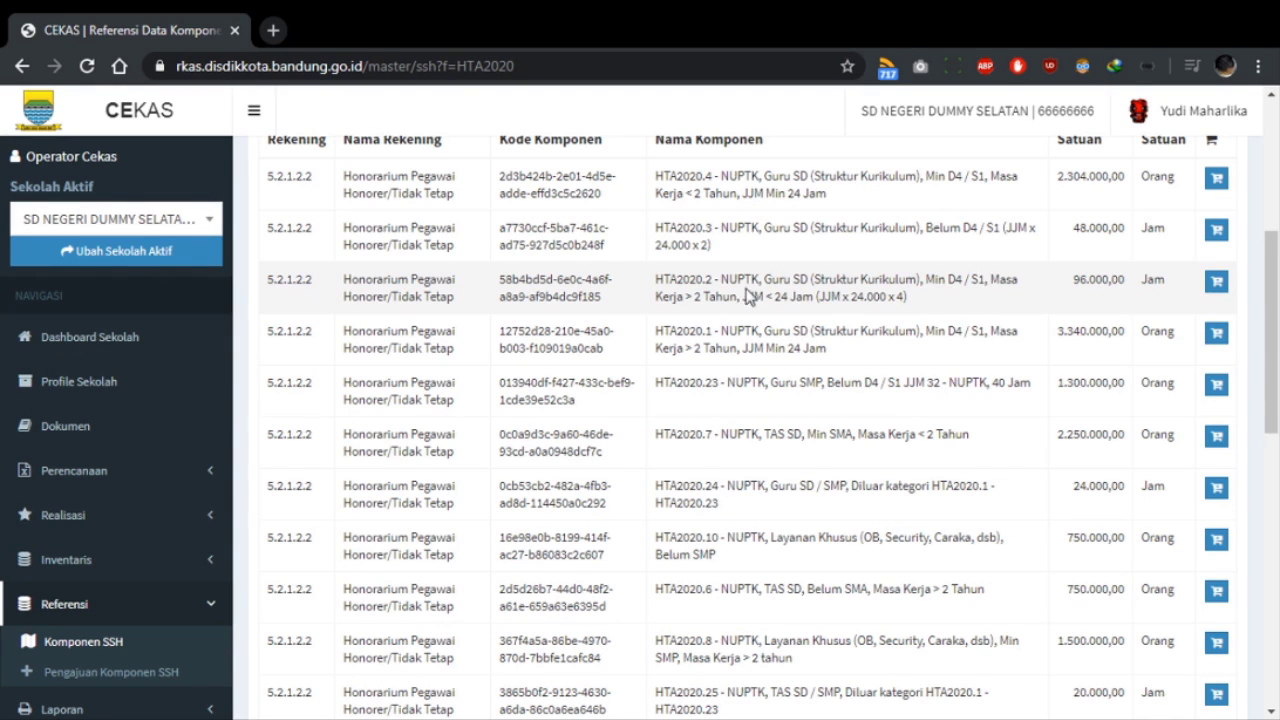
pyautogui.click(1220, 287)
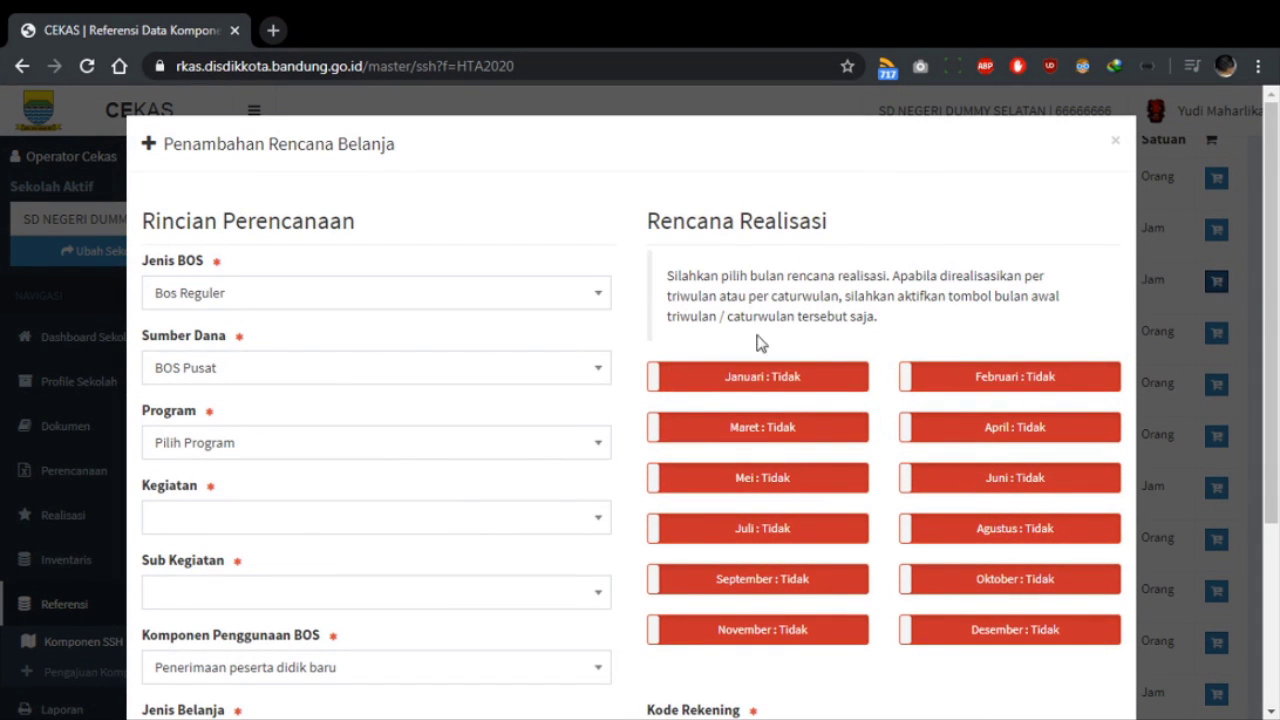
# Step: Set the Program of the HTA2020.2 plan to "Pengembangan standar pembiayaan"
pyautogui.click(770, 378)
pyautogui.click(817, 177)
pyautogui.click(453, 452)
pyautogui.scroll(-2, 450, 540)
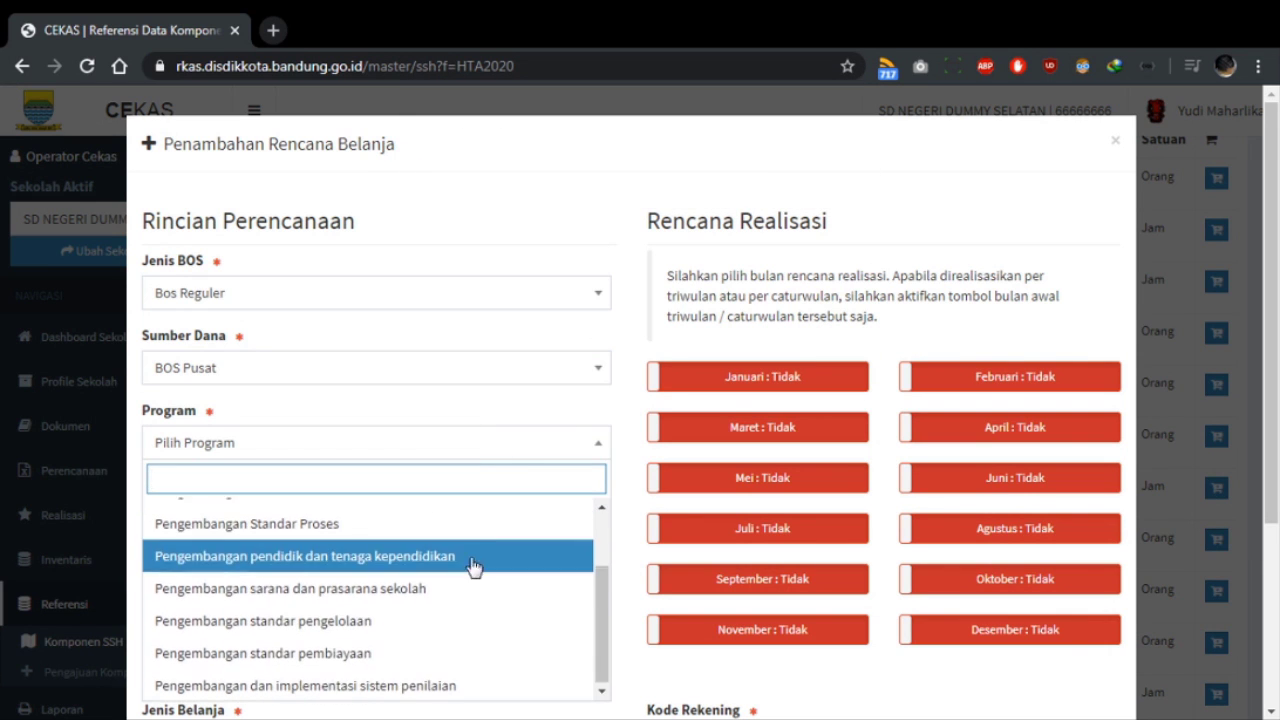
pyautogui.click(470, 625)
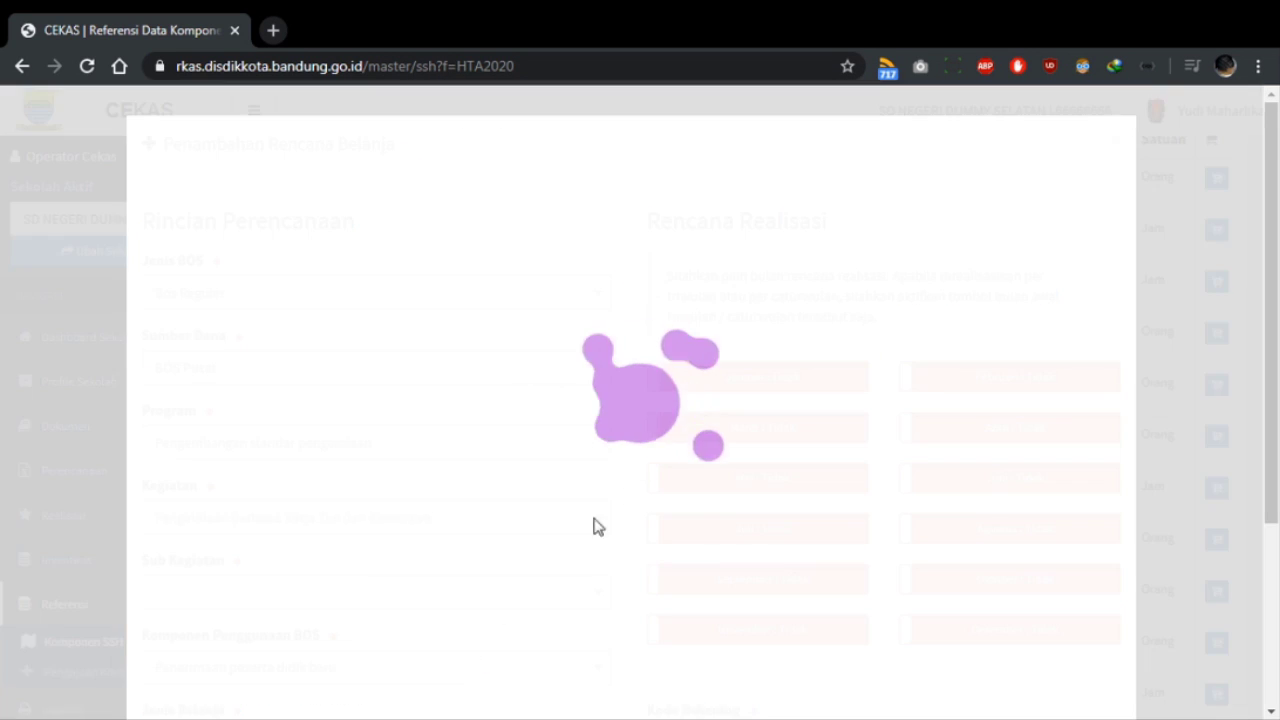
pyautogui.scroll(-2, 765, 420)
pyautogui.click(371, 345)
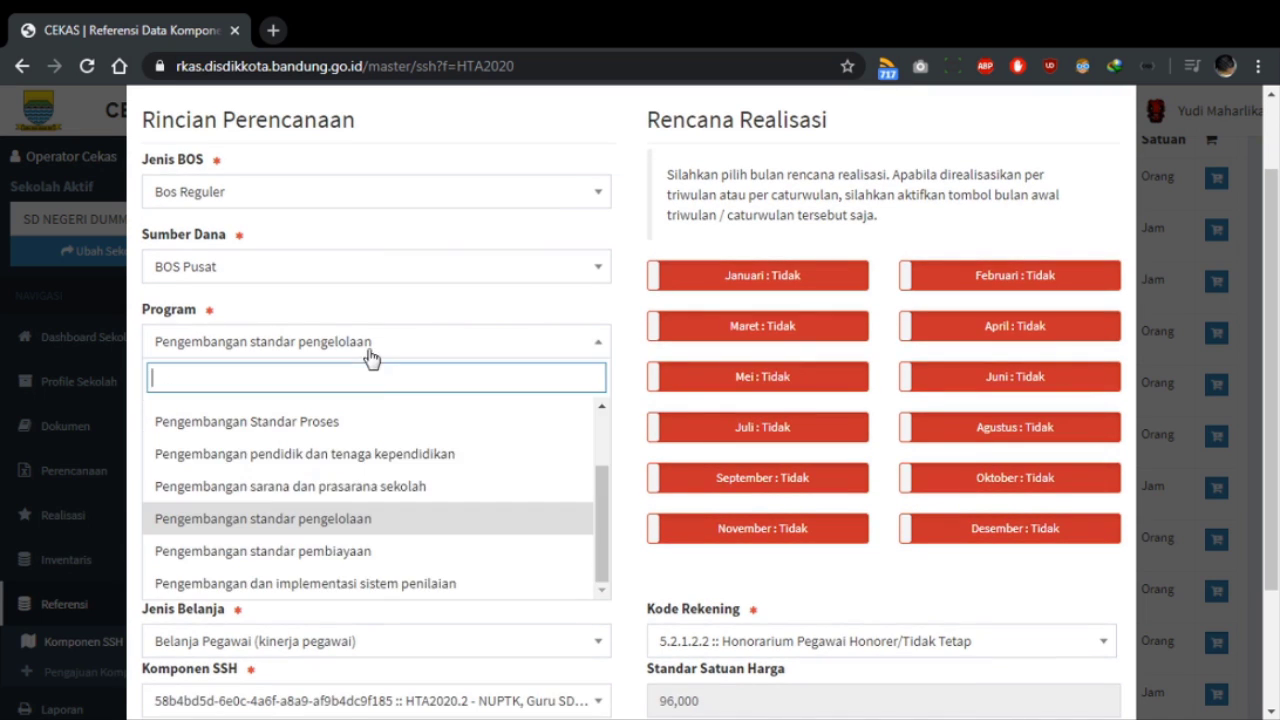
pyautogui.click(394, 552)
# Step: Set the Kegiatan to "Dukungan Sumber Daya dan Dana Alternatif" and the Komponen Penggunaan BOS to "Pembayaran honor"
pyautogui.click(386, 425)
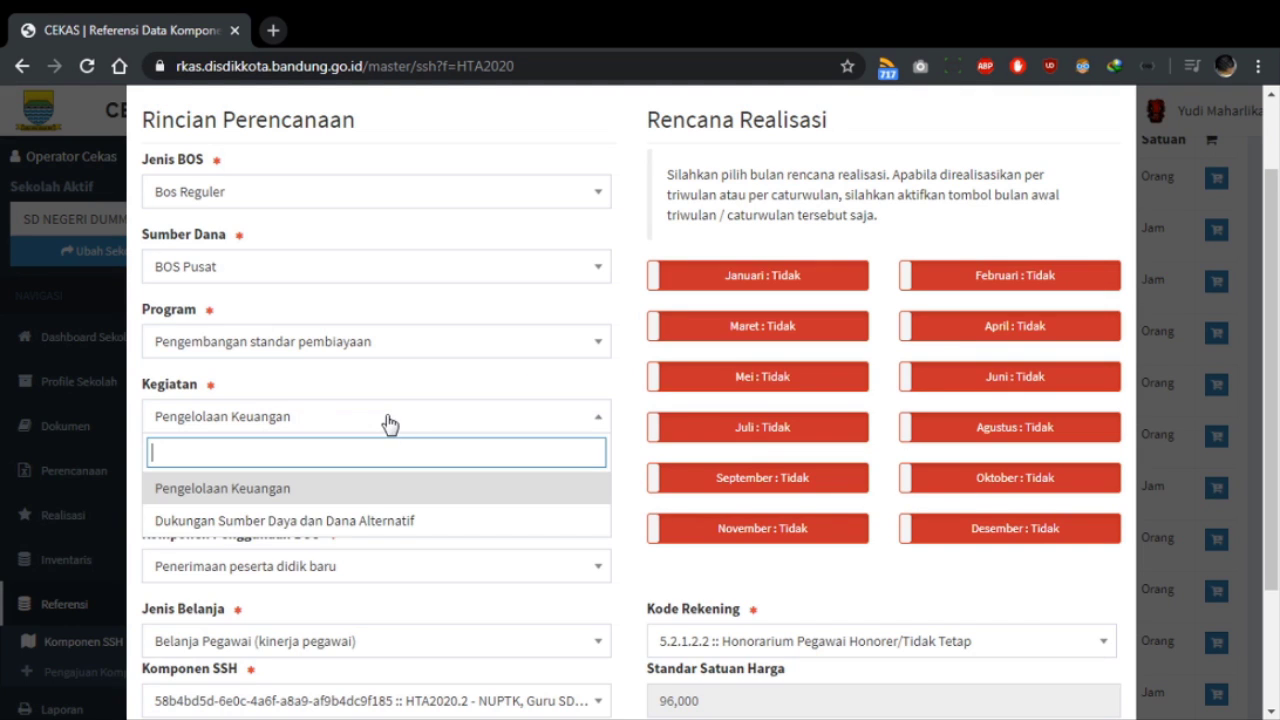
pyautogui.click(360, 522)
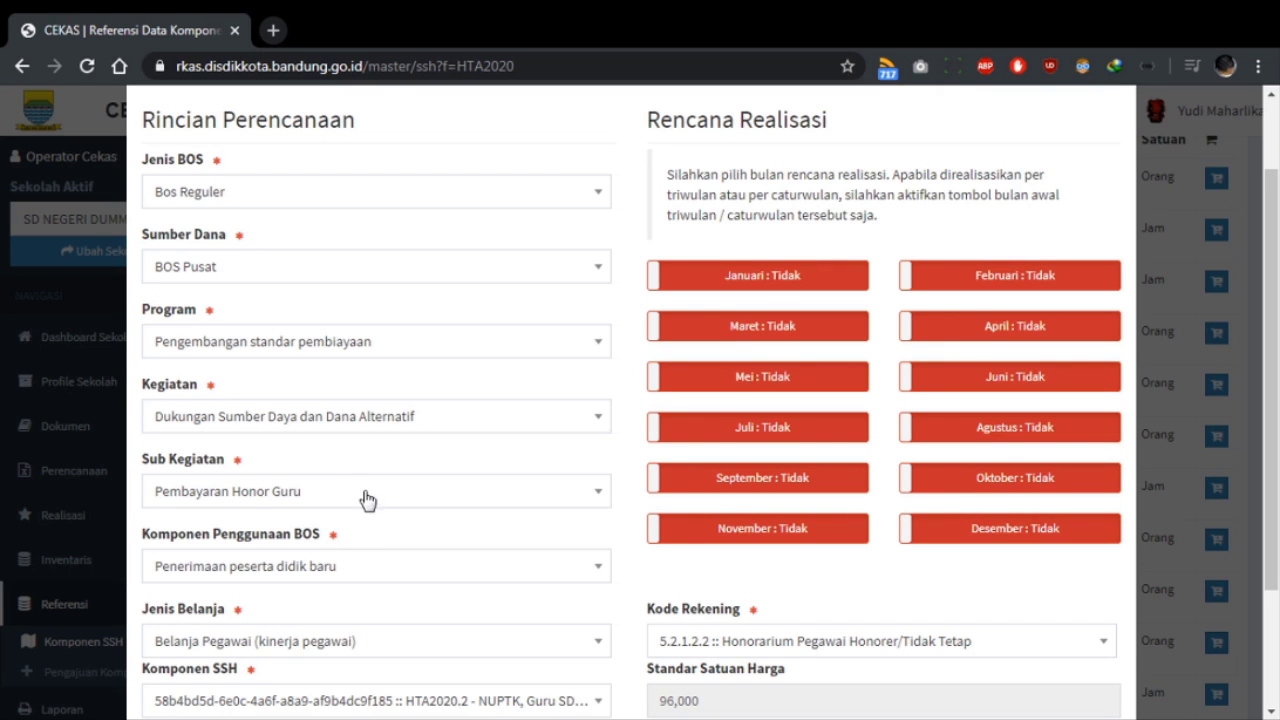
pyautogui.scroll(-2, 600, 566)
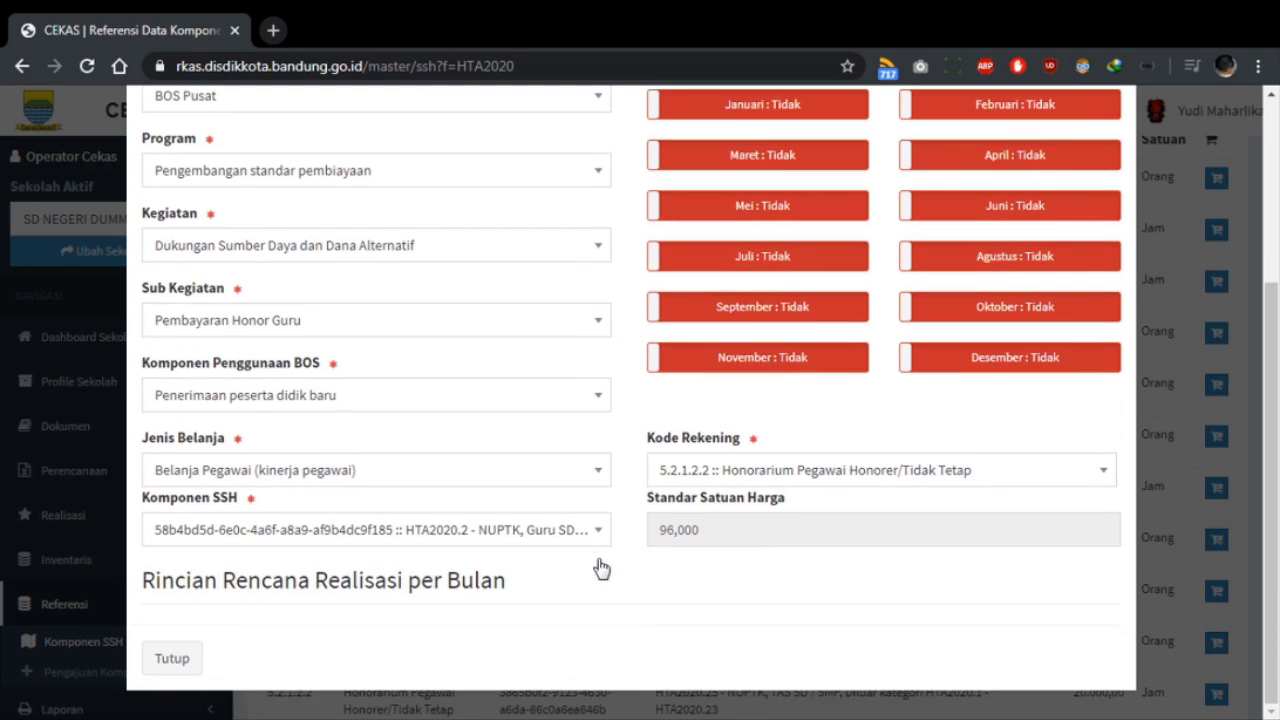
pyautogui.click(366, 404)
pyautogui.write('hono')
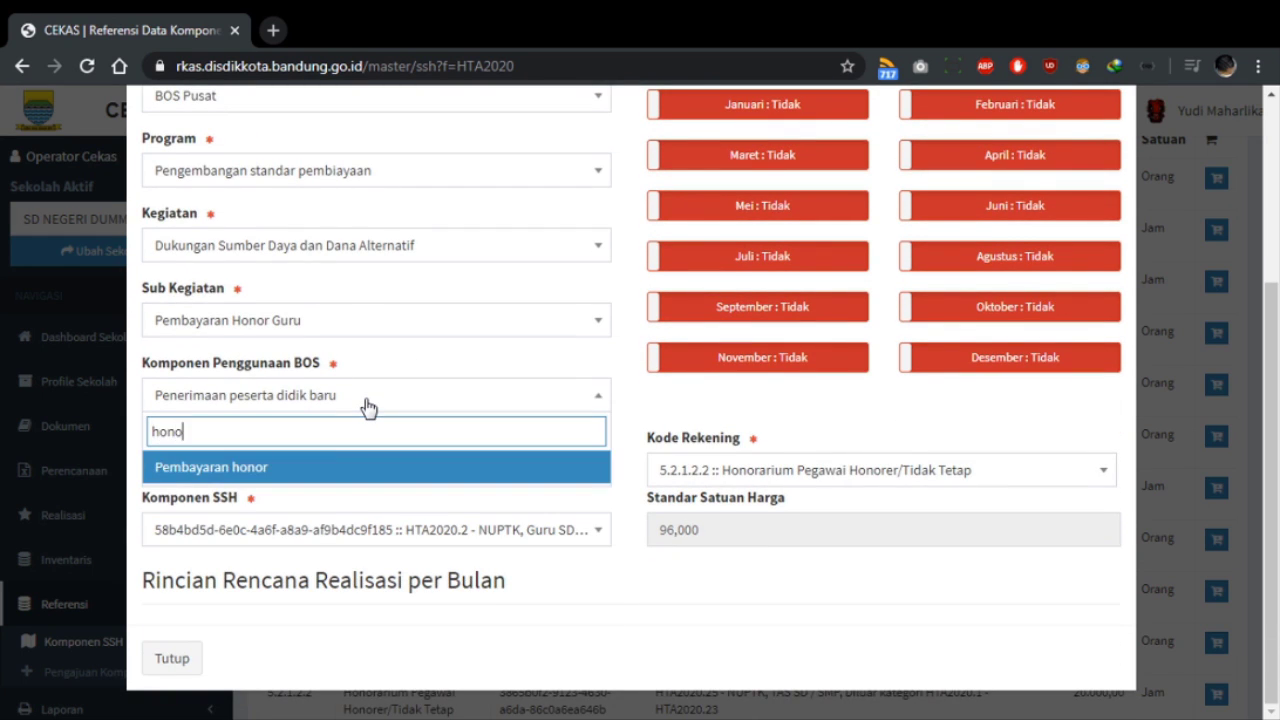
pyautogui.press('Return')
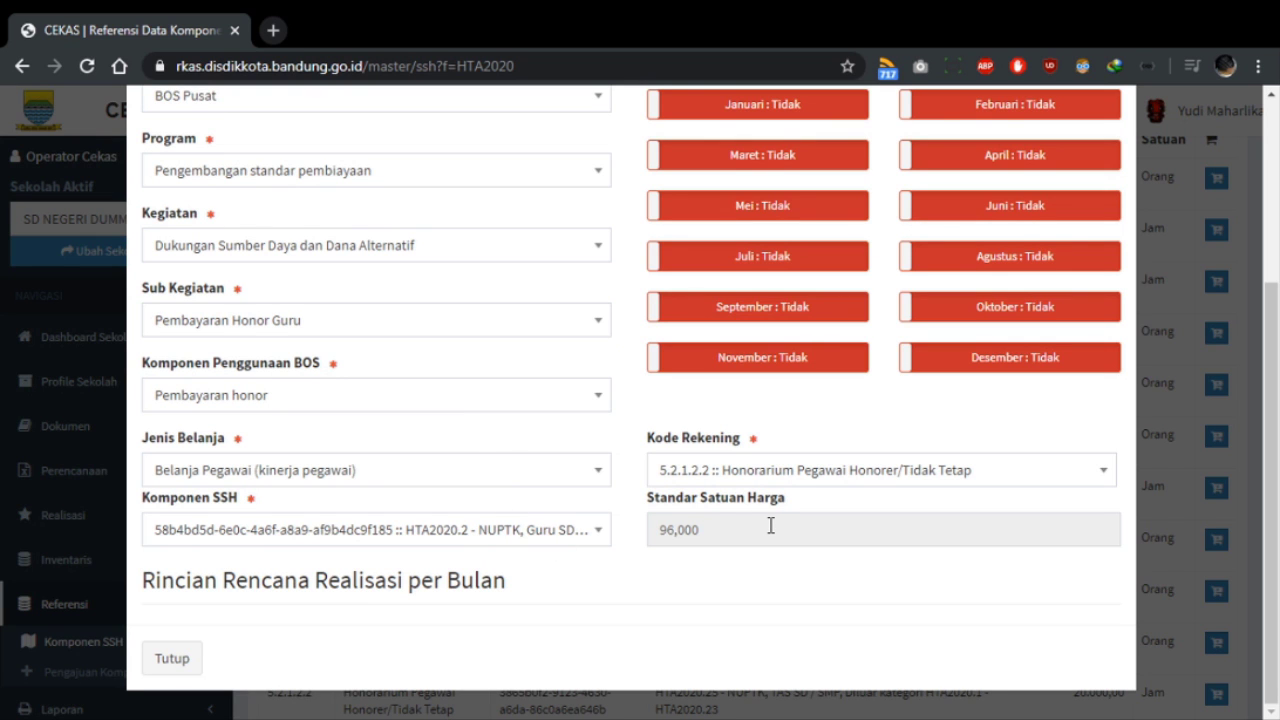
# Step: Enable all twelve months, Januari through Desember, in the Rencana Realisasi of the HTA2020.2 plan
pyautogui.scroll(3, 637, 420)
pyautogui.scroll(-3, 637, 420)
pyautogui.scroll(1, 615, 320)
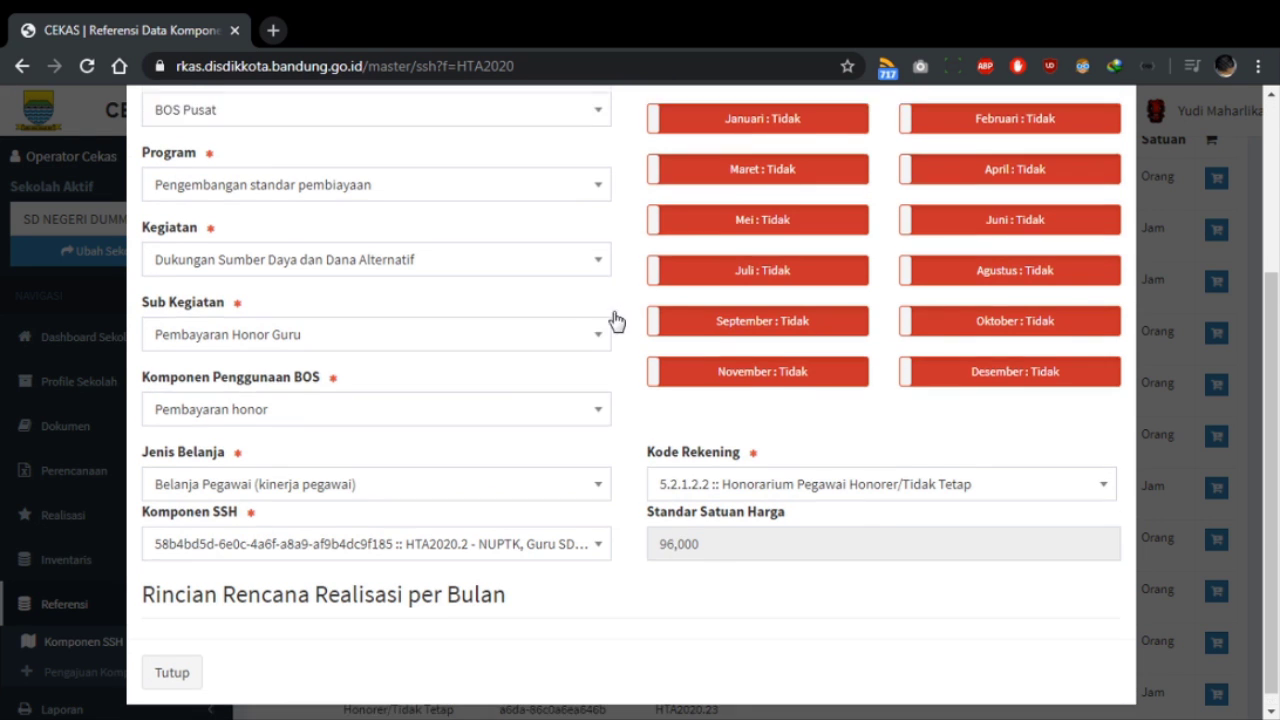
pyautogui.scroll(3, 615, 320)
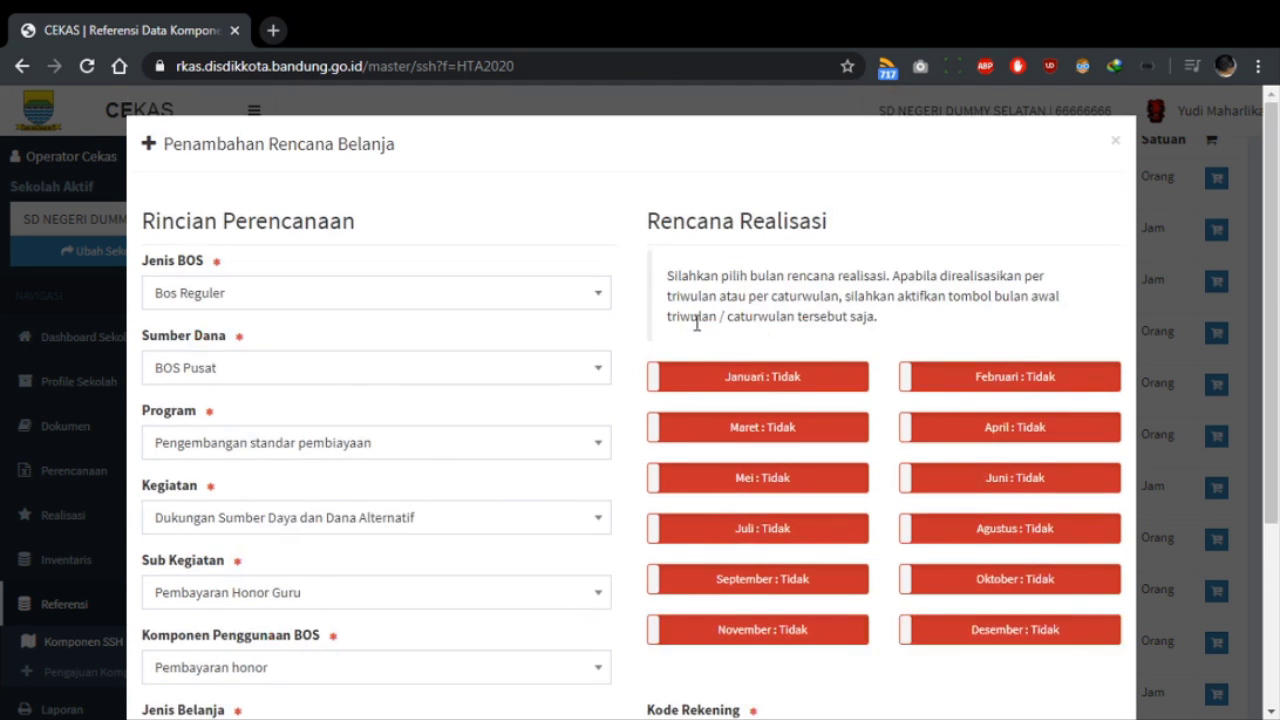
pyautogui.click(778, 390)
pyautogui.click(790, 430)
pyautogui.click(790, 480)
pyautogui.click(778, 530)
pyautogui.click(775, 580)
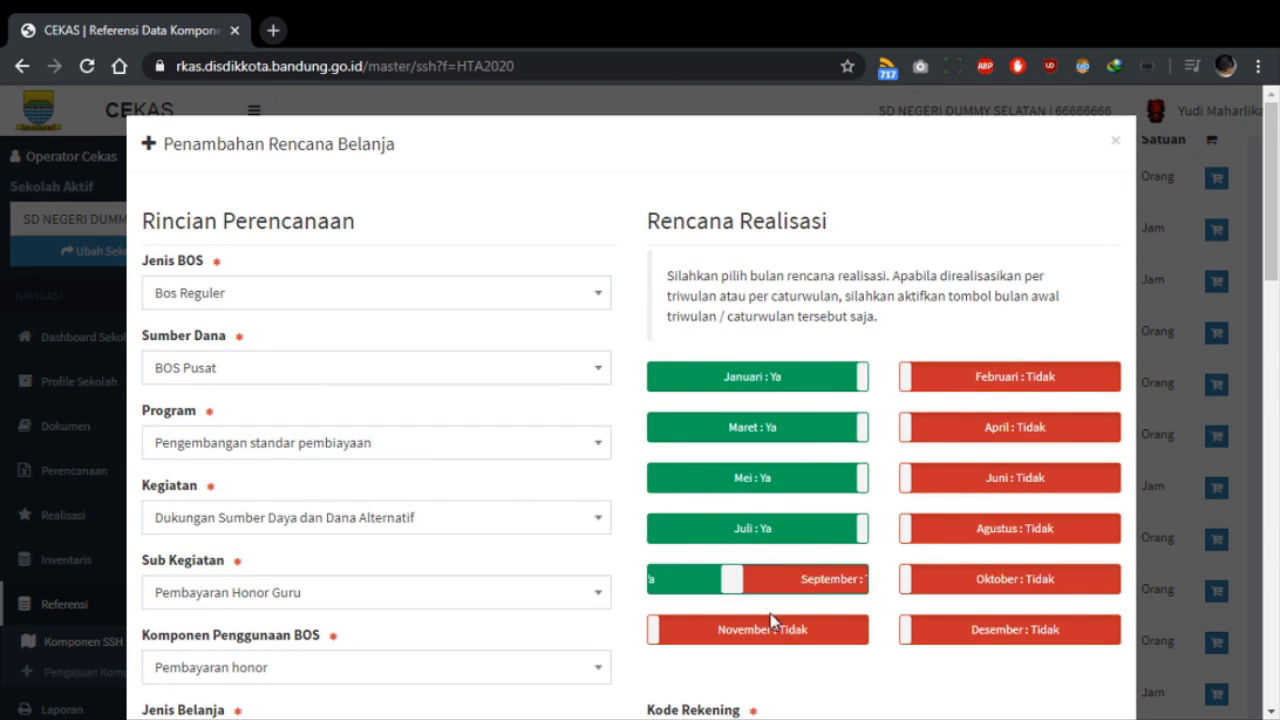
pyautogui.click(770, 628)
pyautogui.click(1040, 628)
pyautogui.click(1040, 580)
pyautogui.click(1040, 530)
pyautogui.click(1035, 480)
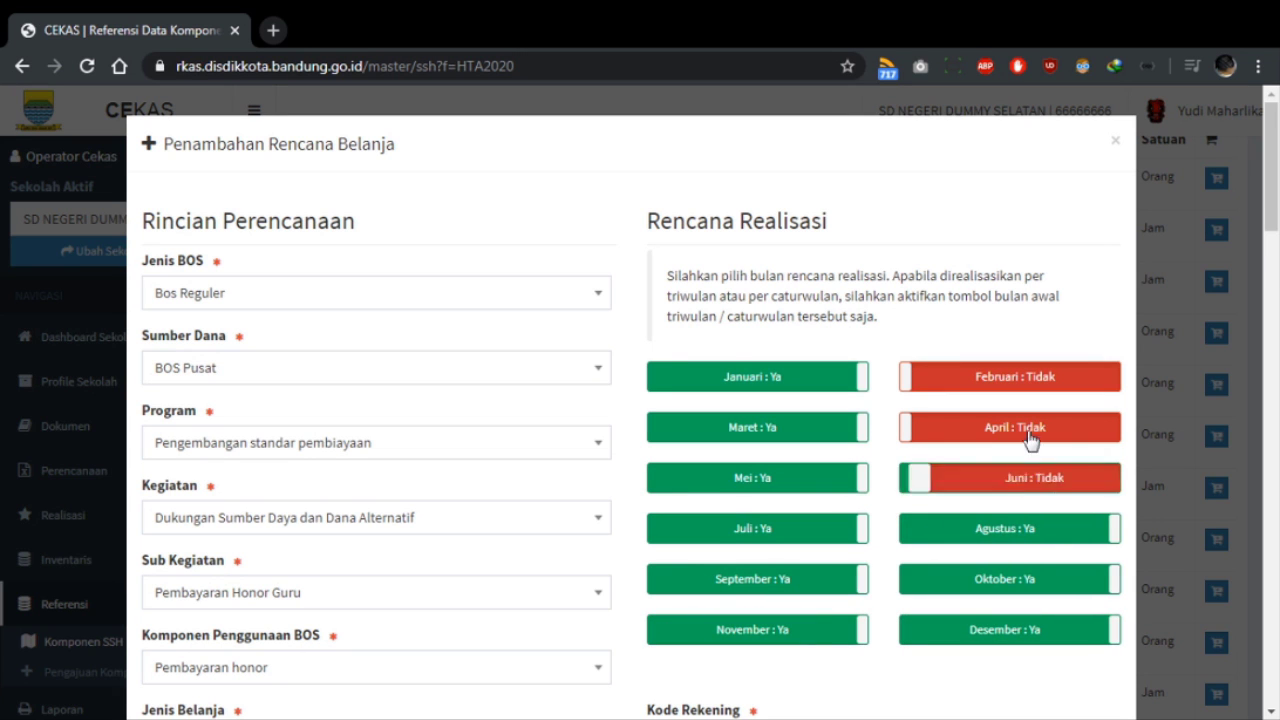
pyautogui.click(1030, 440)
pyautogui.click(1020, 388)
# Step: Set Volume 1 for Januari to 2 with the unit Orang
pyautogui.scroll(-6, 877, 320)
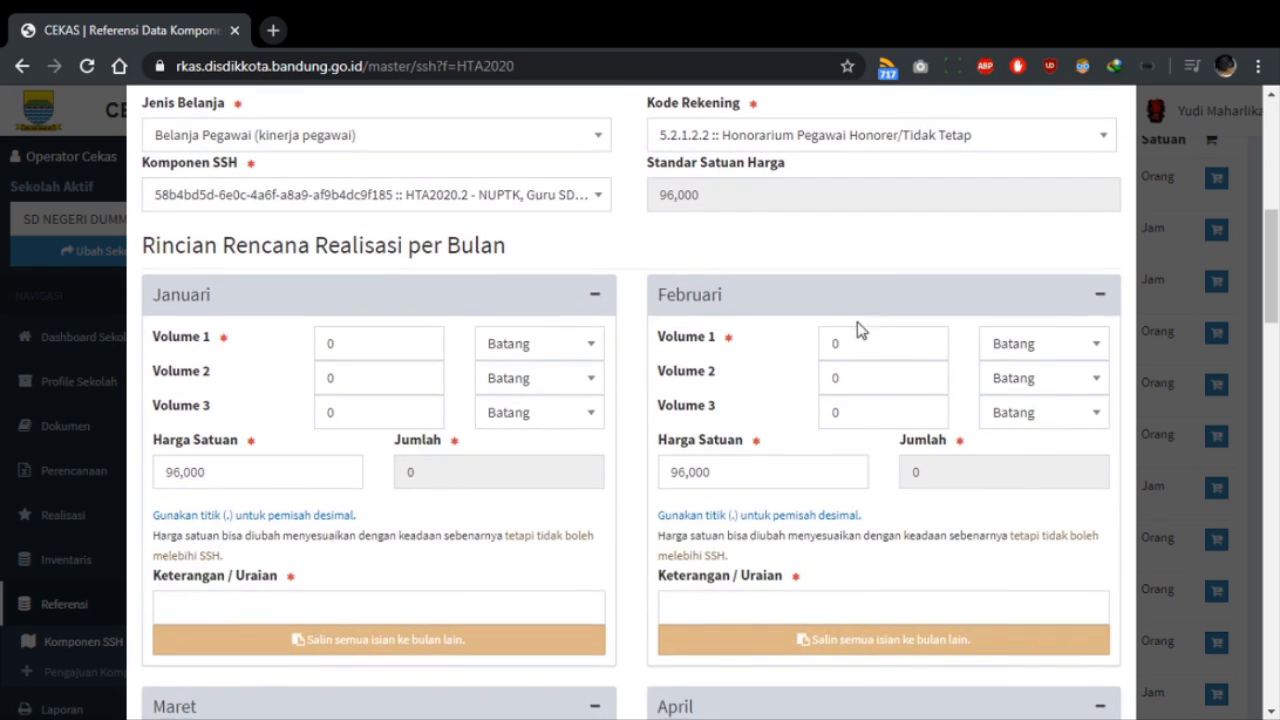
pyautogui.doubleClick(352, 345)
pyautogui.write('2')
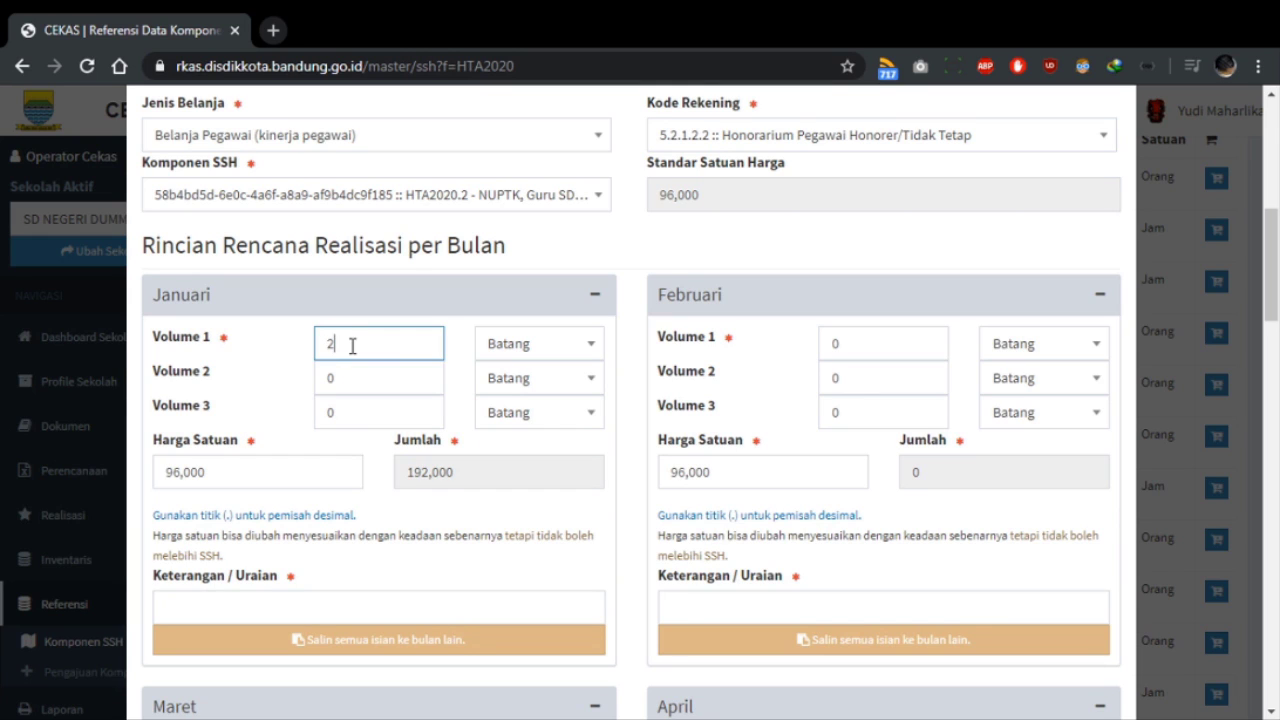
pyautogui.click(520, 343)
pyautogui.write('Oran')
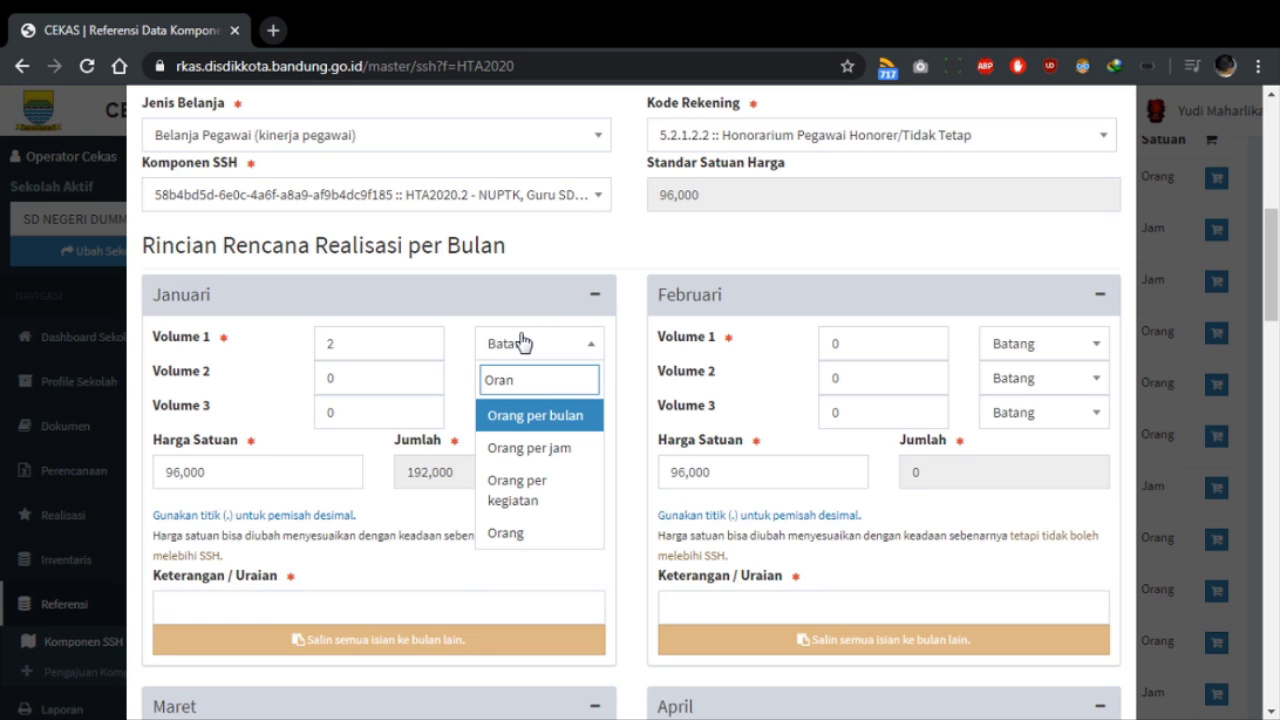
pyautogui.press('Down')
pyautogui.press('Down')
pyautogui.press('Return')
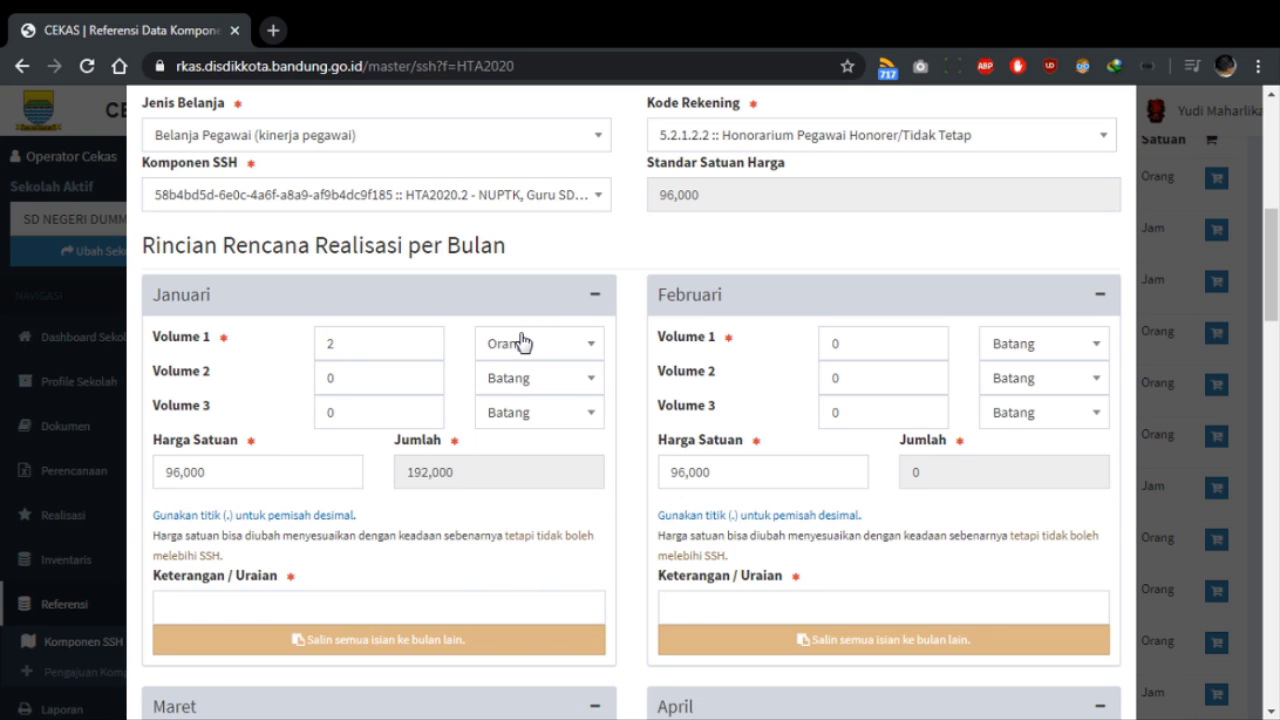
# Step: Set Volume 2 for Januari to 20 with the unit Jam
pyautogui.doubleClick(393, 379)
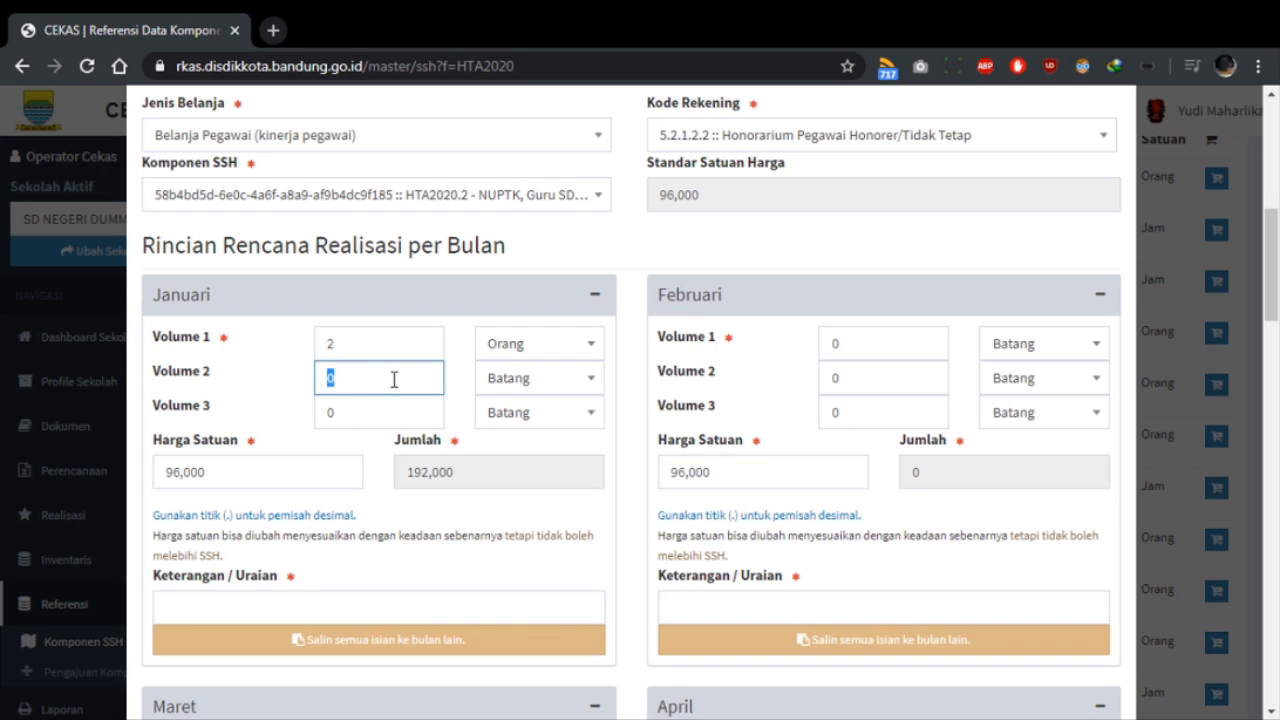
pyautogui.write('20')
pyautogui.click(530, 380)
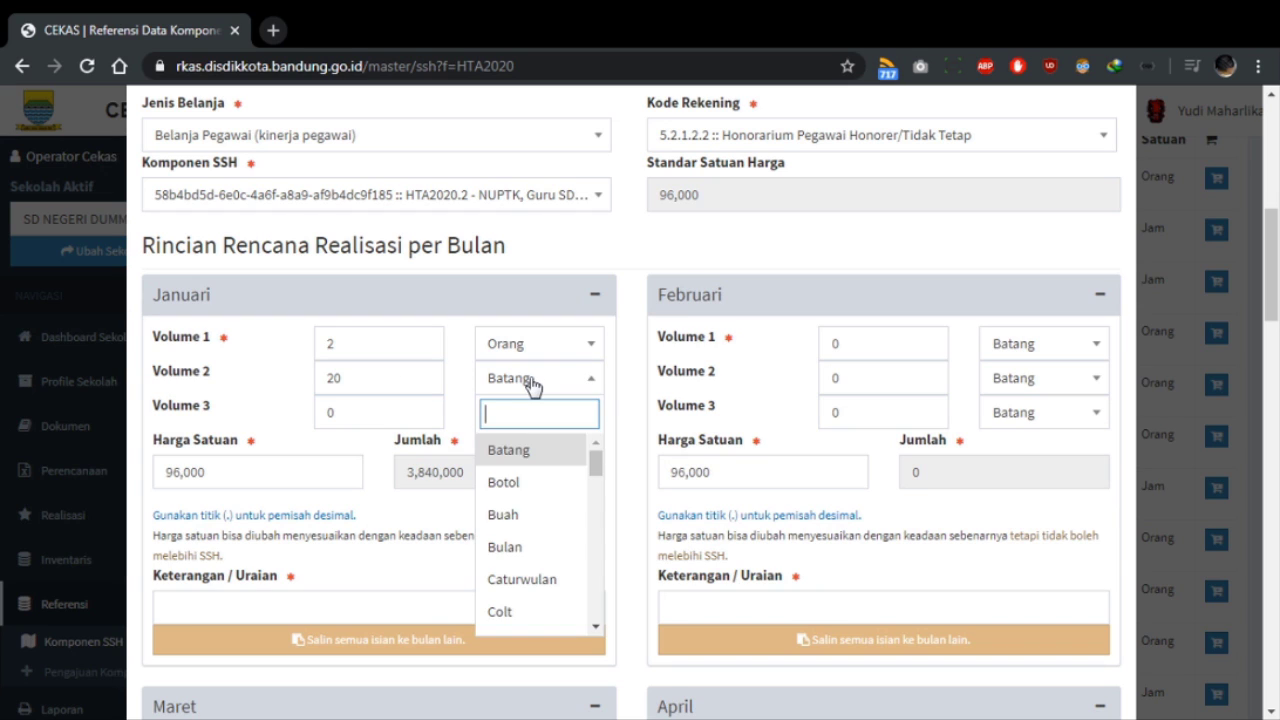
pyautogui.write('Jam')
pyautogui.press('Return')
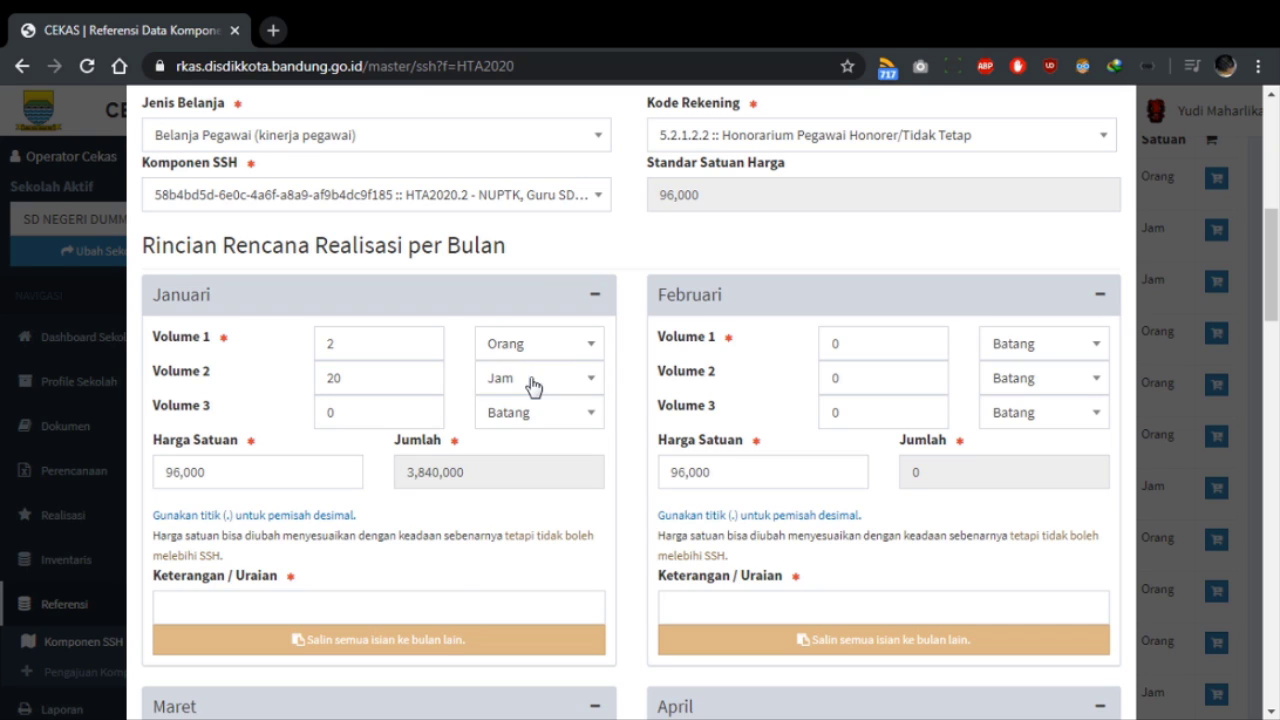
# Step: Enter "Pembayaran Honor Guru Mapel Non-ASN" as the Keterangan / Uraian for Januari
pyautogui.click(423, 598)
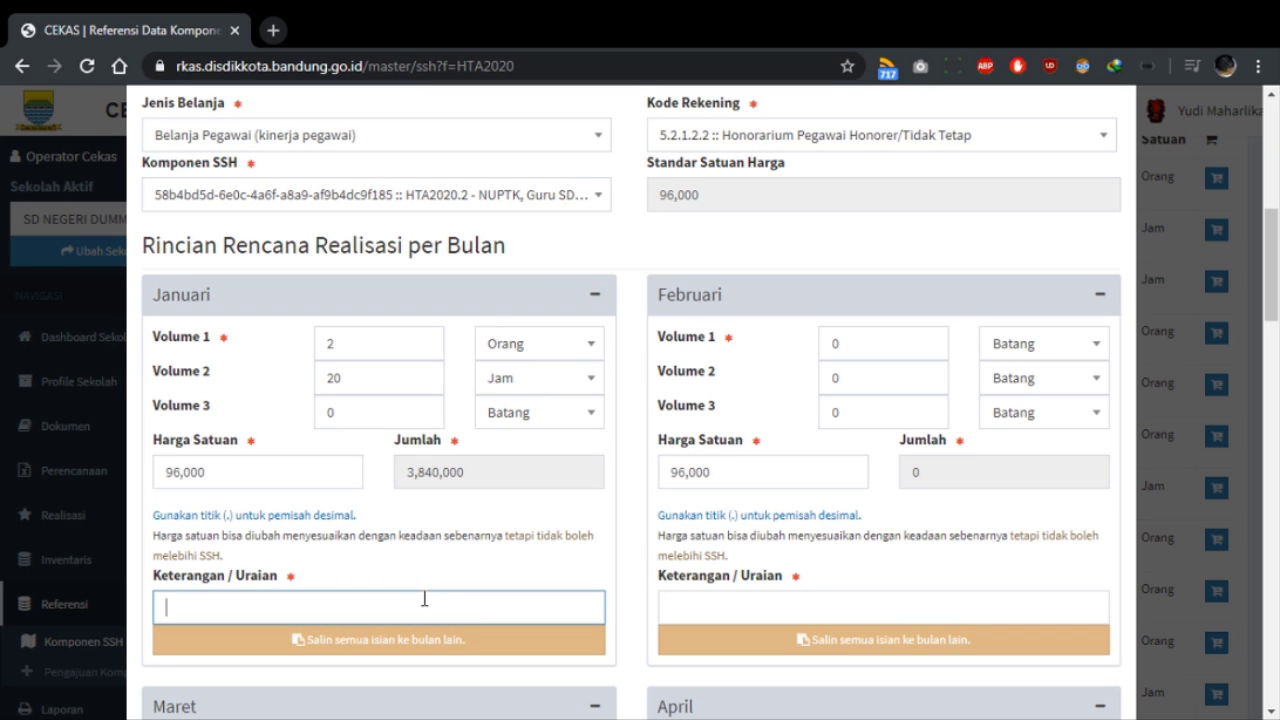
pyautogui.write('Pembayaran Hon')
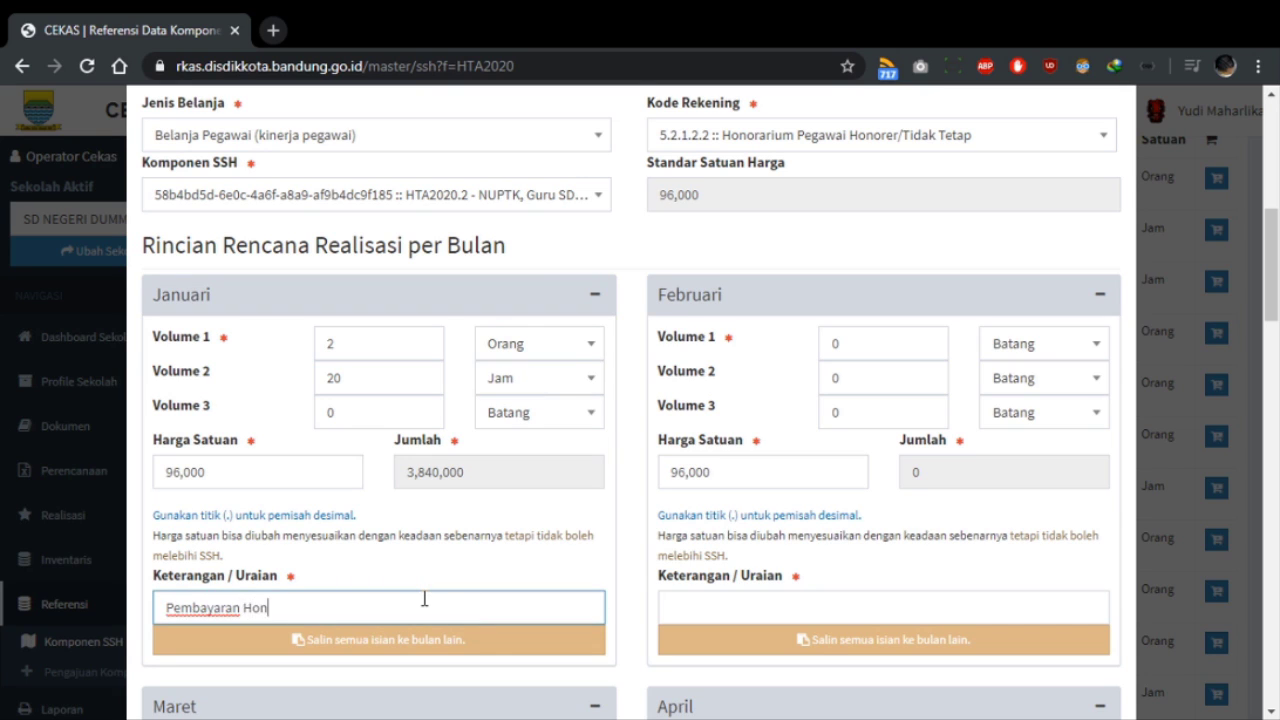
pyautogui.write('or Guru Mapel N')
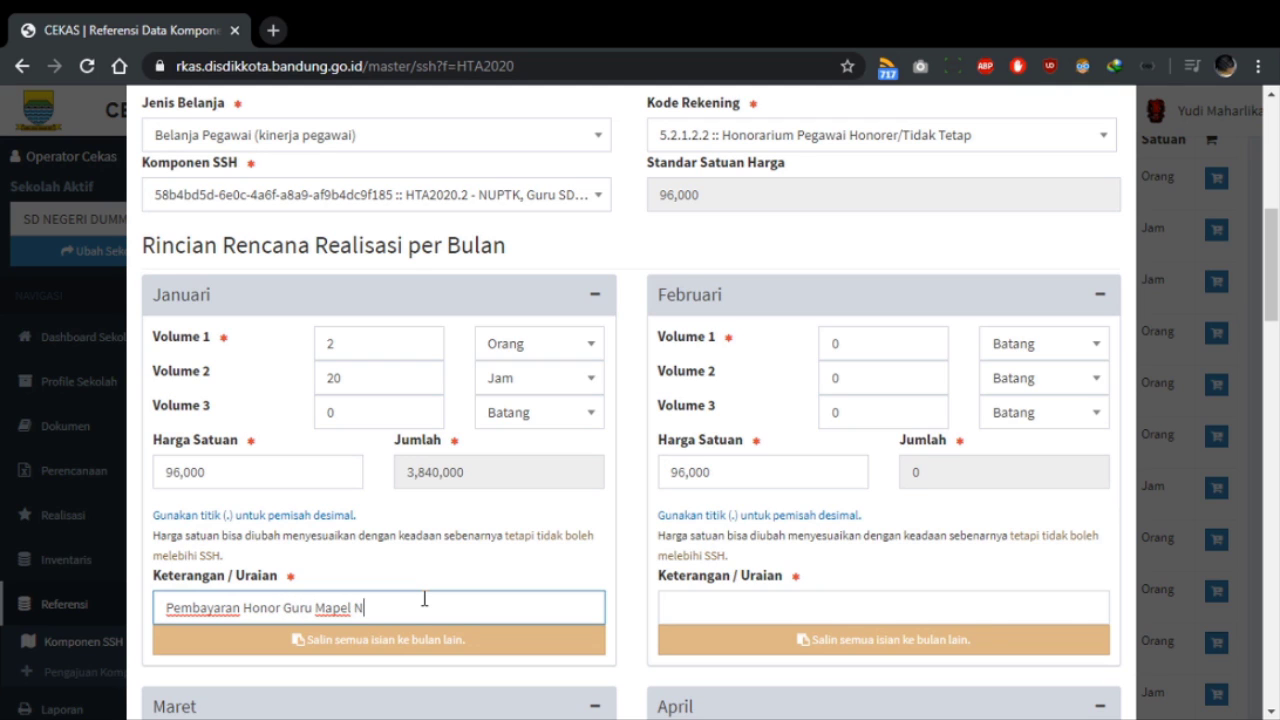
pyautogui.write('on-ASN')
# Step: Copy all Januari entries to the other months, review them through Desember and save the HTA2020.2 plan
pyautogui.click(493, 648)
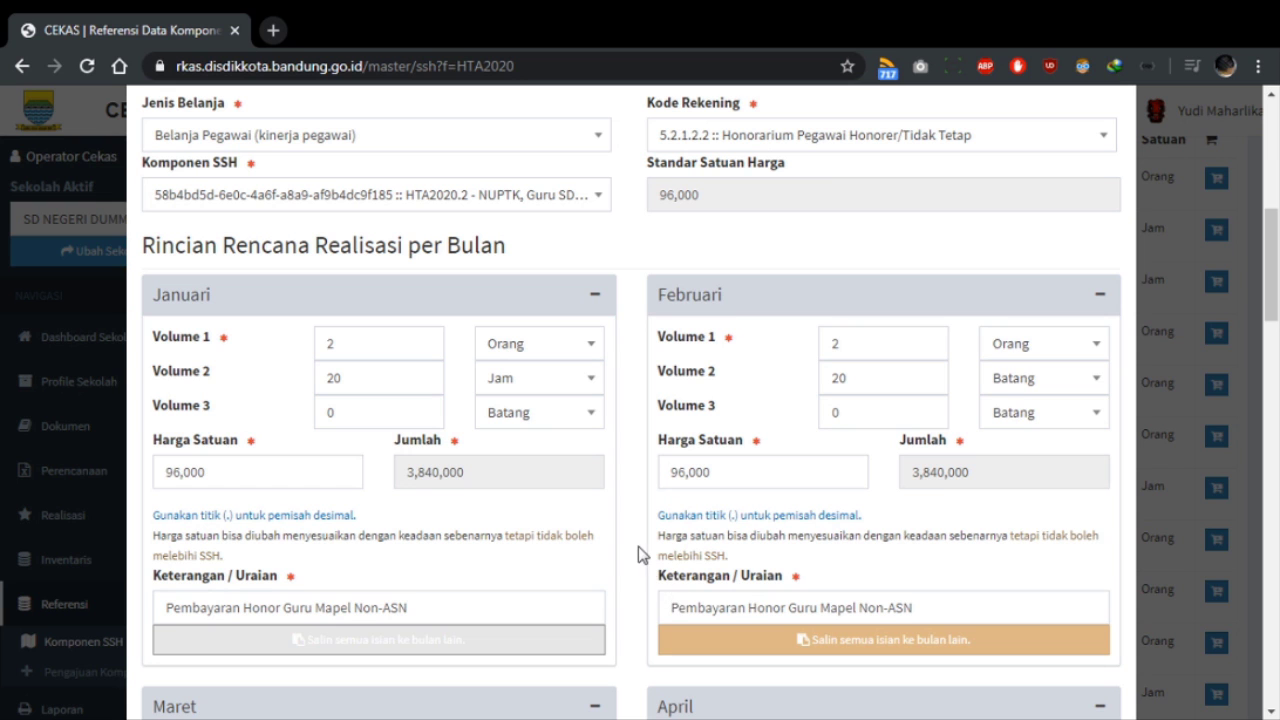
pyautogui.scroll(-15, 637, 553)
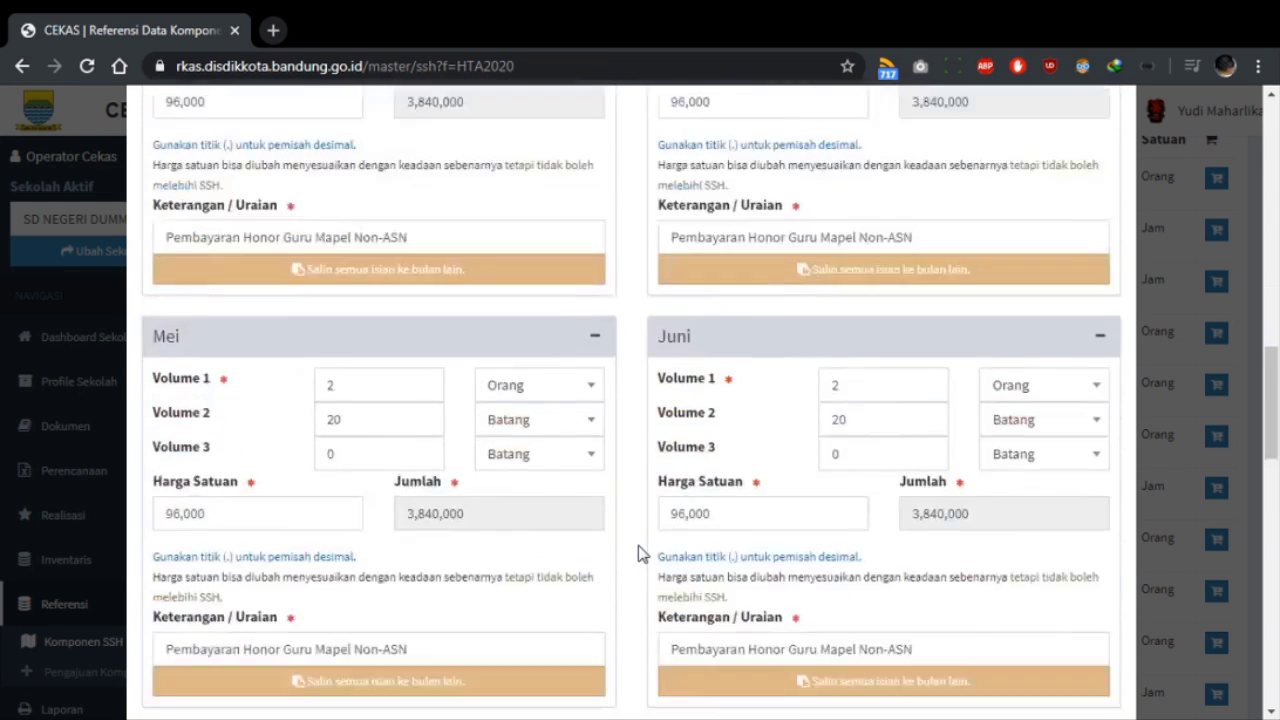
pyautogui.scroll(-7, 637, 553)
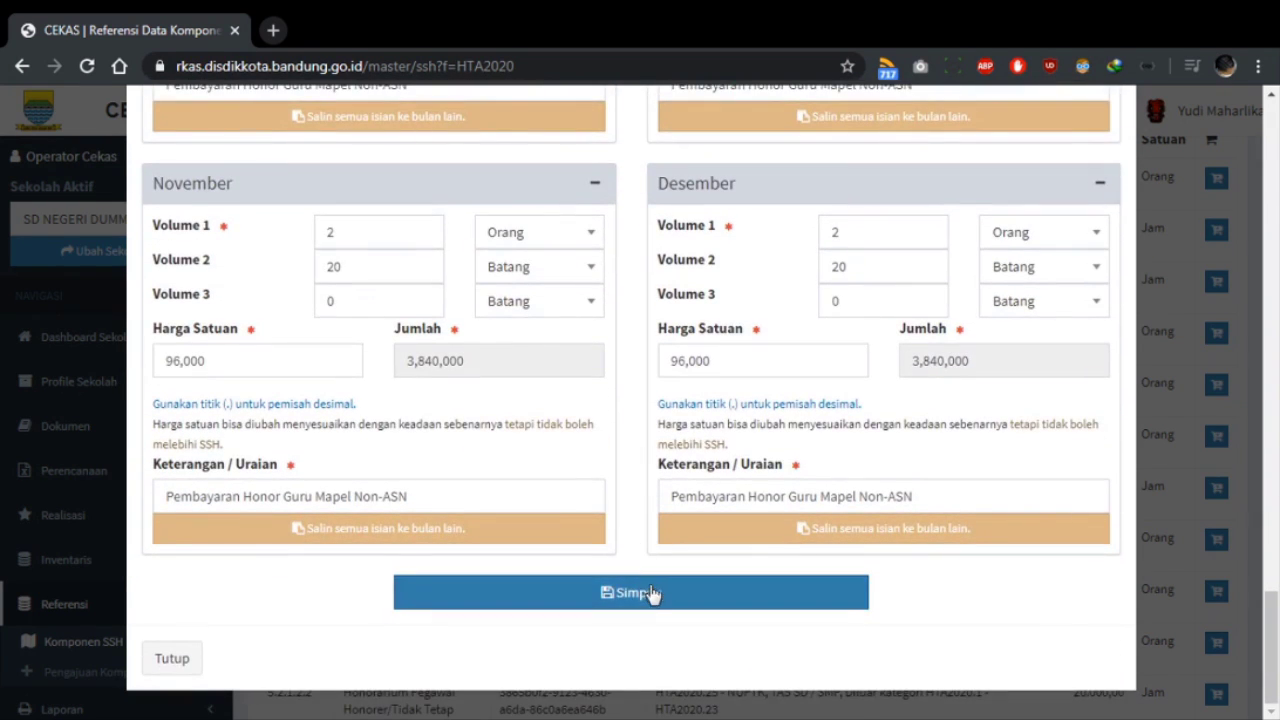
pyautogui.click(650, 594)
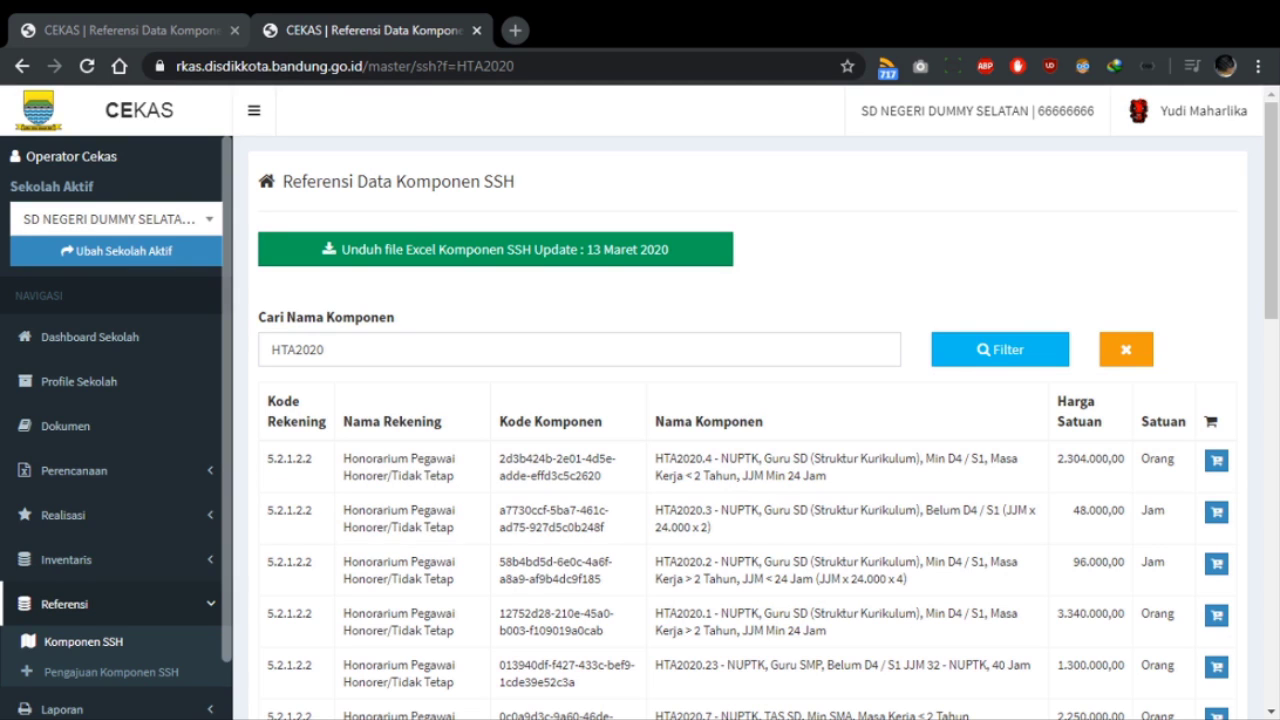
# Step: Filter the Komponen SSH list by the component name "tarif tenaga listrik"
pyautogui.doubleClick(361, 356)
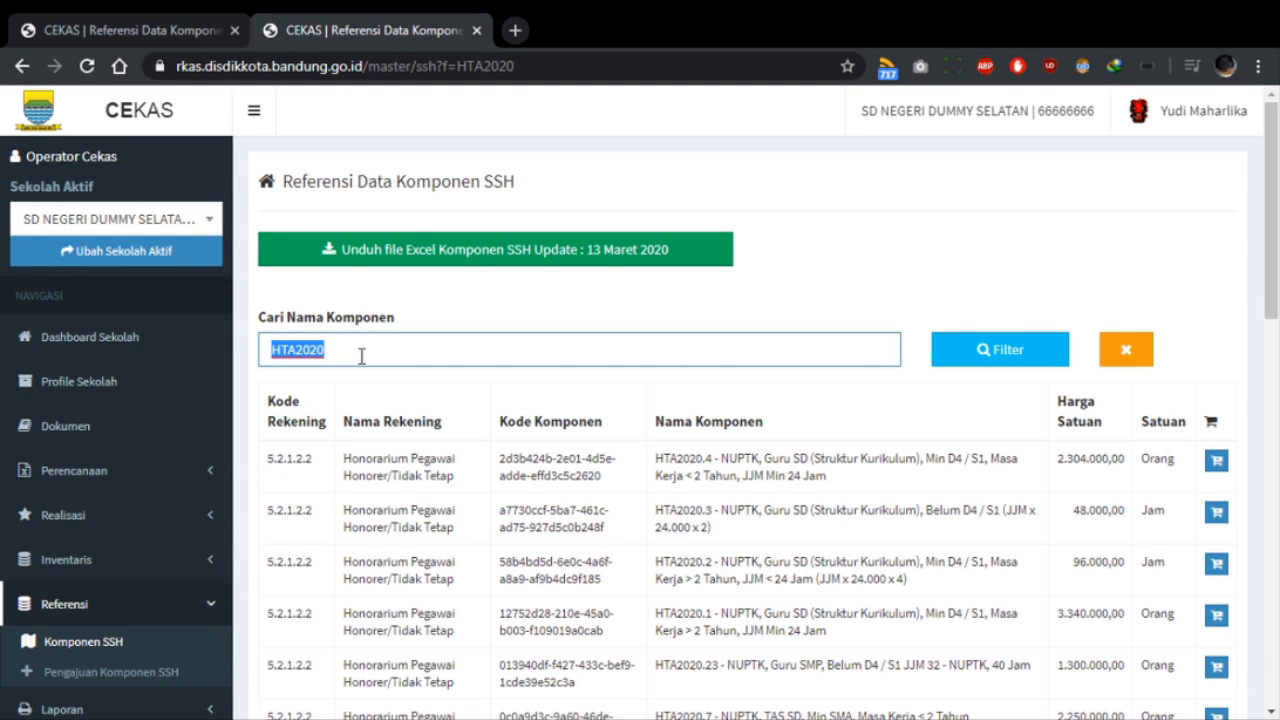
pyautogui.write('Sa')
pyautogui.press('BackSpace')
pyautogui.press('BackSpace')
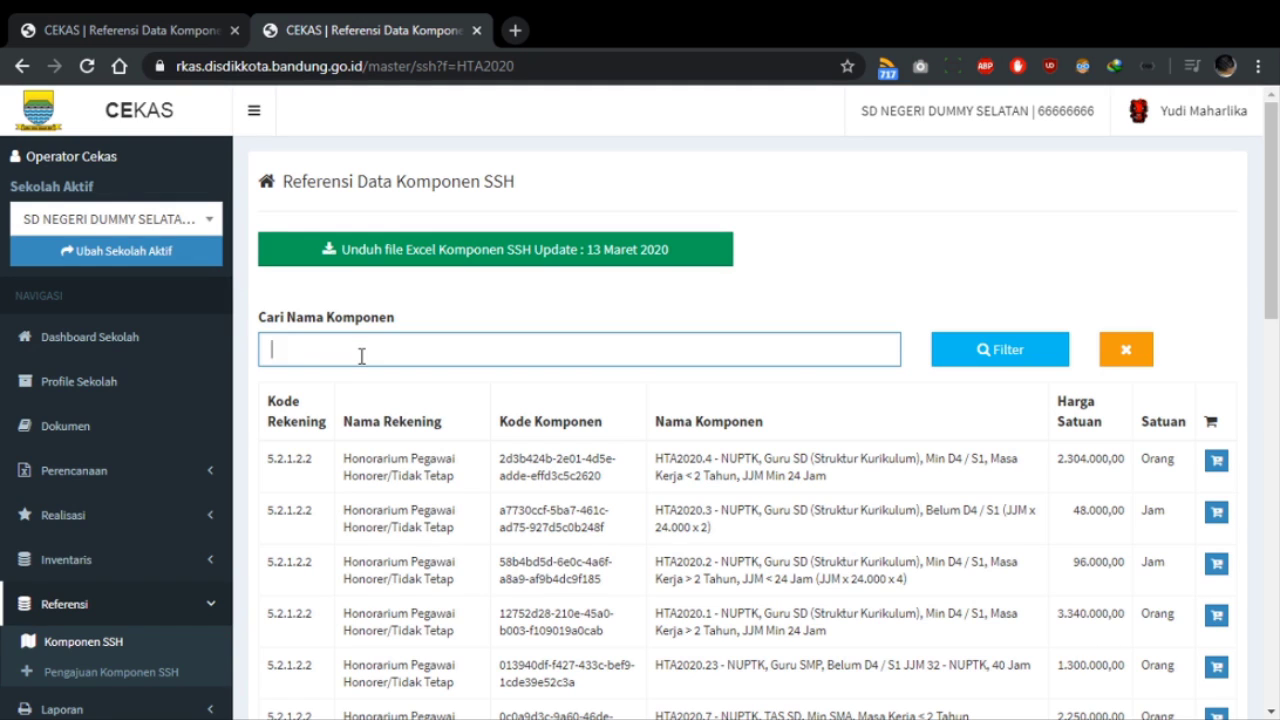
pyautogui.write('tarif')
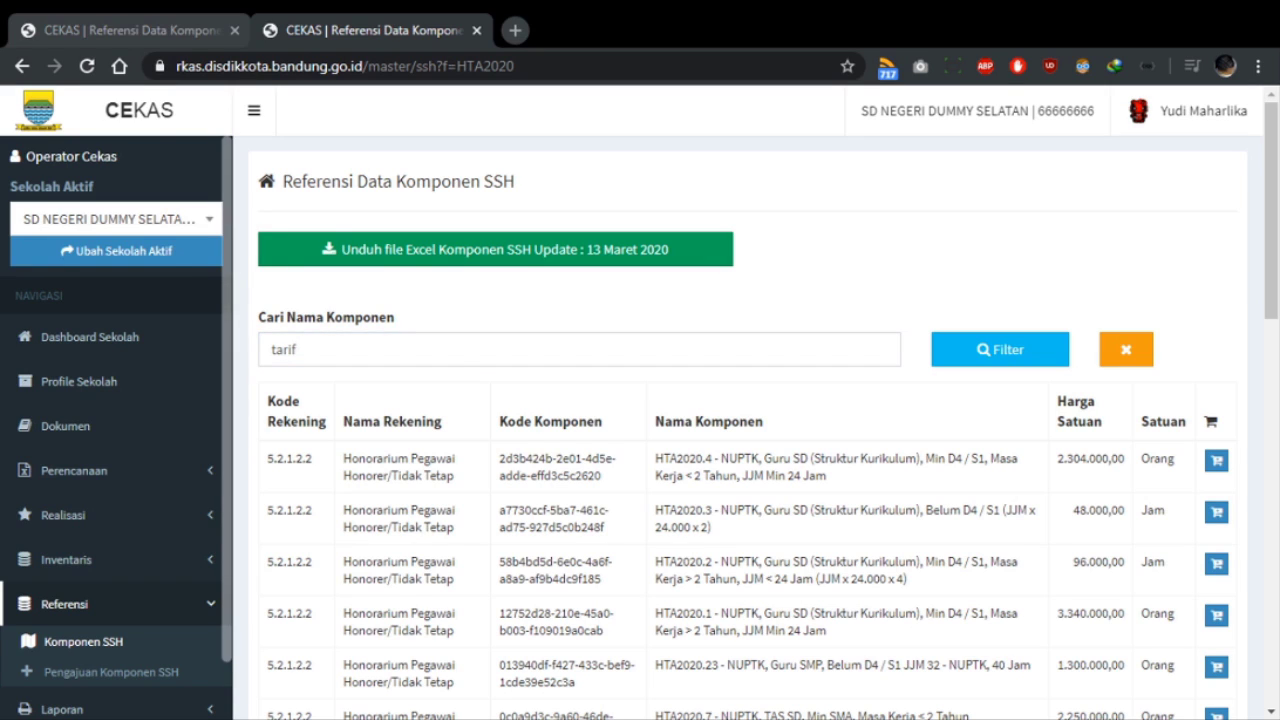
pyautogui.click(459, 346)
pyautogui.write('tenaga l')
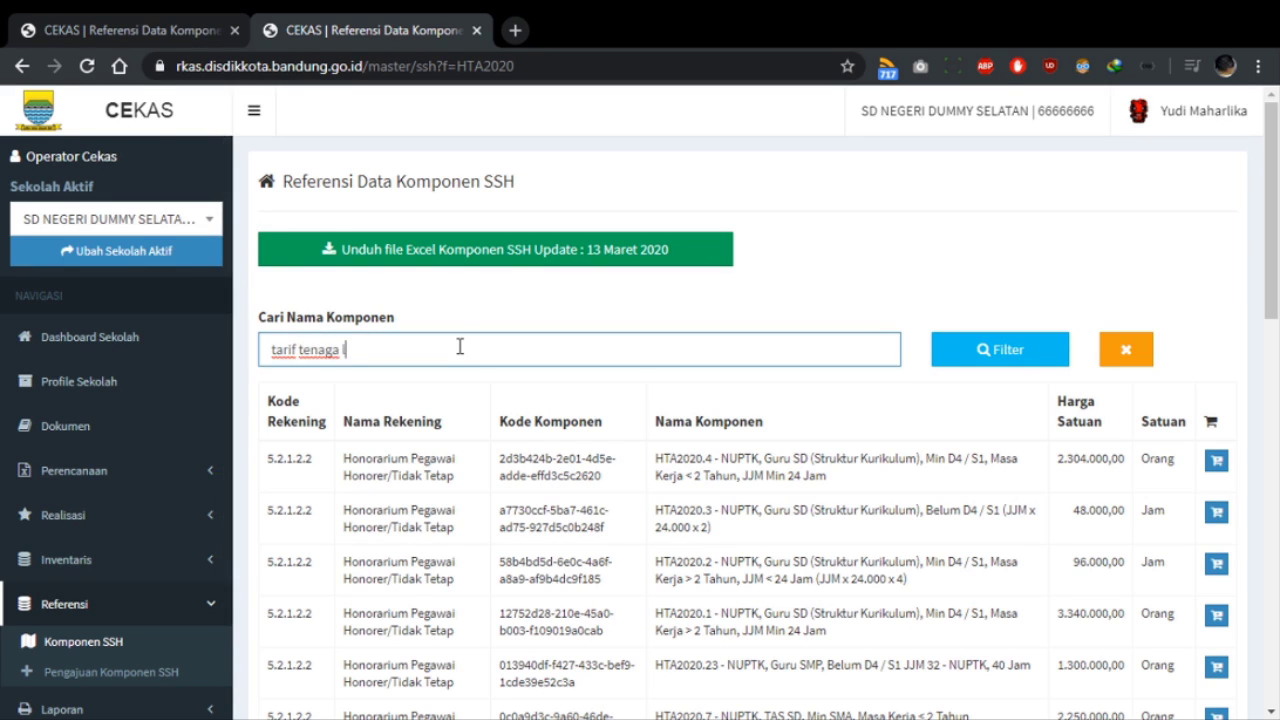
pyautogui.write('istrik')
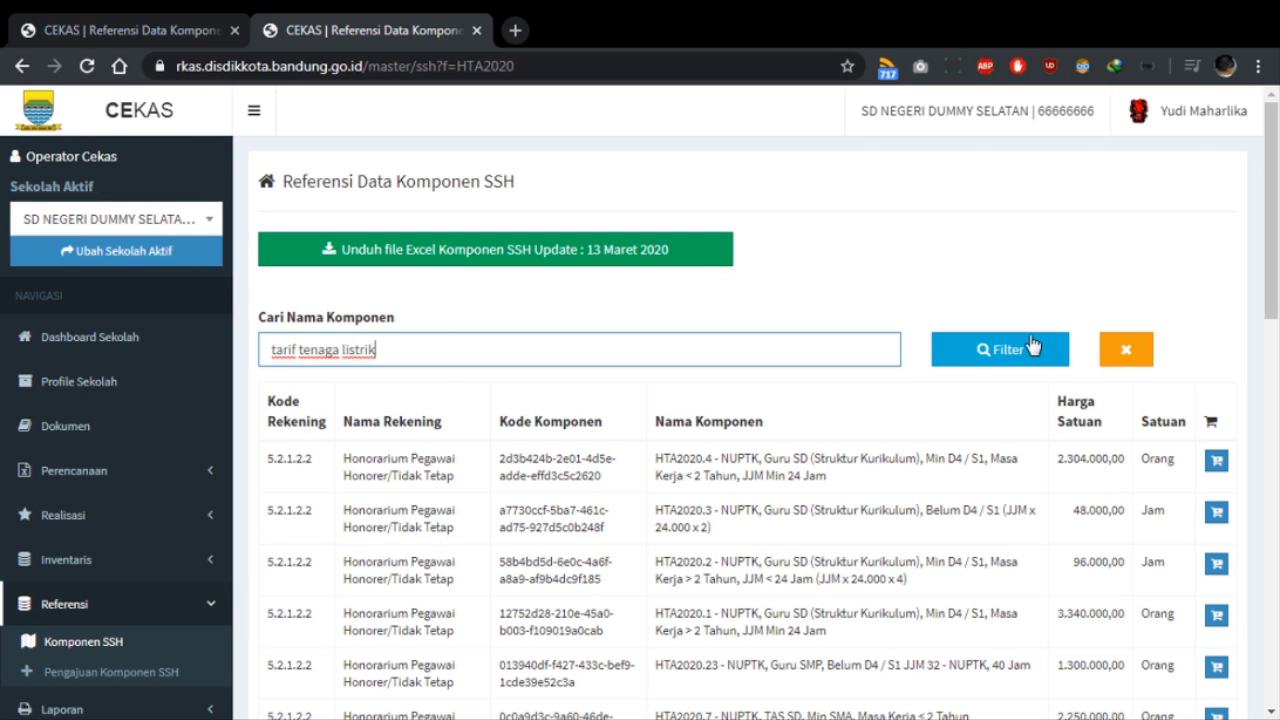
pyautogui.click(1033, 345)
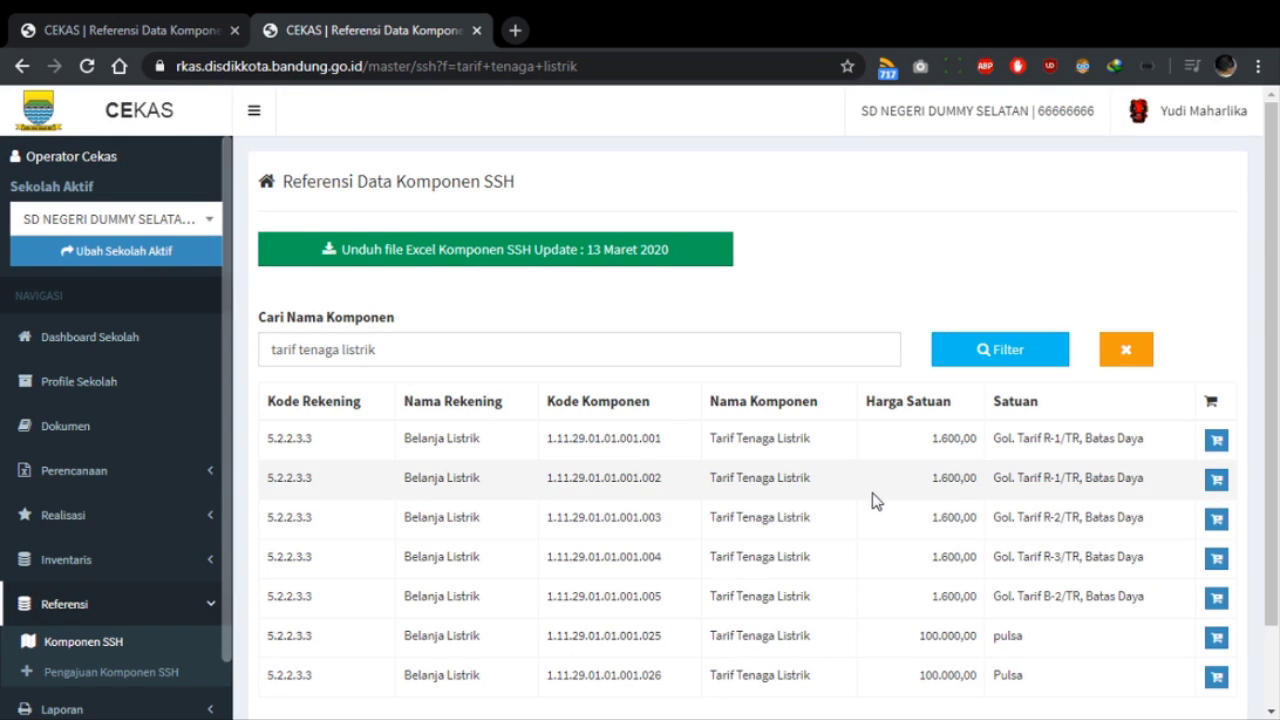
# Step: Examine the unit prices and units of the listed Tarif Tenaga Listrik components, including the pulsa entries
pyautogui.scroll(-1, 874, 503)
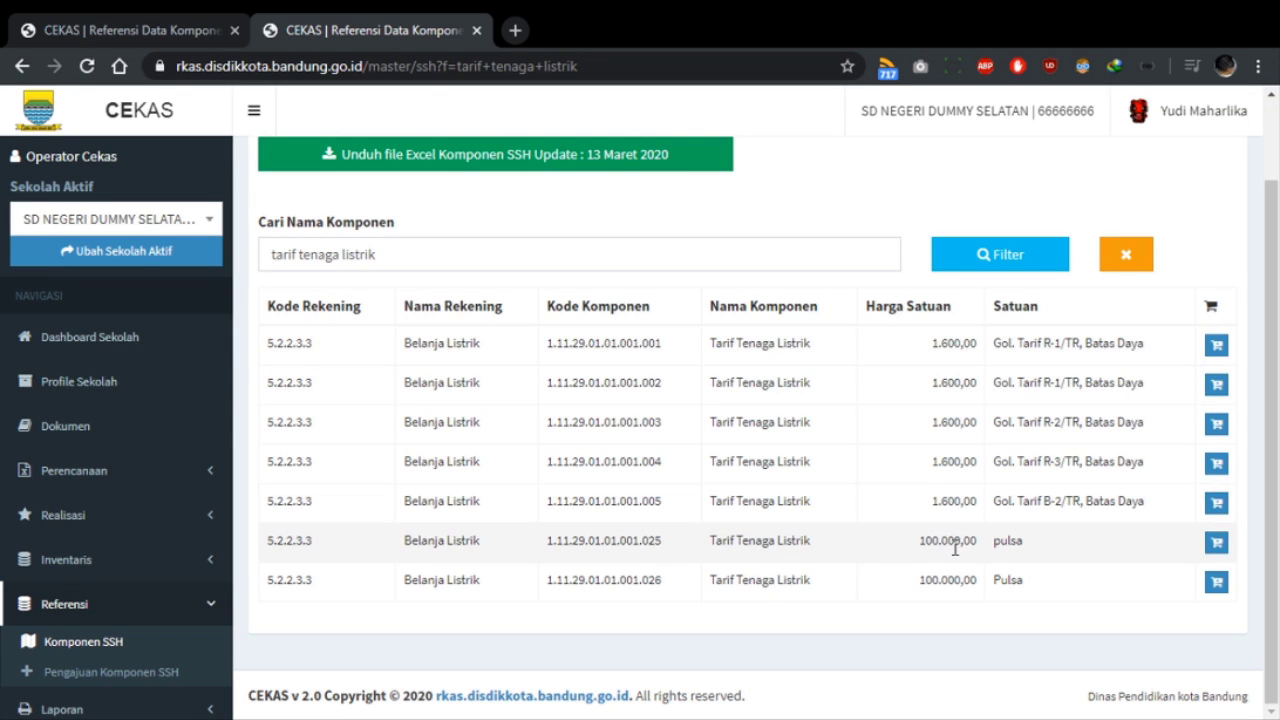
pyautogui.doubleClick(950, 500)
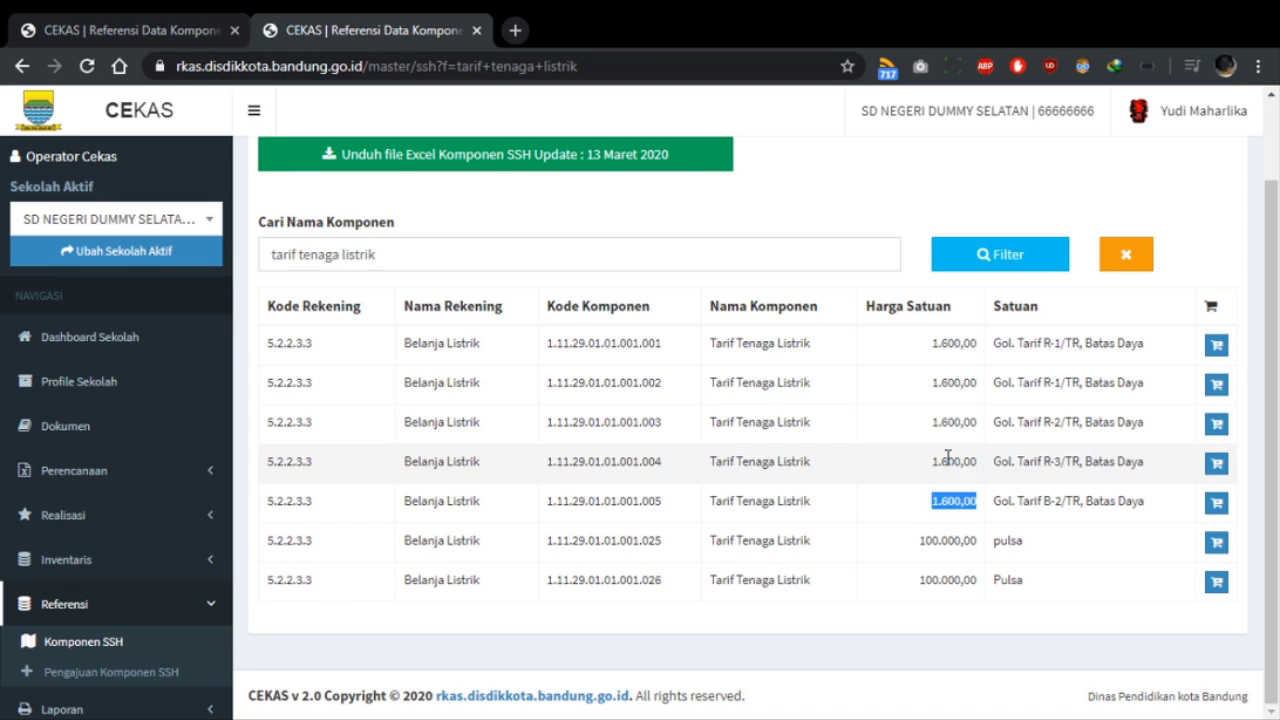
pyautogui.doubleClick(948, 460)
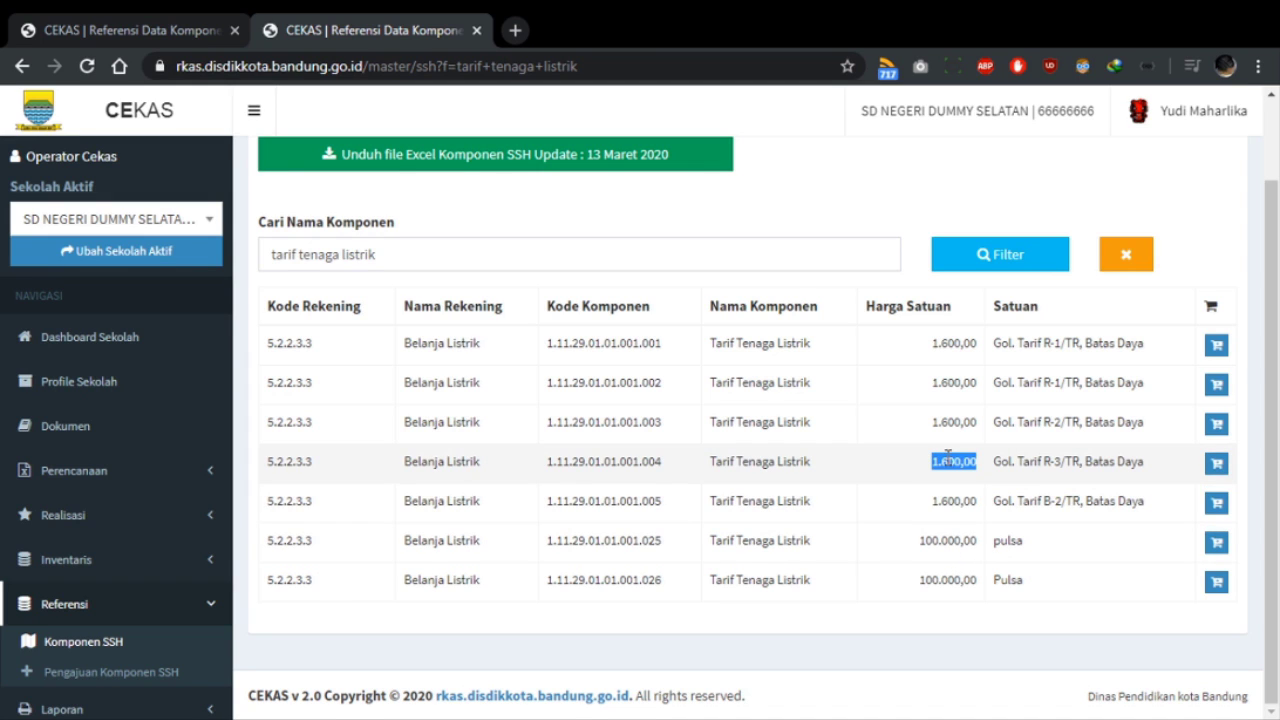
pyautogui.doubleClick(952, 538)
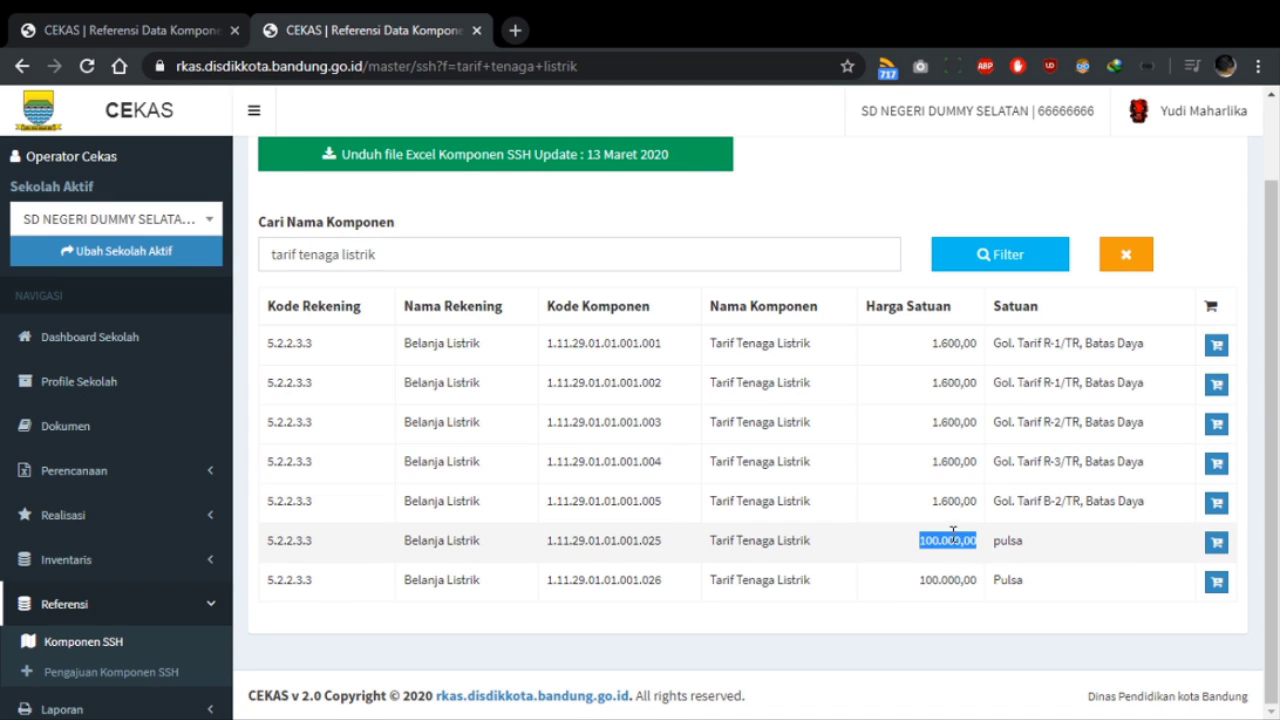
pyautogui.doubleClick(1008, 540)
pyautogui.doubleClick(960, 580)
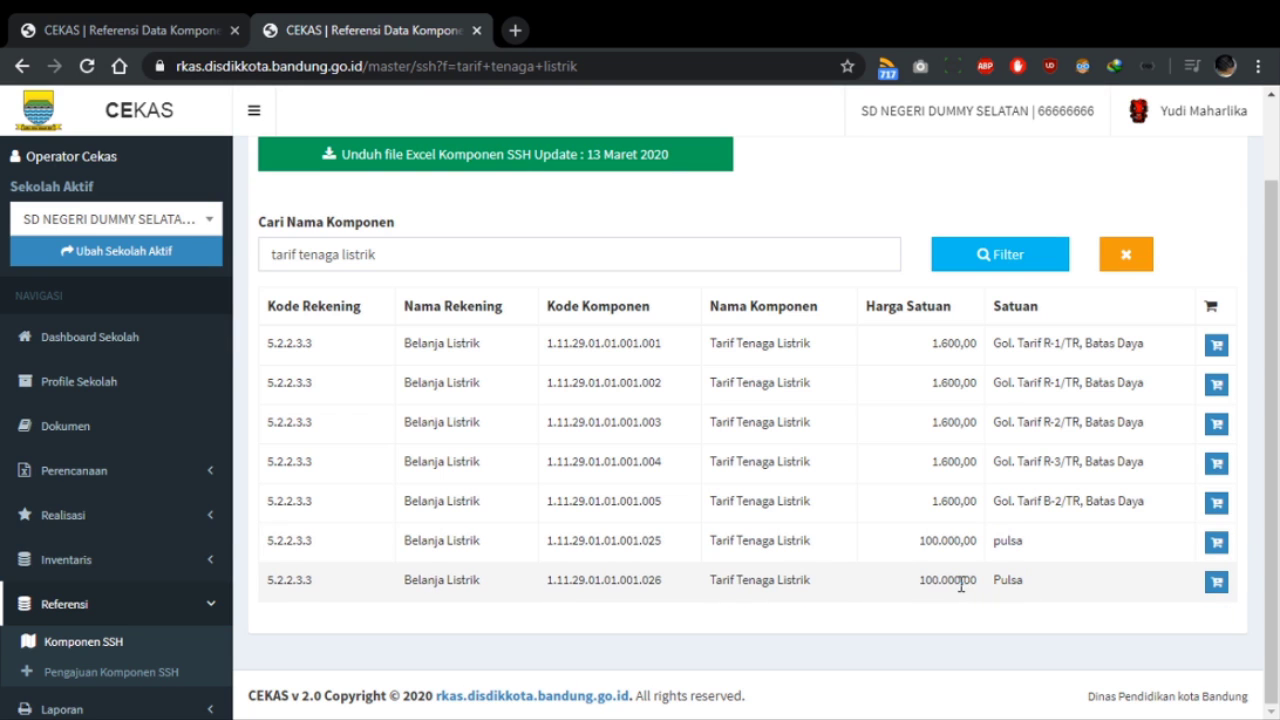
pyautogui.click(972, 380)
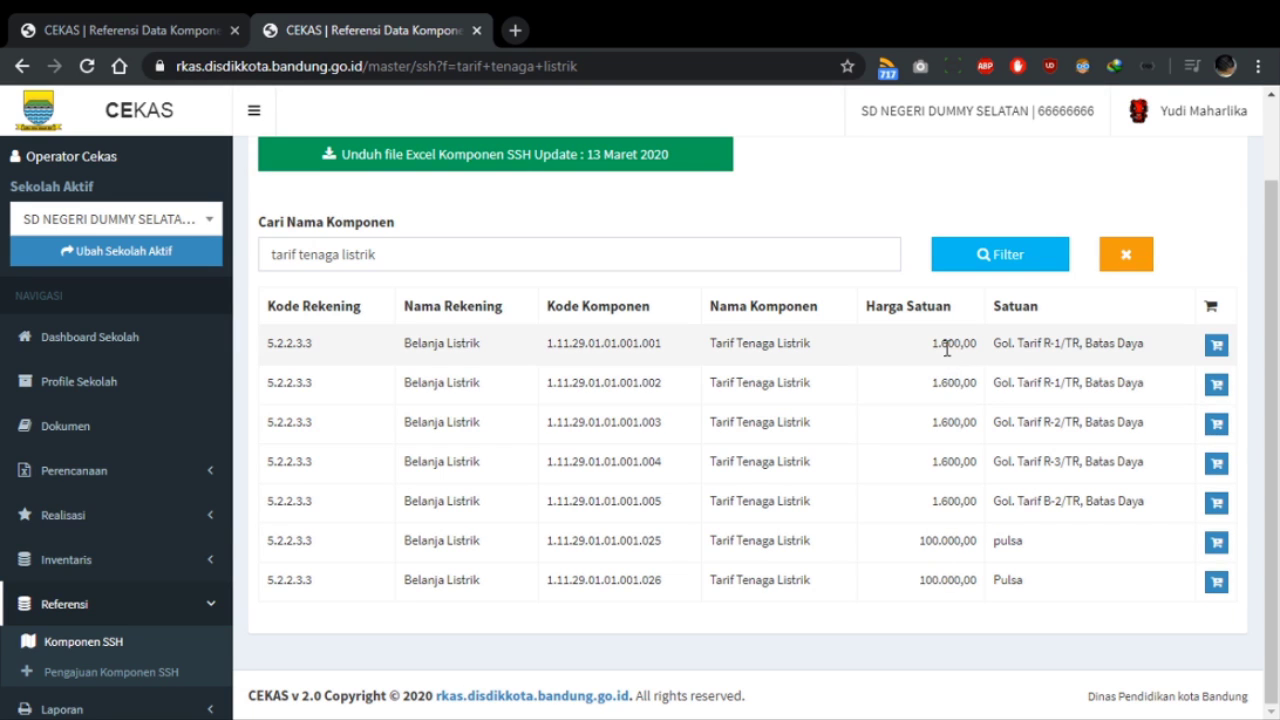
pyautogui.doubleClick(955, 343)
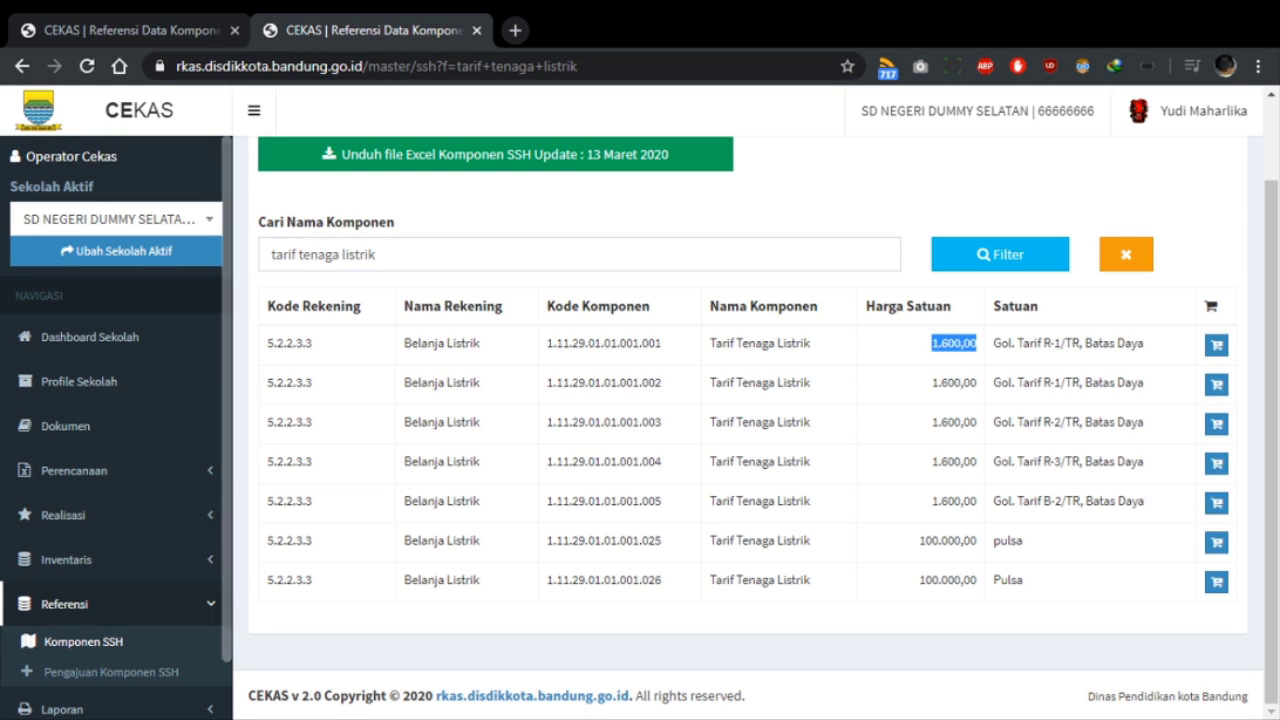
# Step: Switch to the calculator and divide 500,000 by the 1,600 unit price
pyautogui.hotkey('alt', 'Tab')
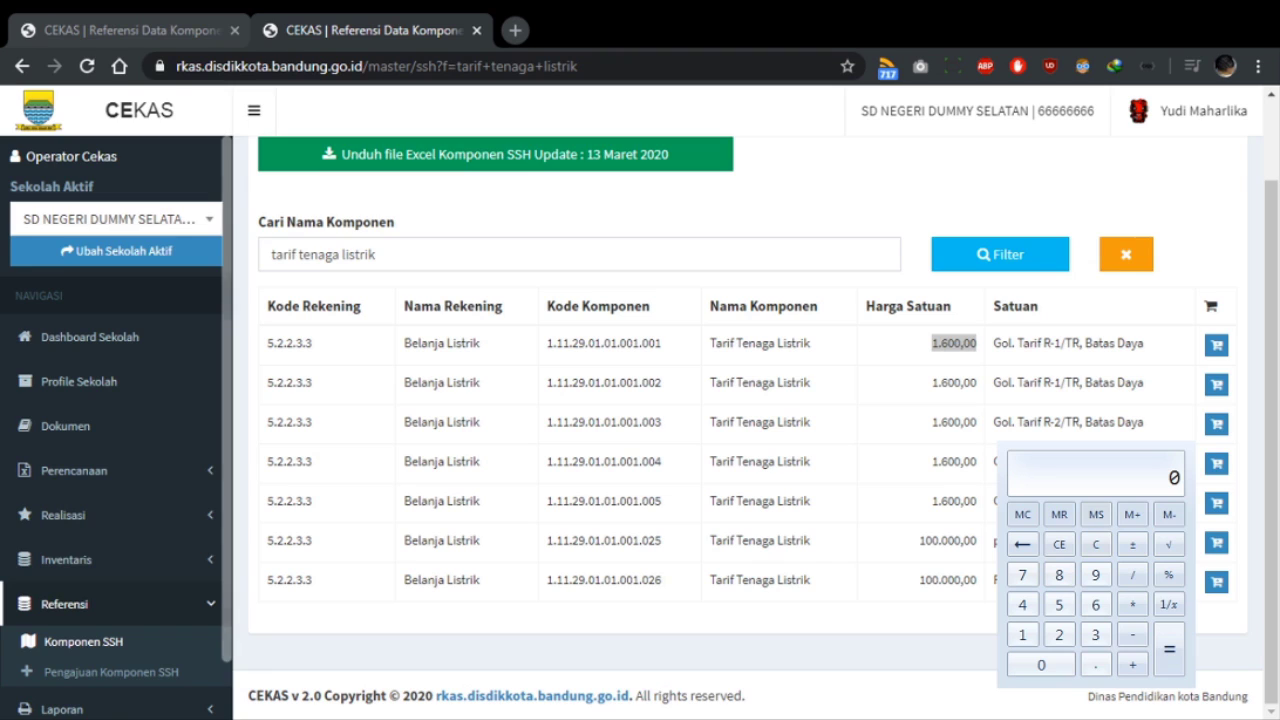
pyautogui.write('5000000')
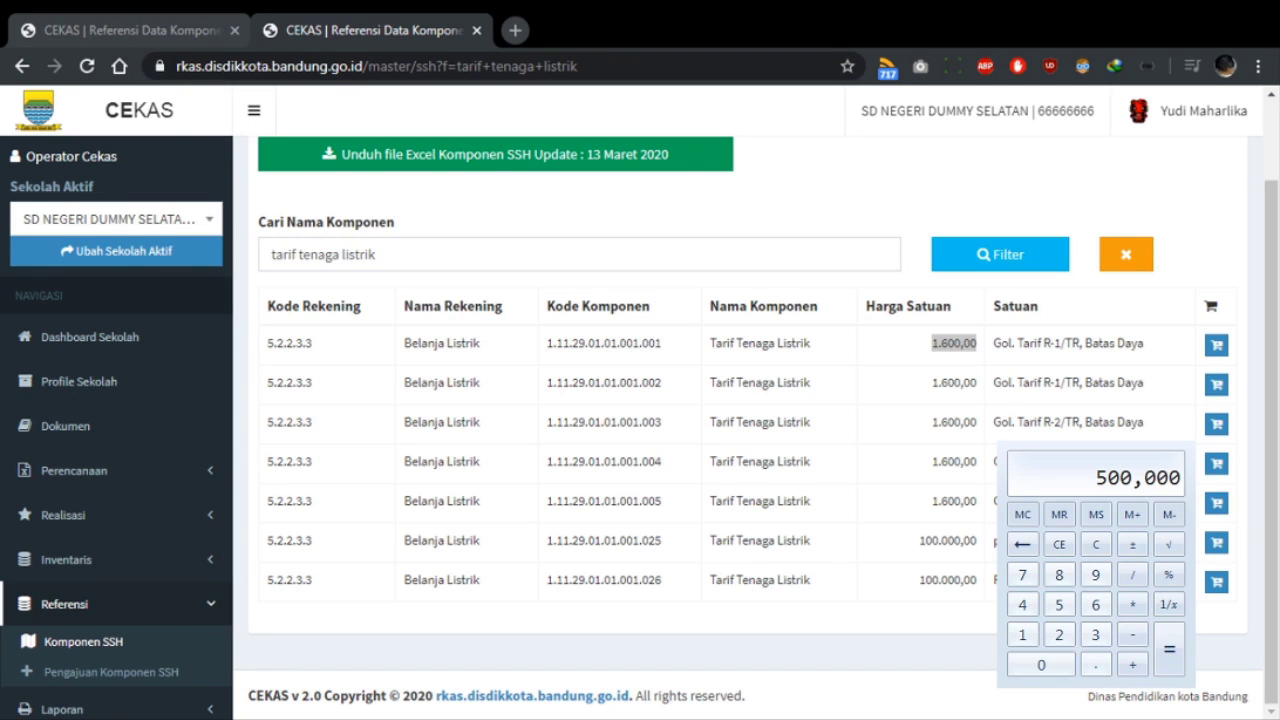
pyautogui.press('/')
pyautogui.write('1600')
pyautogui.press('Return')
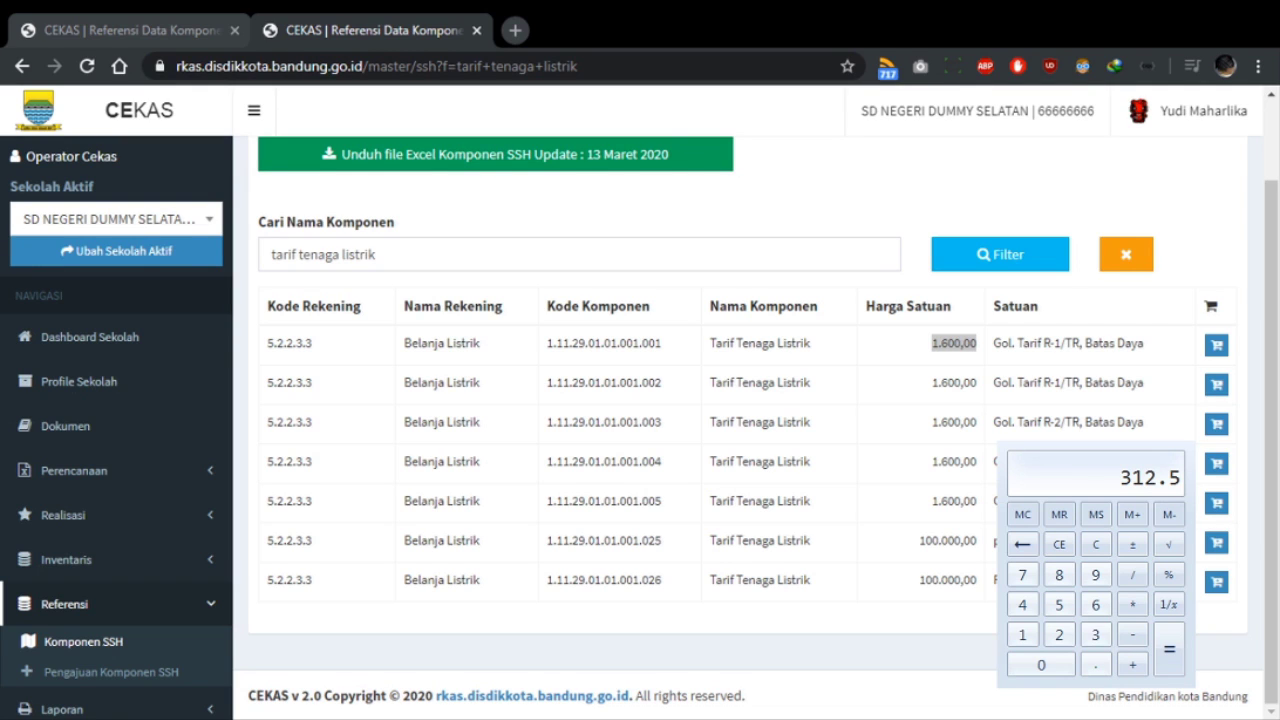
# Step: Clear the calculator and multiply 320 by 1600 to work out the monthly electricity cost
pyautogui.press('BackSpace')
pyautogui.press('BackSpace')
pyautogui.press('BackSpace')
pyautogui.press('3')
pyautogui.write('3')
pyautogui.press('Escape')
pyautogui.write('320*1600')
pyautogui.press('Return')
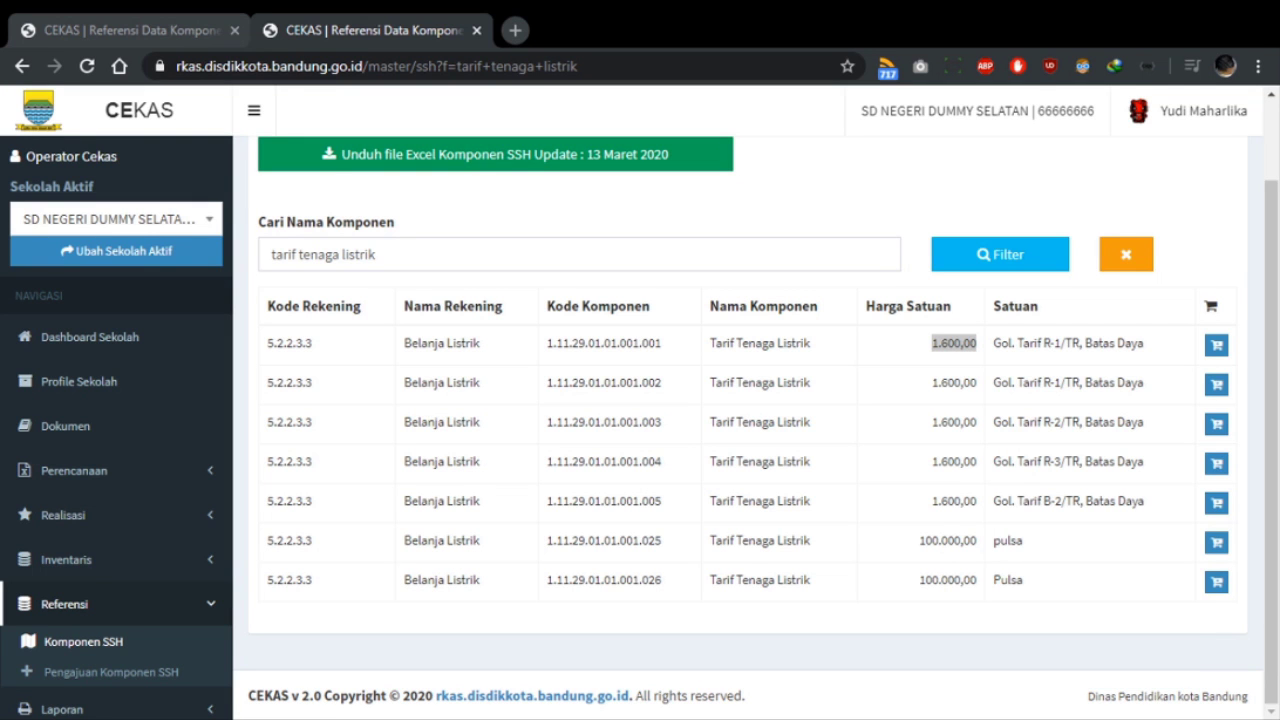
# Step: Start a spending plan for component 1.11.29.01.01.001.001 and set its Program to Pengembangan standar pembiayaan
pyautogui.click(813, 516)
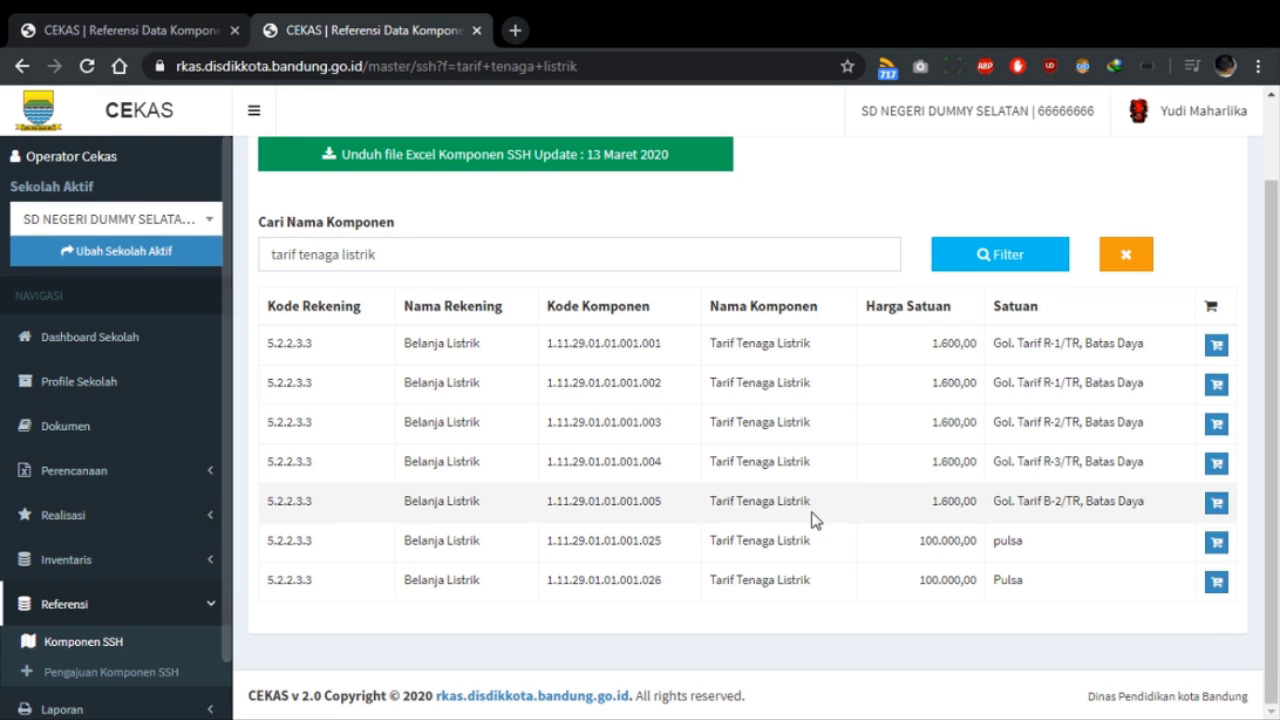
pyautogui.click(1218, 346)
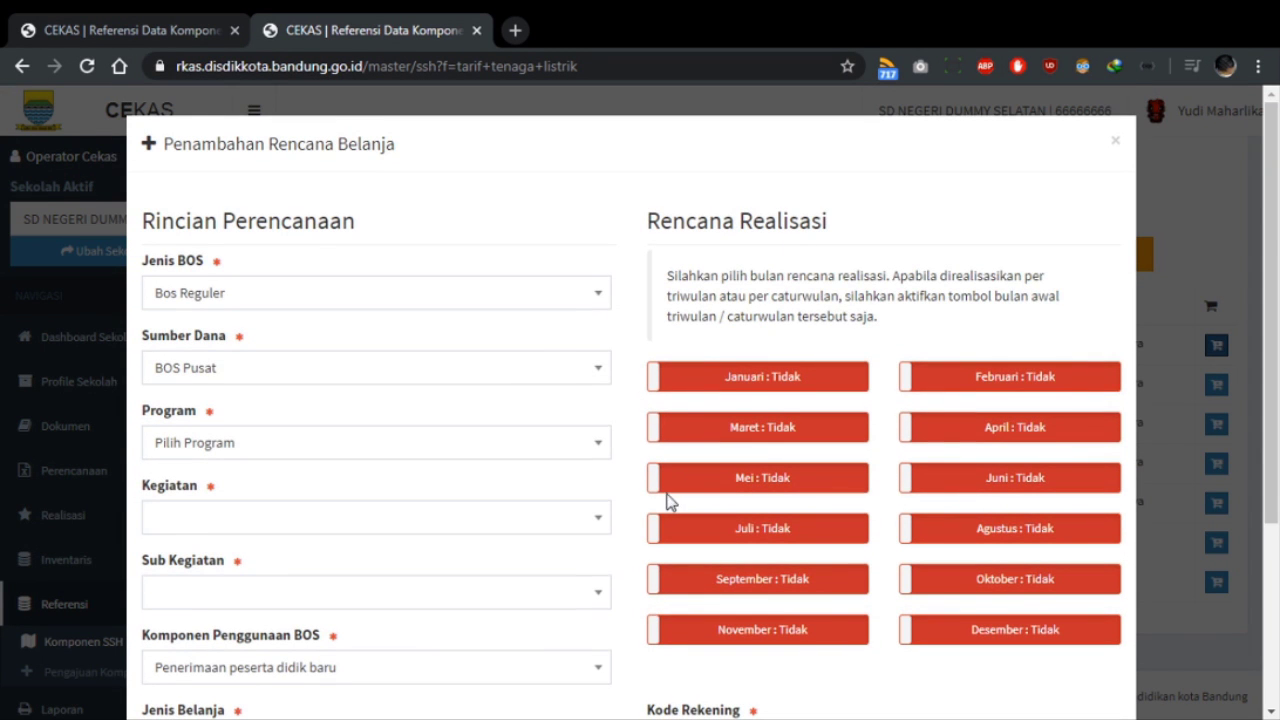
pyautogui.scroll(-2, 669, 500)
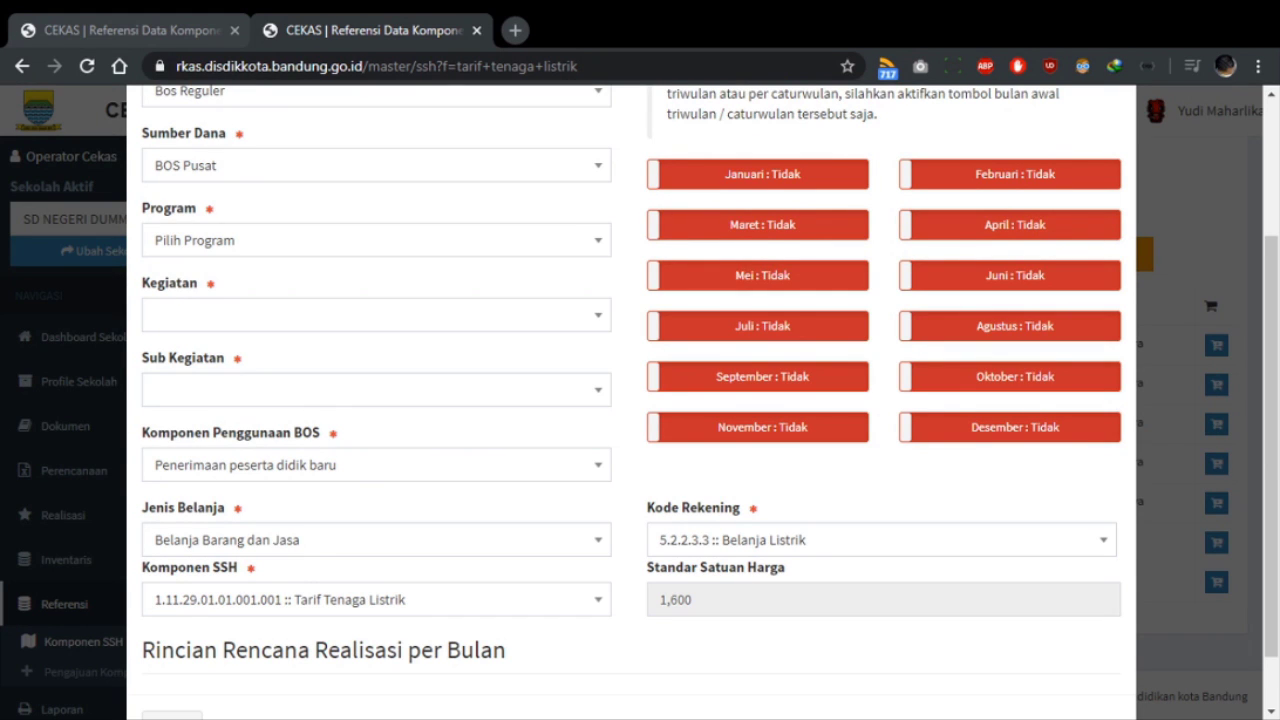
pyautogui.click(380, 240)
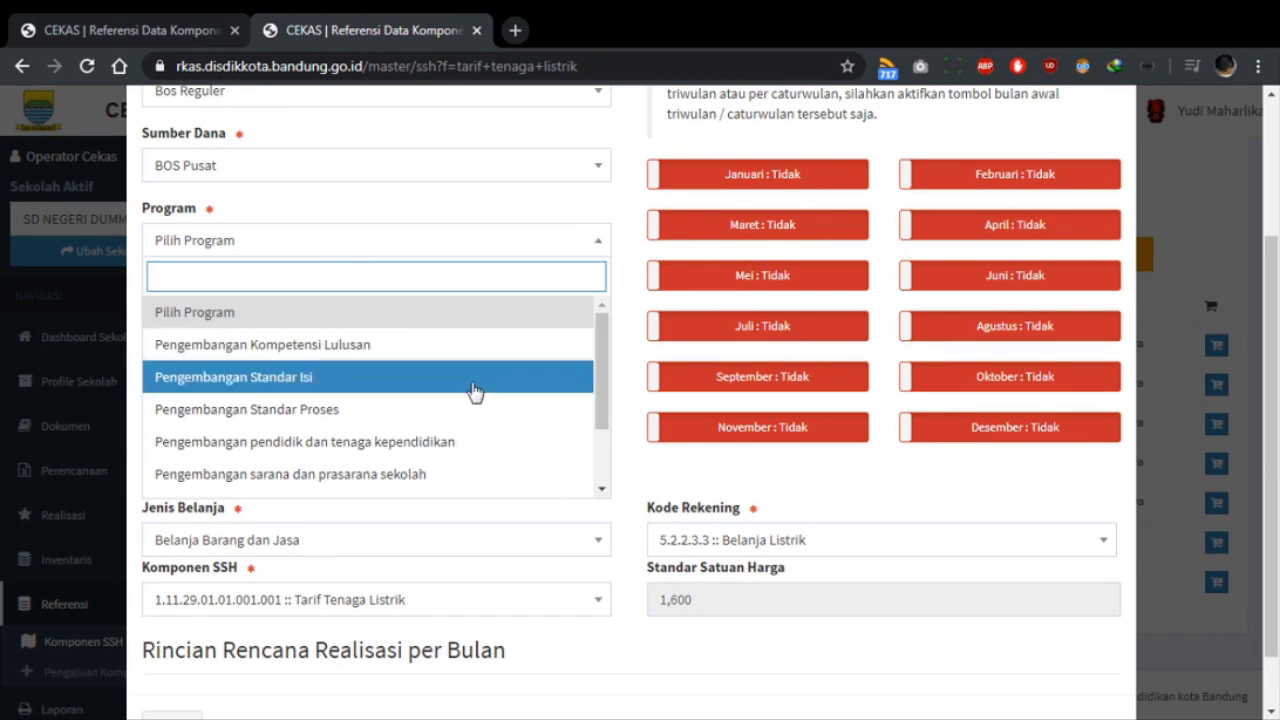
pyautogui.scroll(-2, 475, 420)
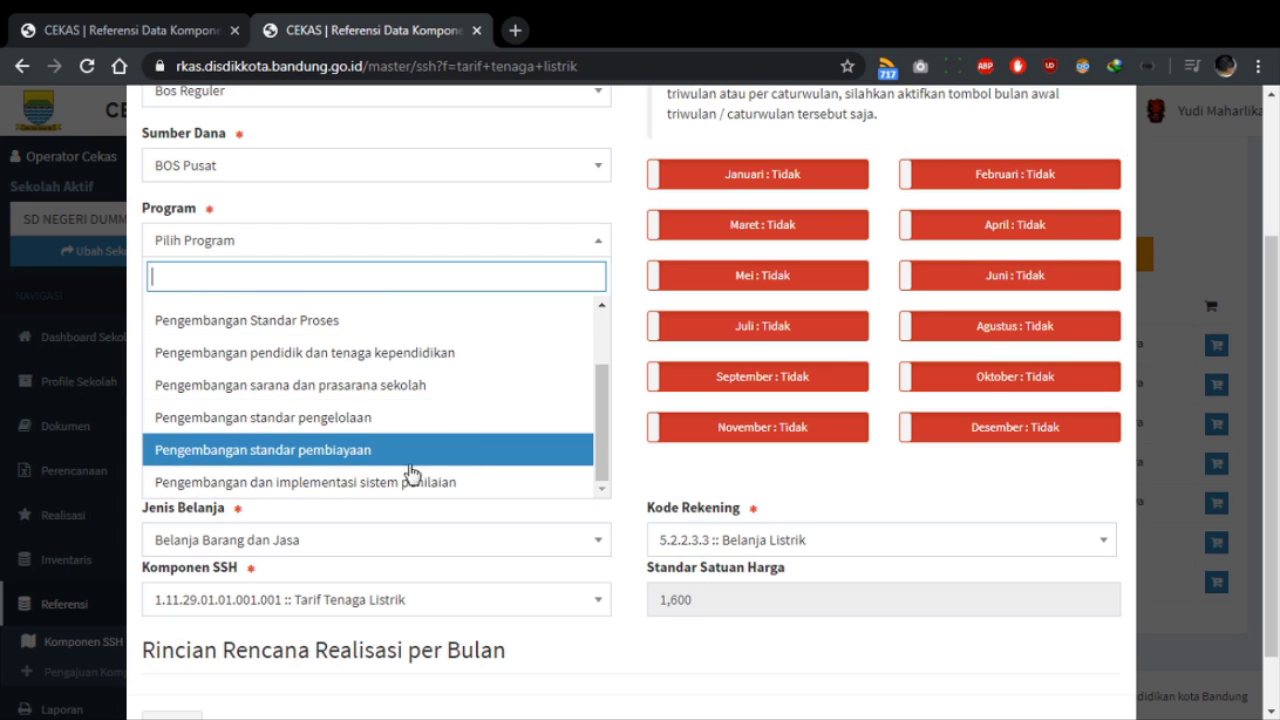
pyautogui.click(266, 462)
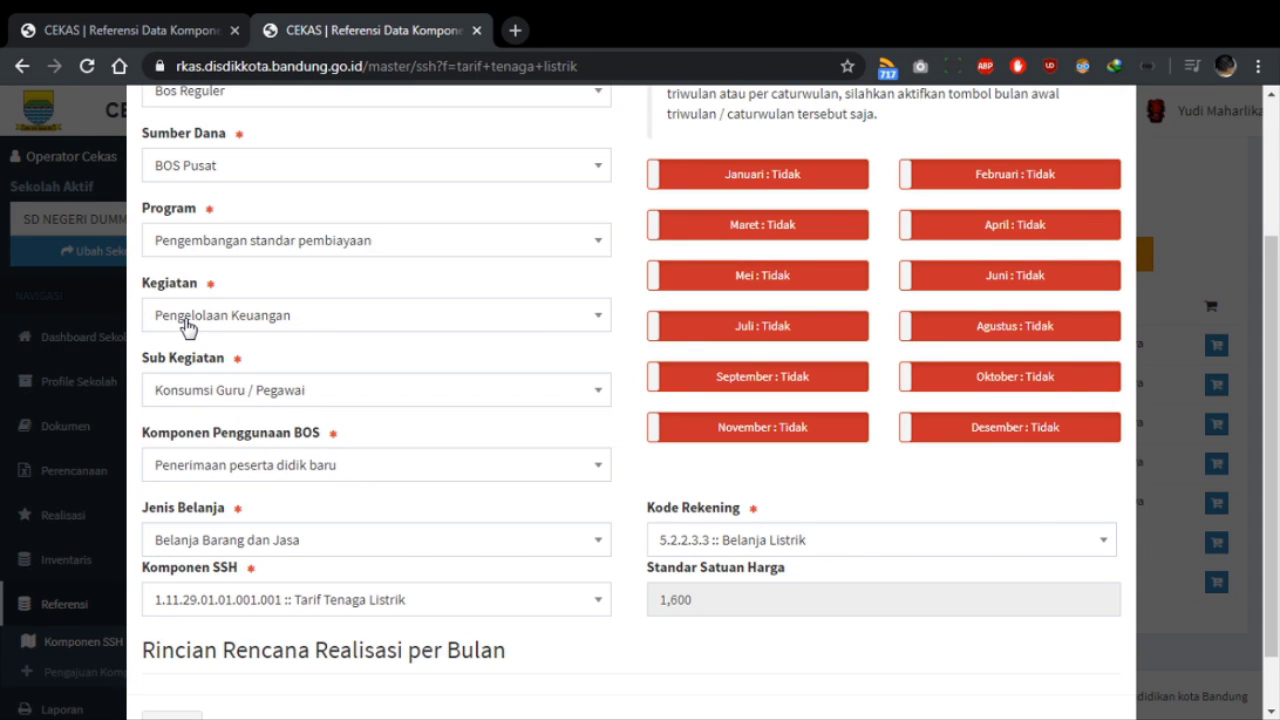
# Step: Set the Sub Kegiatan to Pembayaran Rekening Listrik
pyautogui.click(319, 402)
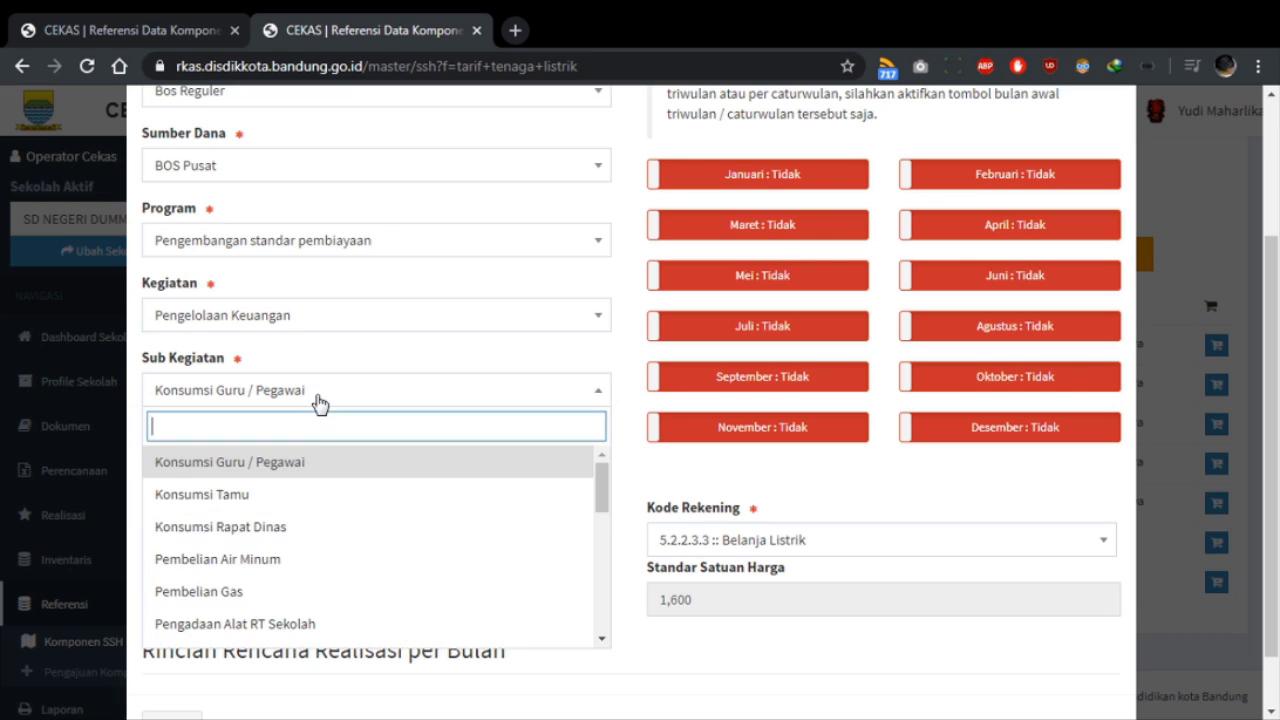
pyautogui.write('lis')
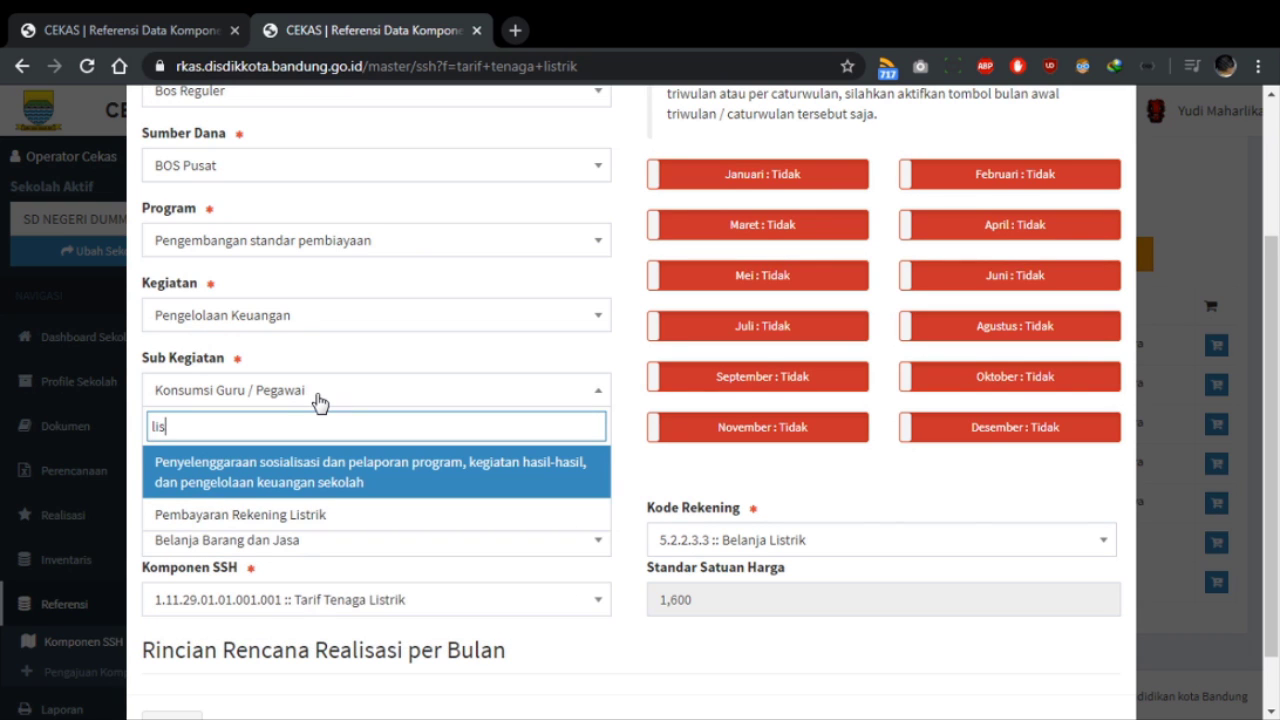
pyautogui.click(304, 508)
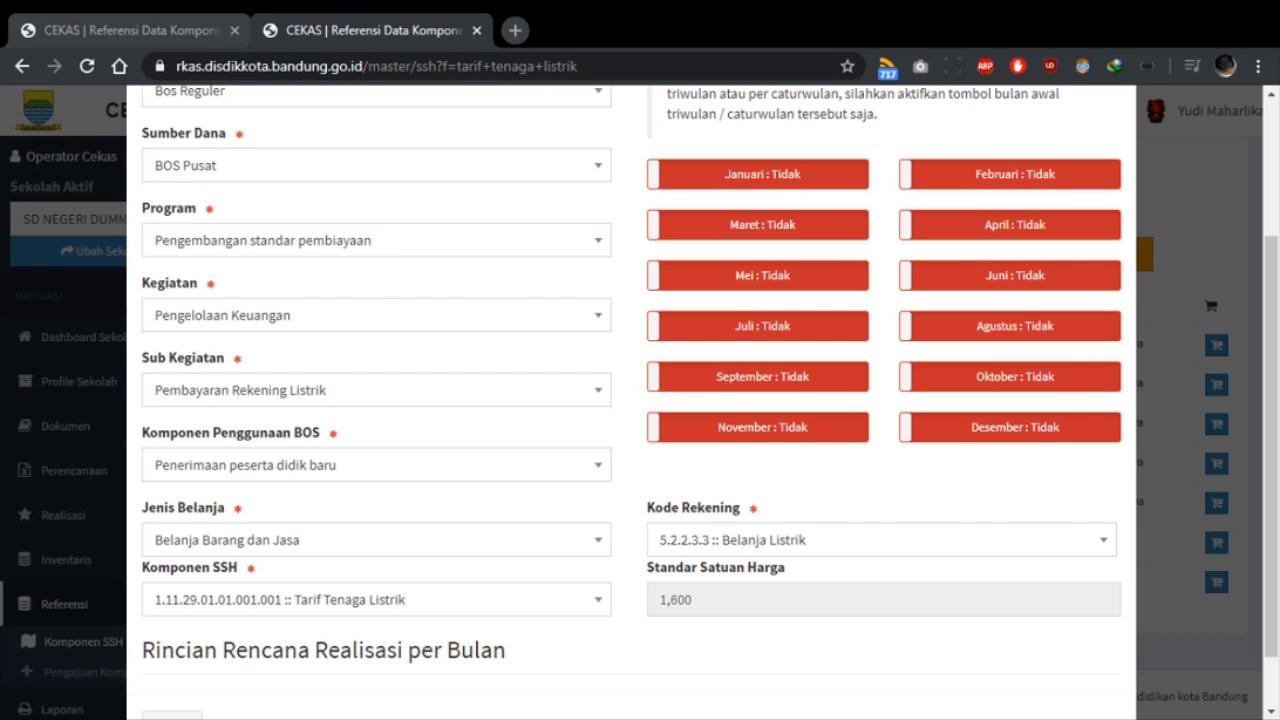
# Step: Set Komponen Penggunaan BOS to Langganan daya dan jasa and Jenis Belanja to Belanja Barang dan Jasa
pyautogui.click(376, 470)
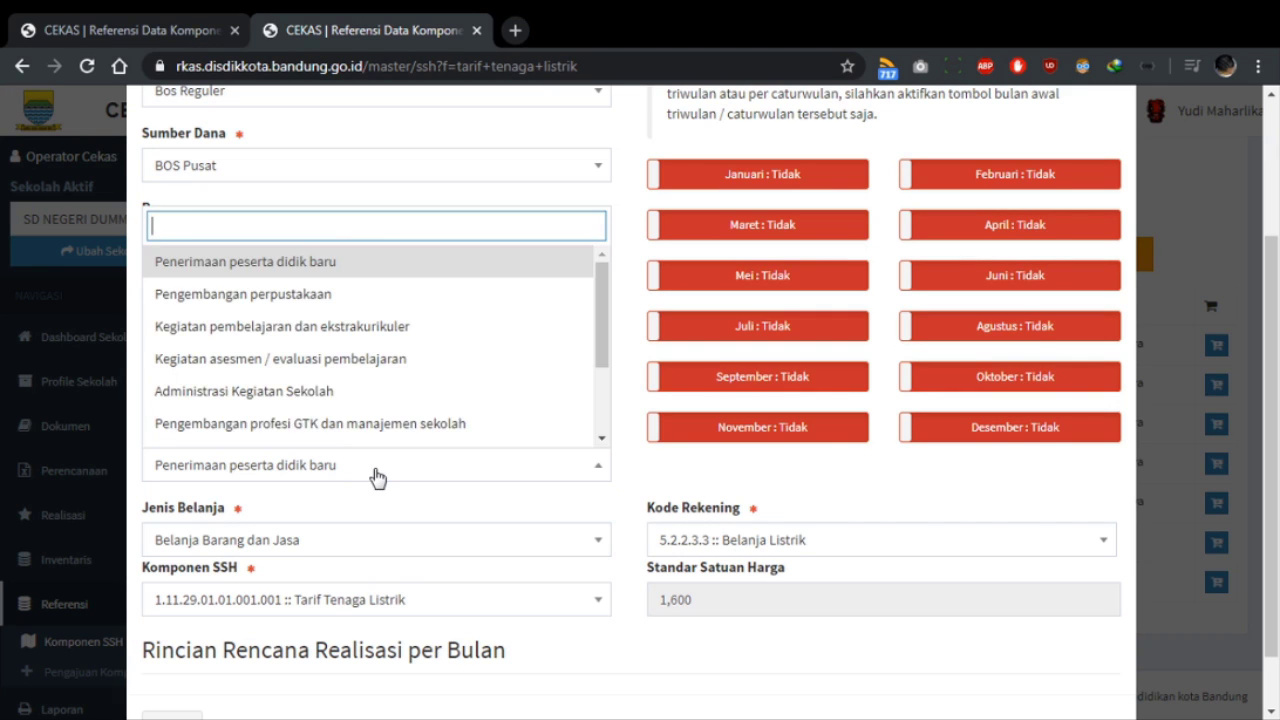
pyautogui.write('lang')
pyautogui.click(343, 432)
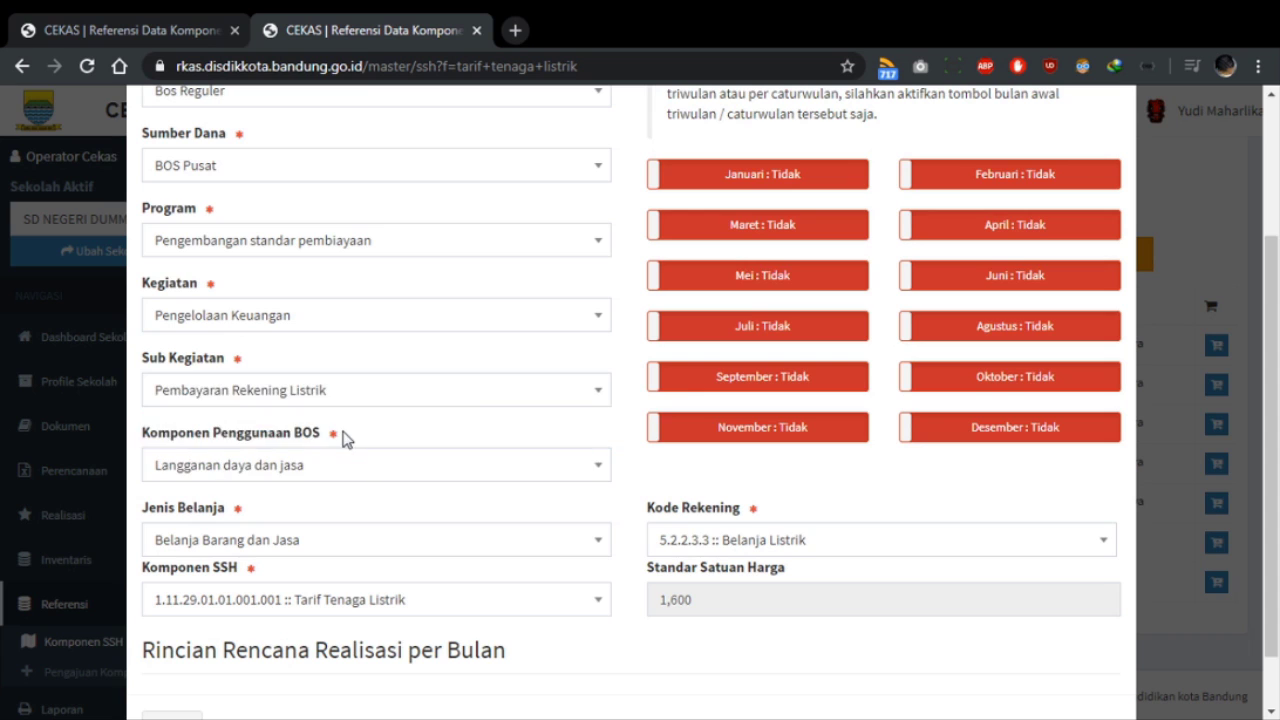
pyautogui.scroll(-1, 471, 406)
pyautogui.click(346, 474)
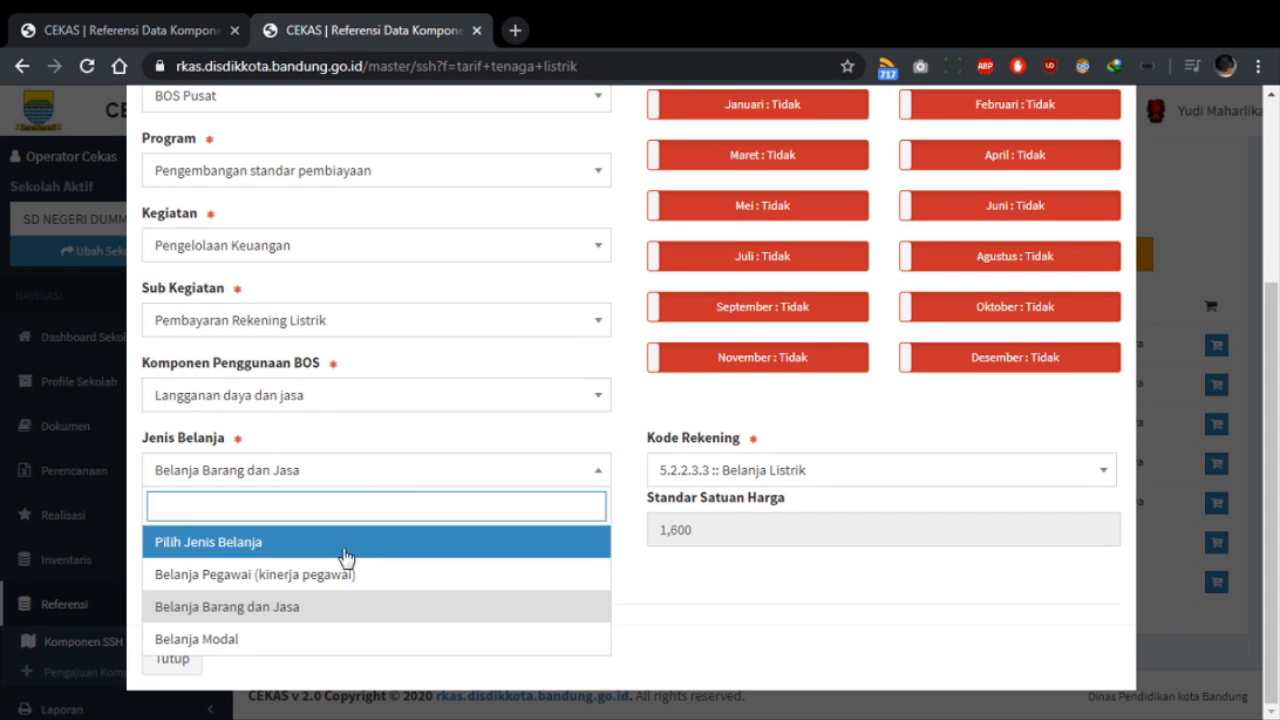
pyautogui.click(331, 612)
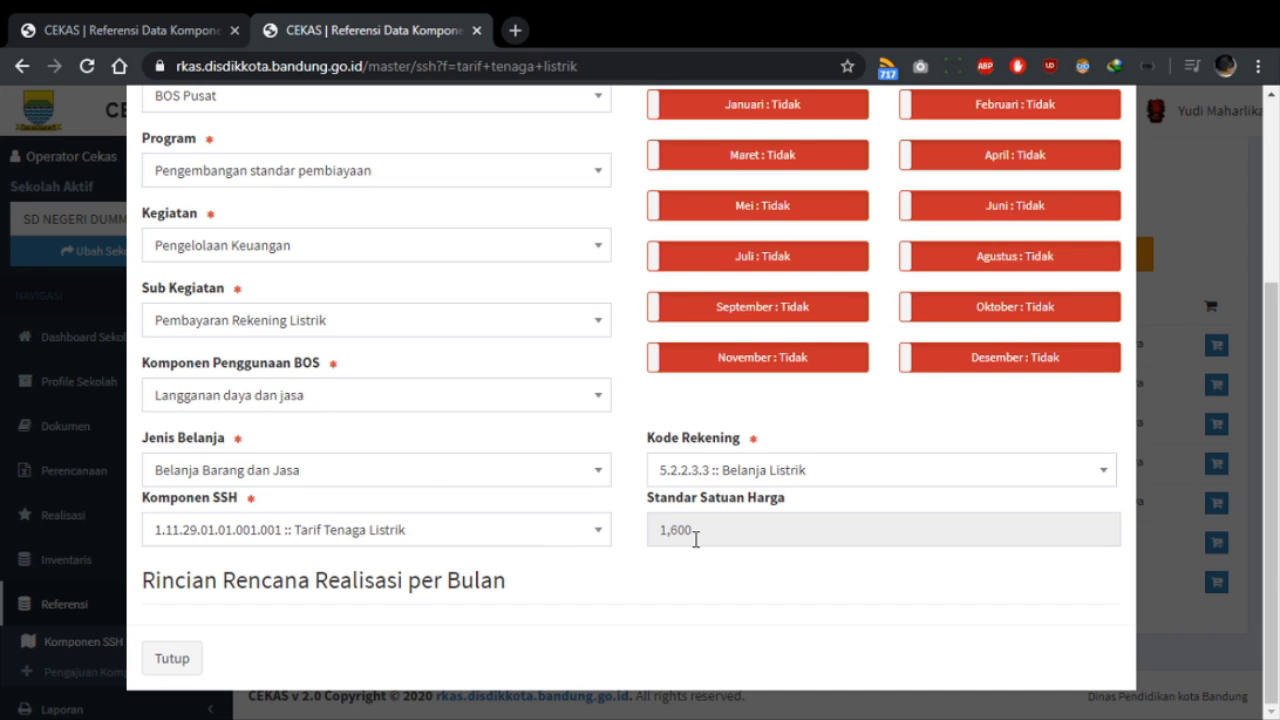
# Step: Recheck the product of 320 and 1600 in the calculator and return to the plan form
pyautogui.scroll(3, 697, 533)
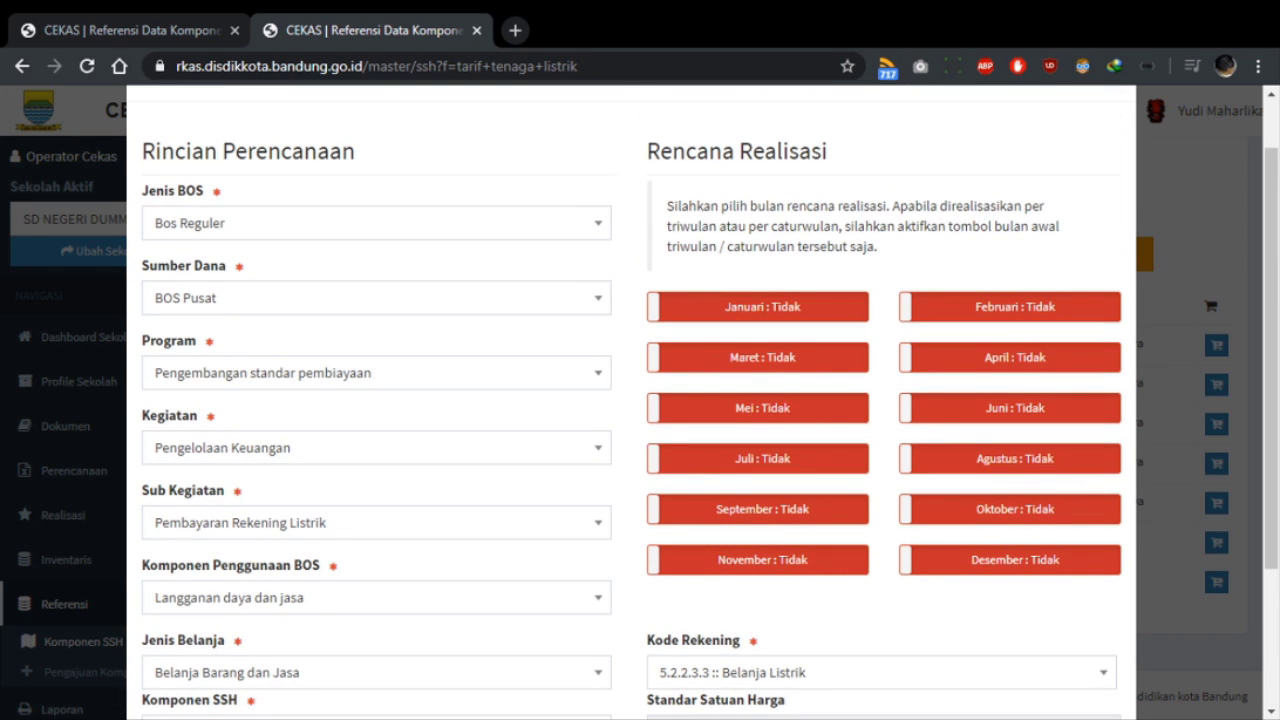
pyautogui.hotkey('alt', 'Tab')
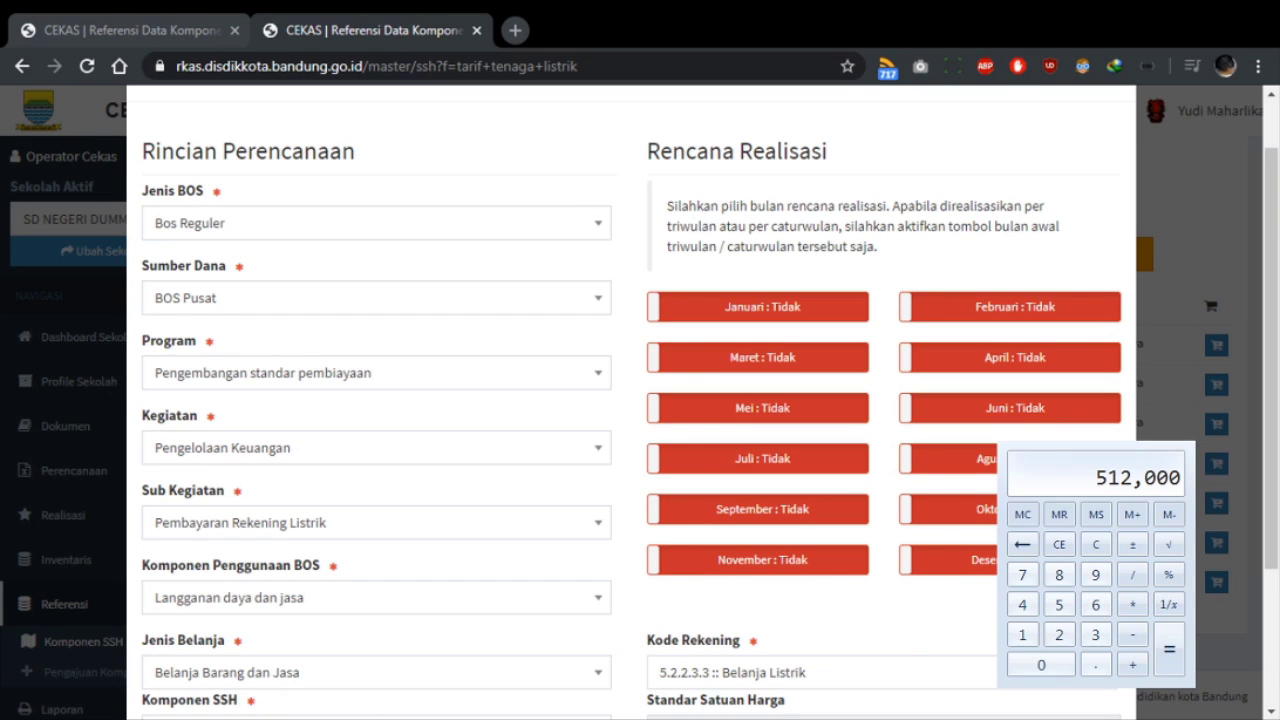
pyautogui.hotkey('alt', 'Tab')
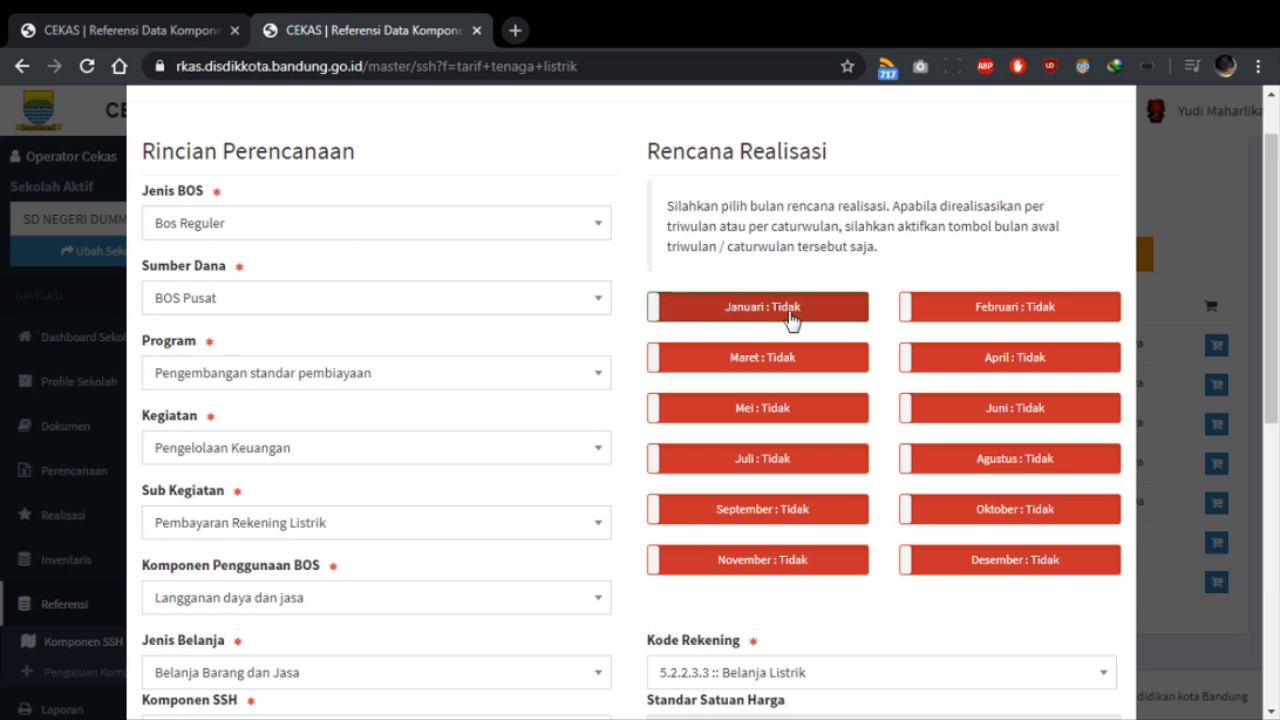
# Step: Enable all twelve realisation months, Januari through Desember, under Rencana Realisasi
pyautogui.click(790, 314)
pyautogui.click(790, 366)
pyautogui.click(791, 408)
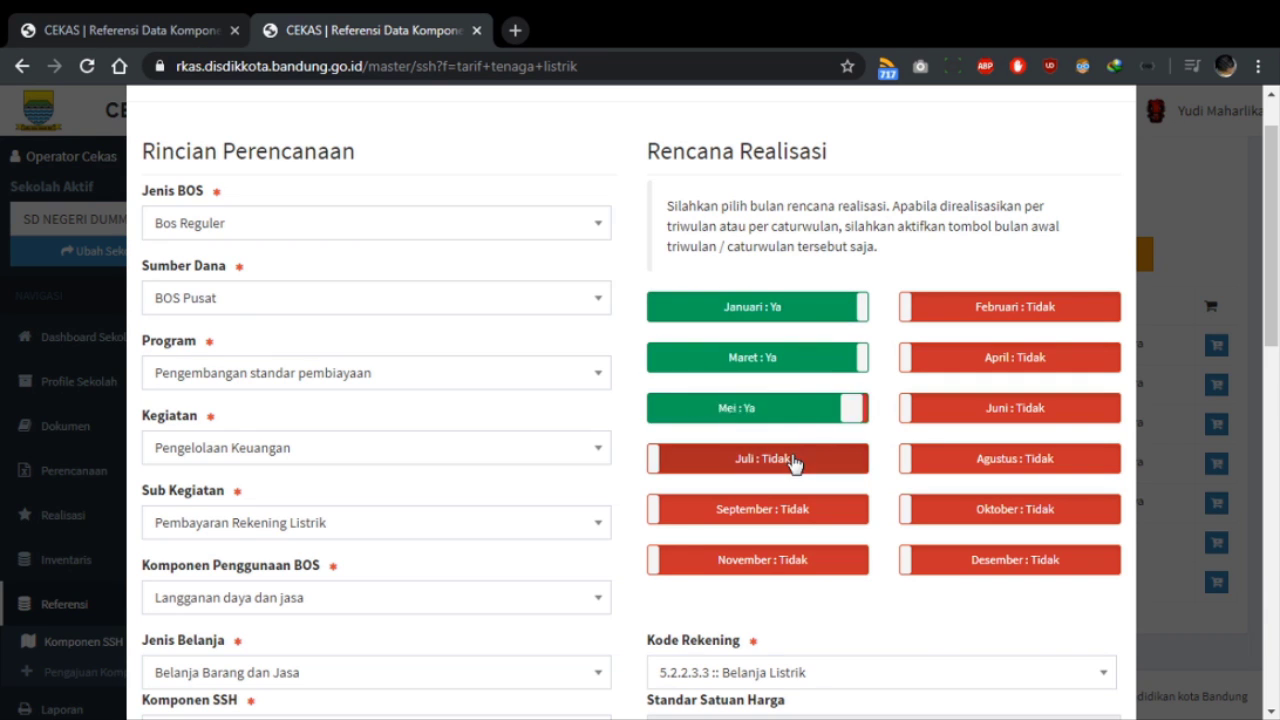
pyautogui.click(795, 460)
pyautogui.click(795, 512)
pyautogui.click(800, 561)
pyautogui.click(1000, 562)
pyautogui.click(997, 510)
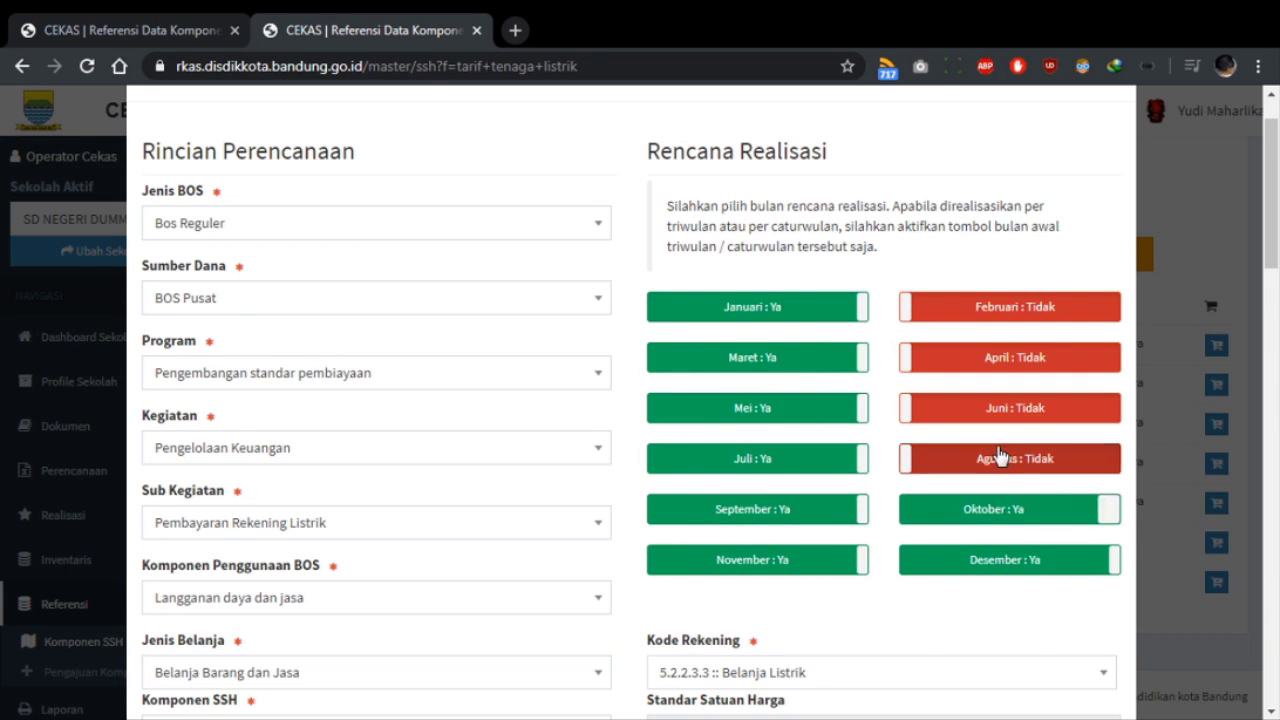
pyautogui.click(997, 458)
pyautogui.click(1005, 402)
pyautogui.click(1006, 357)
pyautogui.click(925, 310)
# Step: Set Volume 1 for Januari to 320 with the unit Kilo Watt Hour
pyautogui.scroll(-6, 800, 380)
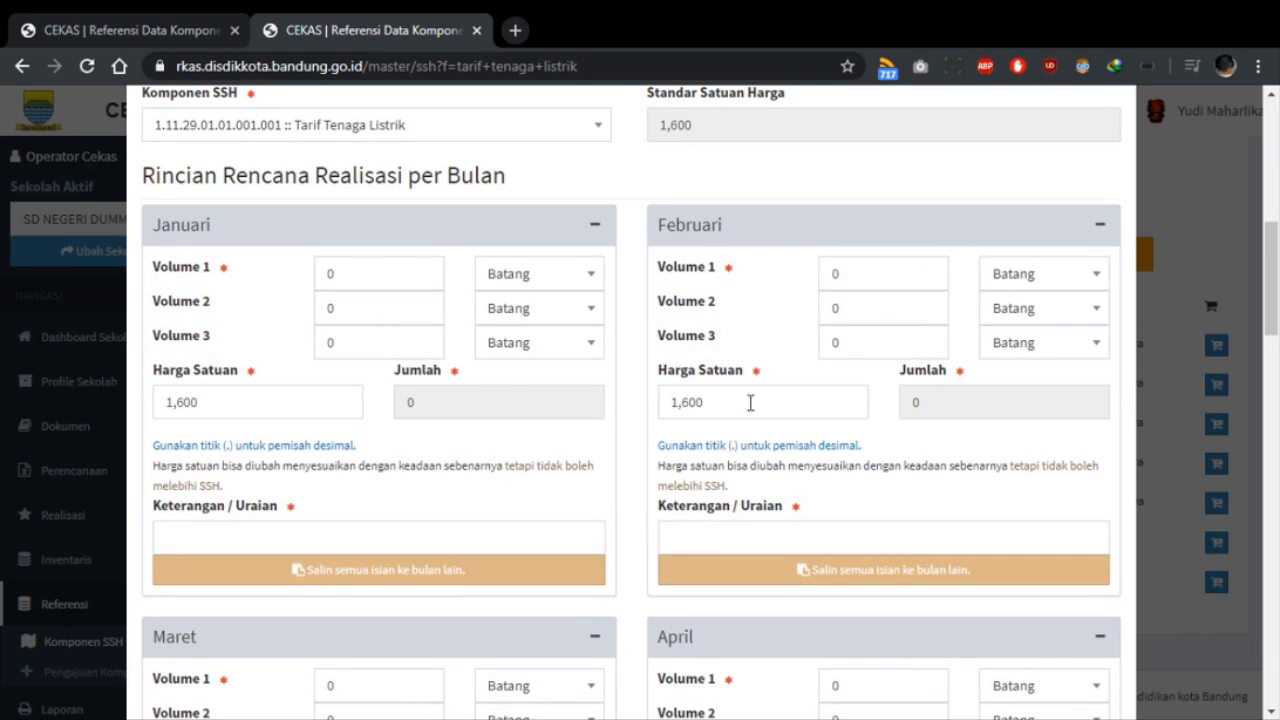
pyautogui.click(380, 273)
pyautogui.write('320')
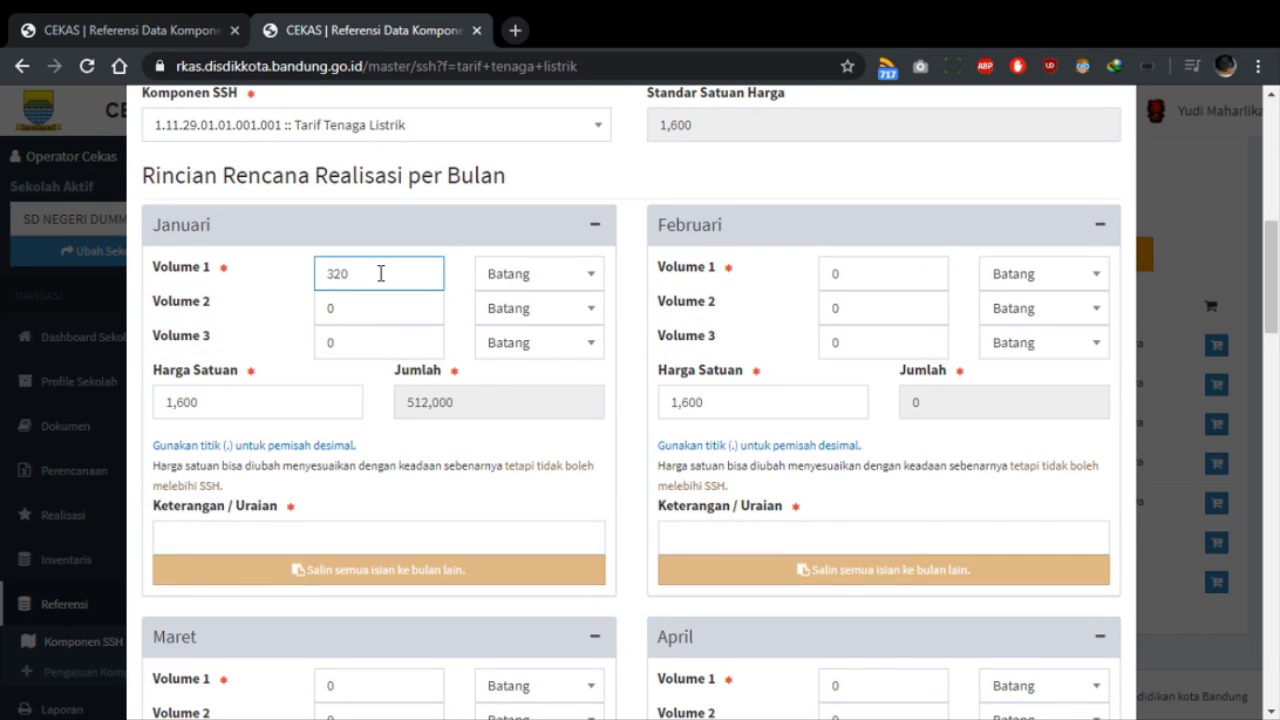
pyautogui.click(508, 280)
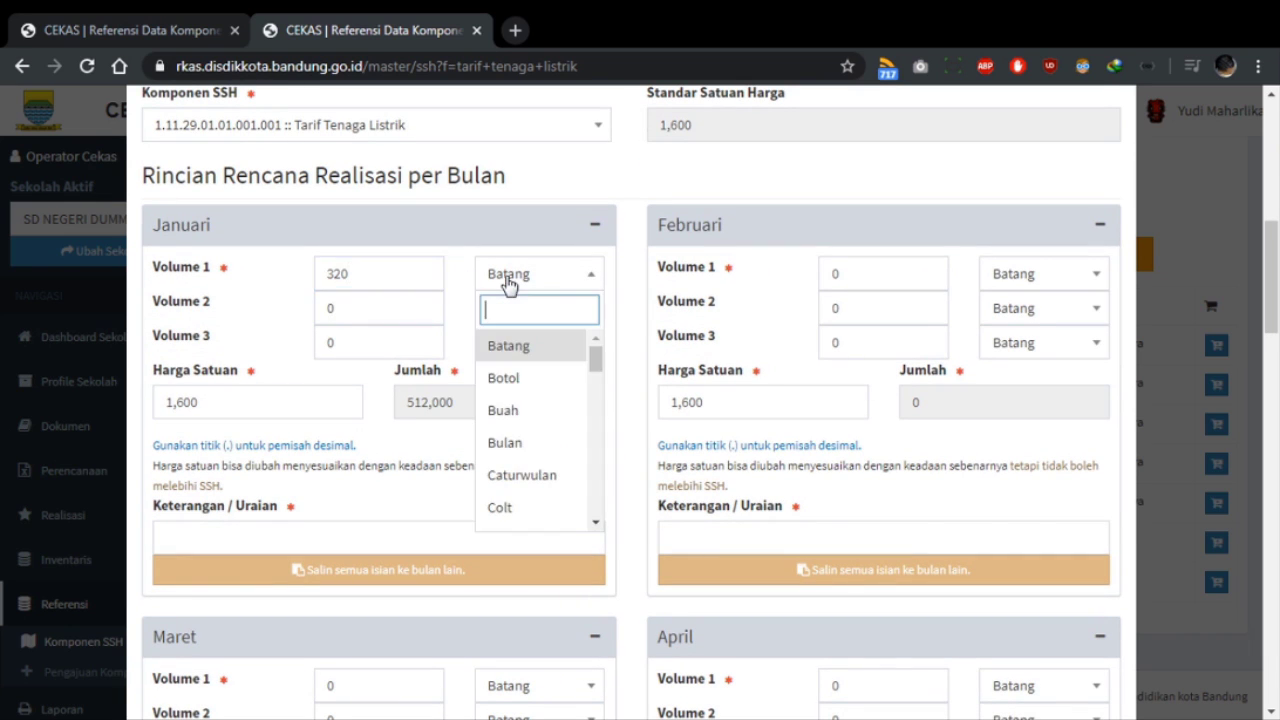
pyautogui.write('kwh')
pyautogui.press('BackSpace')
pyautogui.press('BackSpace')
pyautogui.press('BackSpace')
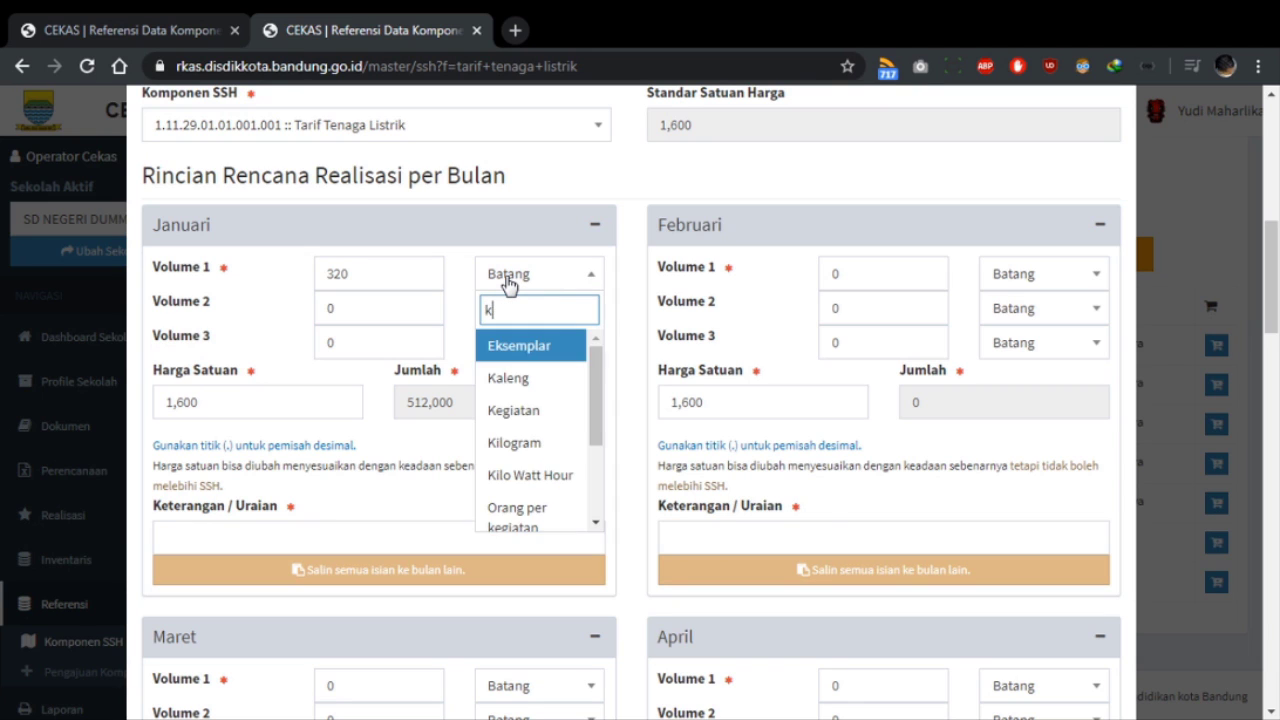
pyautogui.write('k')
pyautogui.click(565, 476)
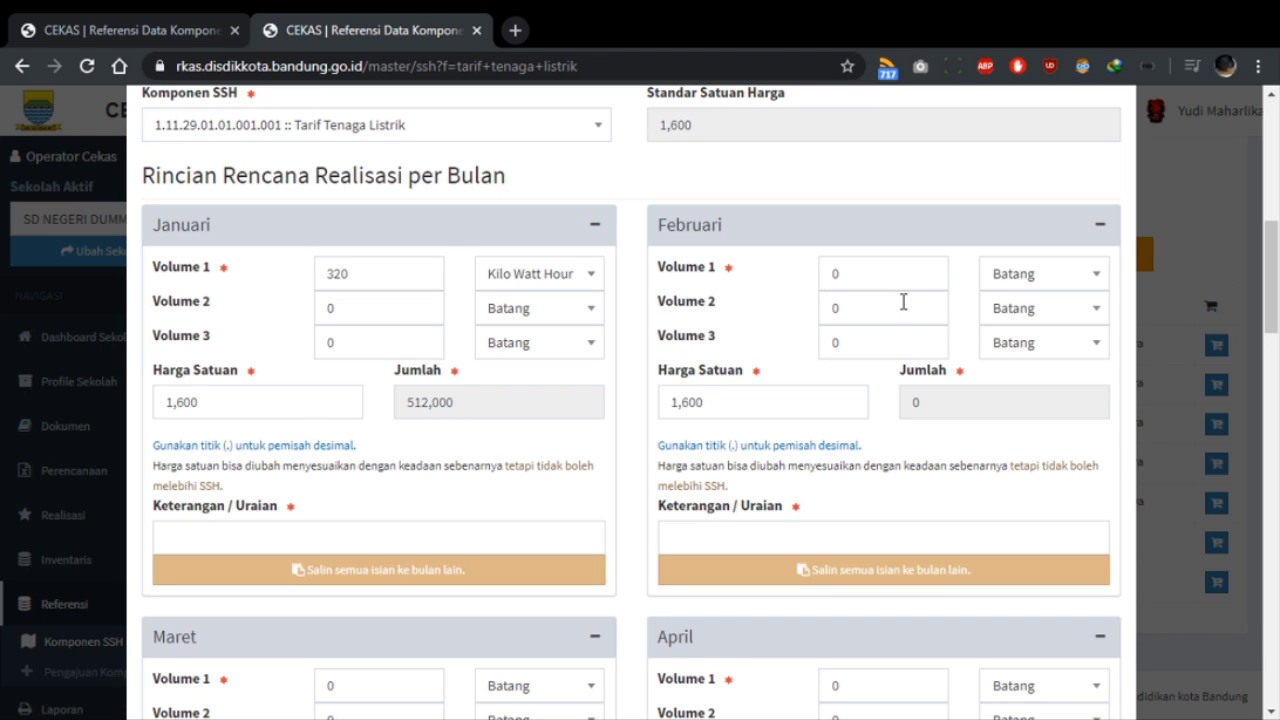
# Step: Enter "Pembayaran Listrik Rutin" as the Keterangan / Uraian for Januari
pyautogui.click(348, 536)
pyautogui.write('Pem')
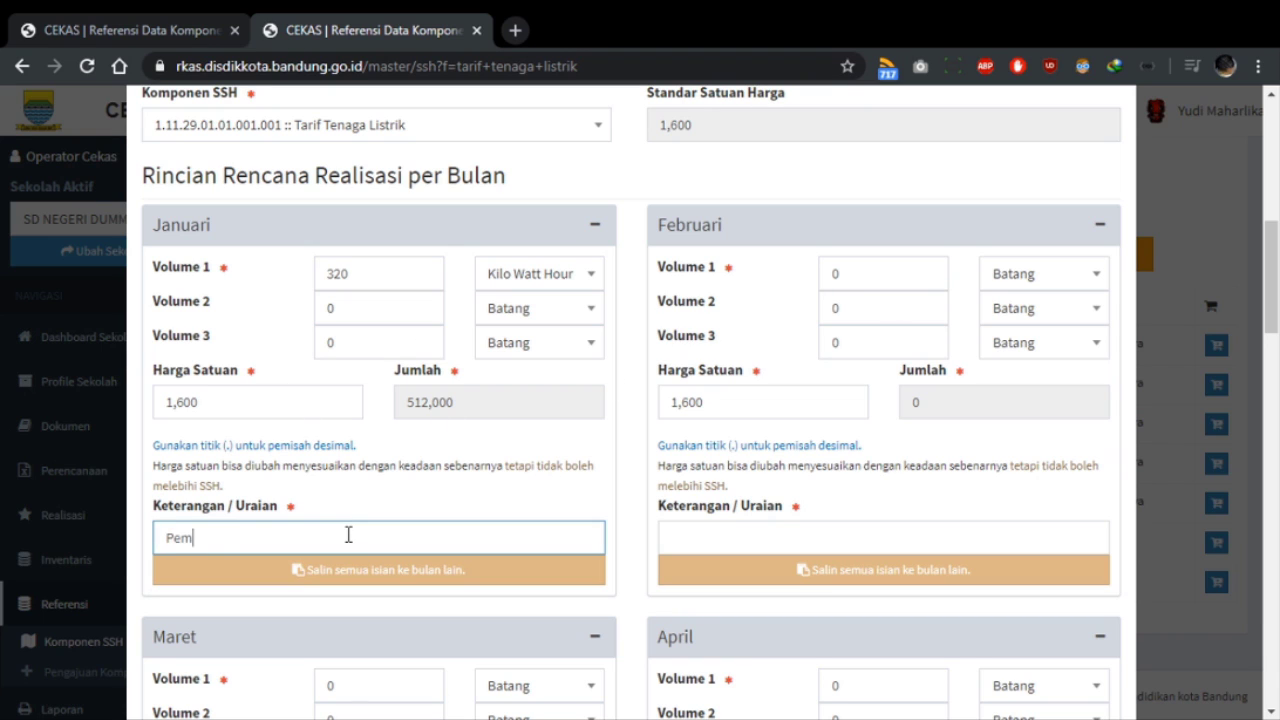
pyautogui.write('bayaran Listrik Rutin')
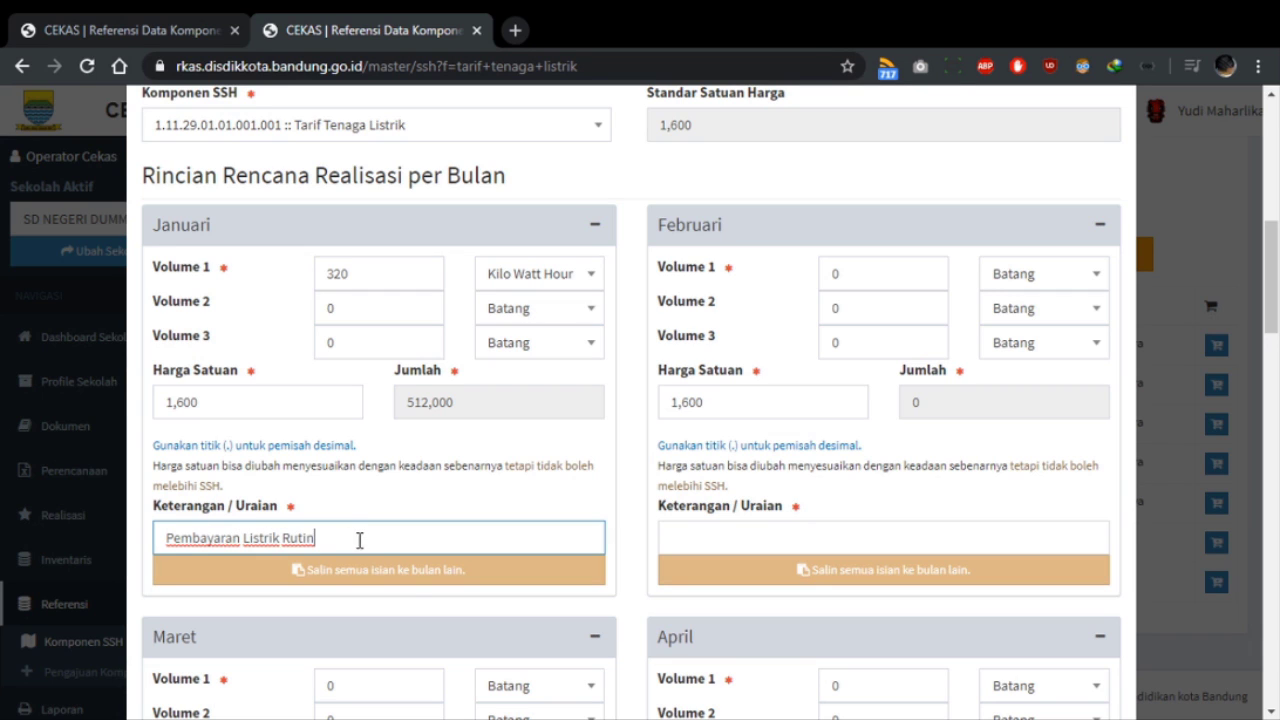
# Step: Copy all Januari entries to the other months, review them through Desember and save the electricity plan
pyautogui.click(408, 589)
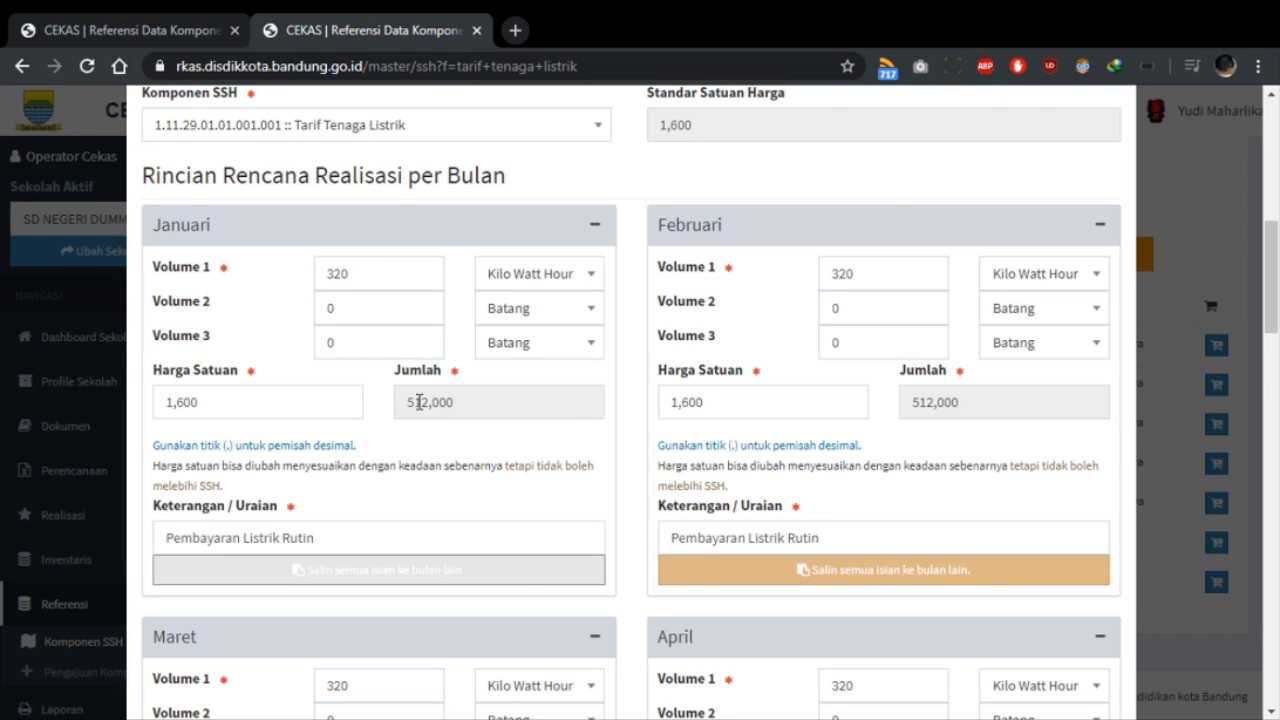
pyautogui.scroll(-3, 546, 423)
pyautogui.scroll(-15, 640, 405)
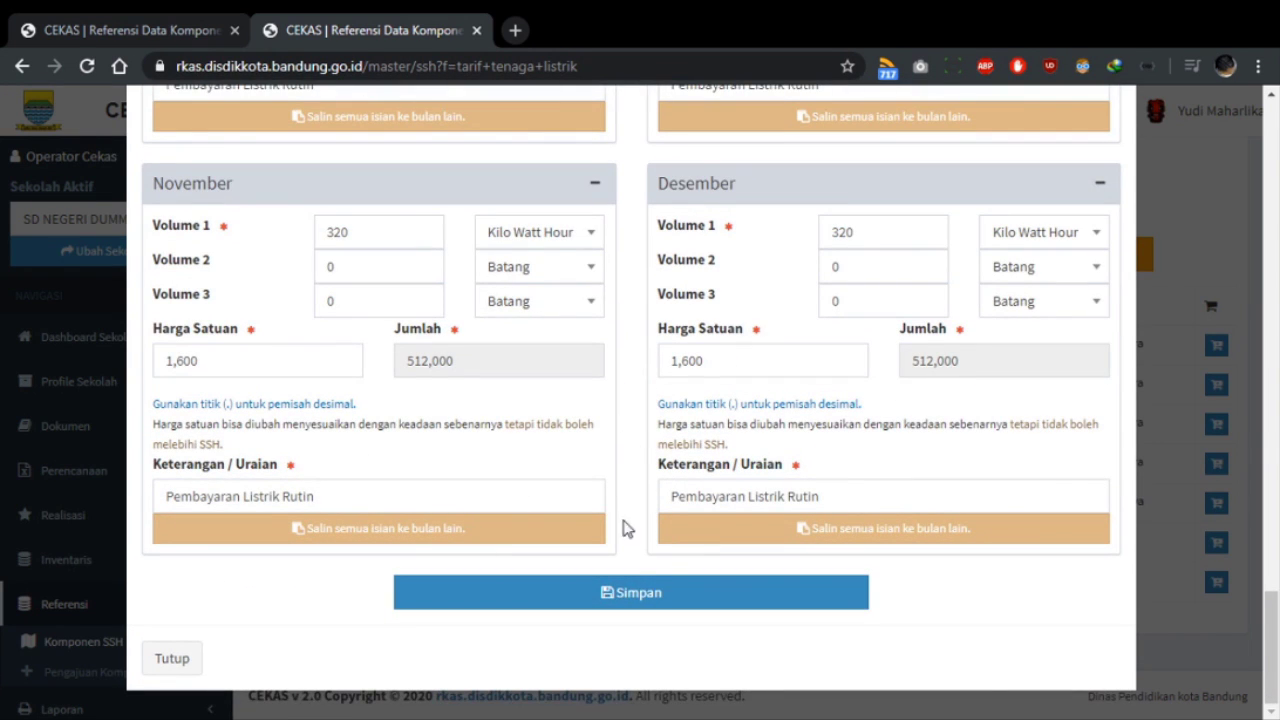
pyautogui.click(642, 598)
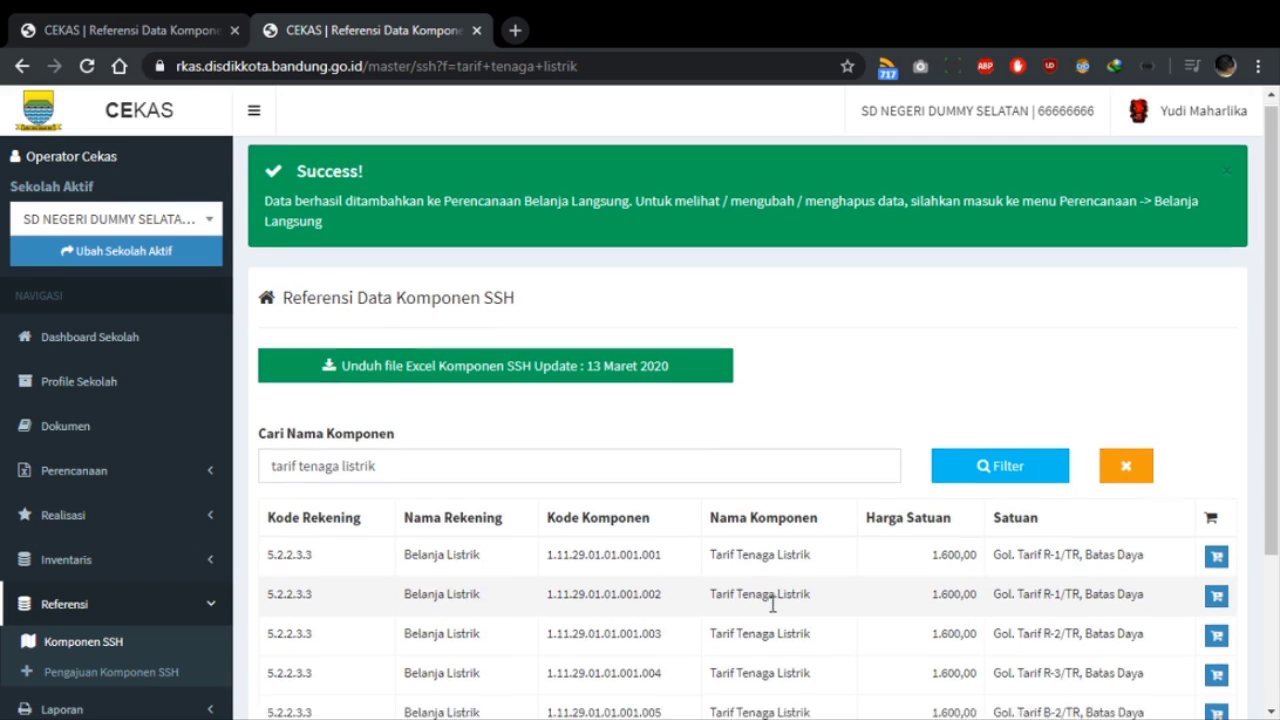
pyautogui.scroll(-3, 771, 600)
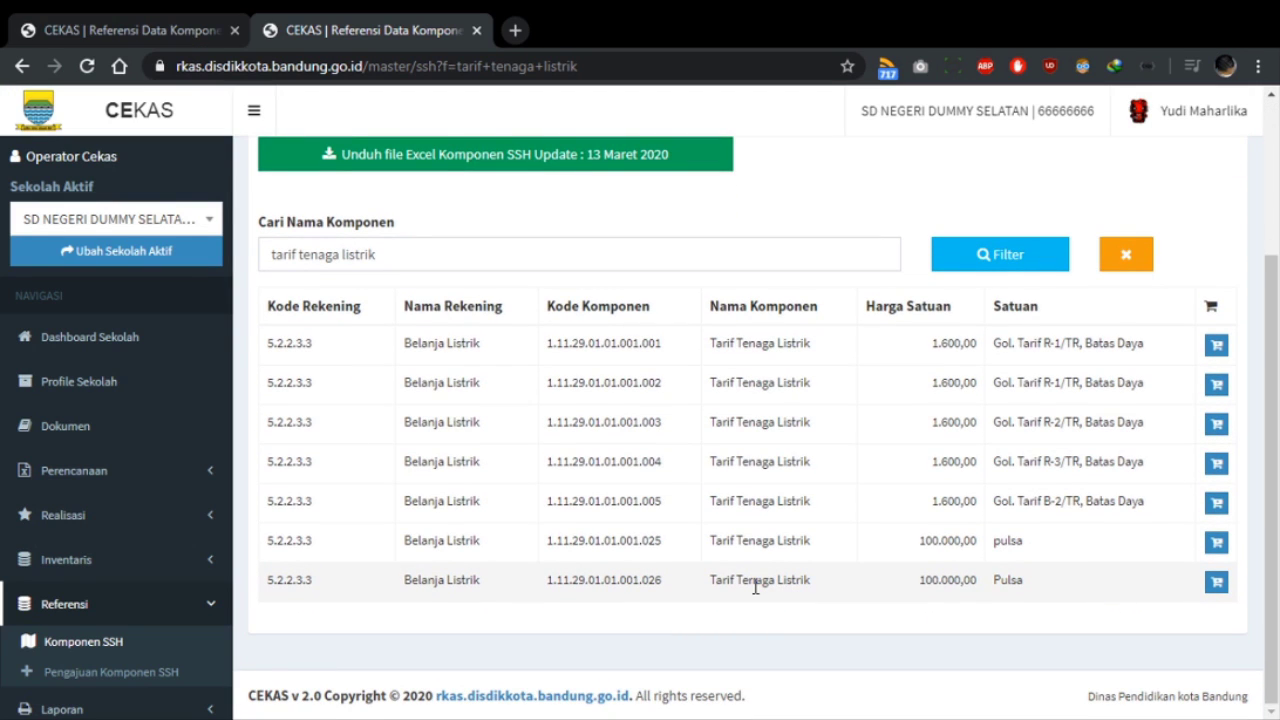